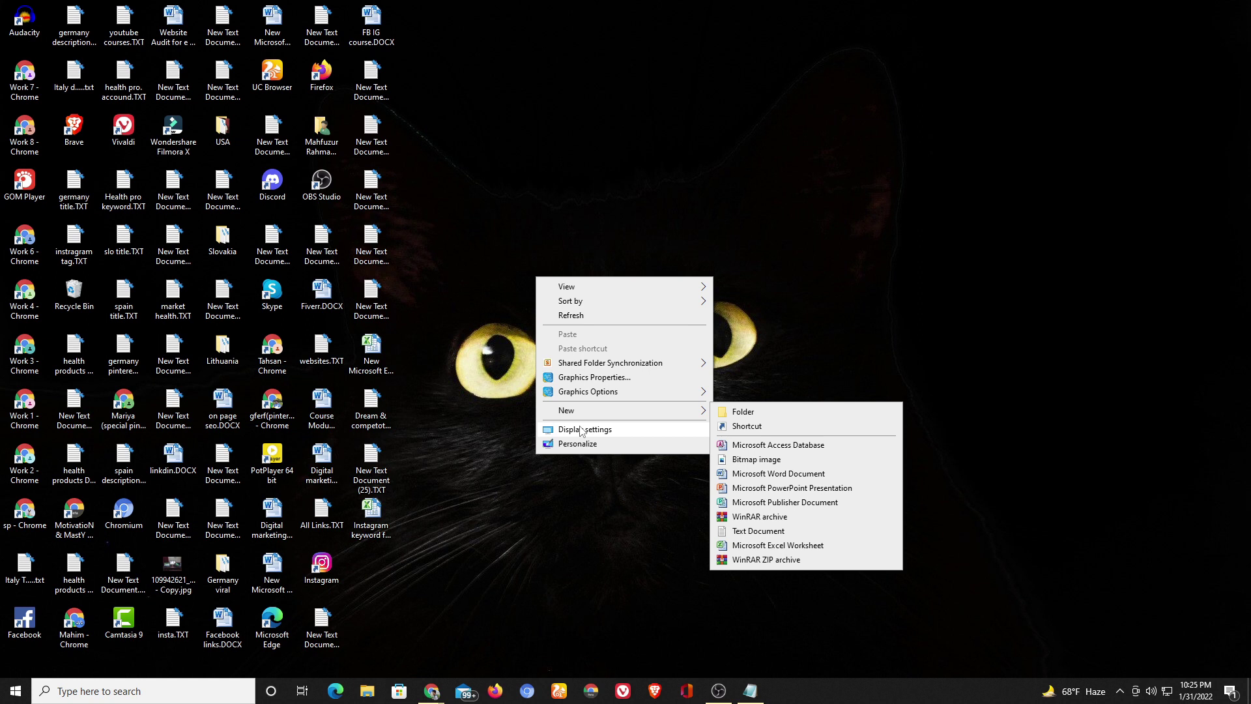
Create an Excel worksheet on the desktop named "Influencer research" and open it, dismissing the activation wizard.
left_click(778, 545)
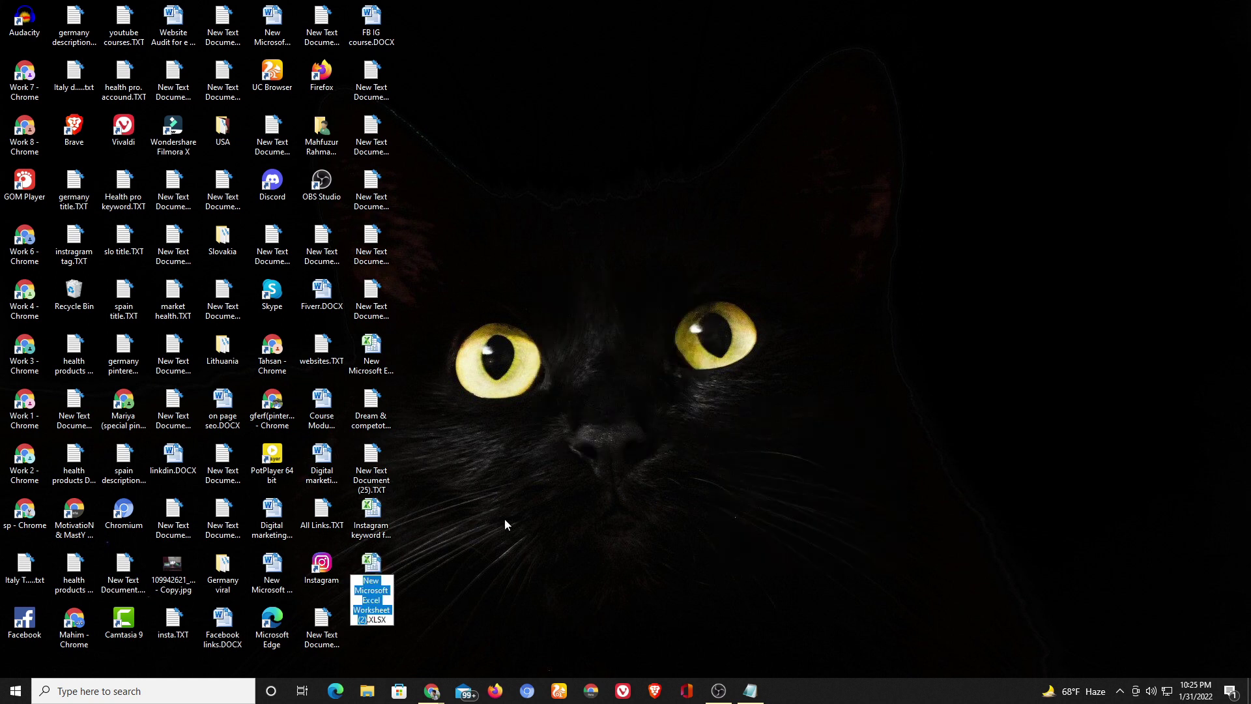
type("Influence")
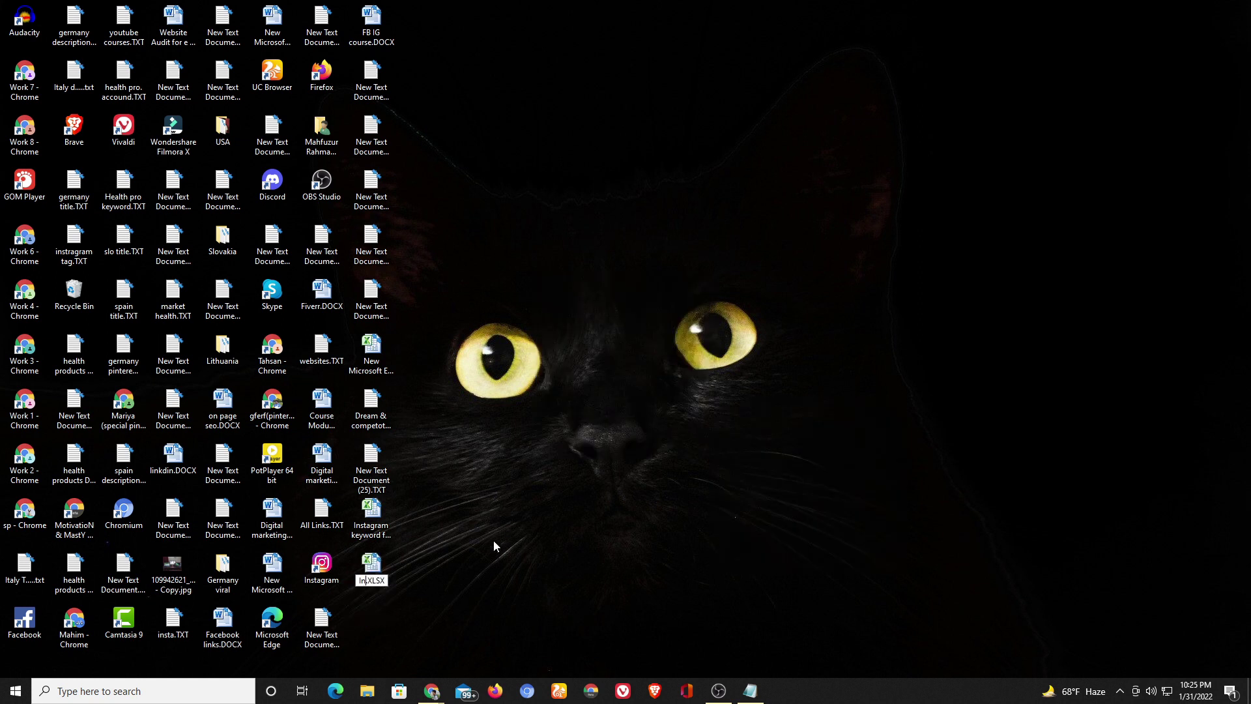
type("r")
type(" research")
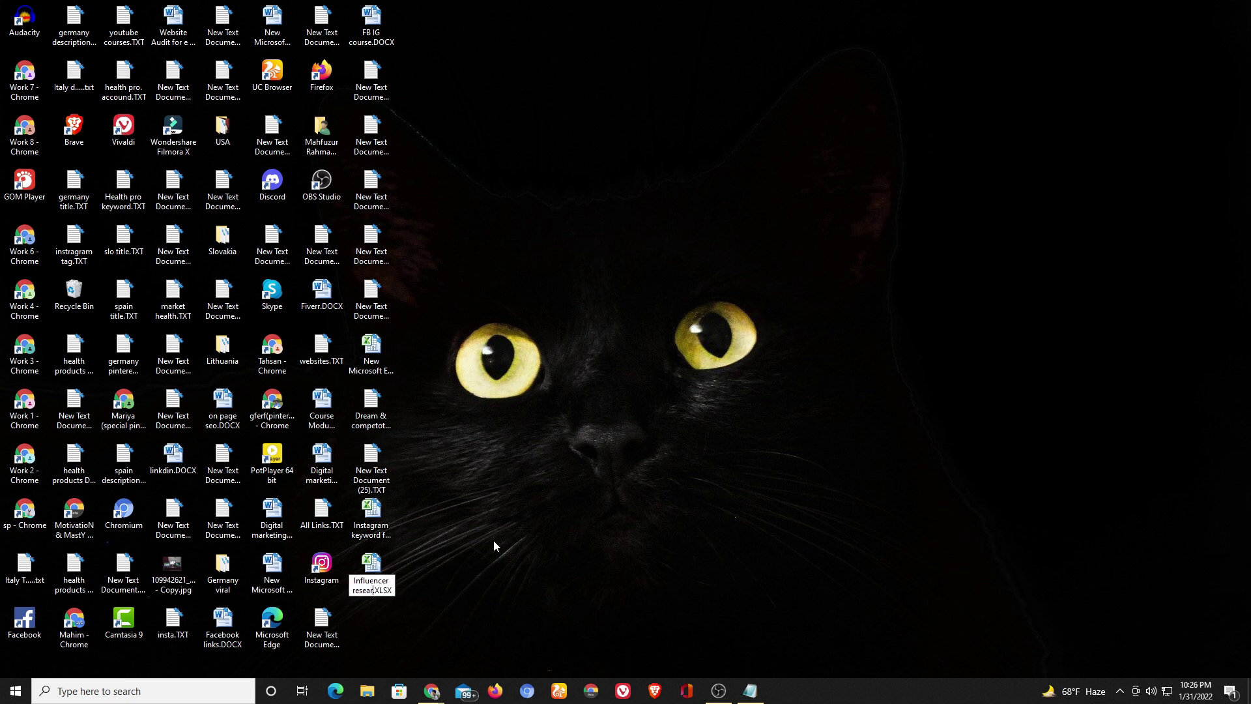
key("Return")
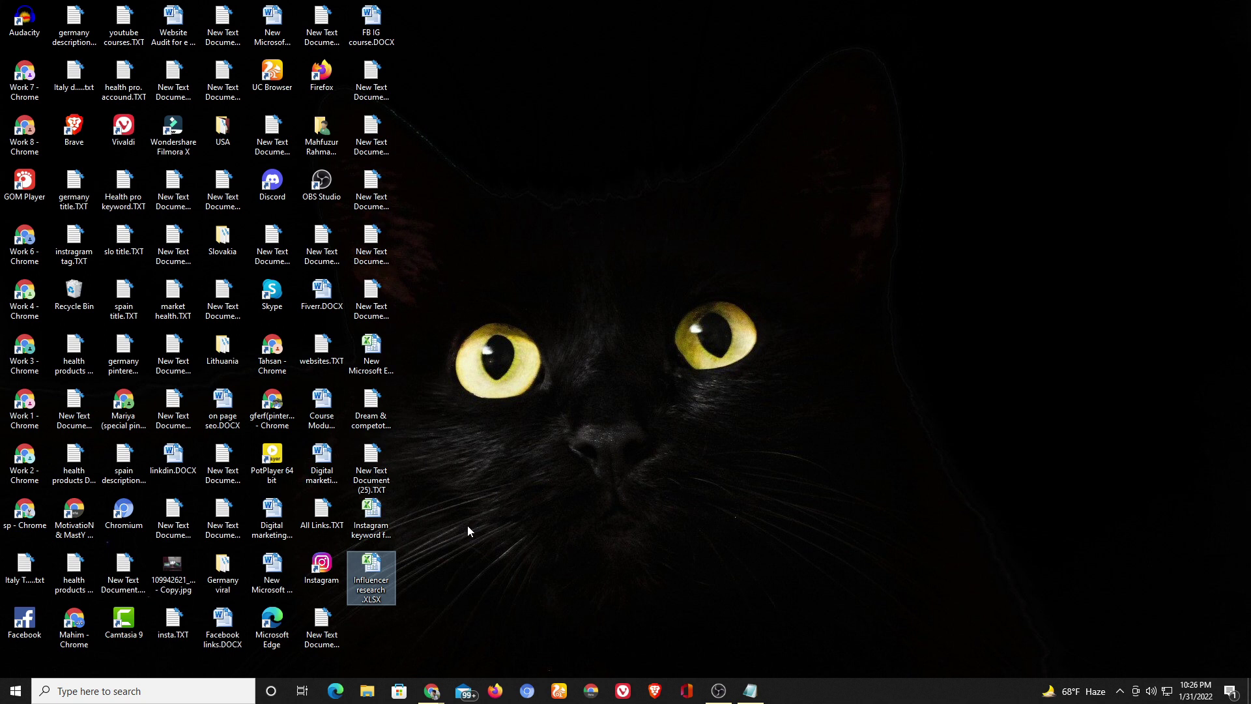
double_click(385, 575)
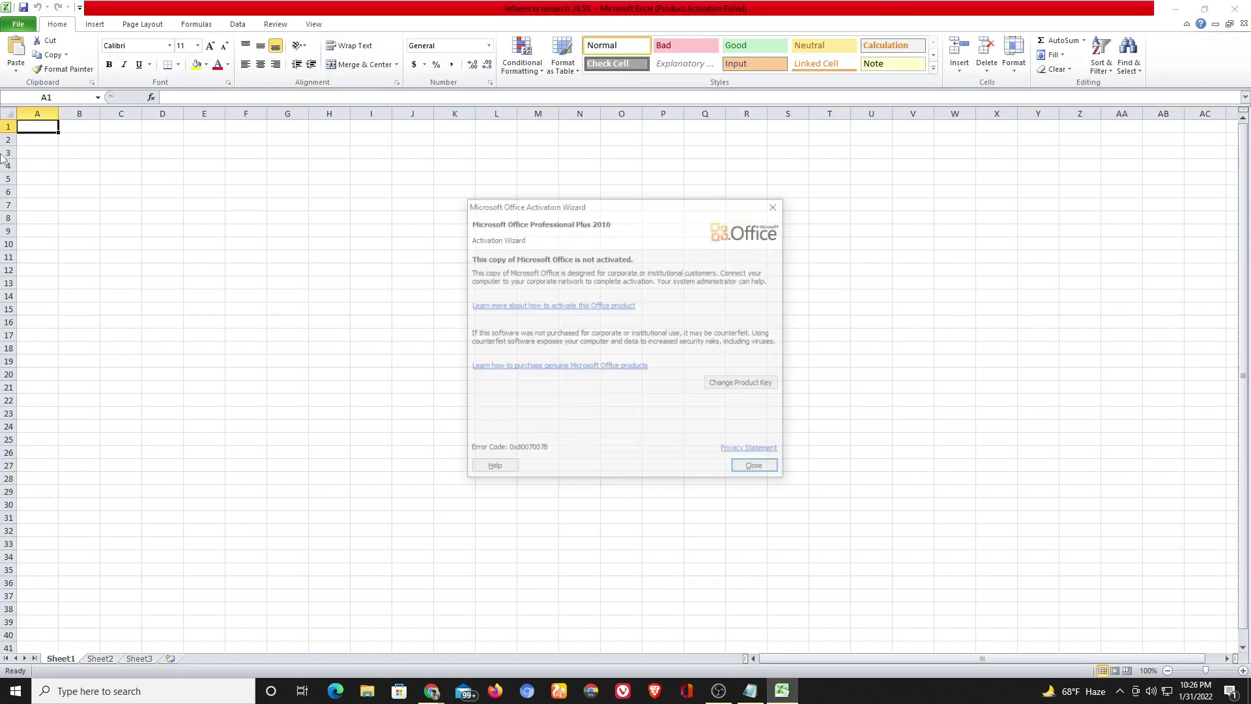
left_click(753, 468)
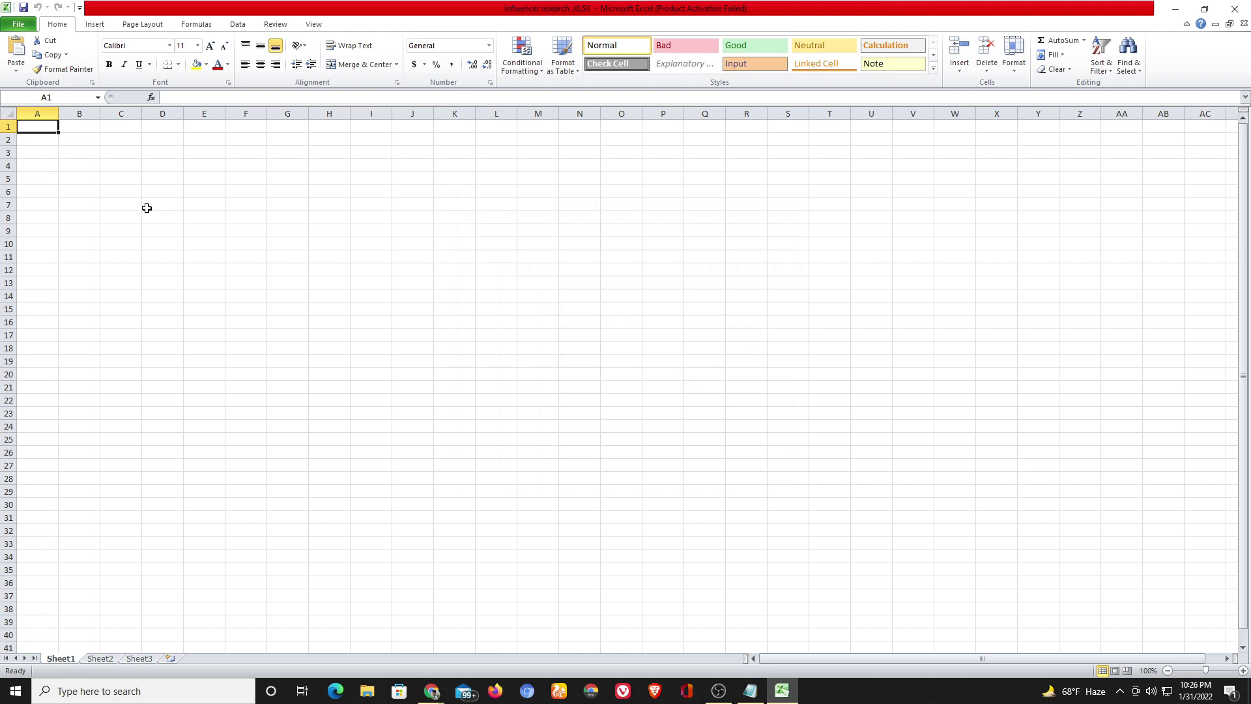
Enter the header "Instagram ID" in cell A1 and widen column A to several times its default width.
double_click(39, 127)
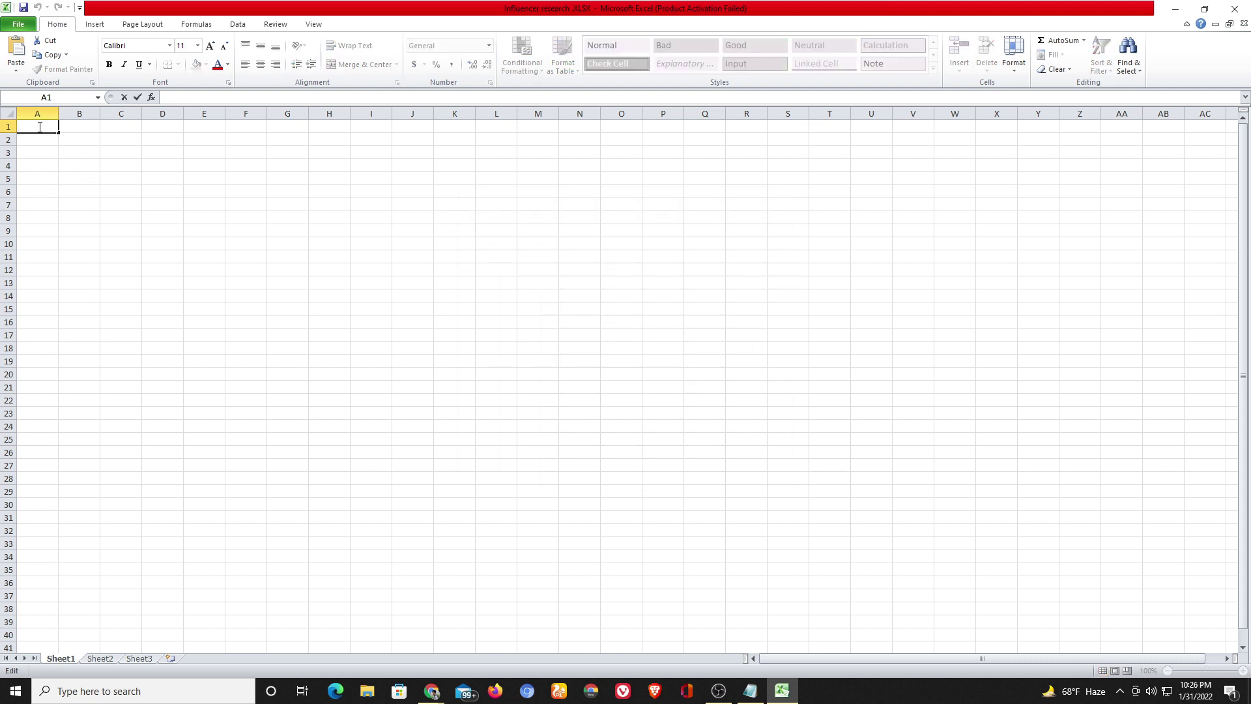
type("Instagram ID")
double_click(58, 115)
left_click_drag(70, 116, 331, 120)
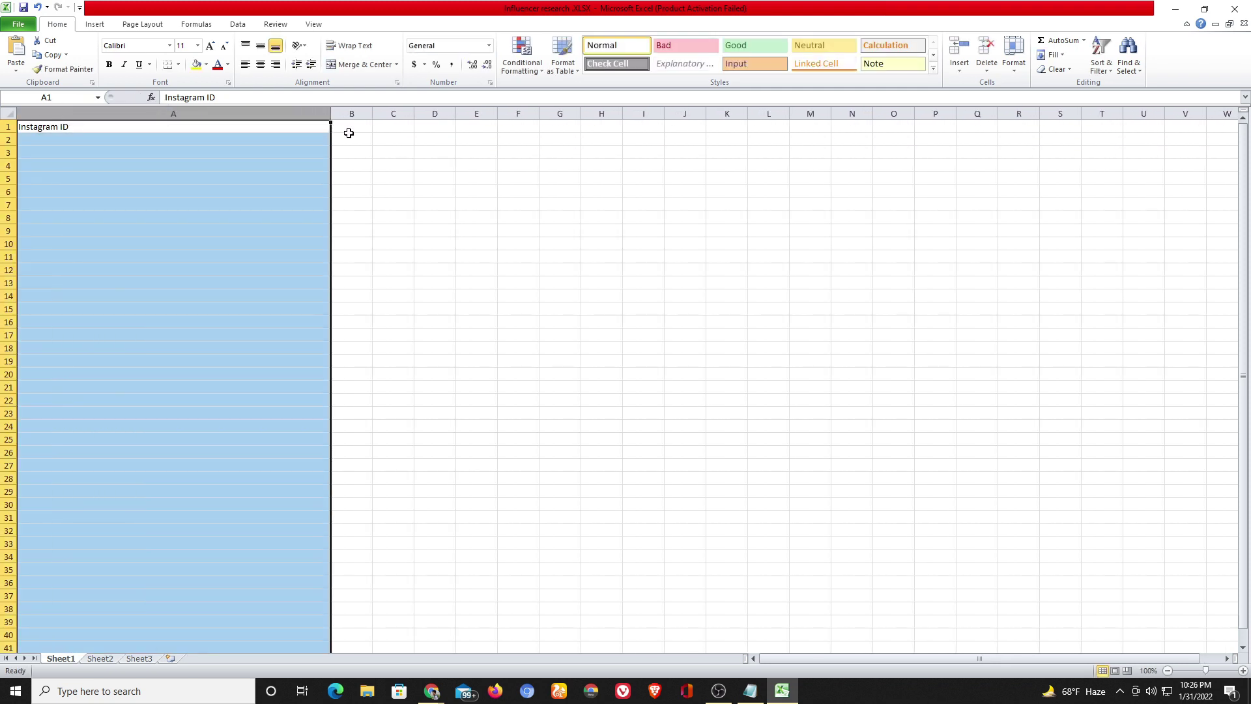
Enter the header "Instagram name" in cell B1 and widen column B well beyond its text.
left_click(351, 126)
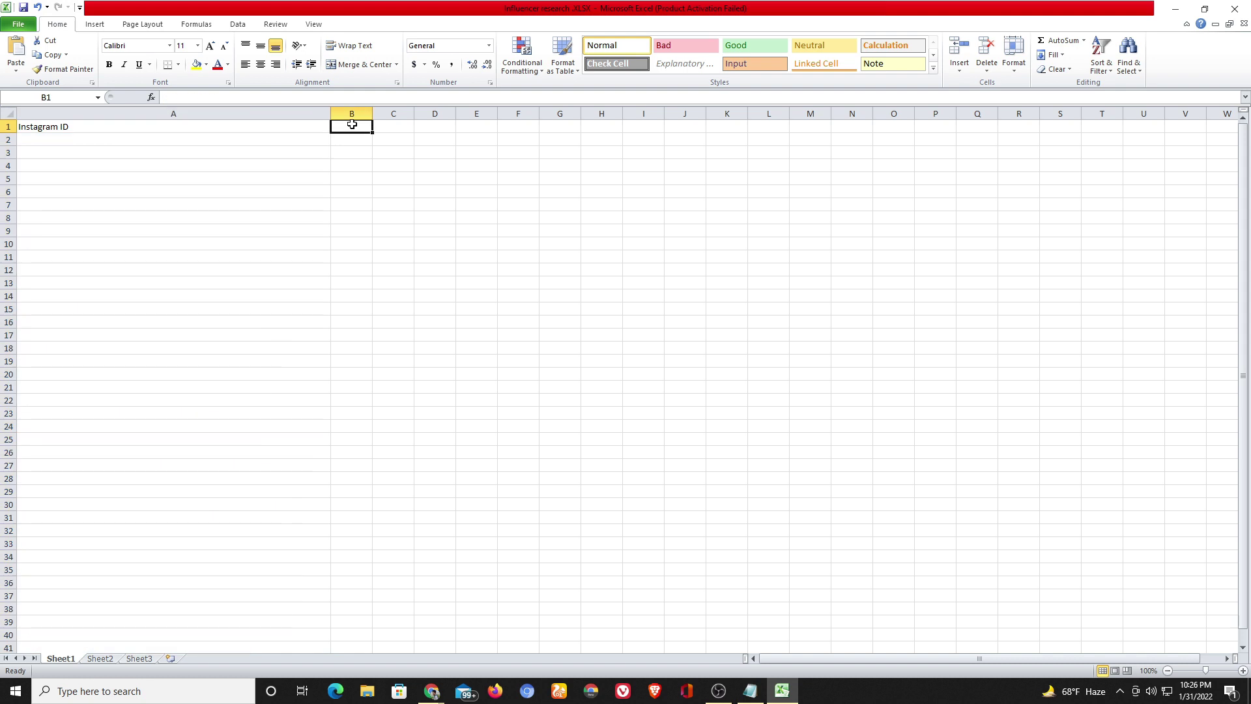
type("Ins")
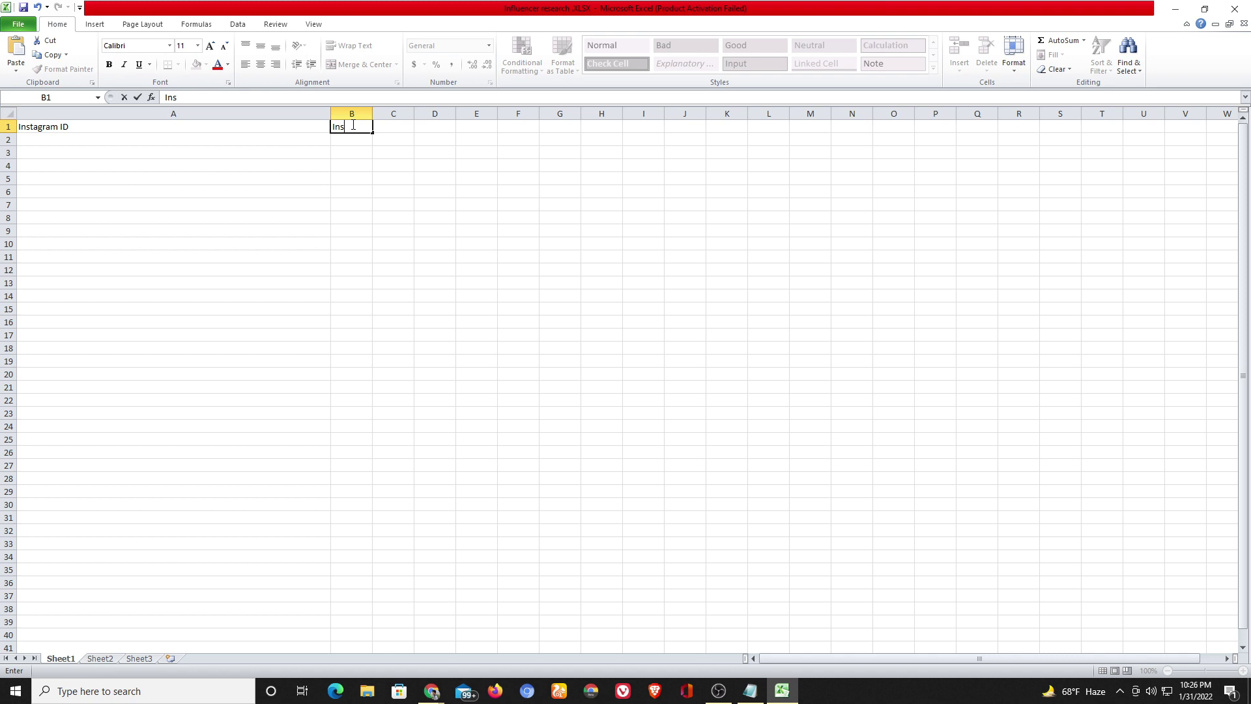
type("aagram name")
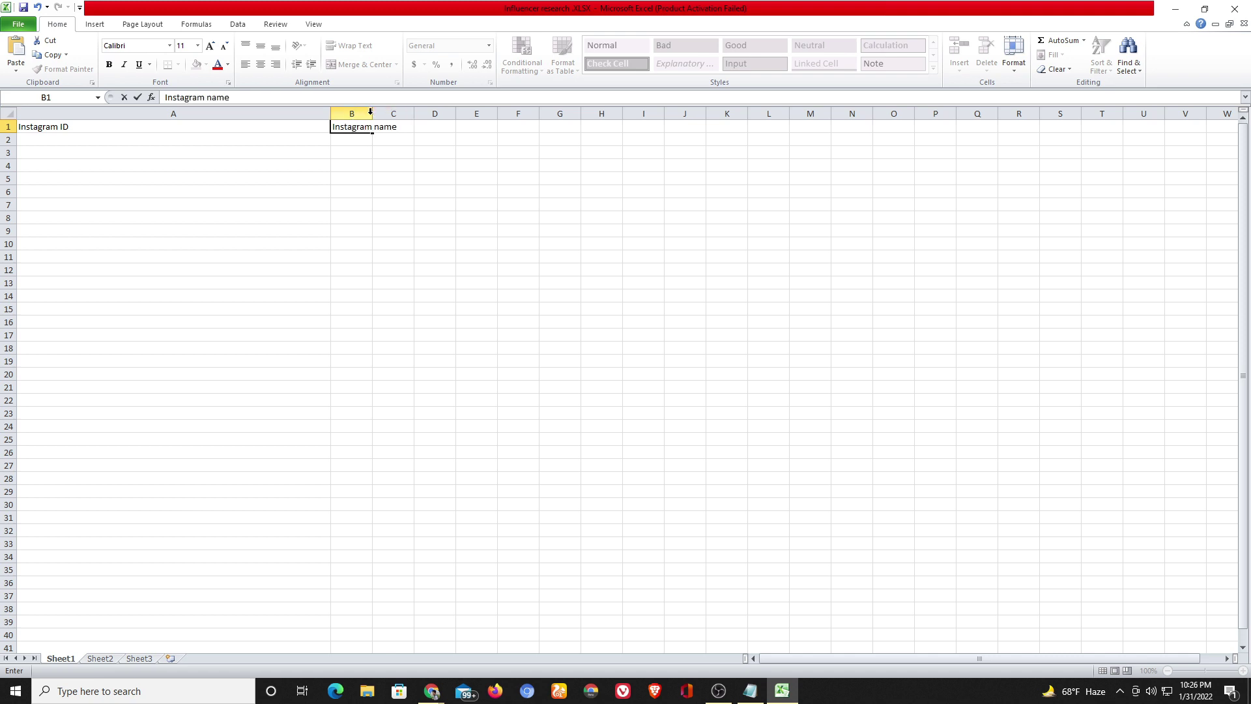
left_click_drag(373, 106, 507, 118)
Enter the header "Follower" in cell C1 and widen column C to nearly three times its default width.
left_click(530, 128)
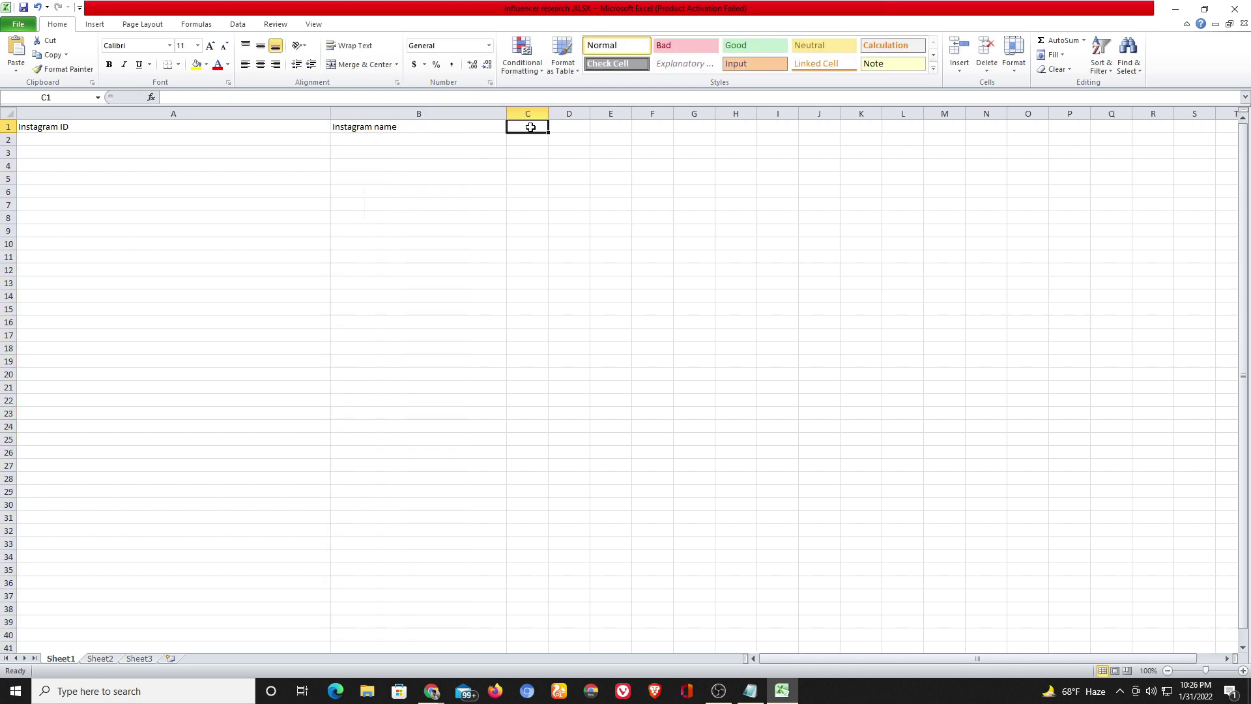
type("Fol")
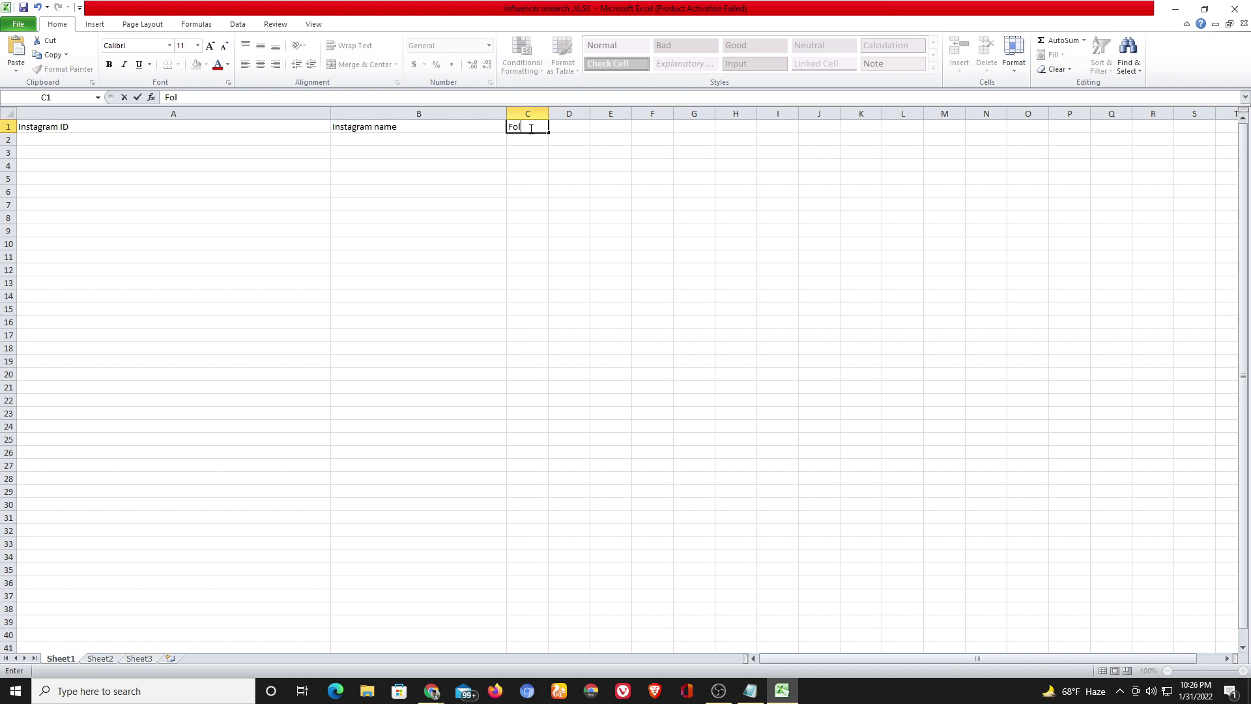
type("lower")
left_click(552, 114)
left_click_drag(549, 114, 627, 125)
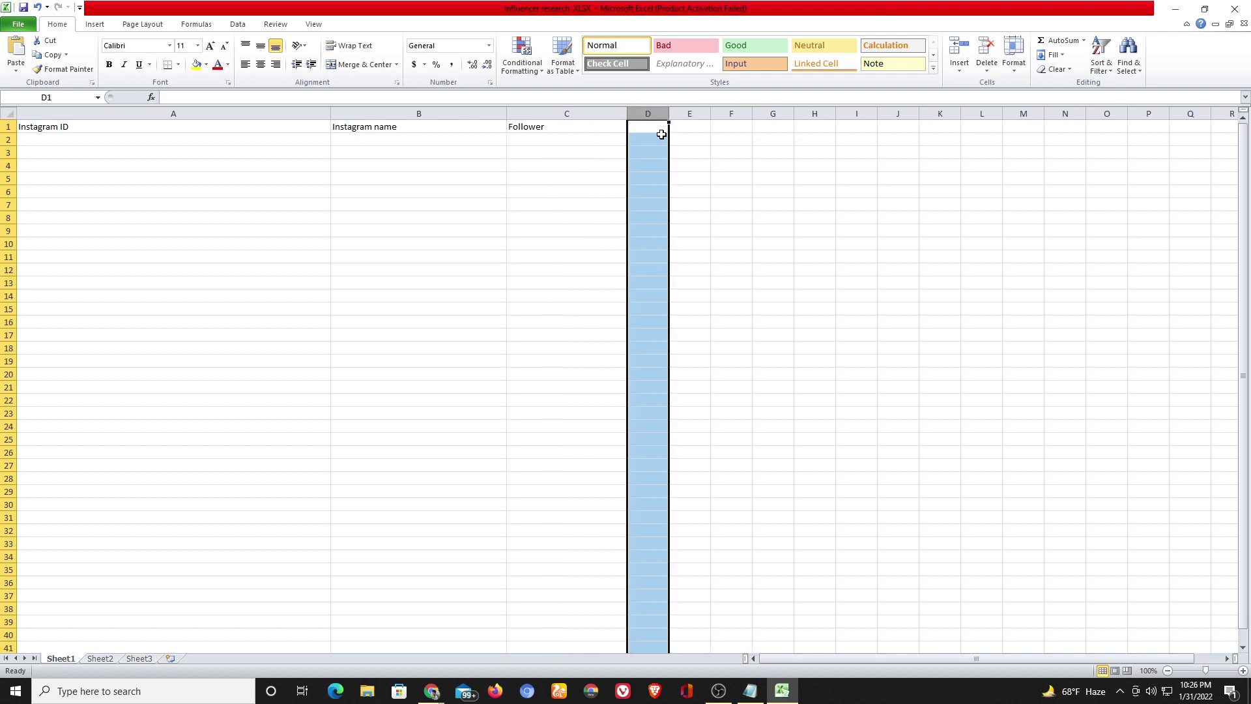
Enter the header "Following" in cell D1 and widen column D to about four times its default width.
left_click(639, 128)
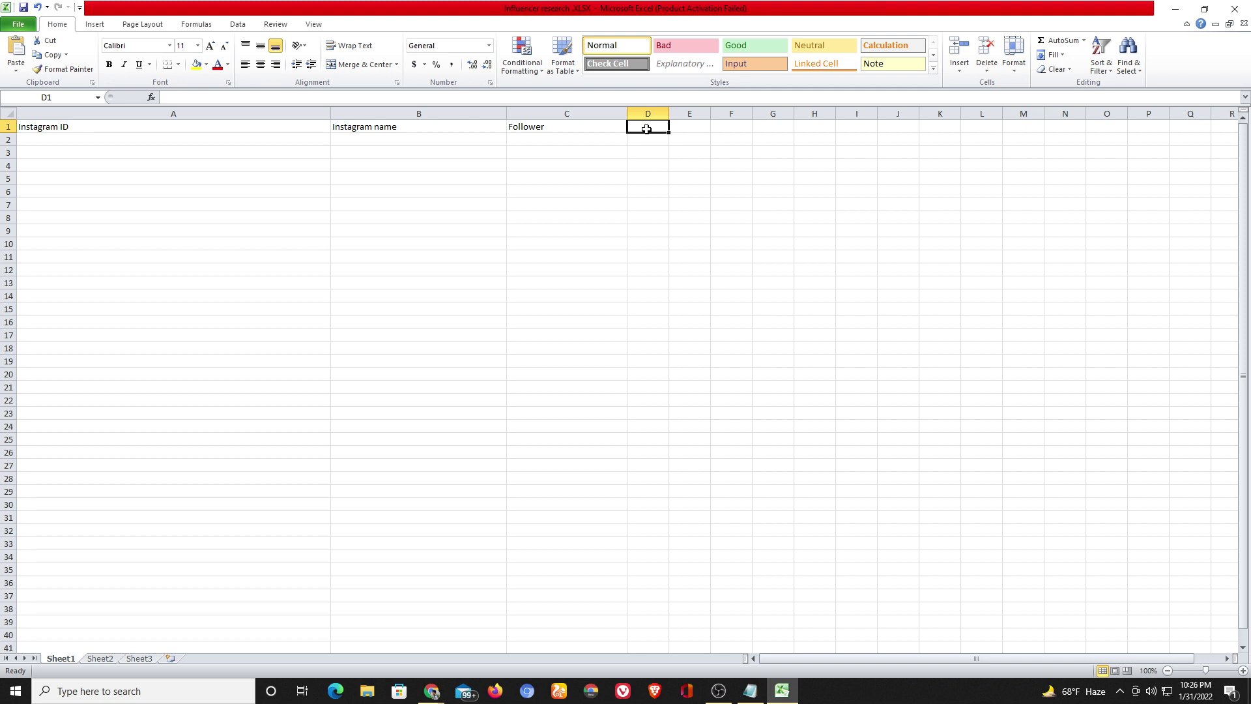
type("Fo")
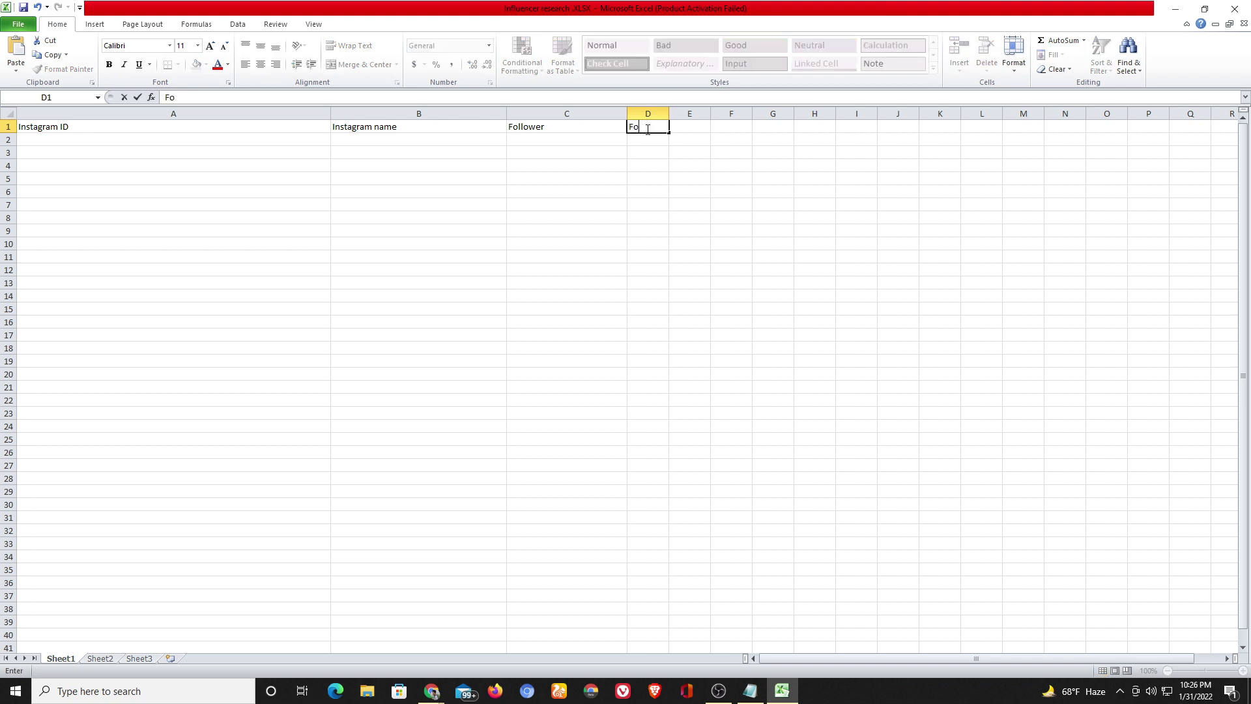
type("llowing")
double_click(669, 123)
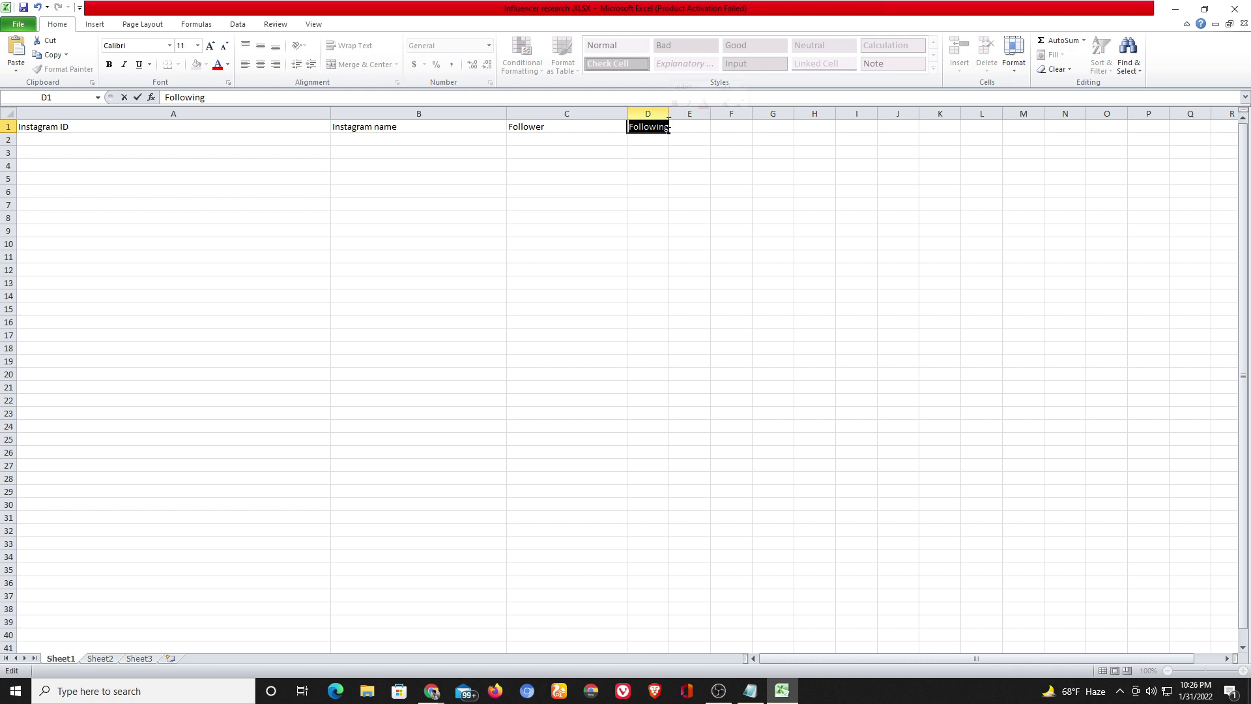
left_click(667, 110)
left_click_drag(669, 111, 792, 131)
left_click(808, 131)
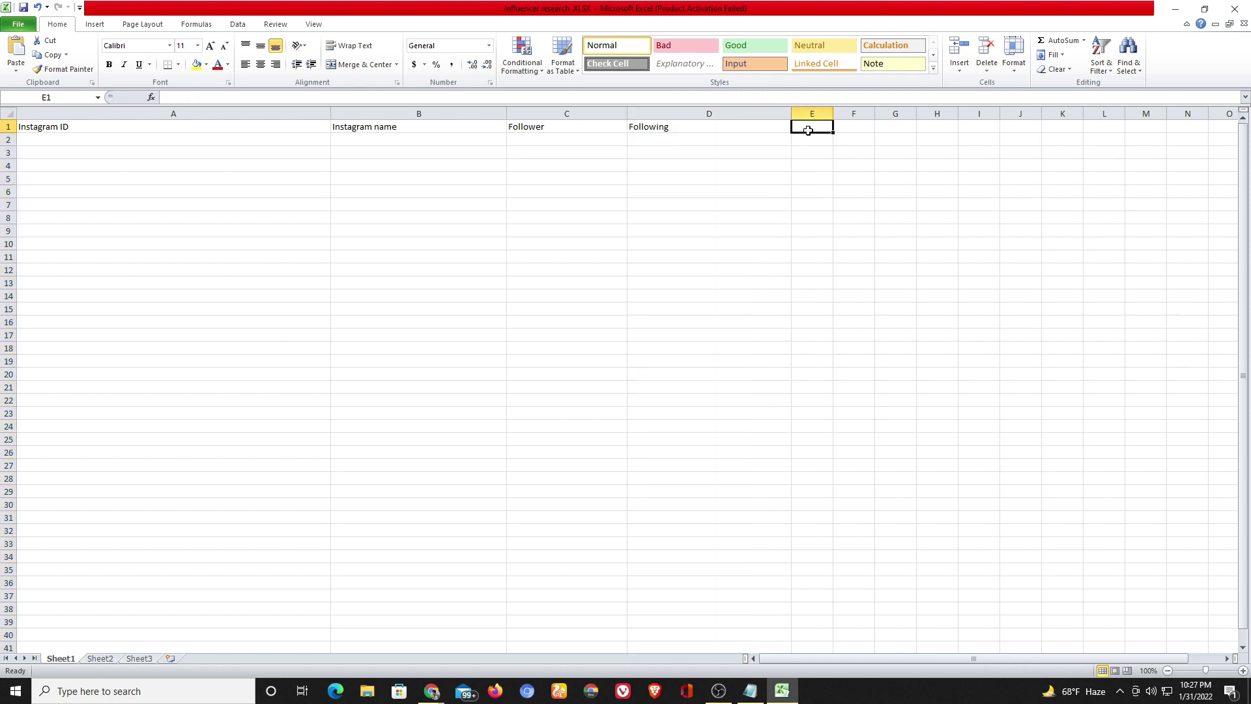
type("E.R")
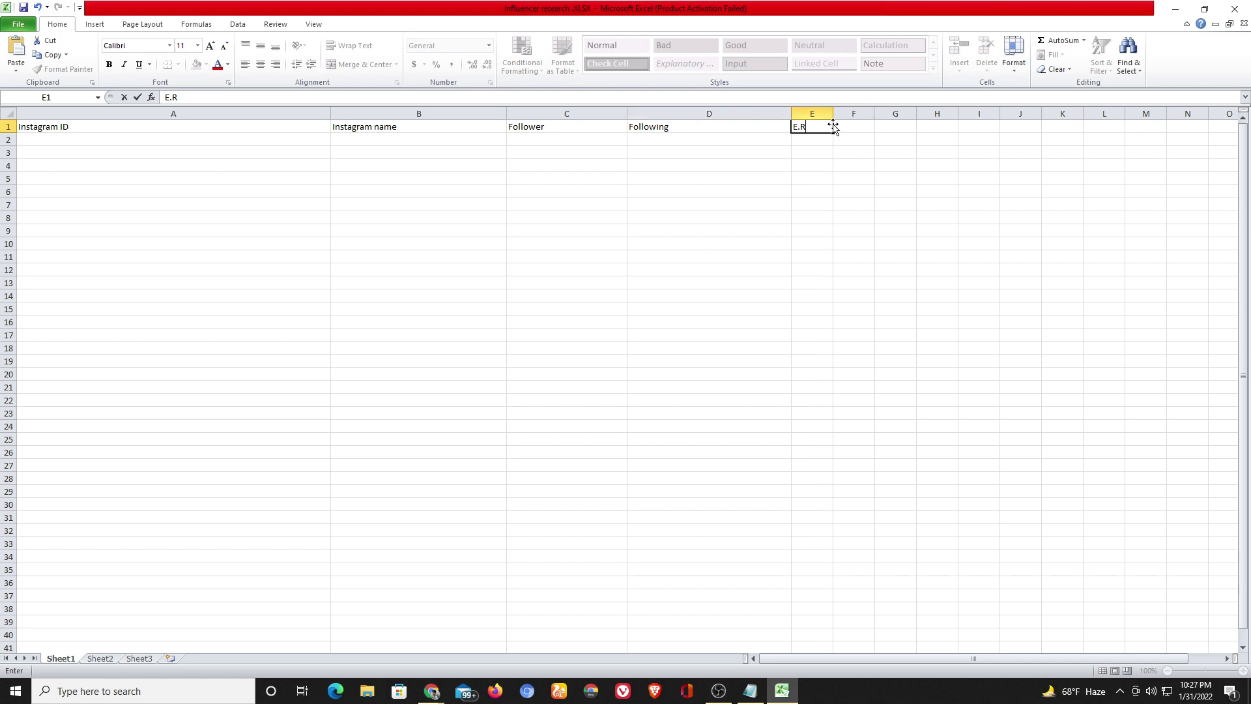
left_click_drag(833, 128, 898, 133)
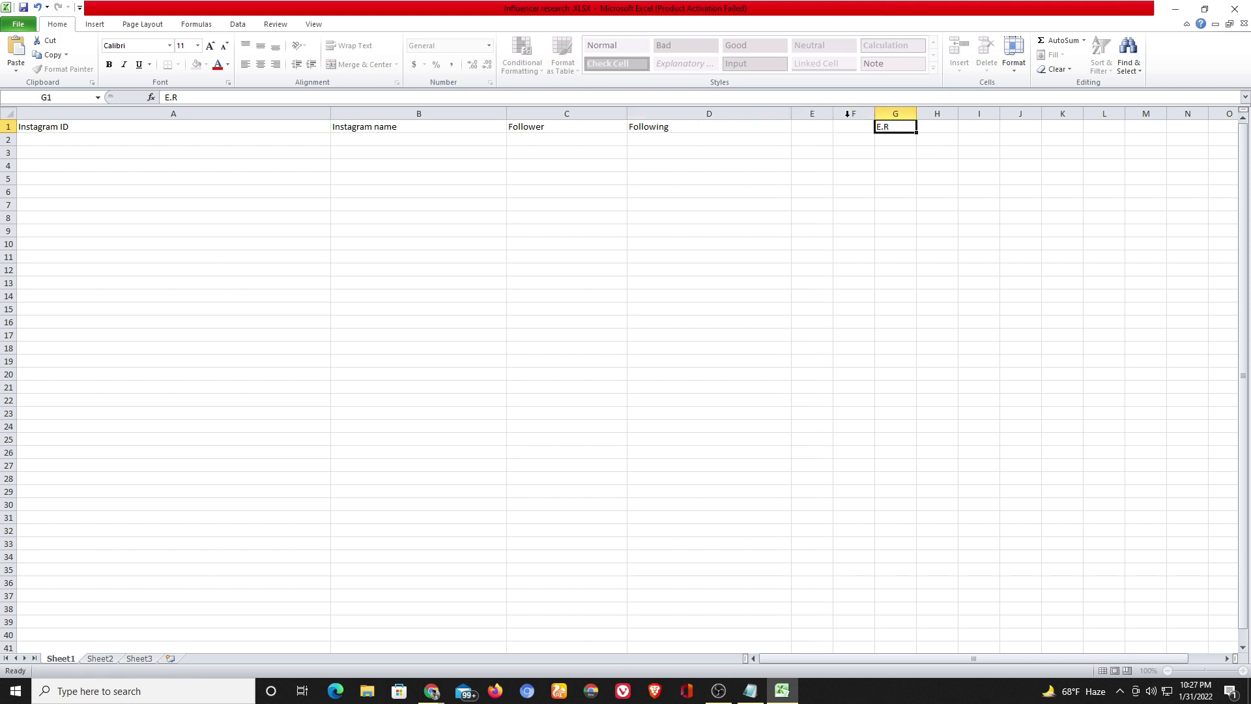
double_click(896, 129)
key("BackSpace")
key("BackSpace")
key("BackSpace")
Enter the headers "E.R" in cell E1 and "Average like" in cell F1, fitting column F to its text.
left_click(810, 127)
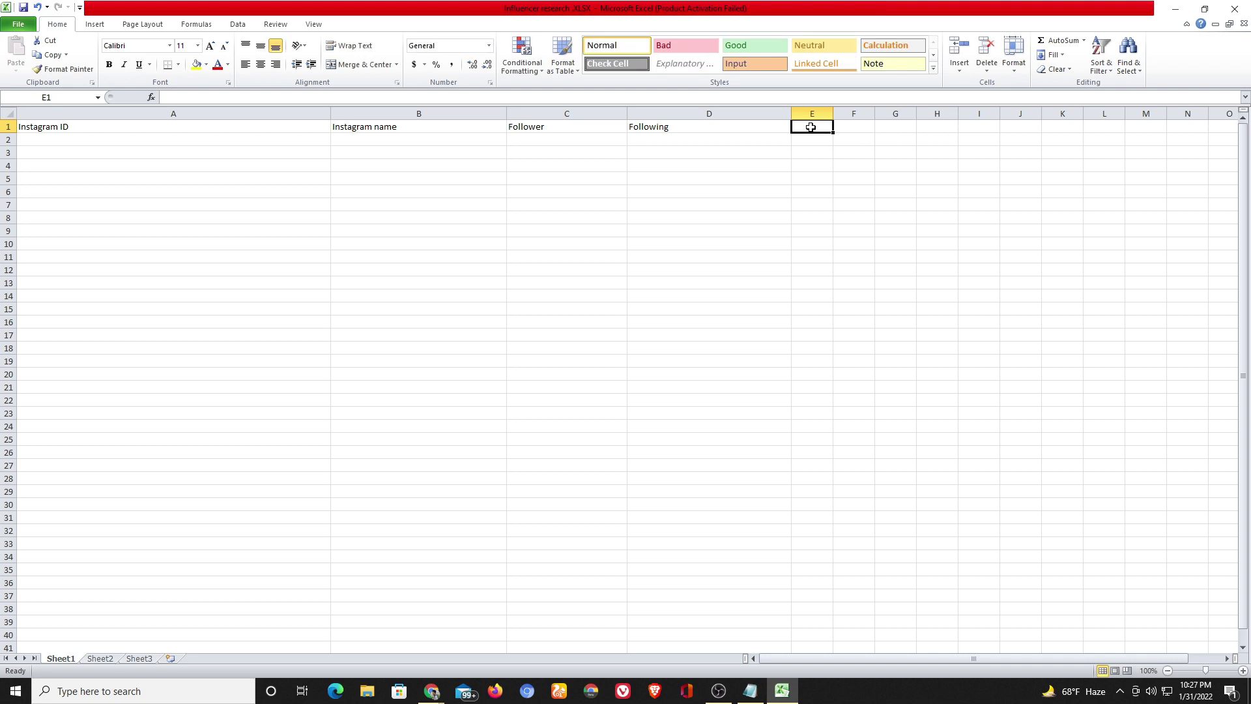
type("E.R")
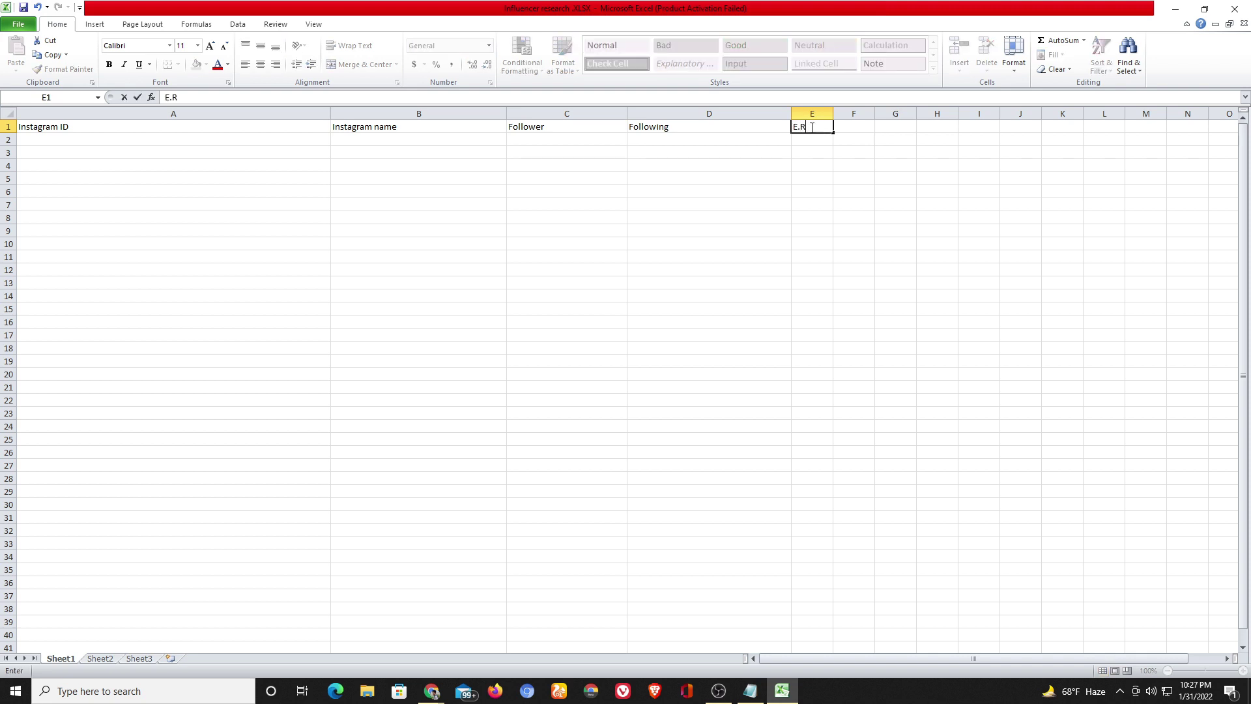
left_click(848, 130)
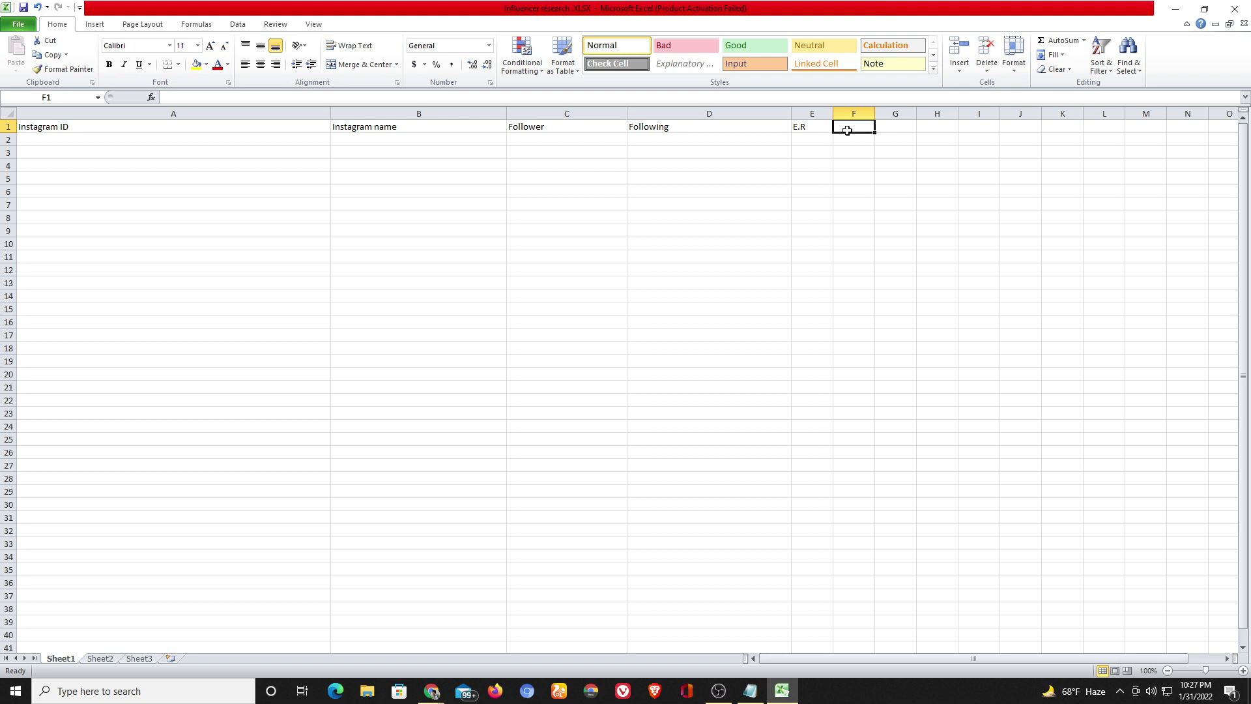
type("Average like")
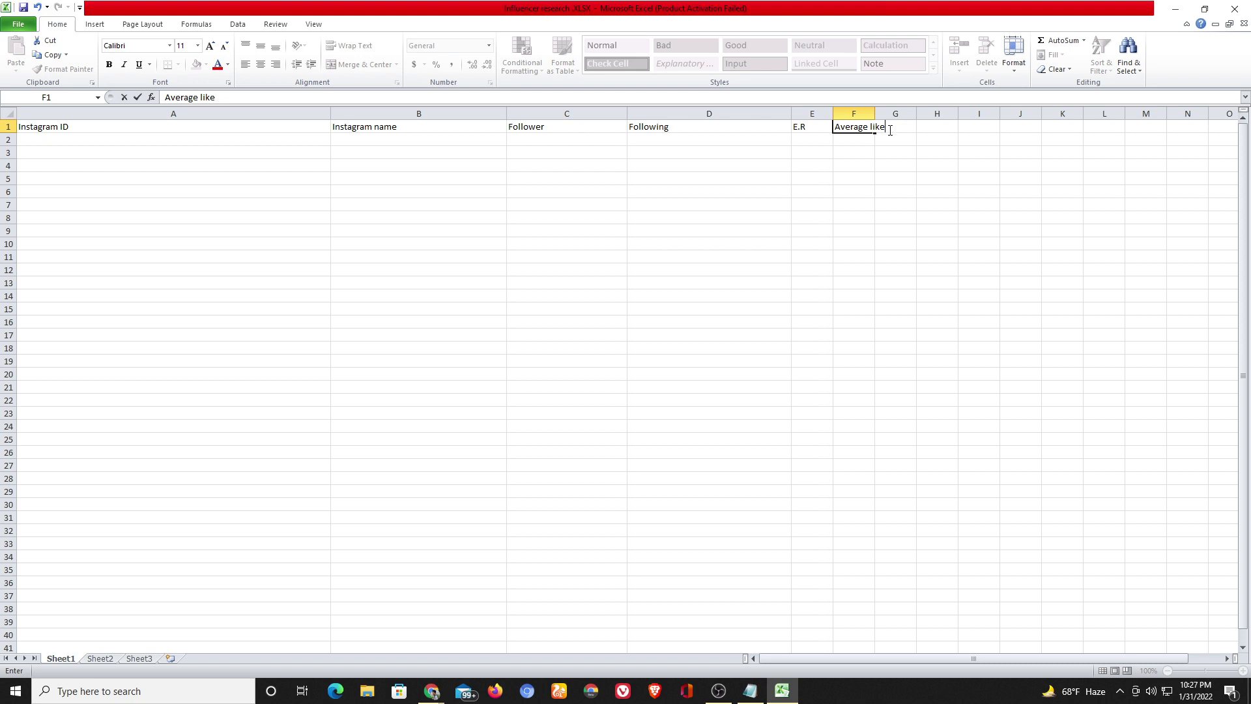
double_click(874, 114)
left_click(874, 111)
Enter the header "Average comment" in cell G1 and fit column G to its text.
left_click(903, 129)
type("Ave")
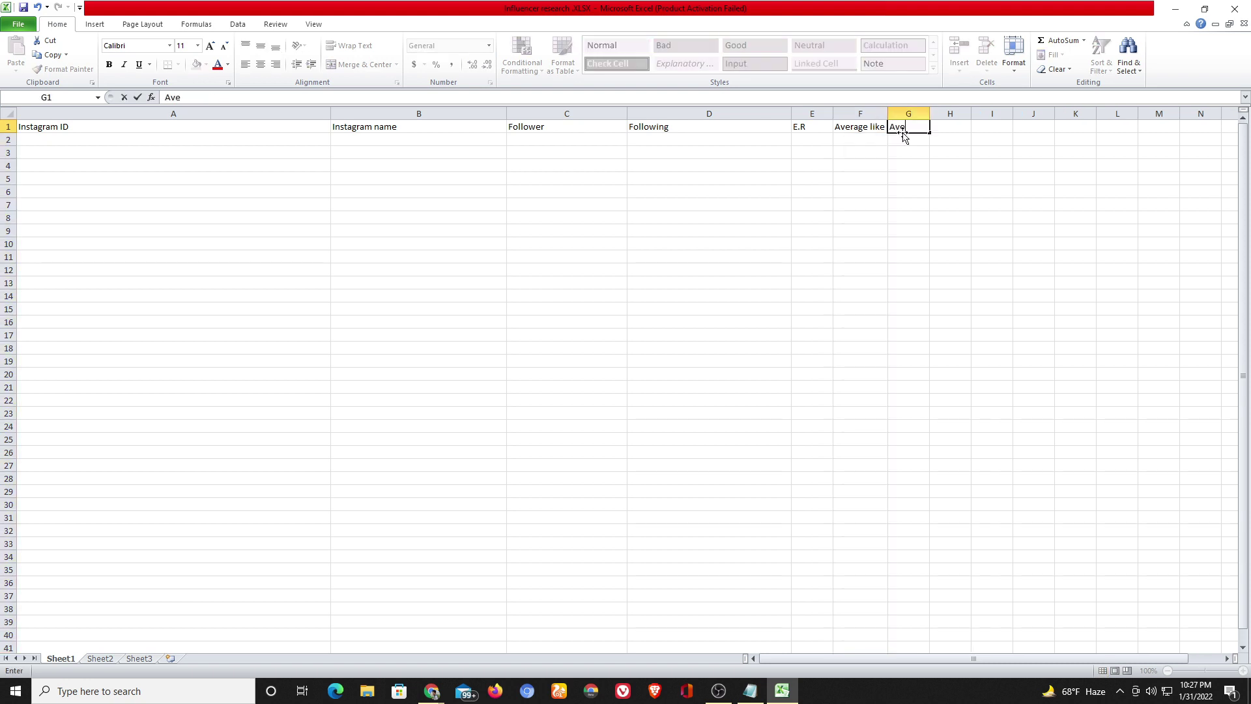
type("rage comment")
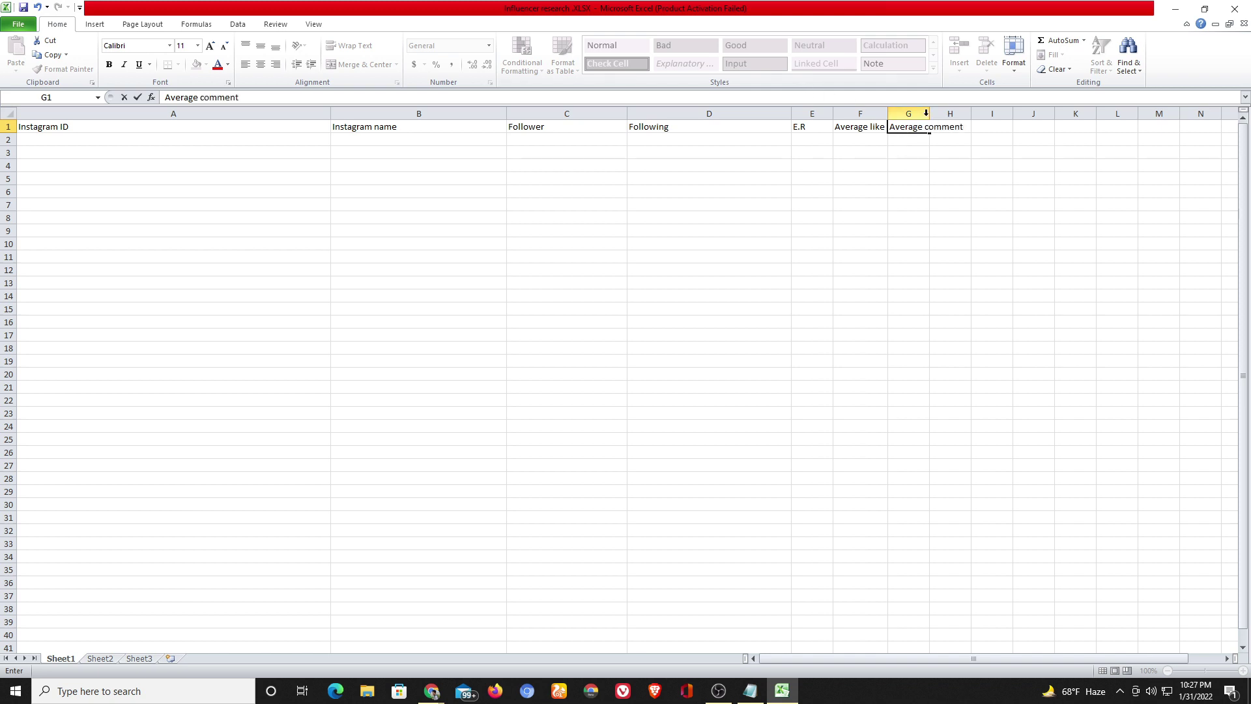
double_click(929, 114)
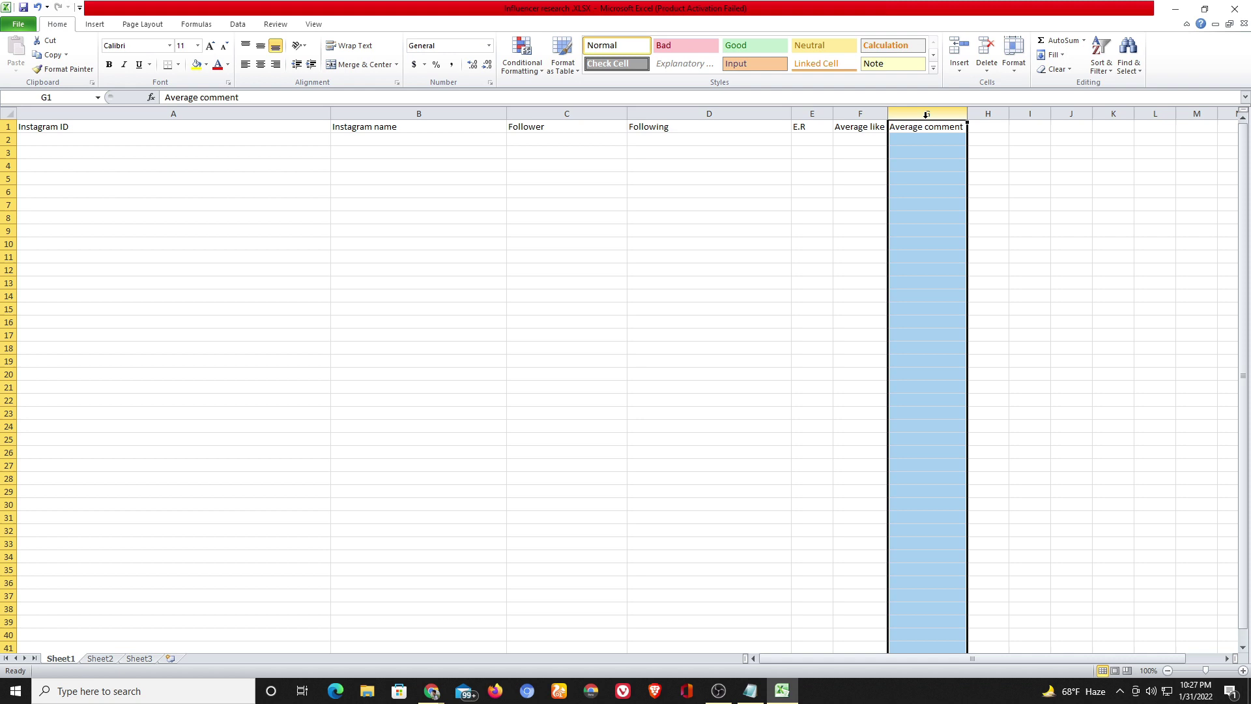
left_click(65, 141)
left_click(369, 141)
left_click(541, 152)
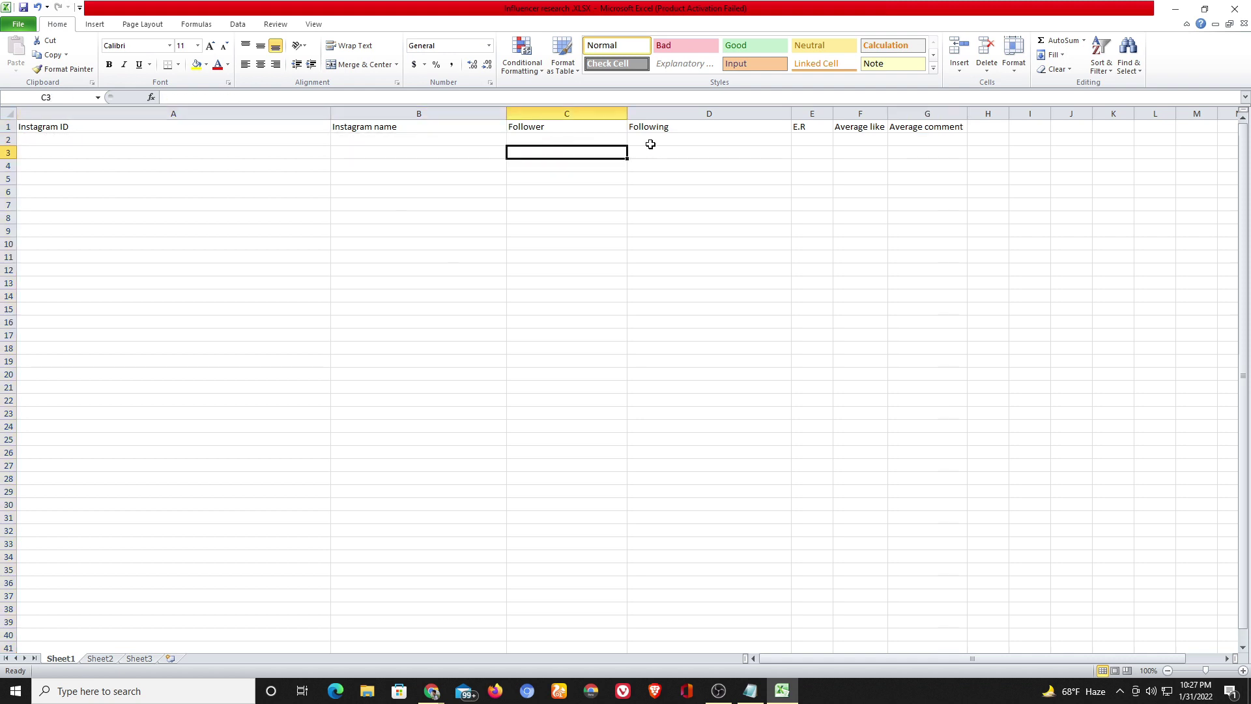
left_click(805, 139)
left_click(859, 139)
left_click(907, 143)
Enter the header "Email ( if available )" in cell H1 and fit column H to its text.
left_click(986, 126)
type("Email;")
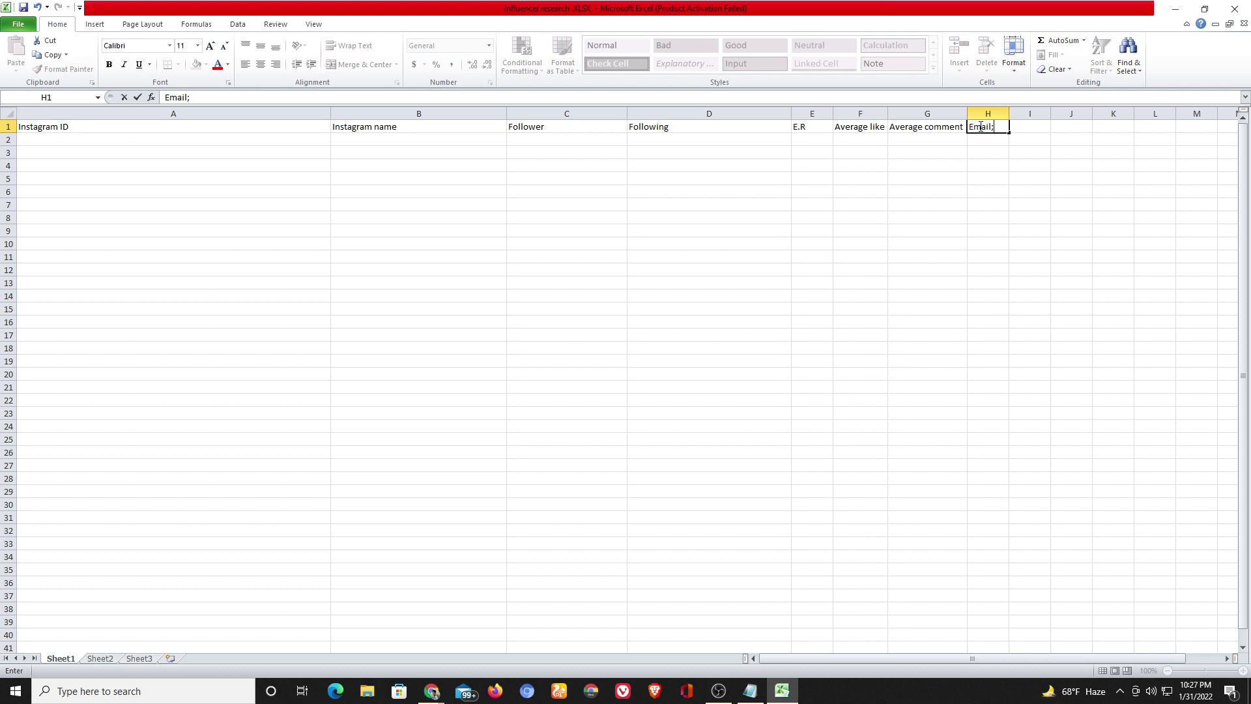
key("BackSpace")
type("( if available )")
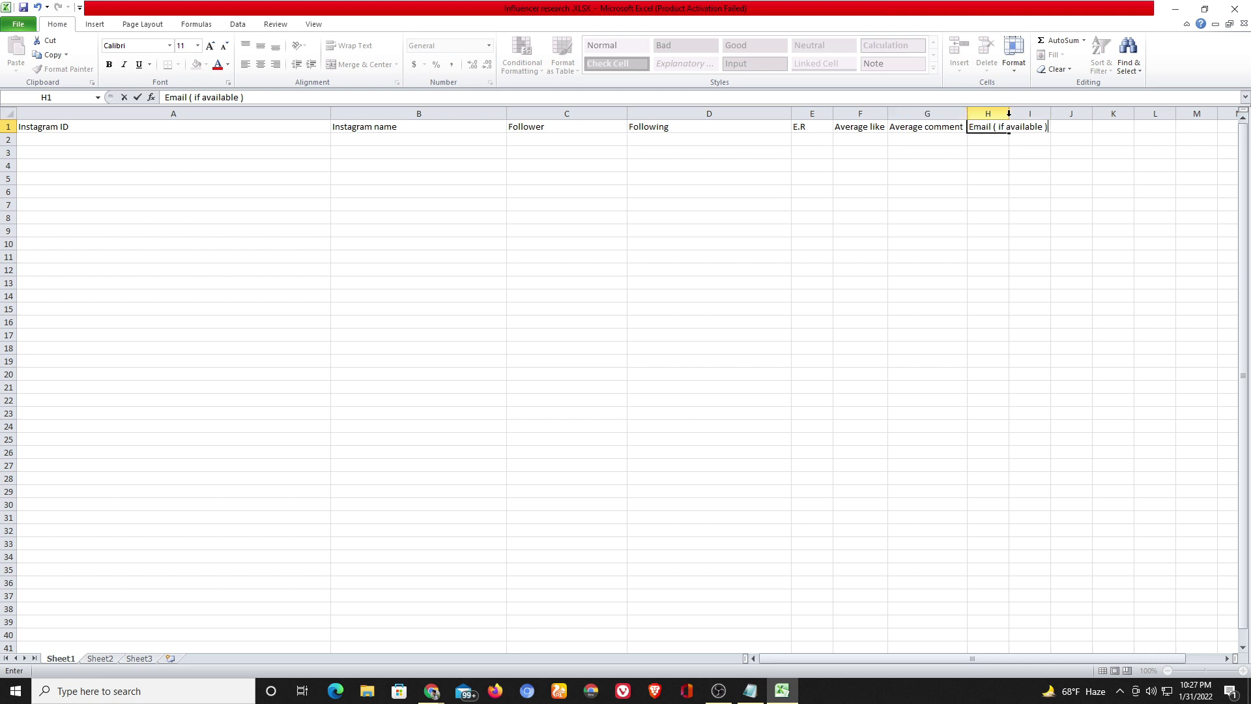
double_click(1008, 125)
left_click(988, 114)
double_click(1009, 113)
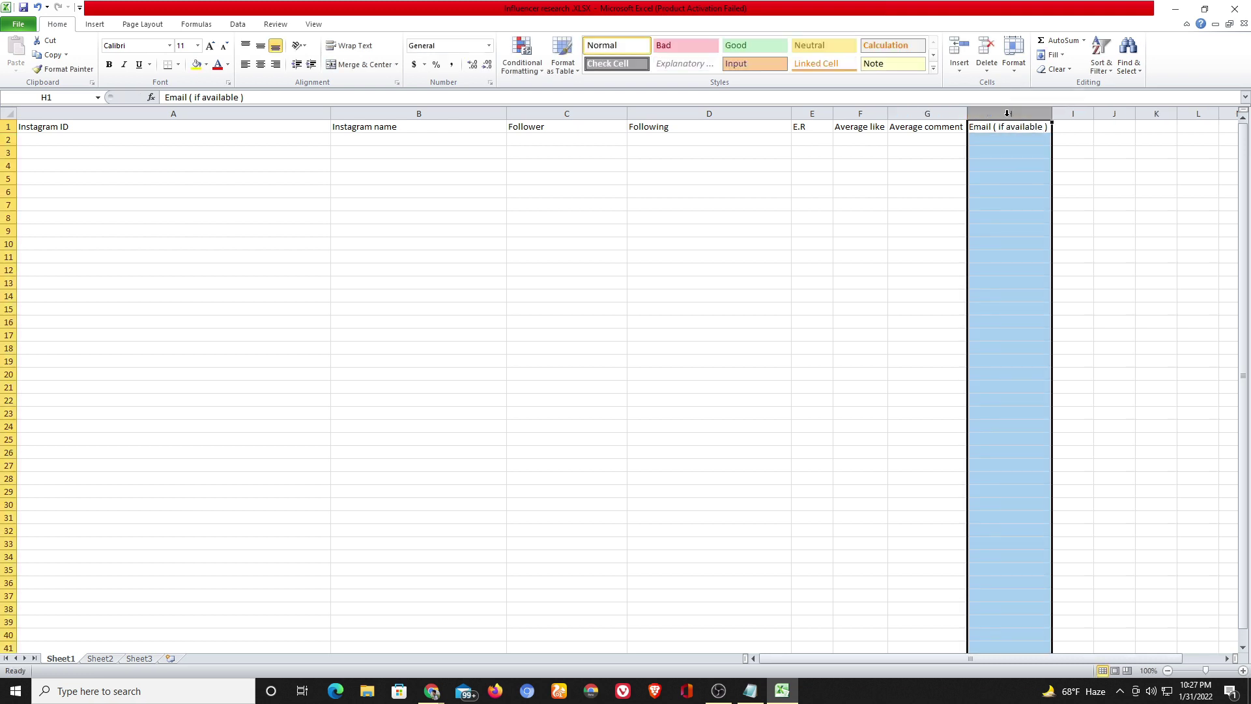
left_click(1019, 149)
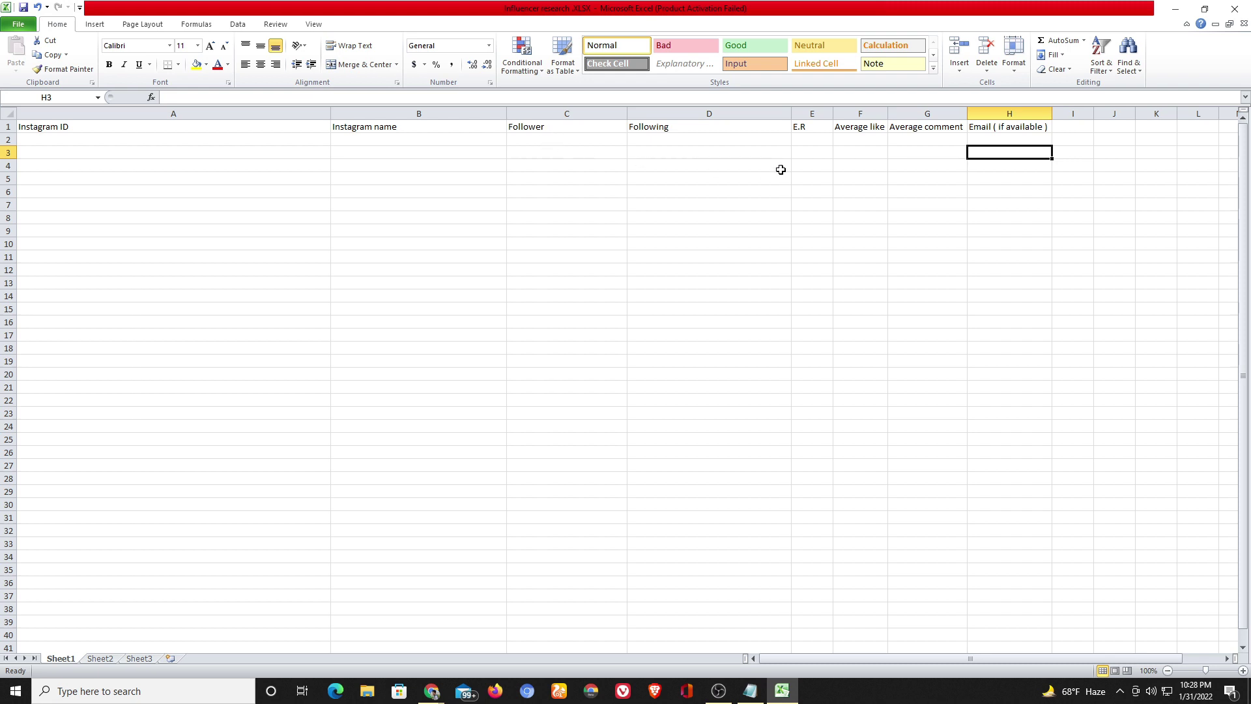
Enter the header "Country" in cell I1 and widen column I to about twice its default width.
left_click(1065, 127)
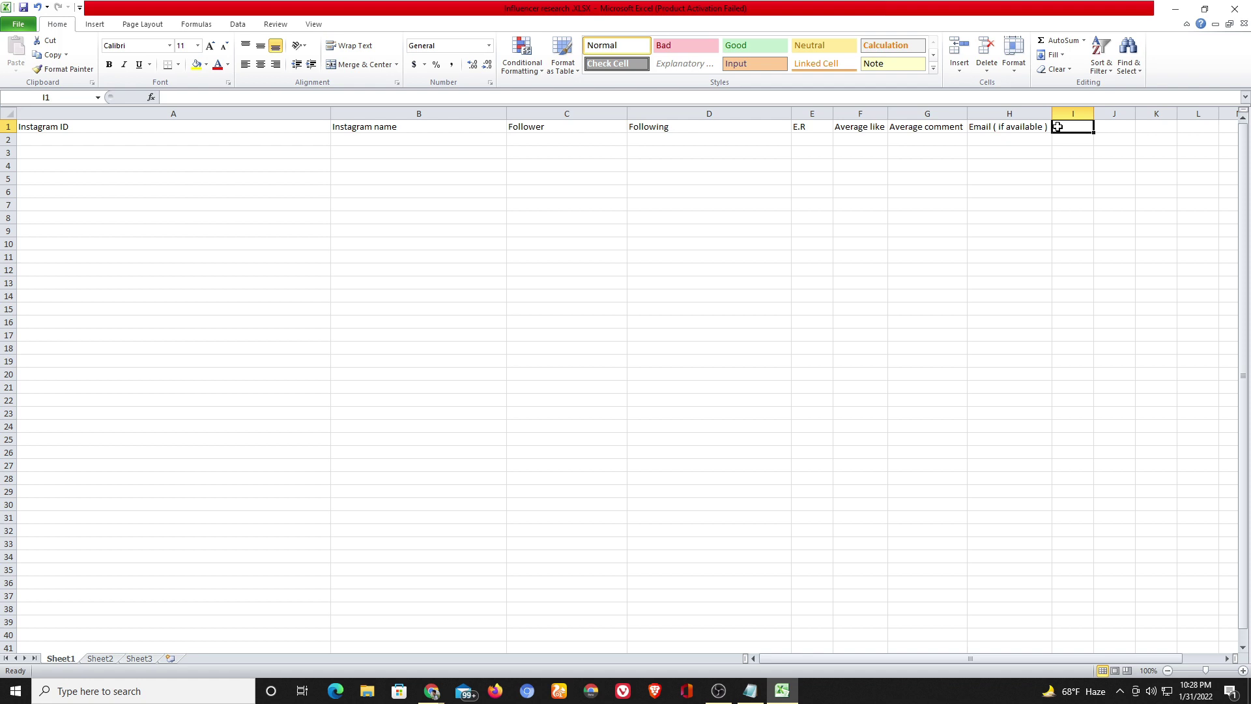
type("Country")
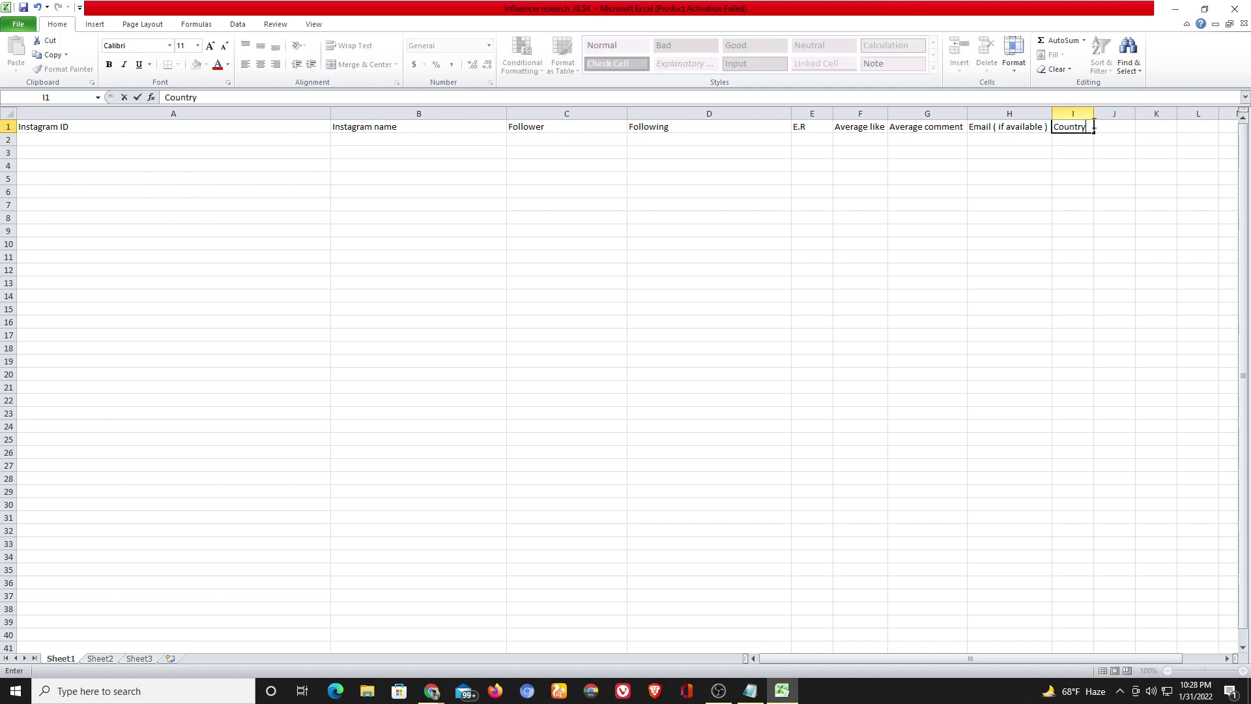
left_click(1088, 114)
left_click_drag(1094, 115, 1144, 115)
left_click(1019, 154)
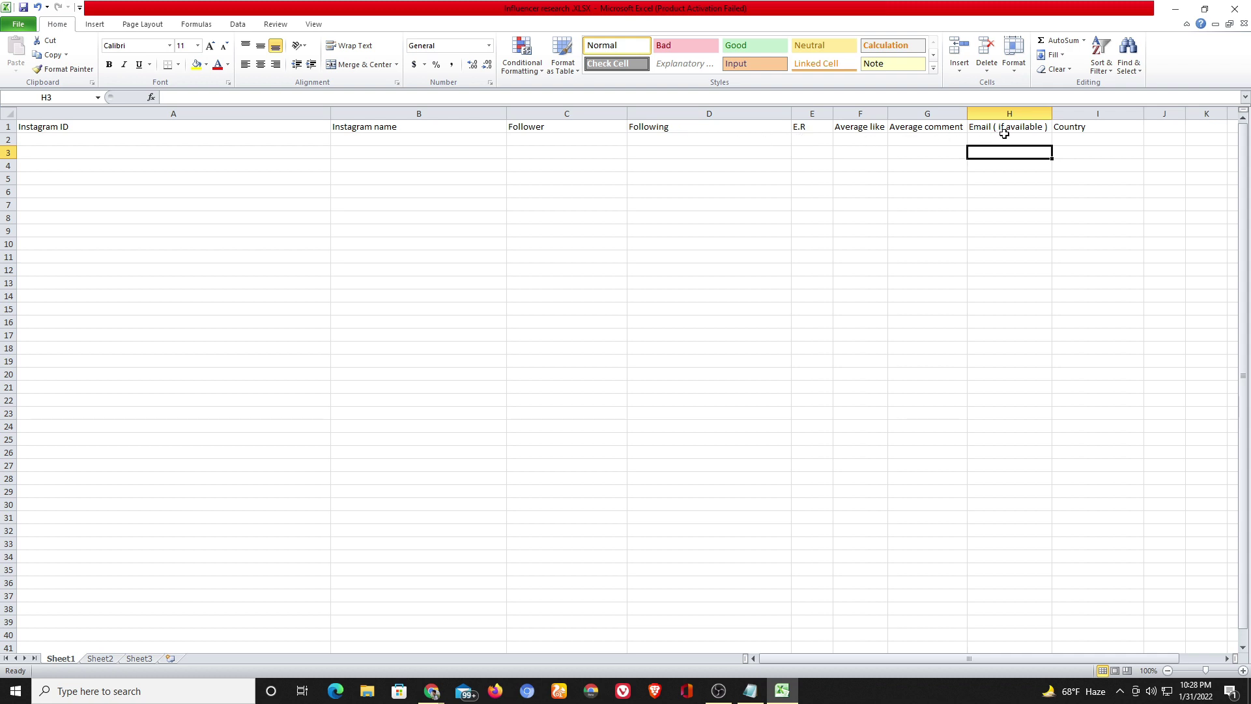
Switch to the Chrome window with the Google search and look through the results for fashion accounts on Instagram in the United States.
left_click(1067, 143)
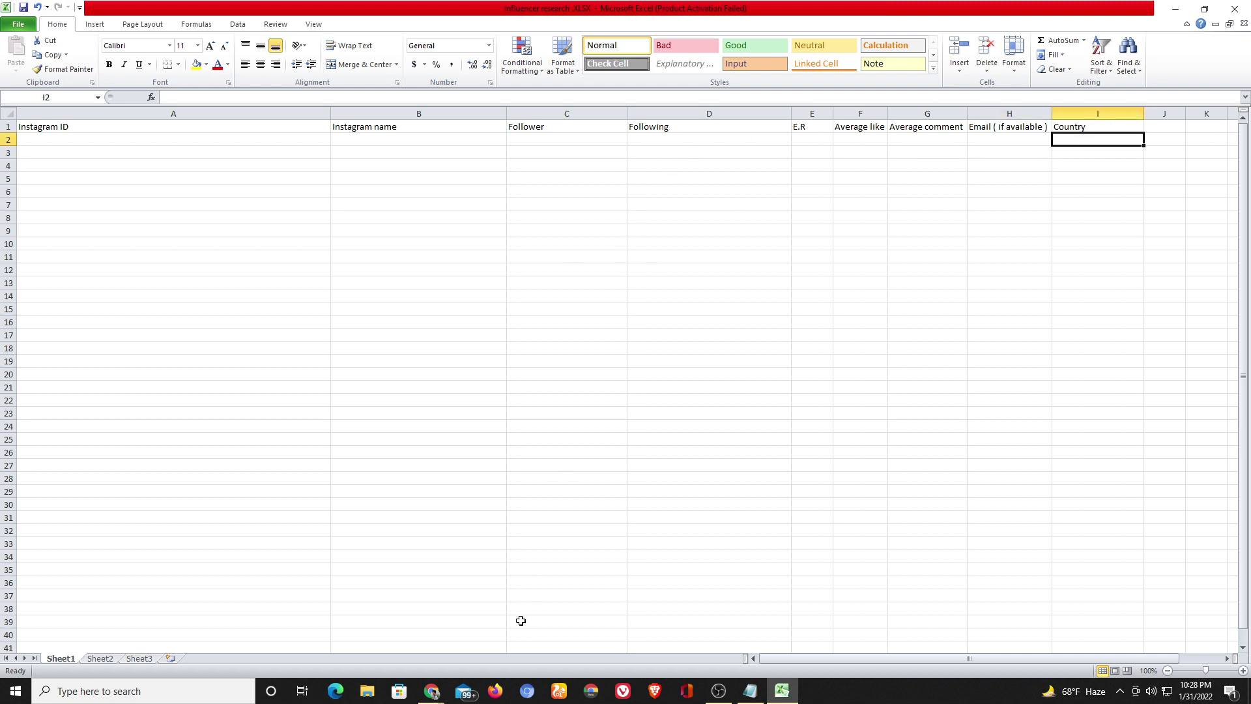
left_click(432, 691)
left_click(395, 636)
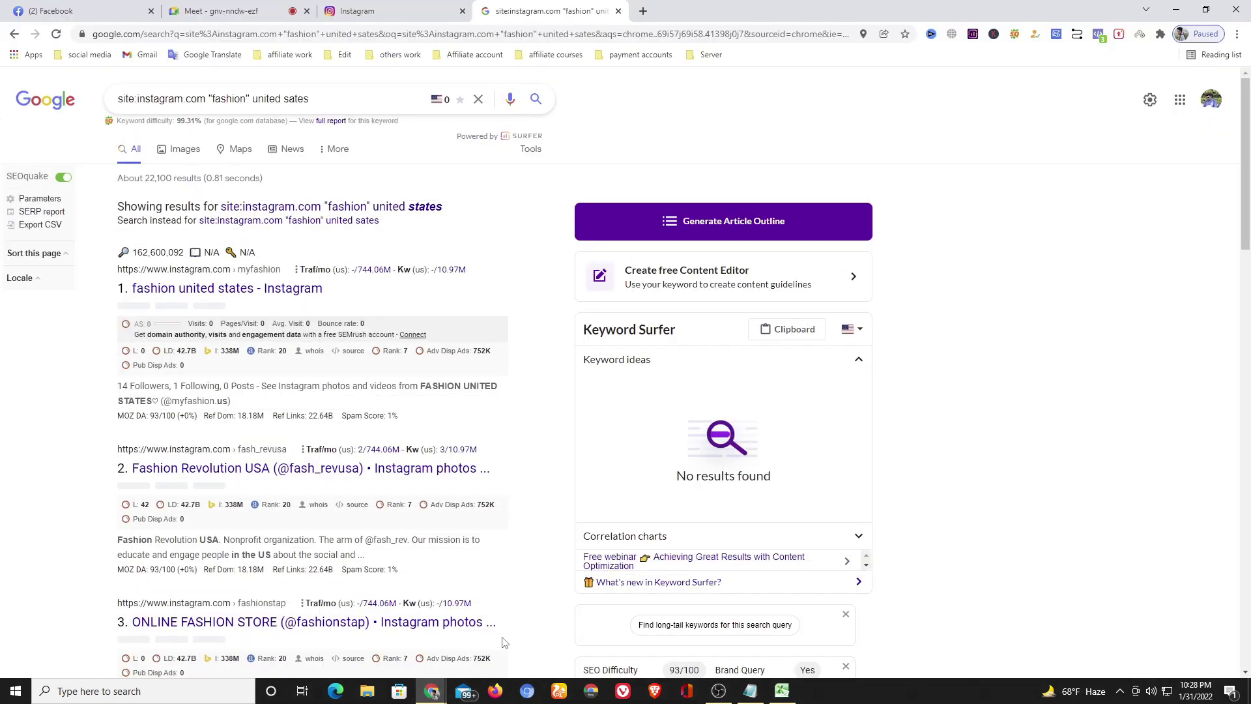
scroll(255, 228, "down", 1)
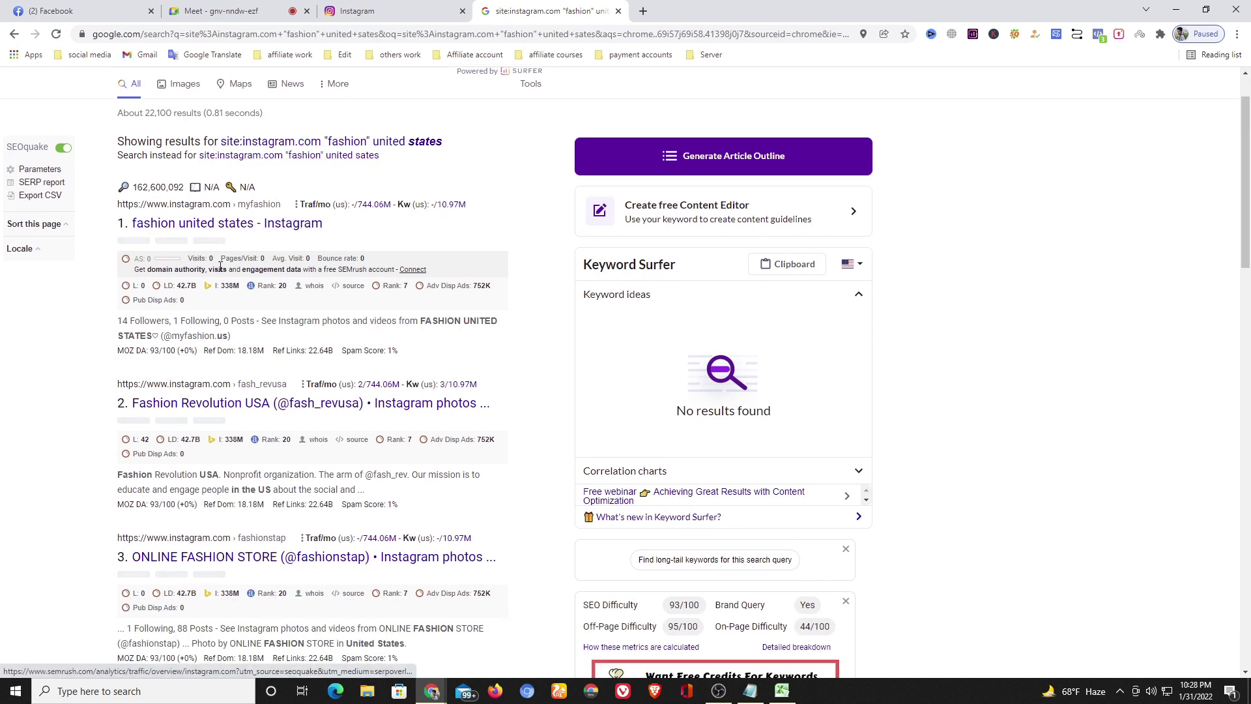
scroll(218, 235, "down", 7)
scroll(189, 398, "up", 5)
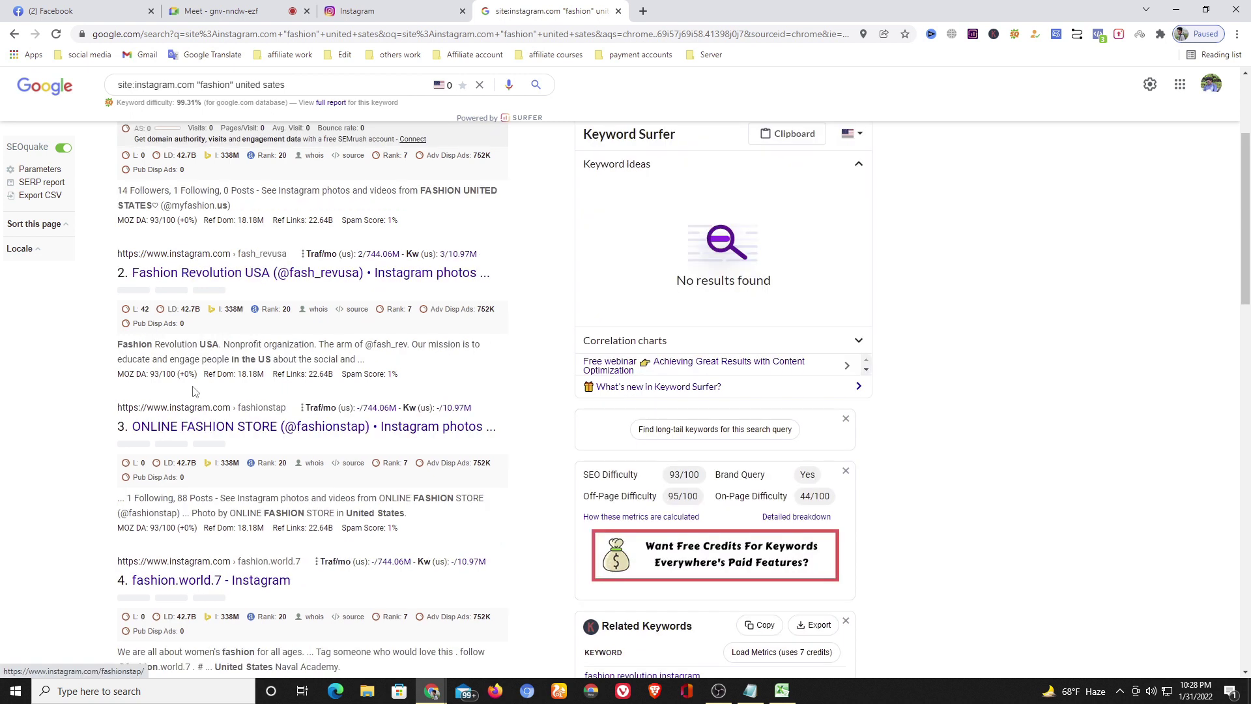
scroll(193, 391, "down", 8)
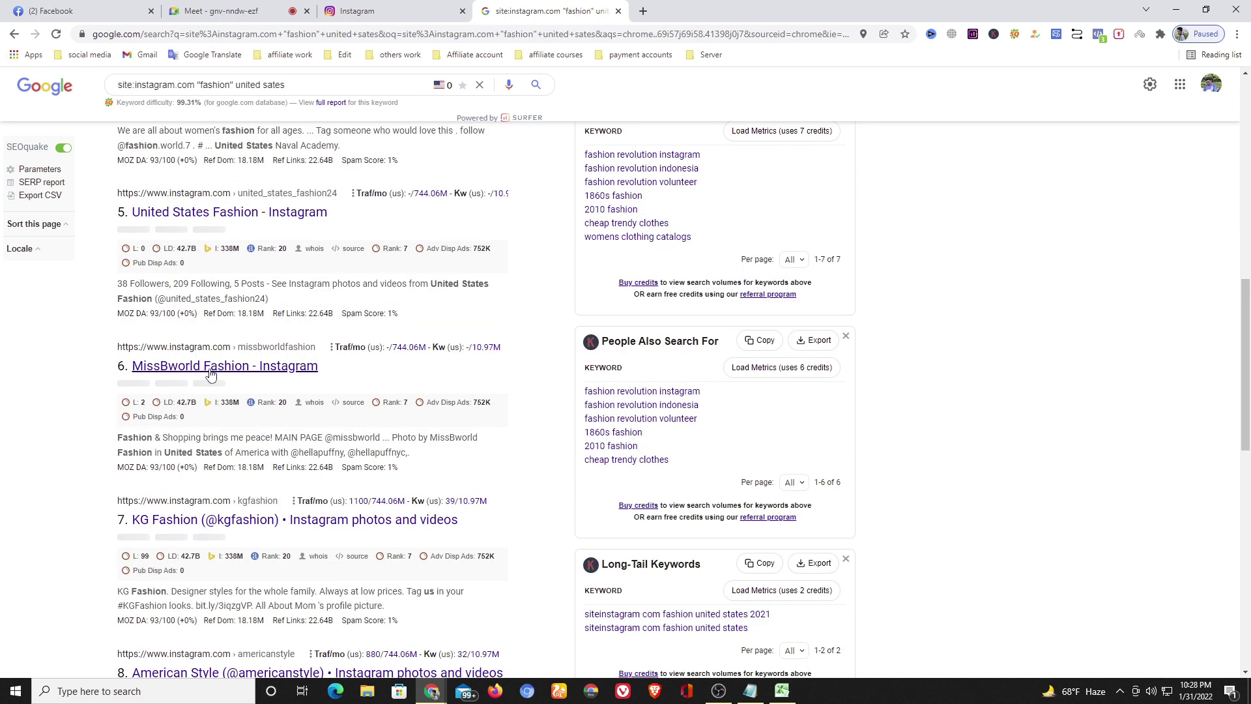
scroll(210, 373, "up", 10)
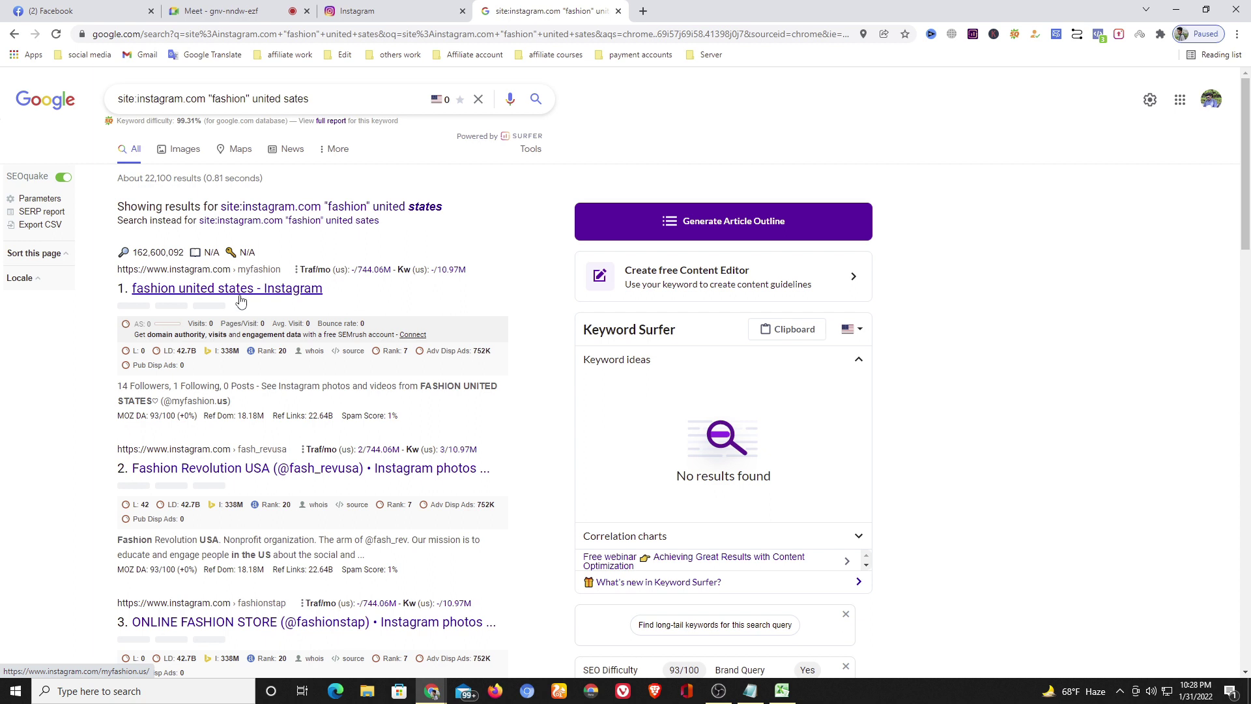
Open the Instagram profiles from the search results, starting with myfashion.us and fash_revusa, each in its own browser tab.
right_click(237, 293)
left_click(264, 299)
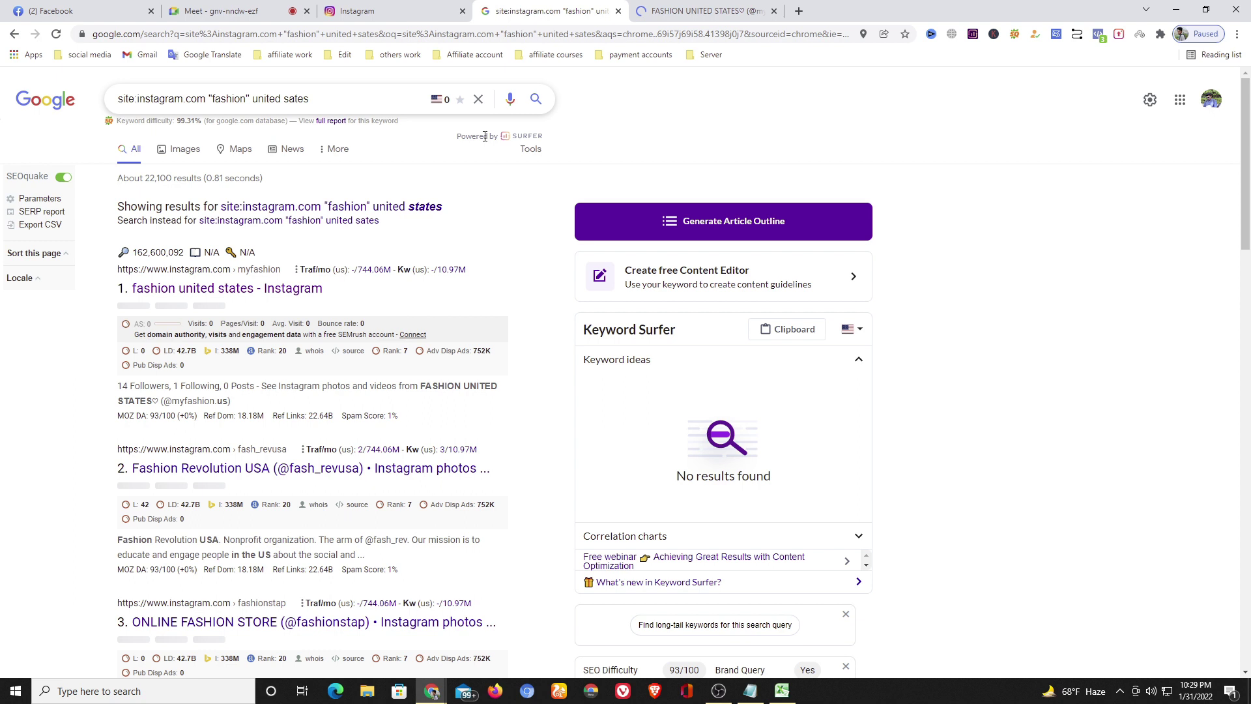
scroll(485, 136, "down", 2)
right_click(219, 339)
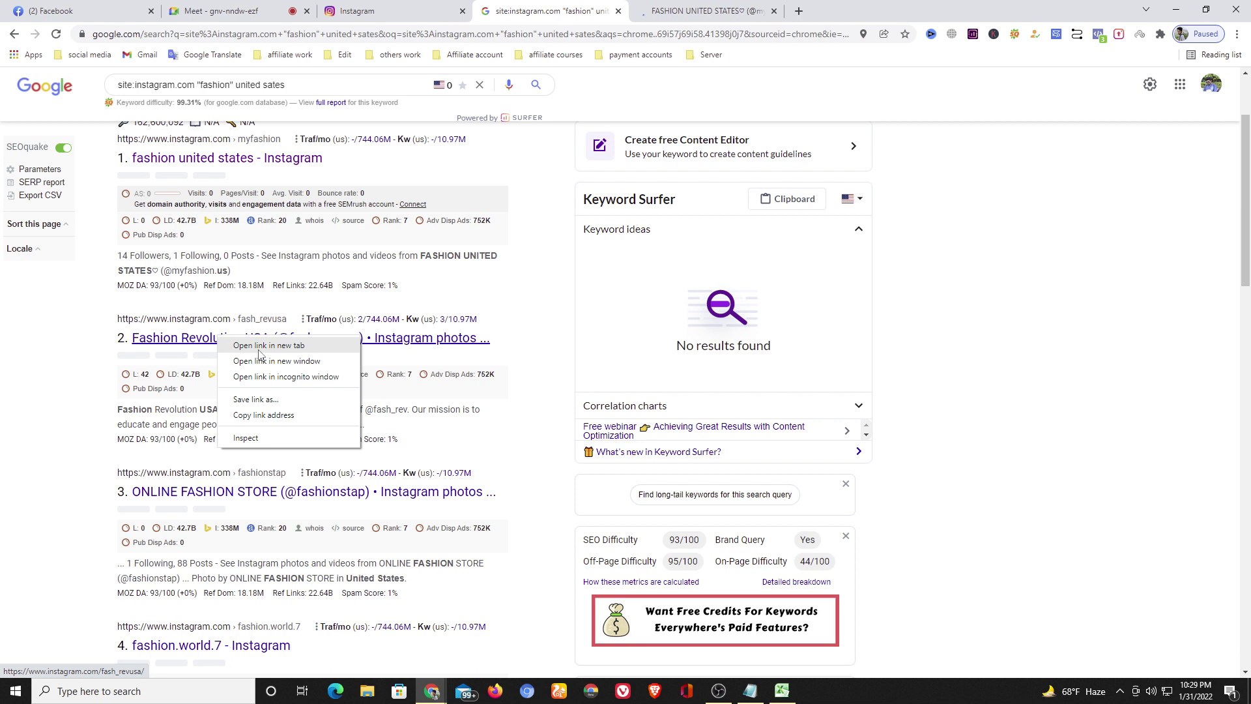
left_click(259, 346)
Check the myfashion.us profile, close its tab, and check the follower count of fash_revusa.
key("ctrl+Tab")
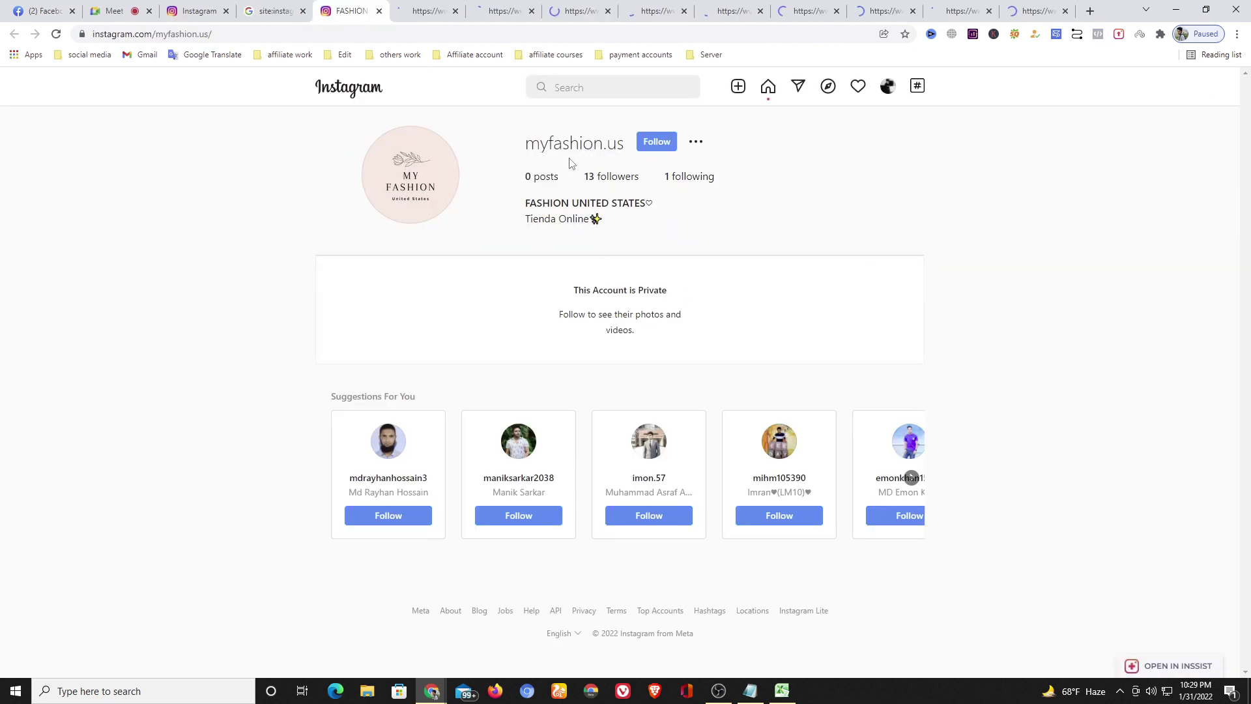
left_click(380, 12)
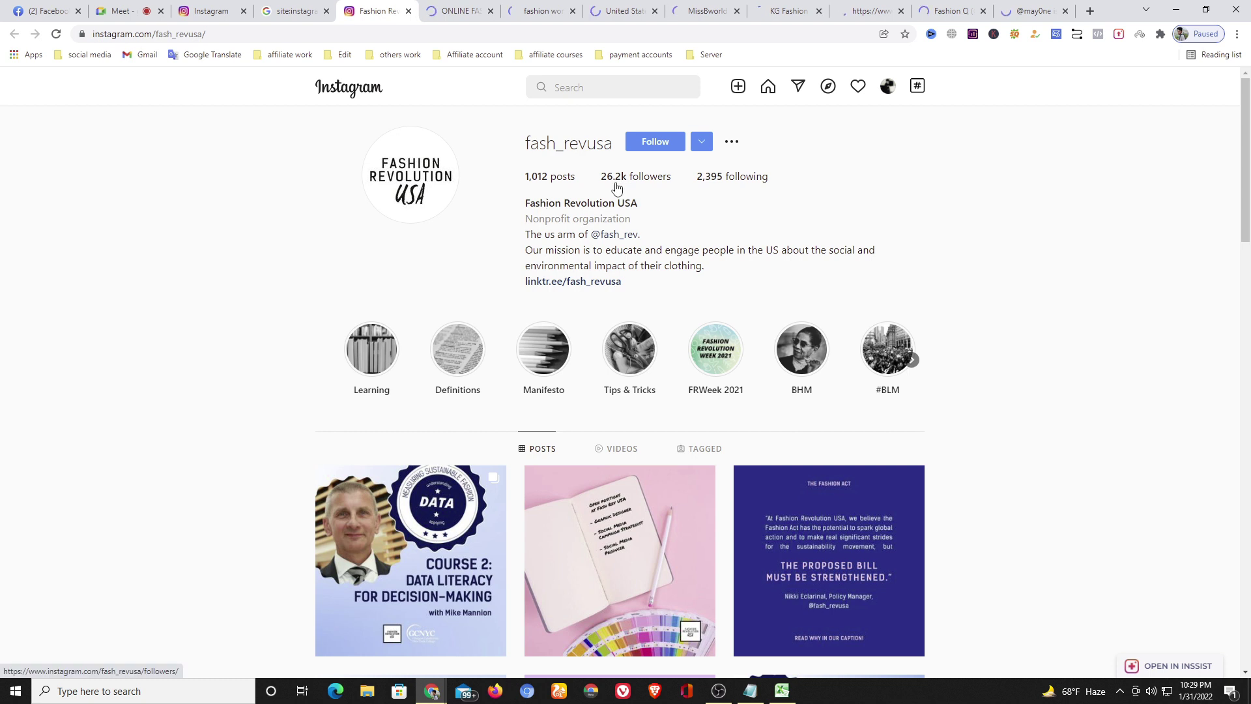
mouse_move(610, 184)
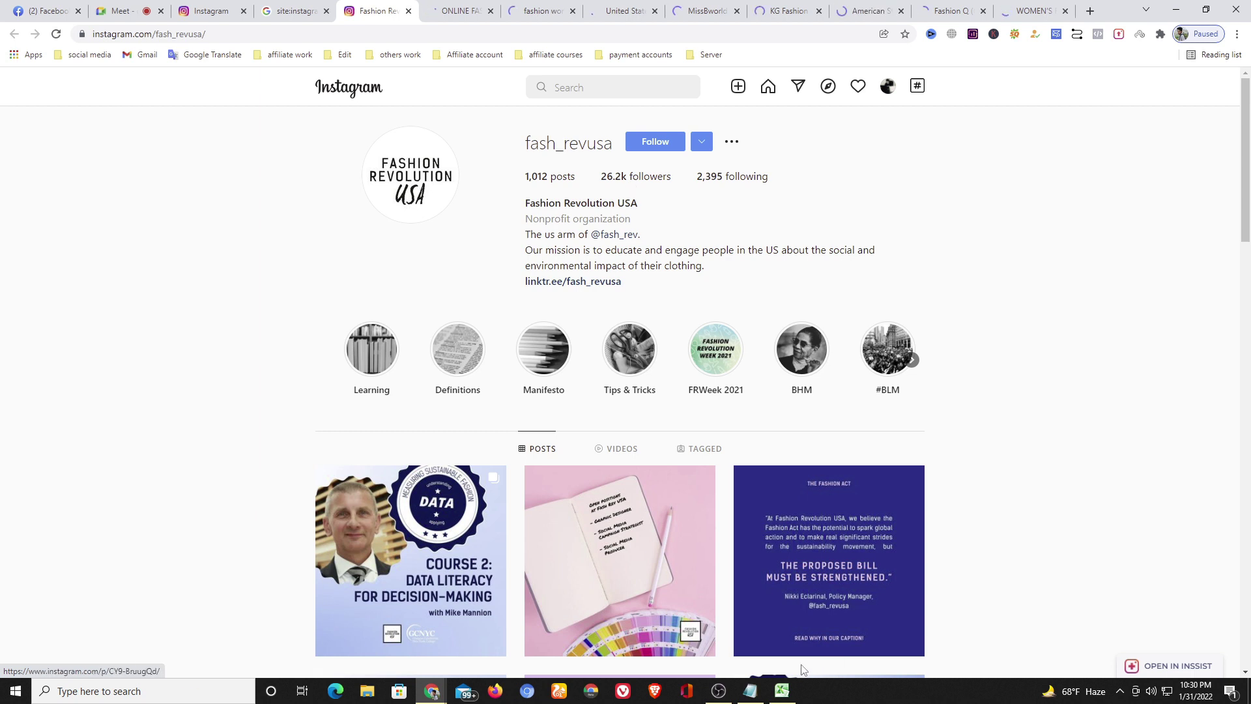
Review the niche, country, follower and engagement ratio criteria in the Notepad document, and minimize it.
left_click(751, 691)
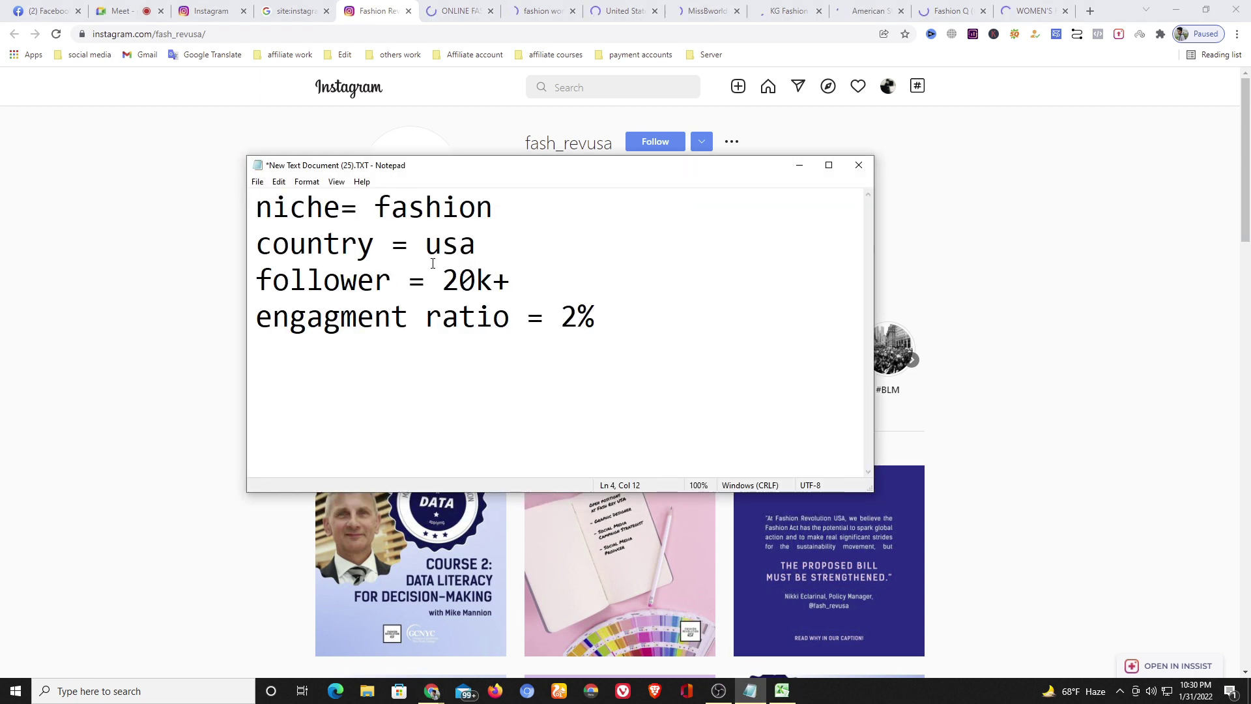
left_click_drag(506, 212, 459, 249)
left_click_drag(255, 282, 526, 282)
left_click(526, 281)
left_click_drag(256, 317, 610, 321)
left_click(611, 326)
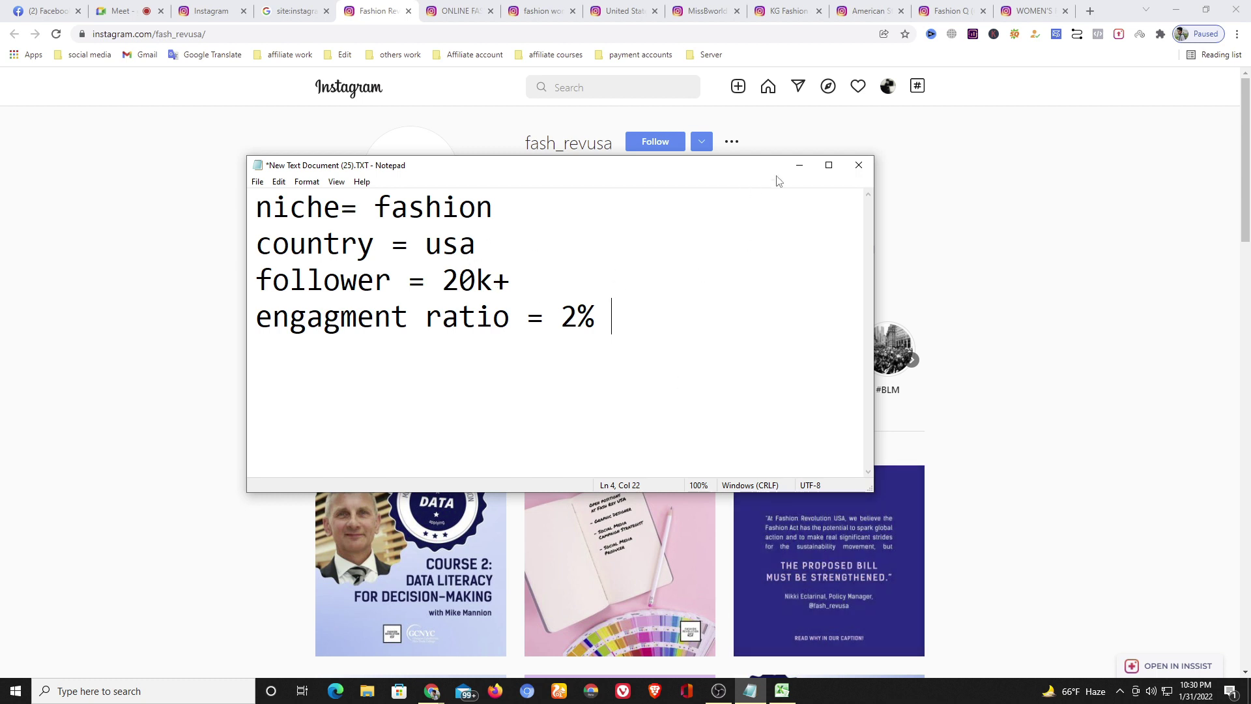
left_click(799, 166)
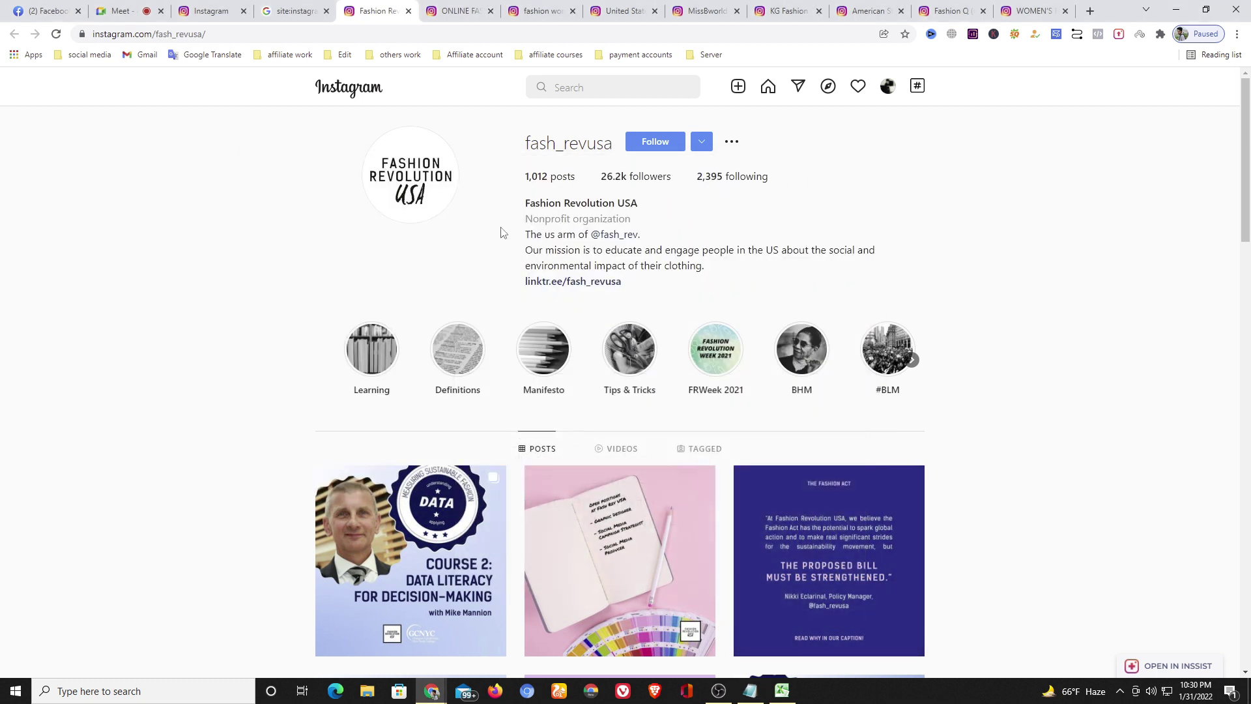
Open the Social Blade website, socialblade.com, in a new browser tab.
left_click(1090, 11)
left_click(371, 39)
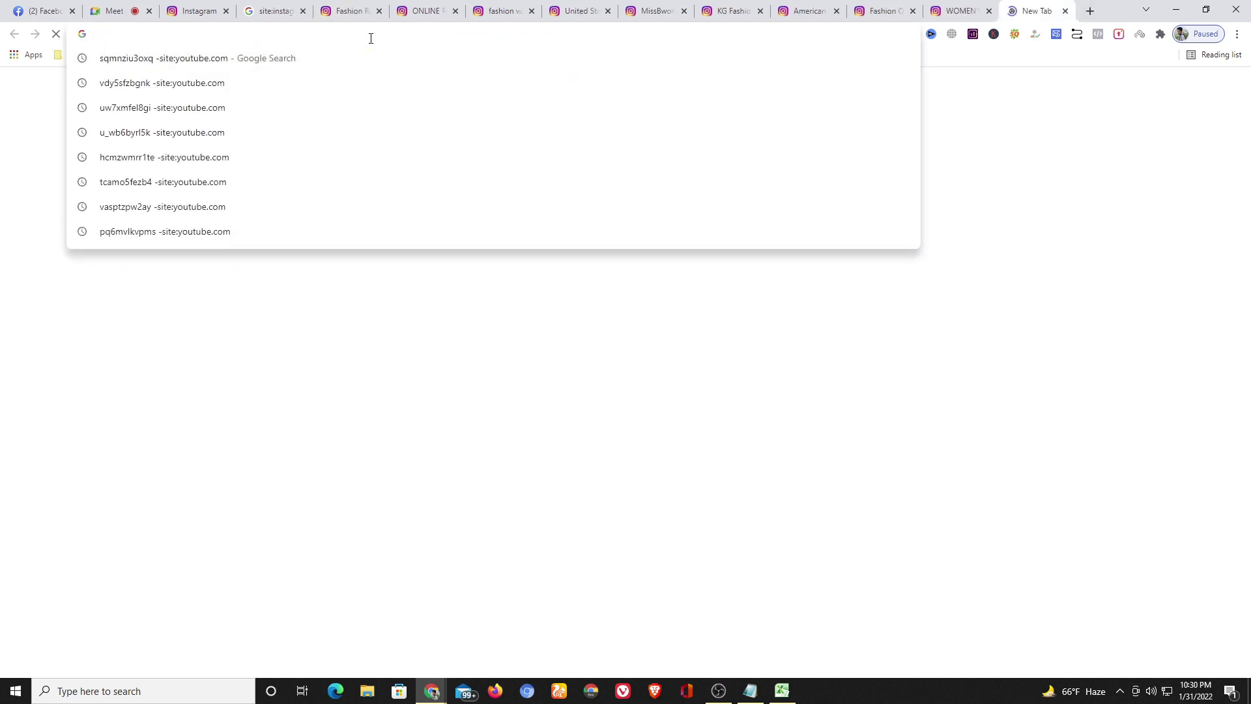
type("so")
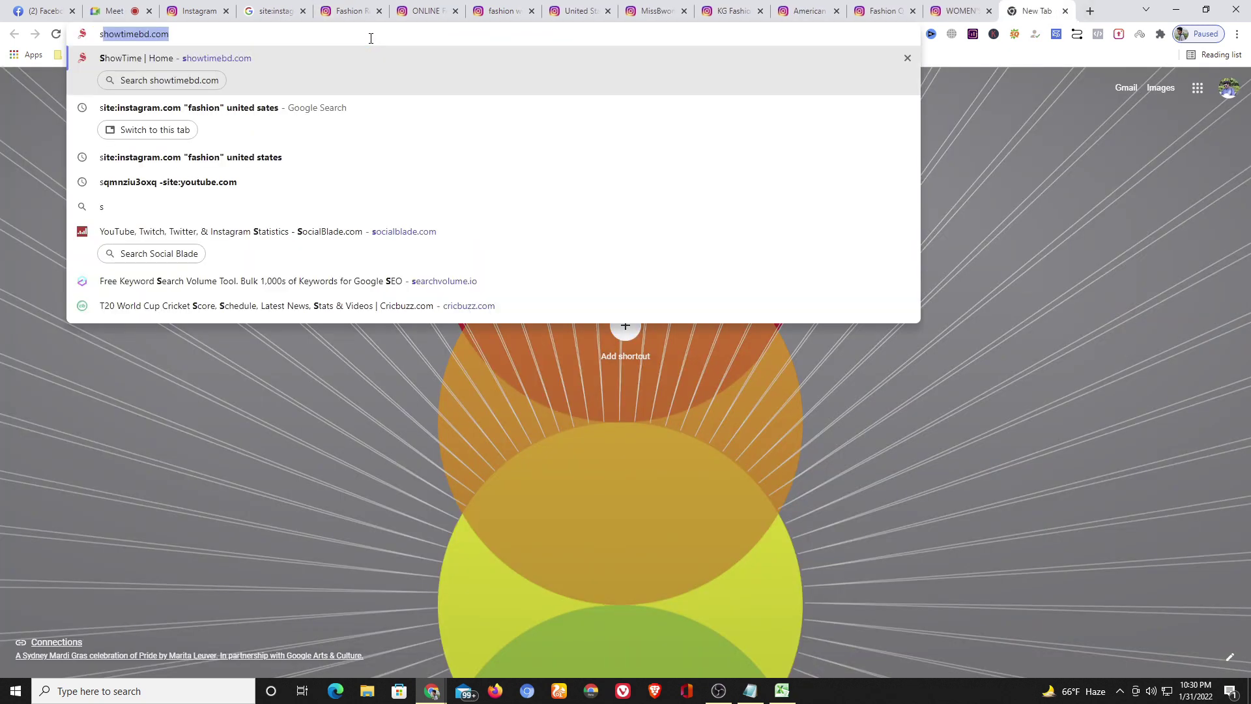
key("Return")
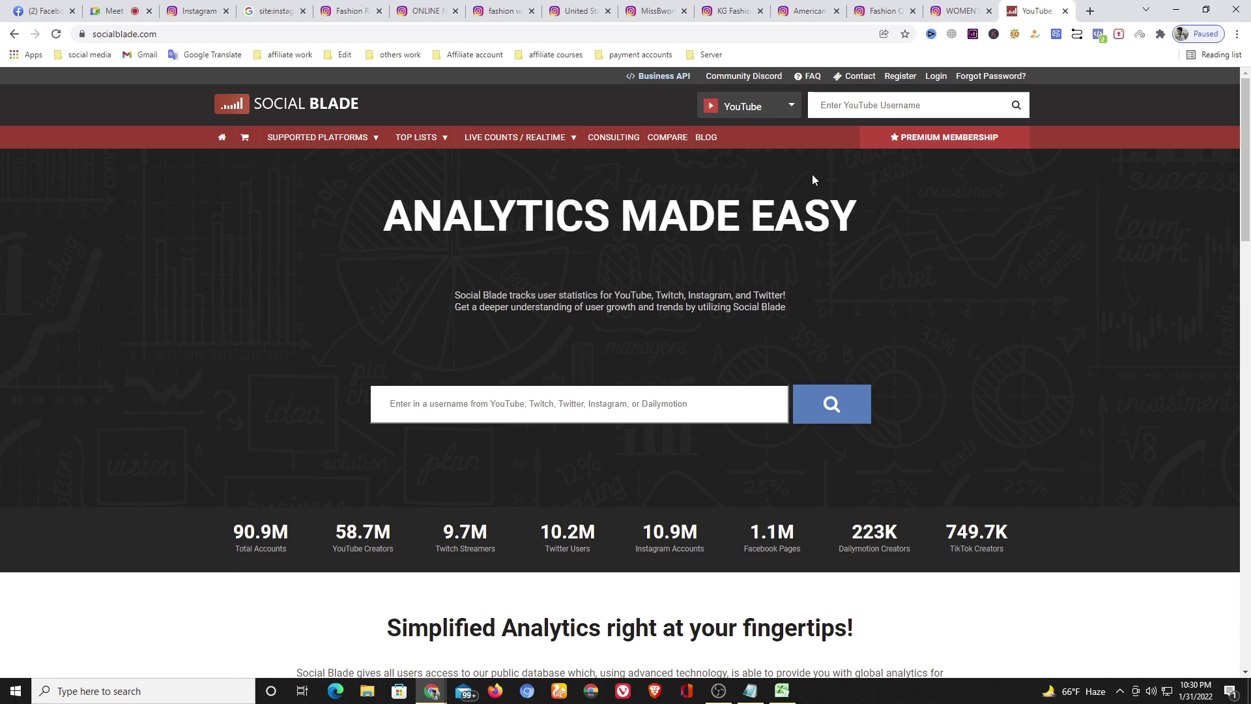
Open Social Blade's registration page and look over the fields needed to create an account.
left_click(902, 84)
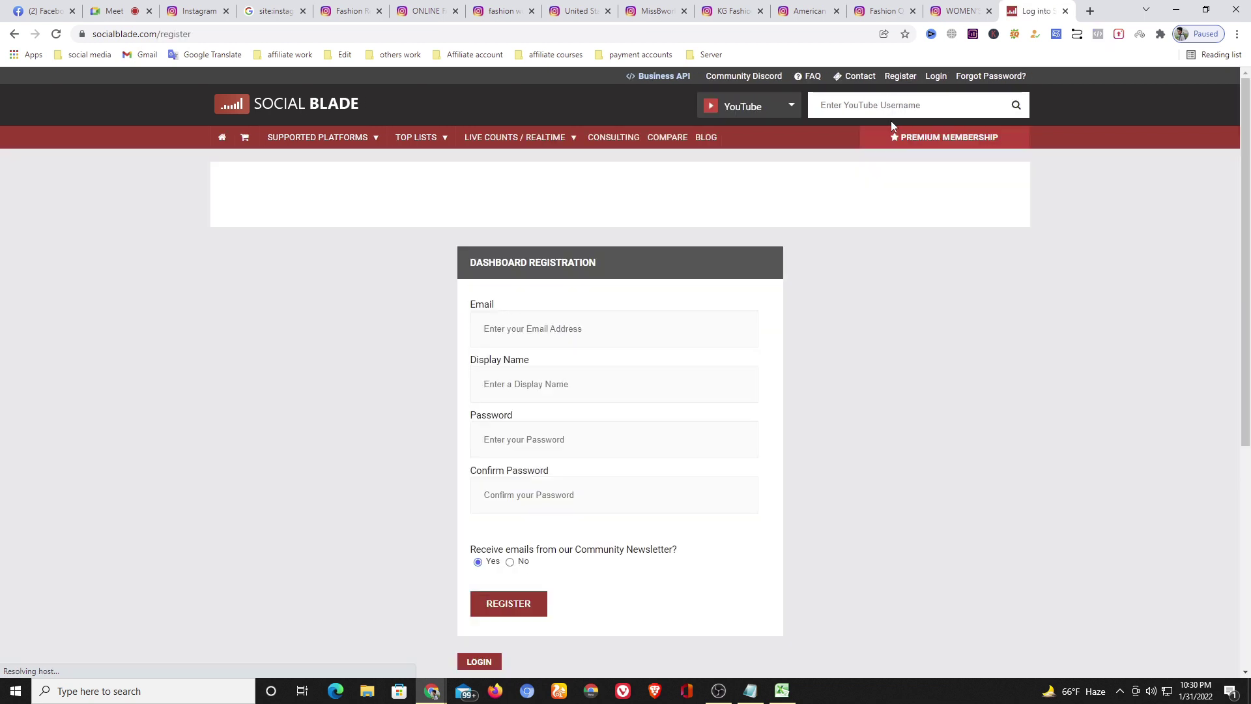
scroll(575, 330, "down", 1)
scroll(552, 357, "down", 1)
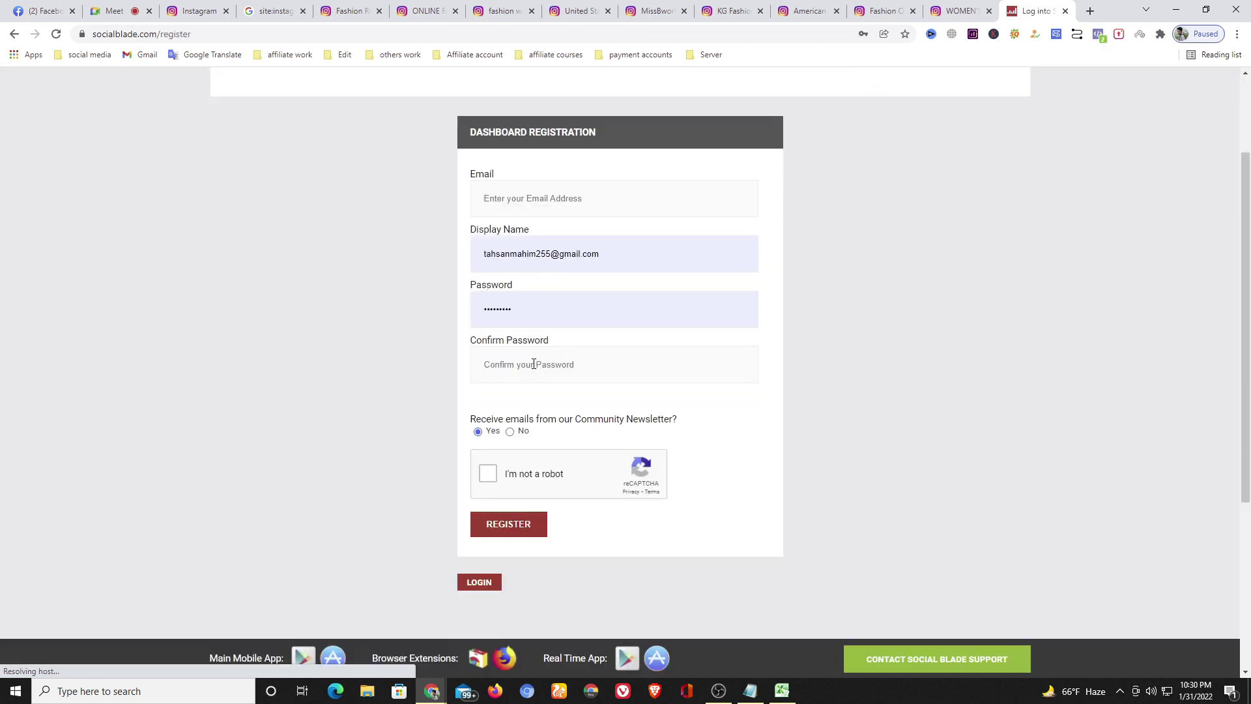
scroll(393, 245, "up", 2)
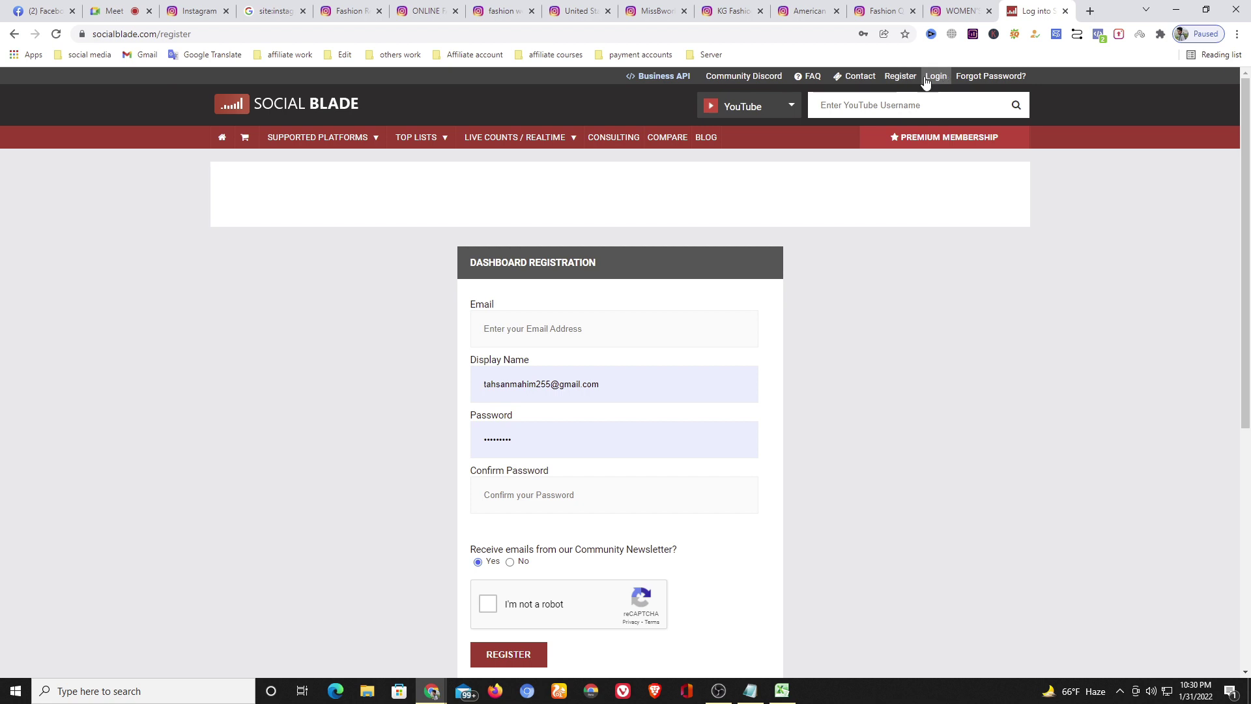
scroll(584, 291, "down", 2)
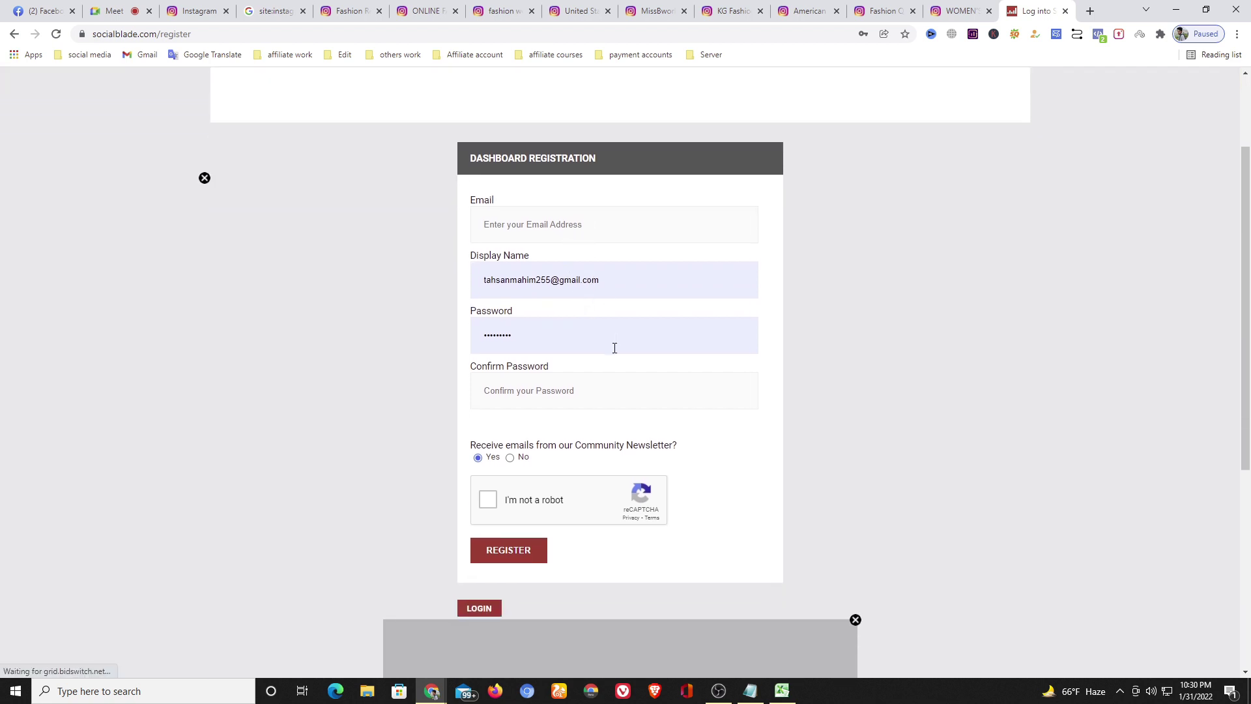
scroll(614, 348, "down", 2)
scroll(717, 294, "up", 4)
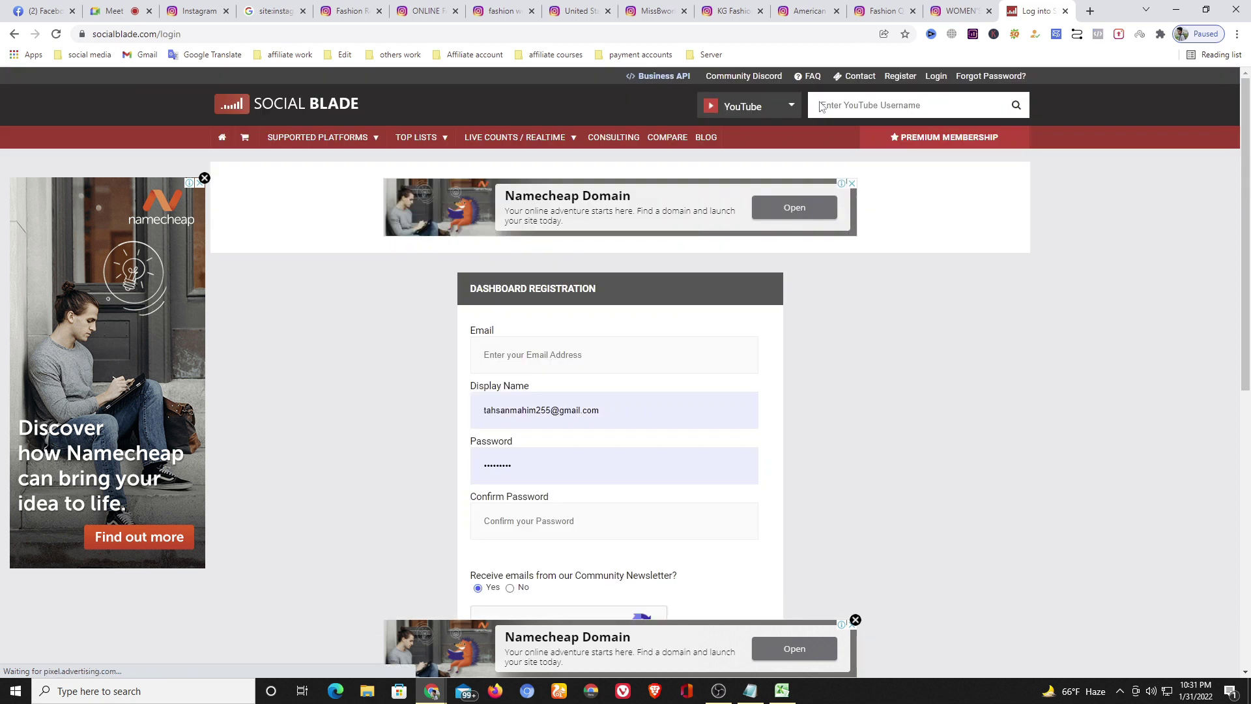
Log in to the existing Social Blade account and look over its dashboard.
key("alt+Left")
left_click(504, 353)
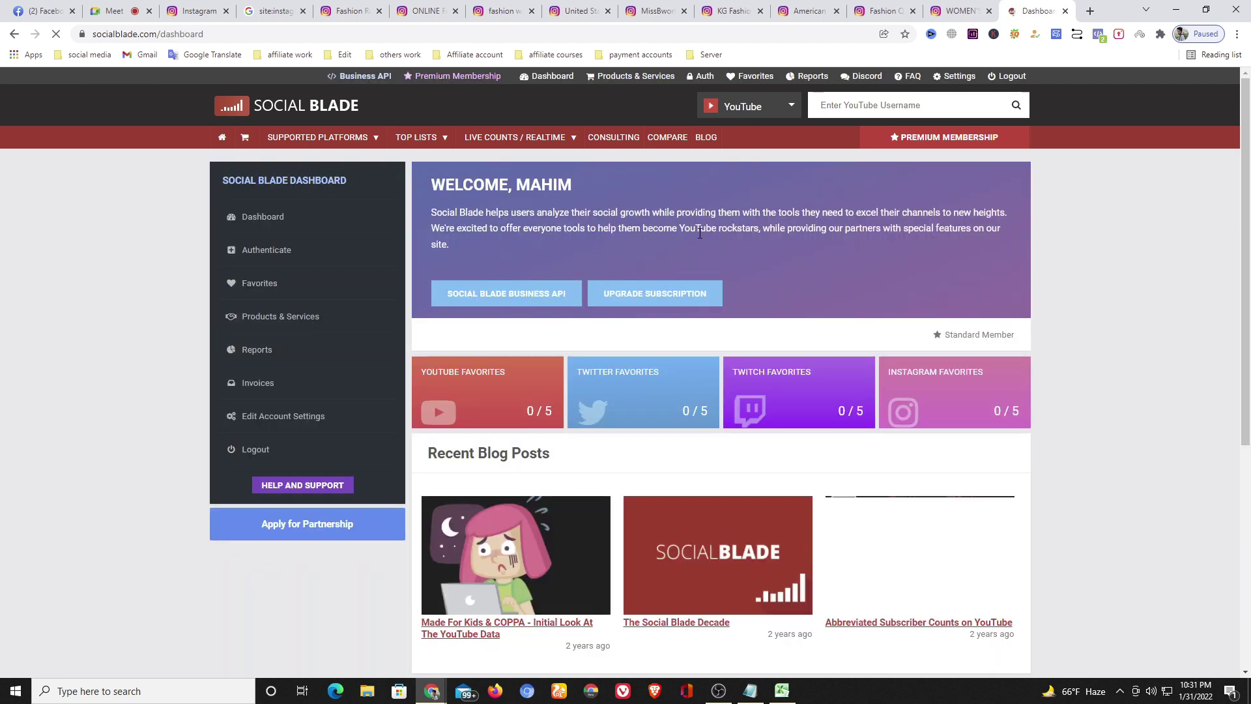
scroll(702, 289, "down", 3)
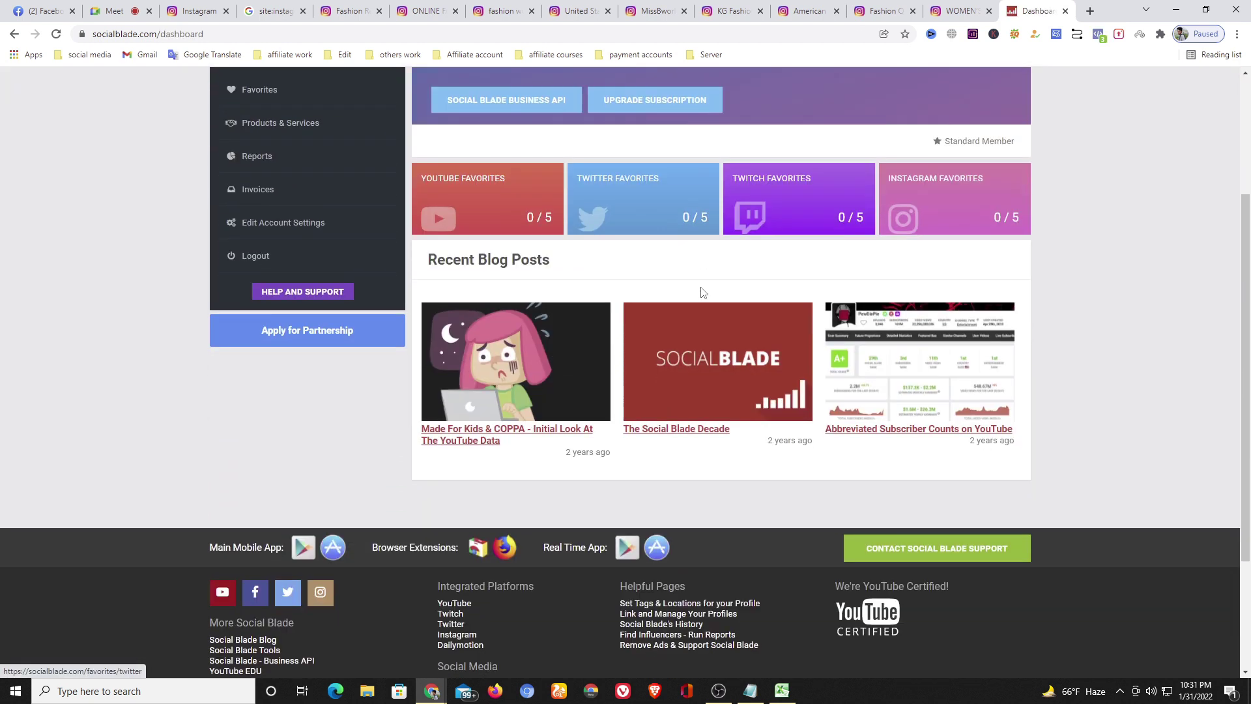
scroll(702, 289, "up", 3)
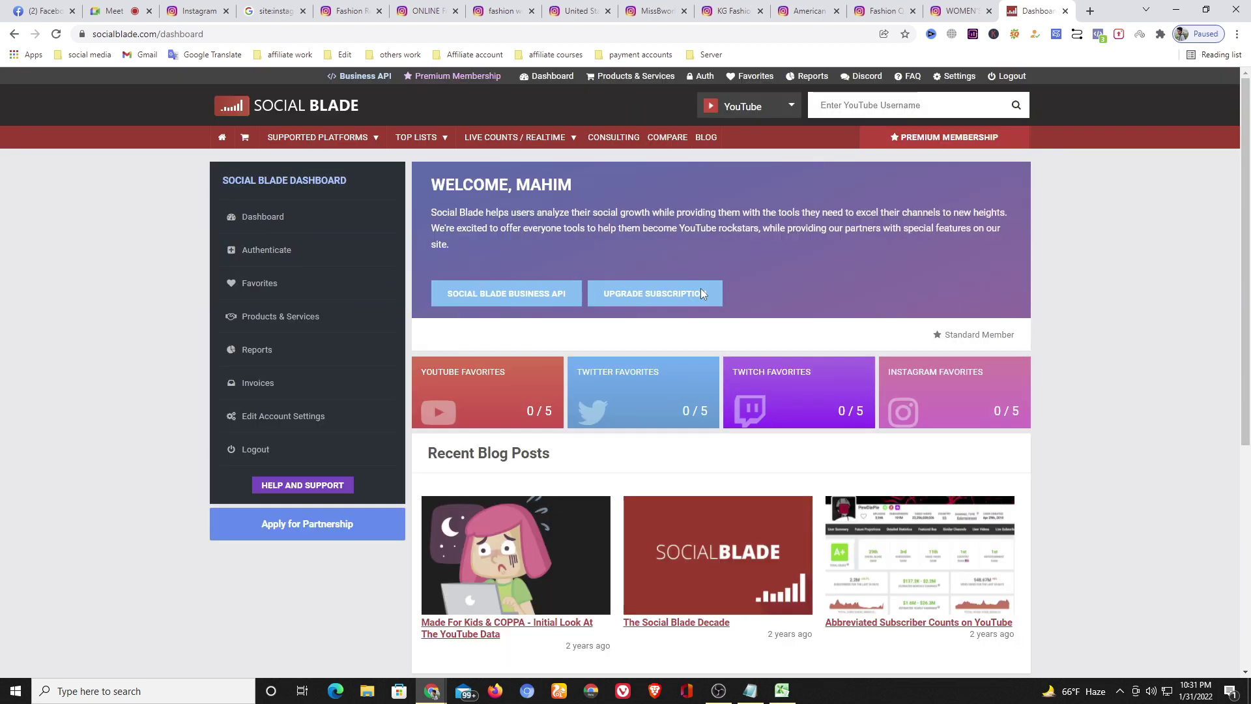
Set the platform for Social Blade's username search to Instagram.
left_click(767, 107)
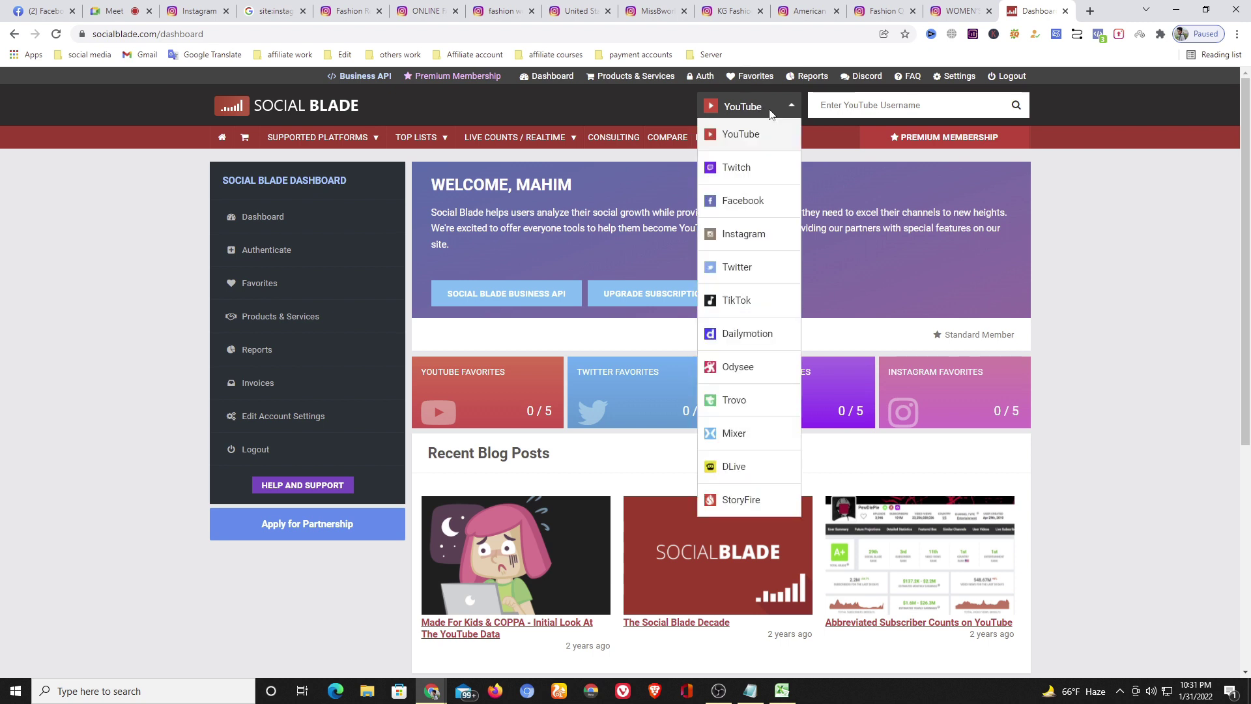
left_click(752, 233)
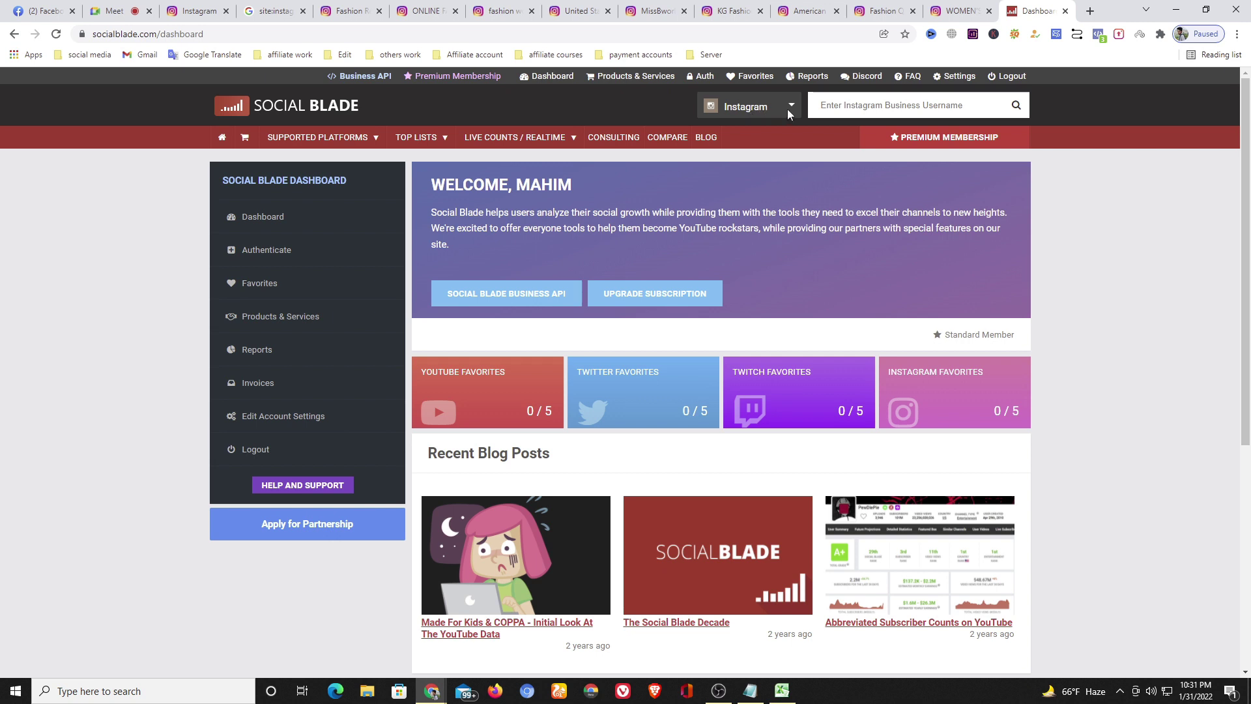
left_click(847, 106)
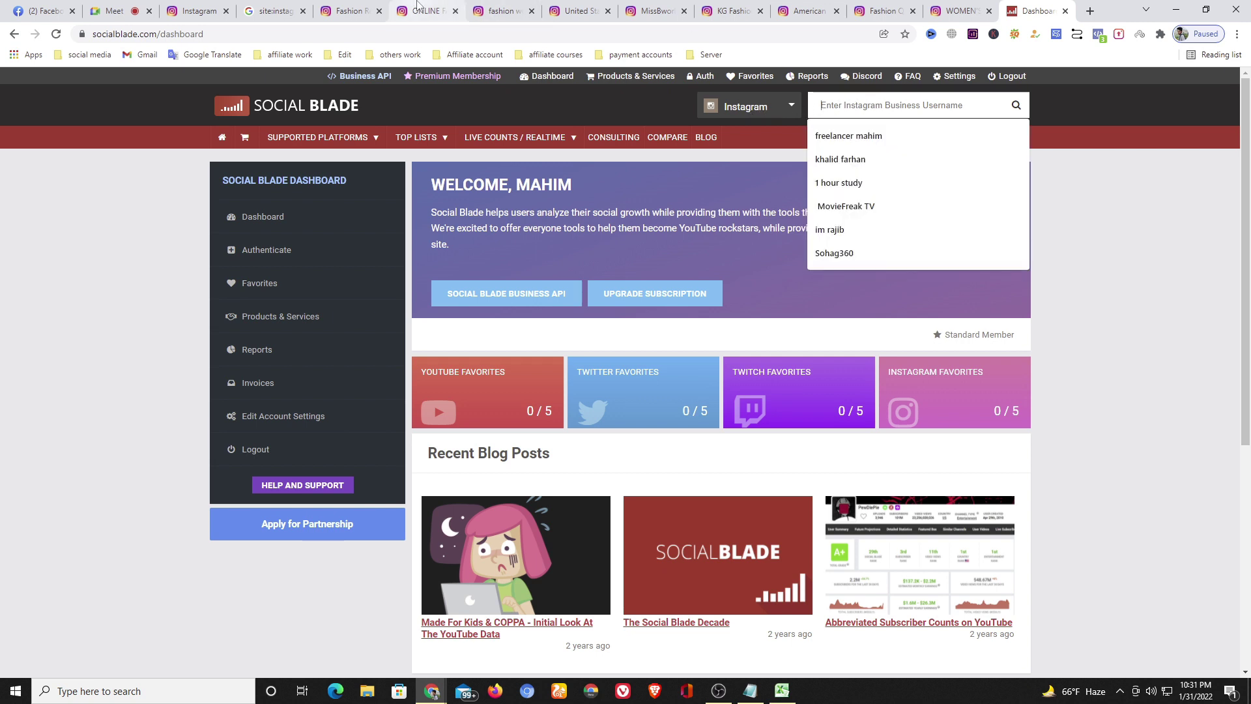
Copy the username fash_revusa from its Instagram profile and look up its statistics on Social Blade.
left_click(349, 11)
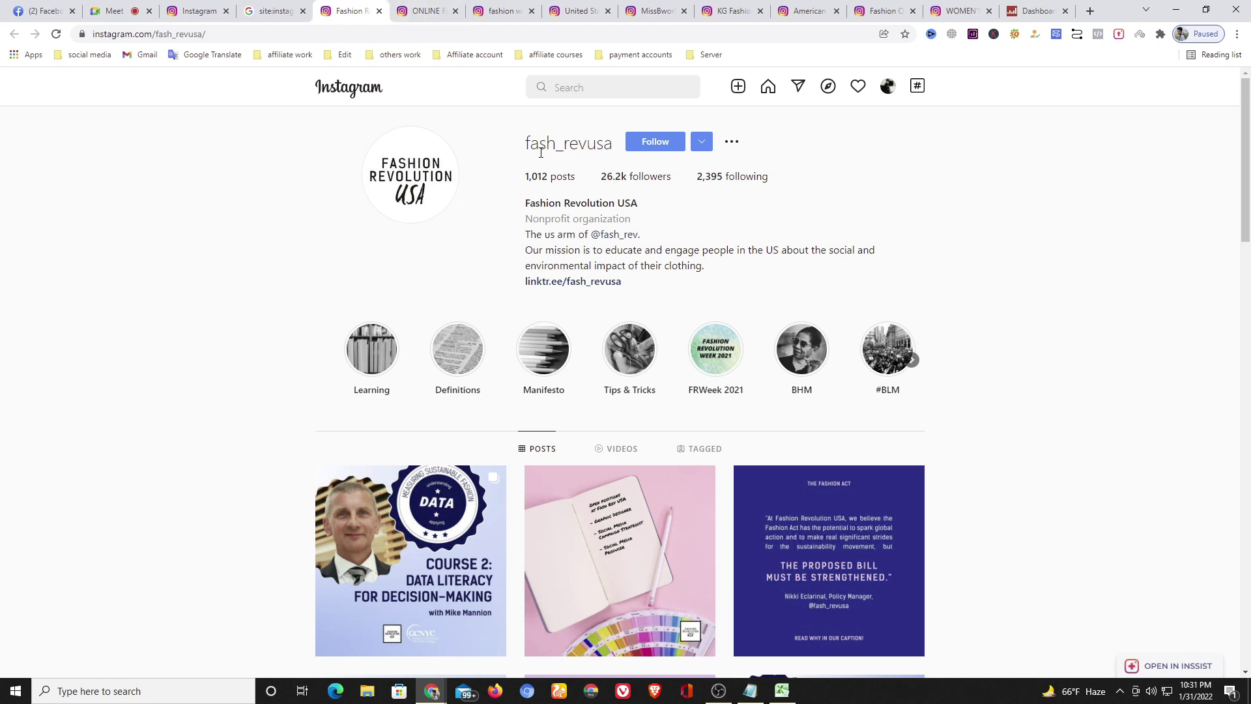
double_click(573, 145)
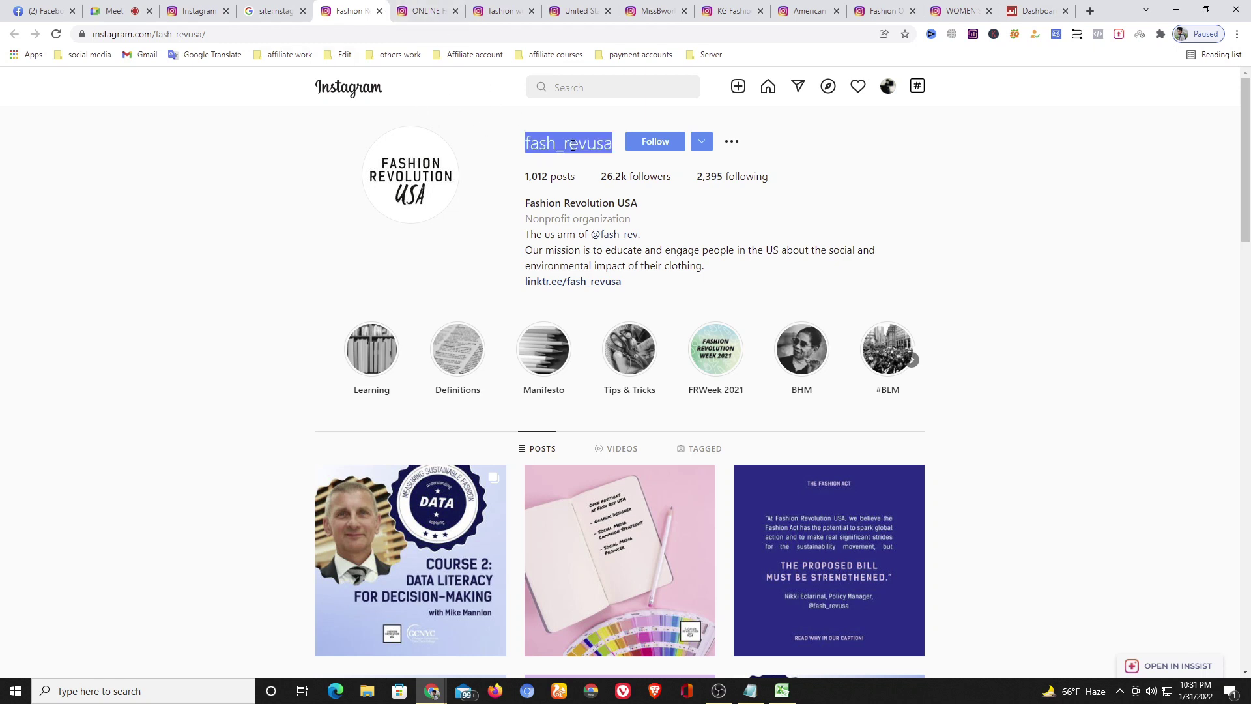
right_click(573, 144)
left_click(597, 155)
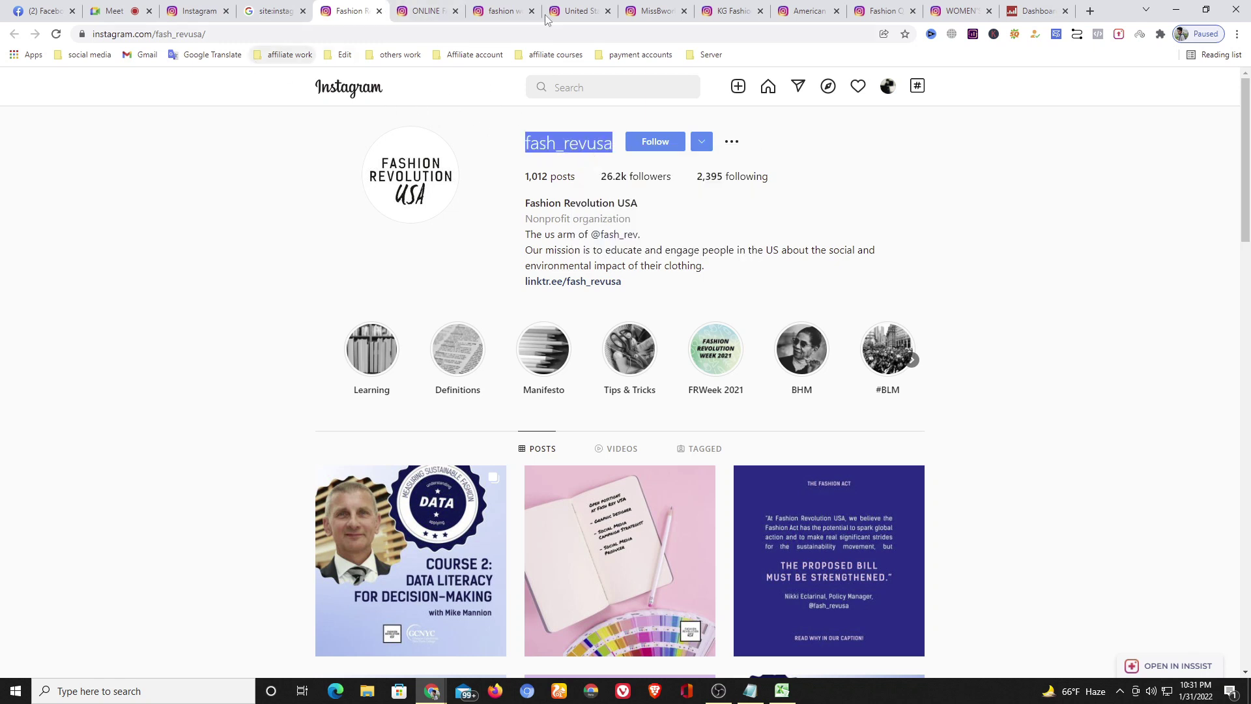
left_click(1037, 11)
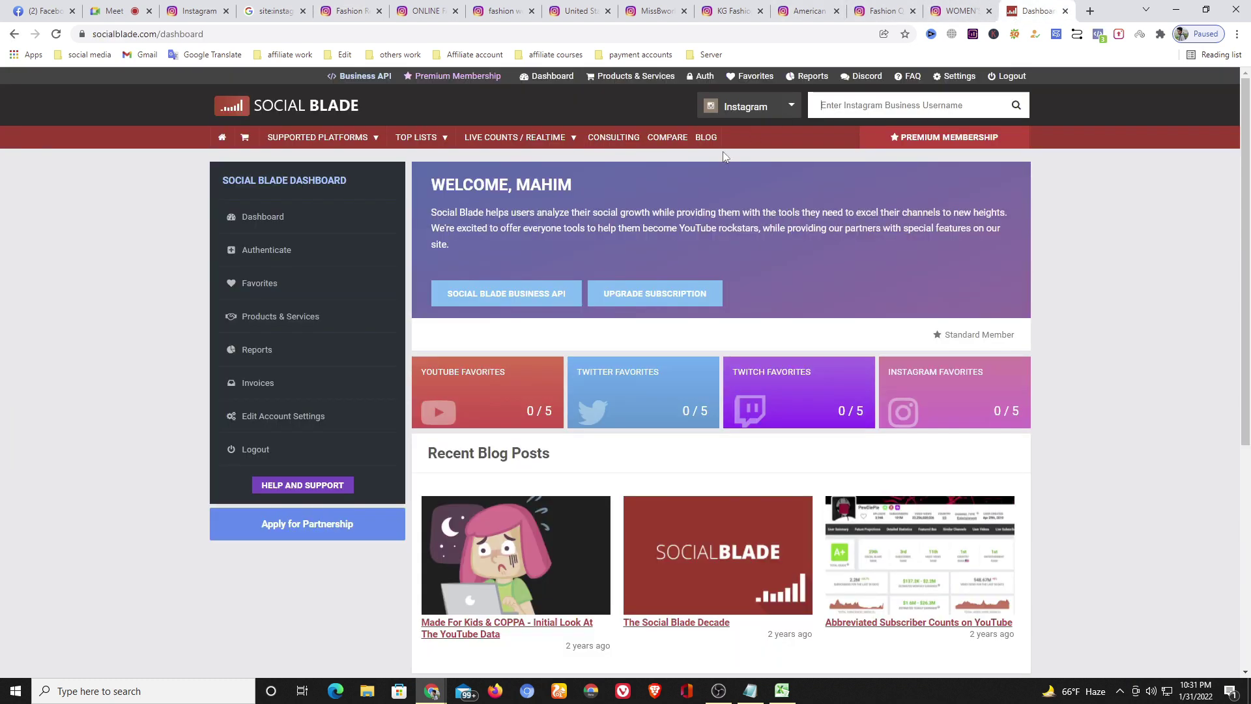
left_click(888, 105)
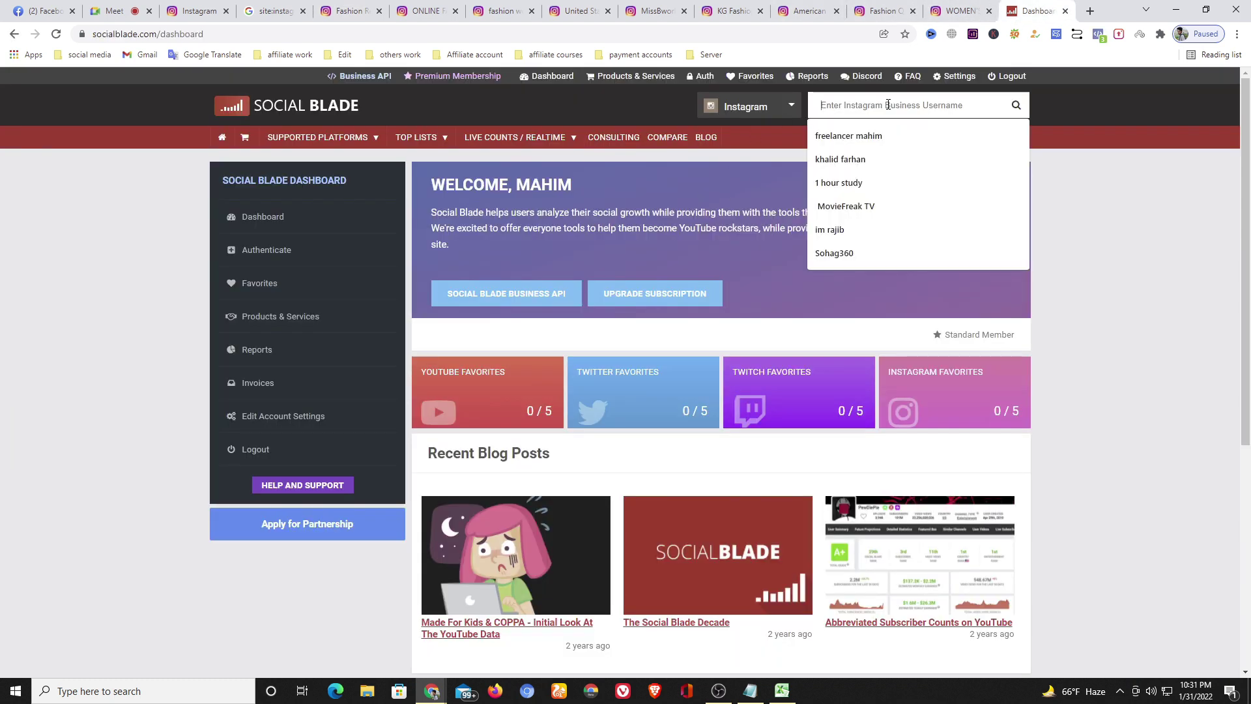
key("ctrl+v")
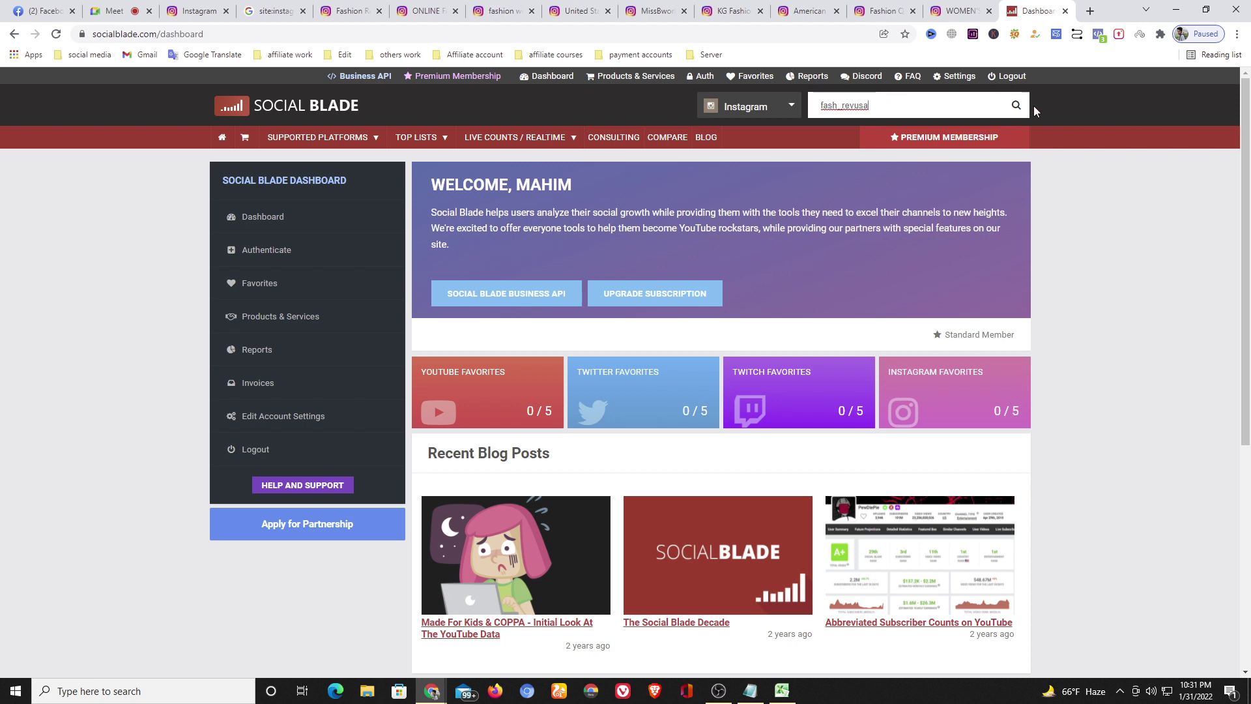
left_click(1018, 107)
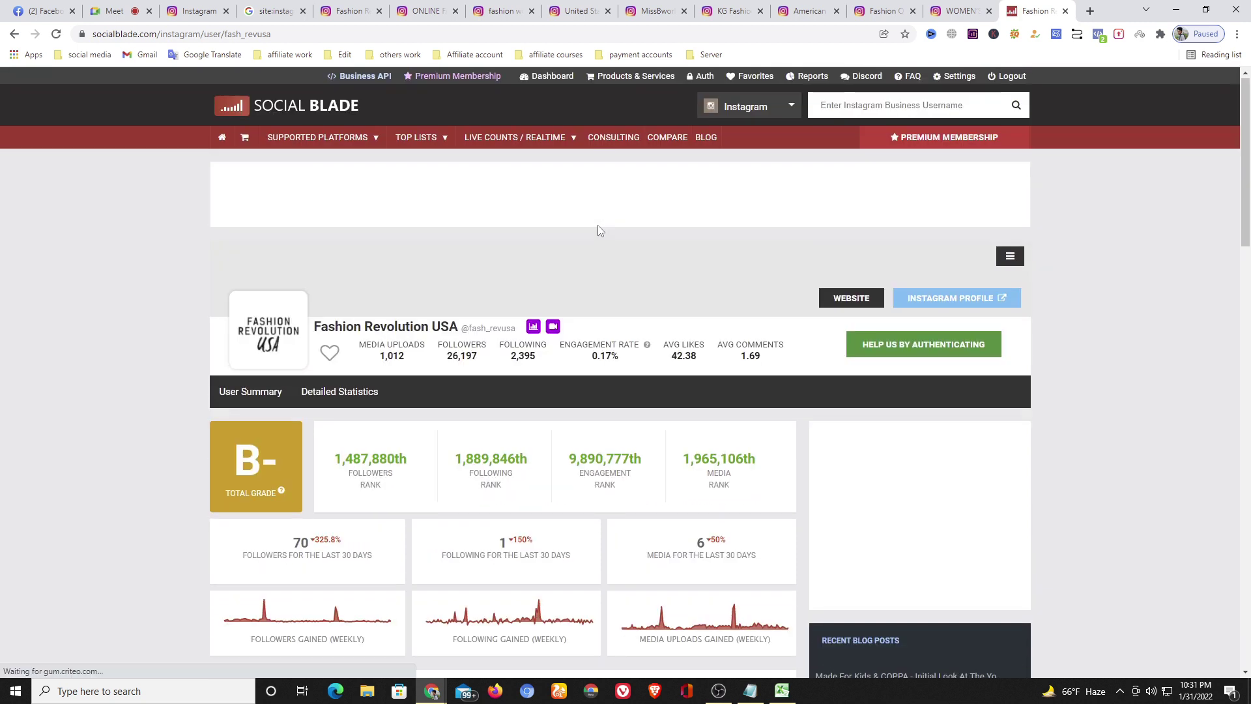
Examine the follower count, following count and engagement rate of fash_revusa on Social Blade.
scroll(487, 277, "down", 1)
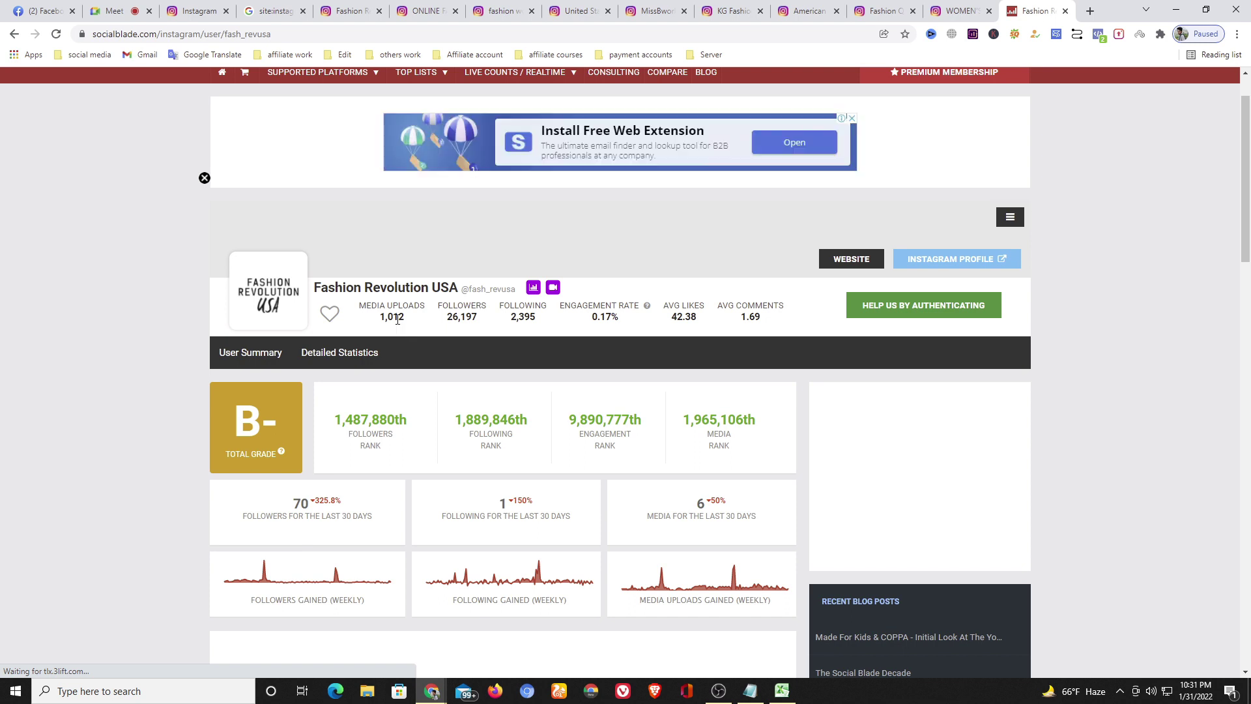
double_click(461, 317)
double_click(520, 318)
left_click(521, 317)
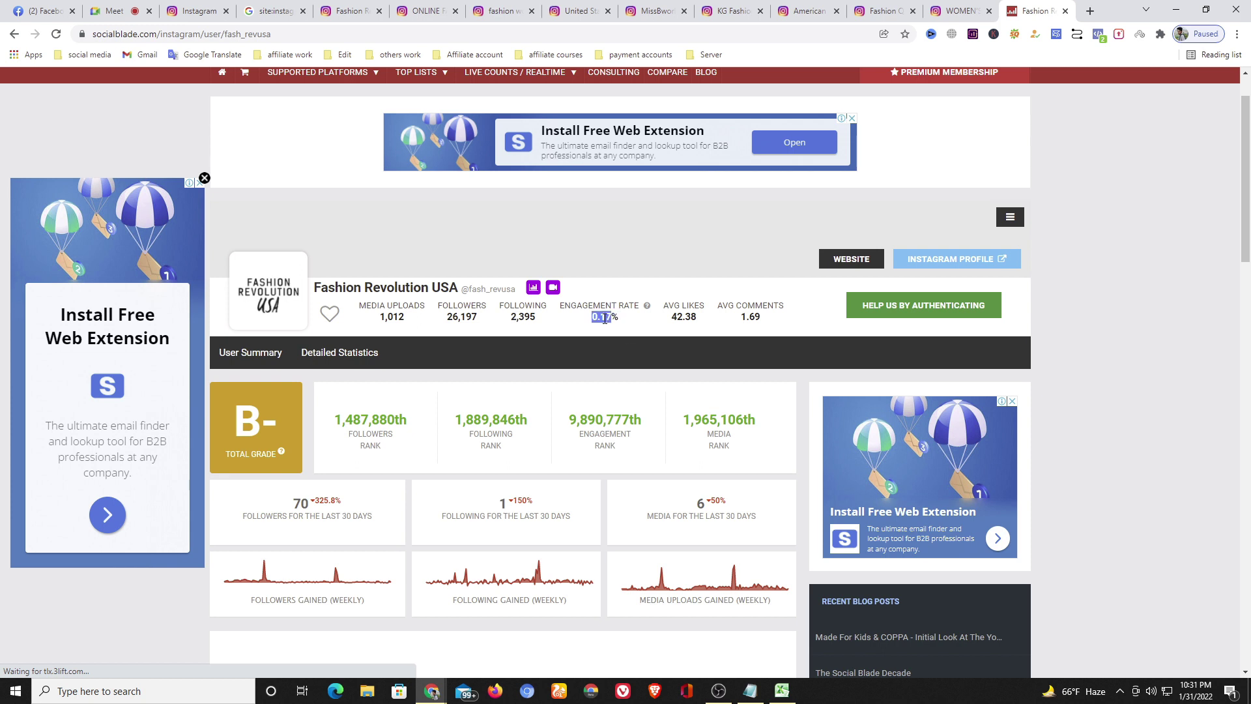
left_click(606, 317)
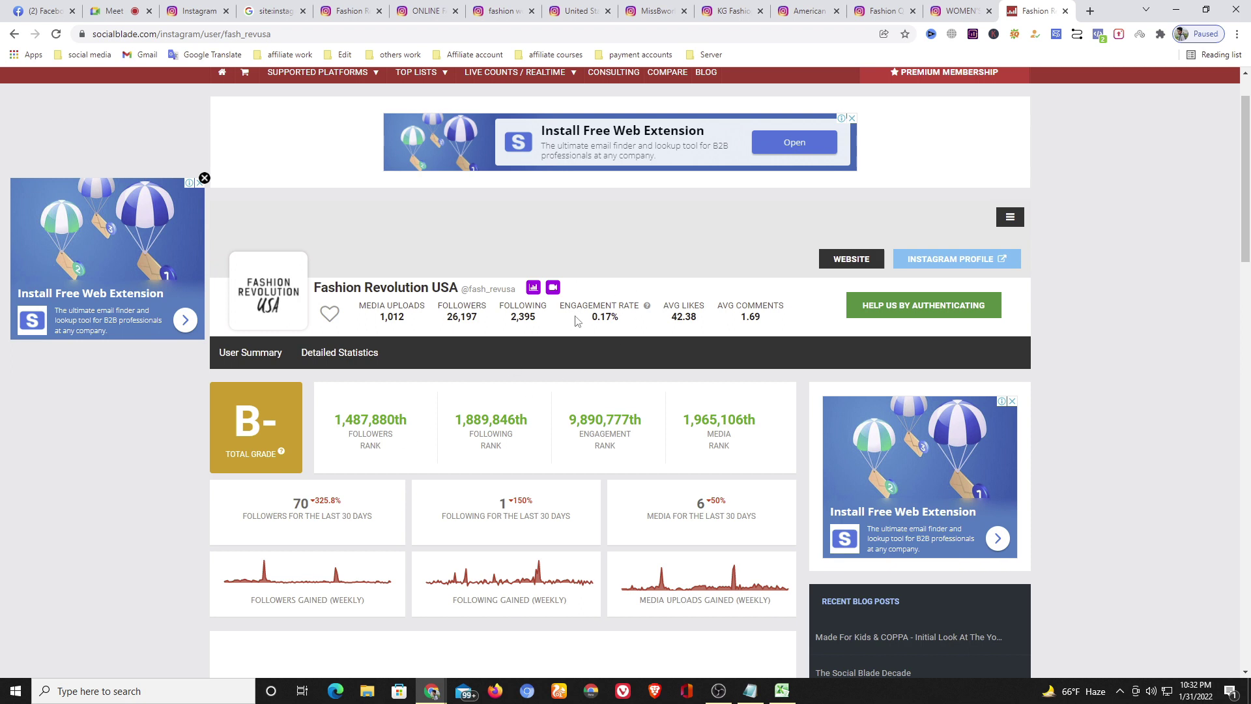
scroll(576, 320, "up", 1)
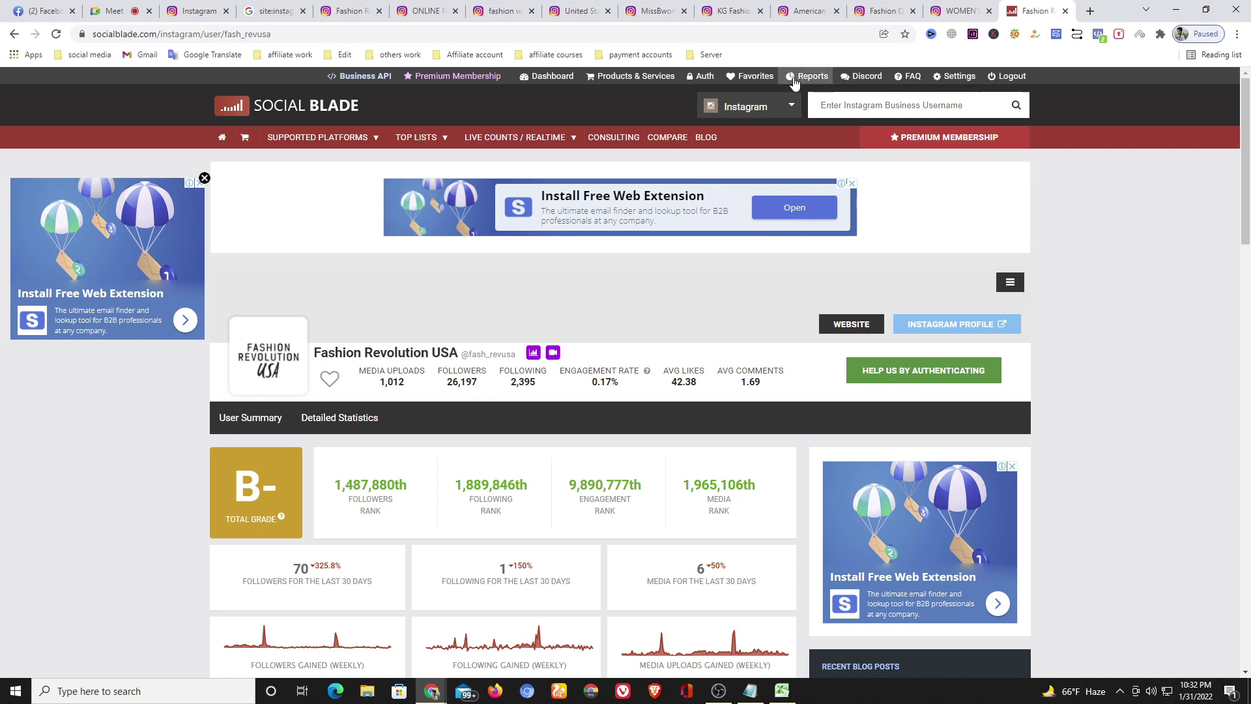
Copy the fash_revusa Instagram profile URL into cell A2 of the Excel influencer research sheet, under Instagram ID.
left_click(342, 6)
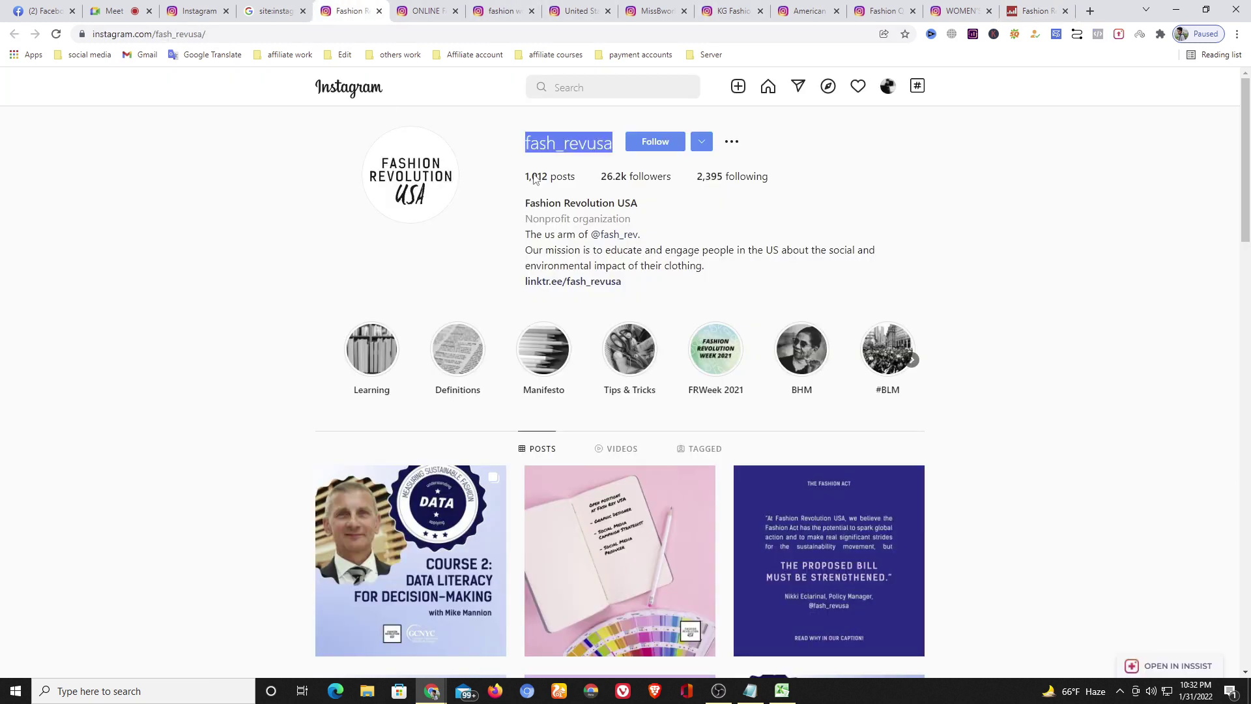
left_click(198, 36)
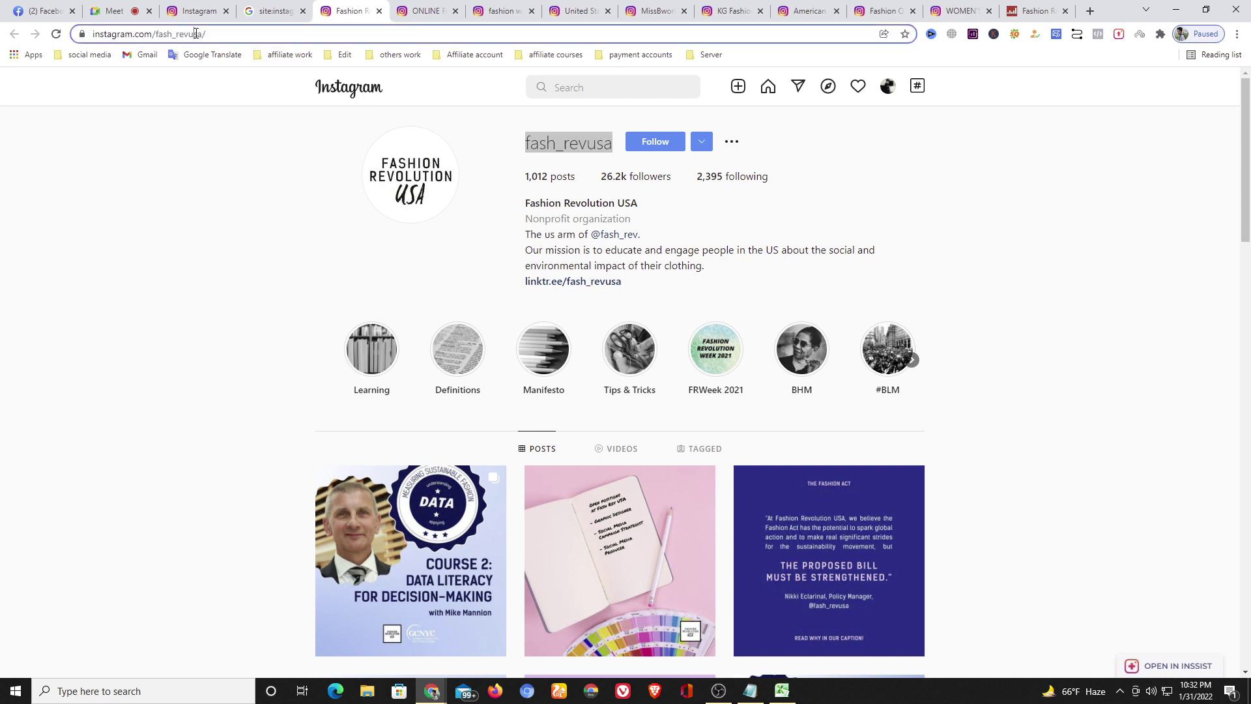
right_click(197, 36)
left_click(241, 104)
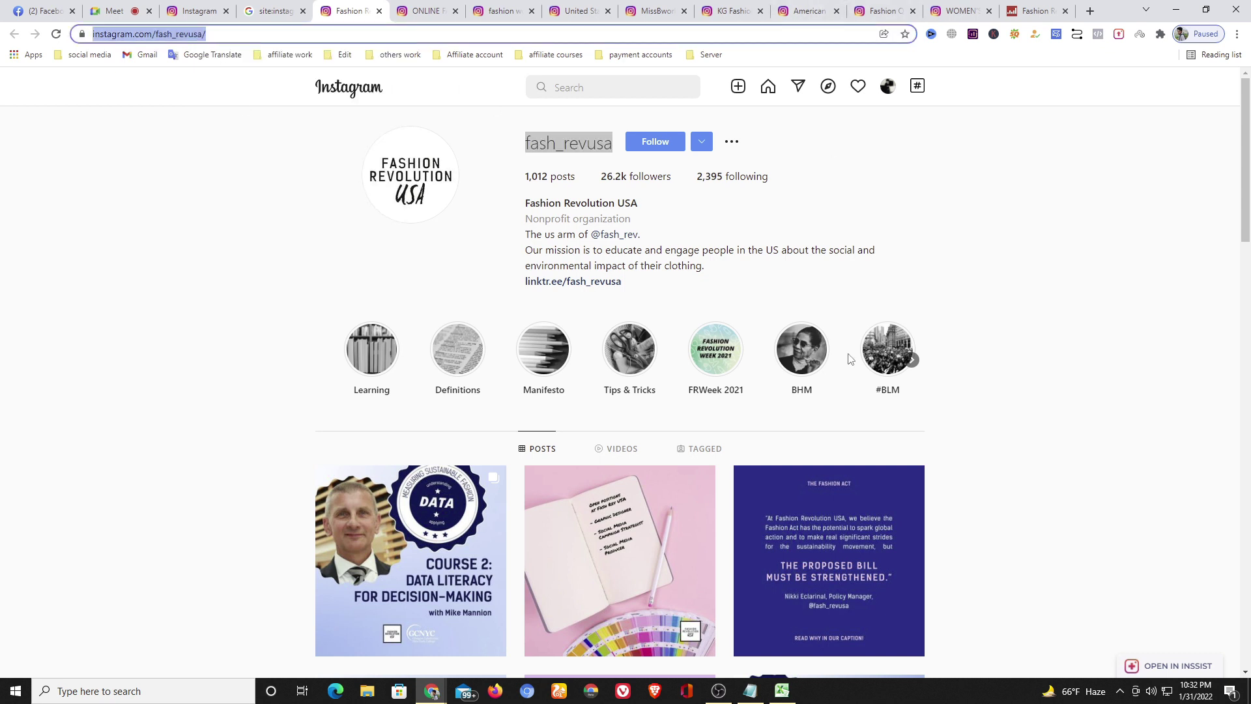
left_click(785, 691)
left_click(103, 140)
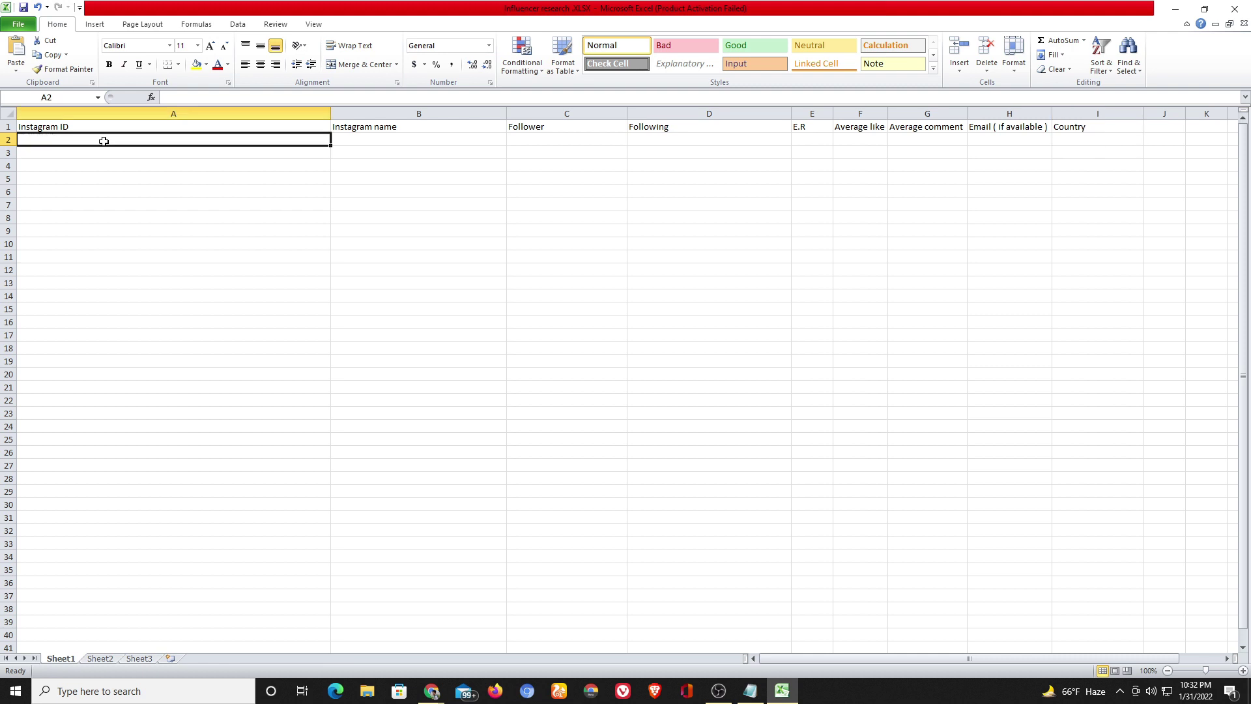
key("ctrl+v")
Copy the display name Fashion Revolution USA from the Instagram profile into cell B2 of the Excel sheet.
left_click(386, 142)
mouse_move(432, 691)
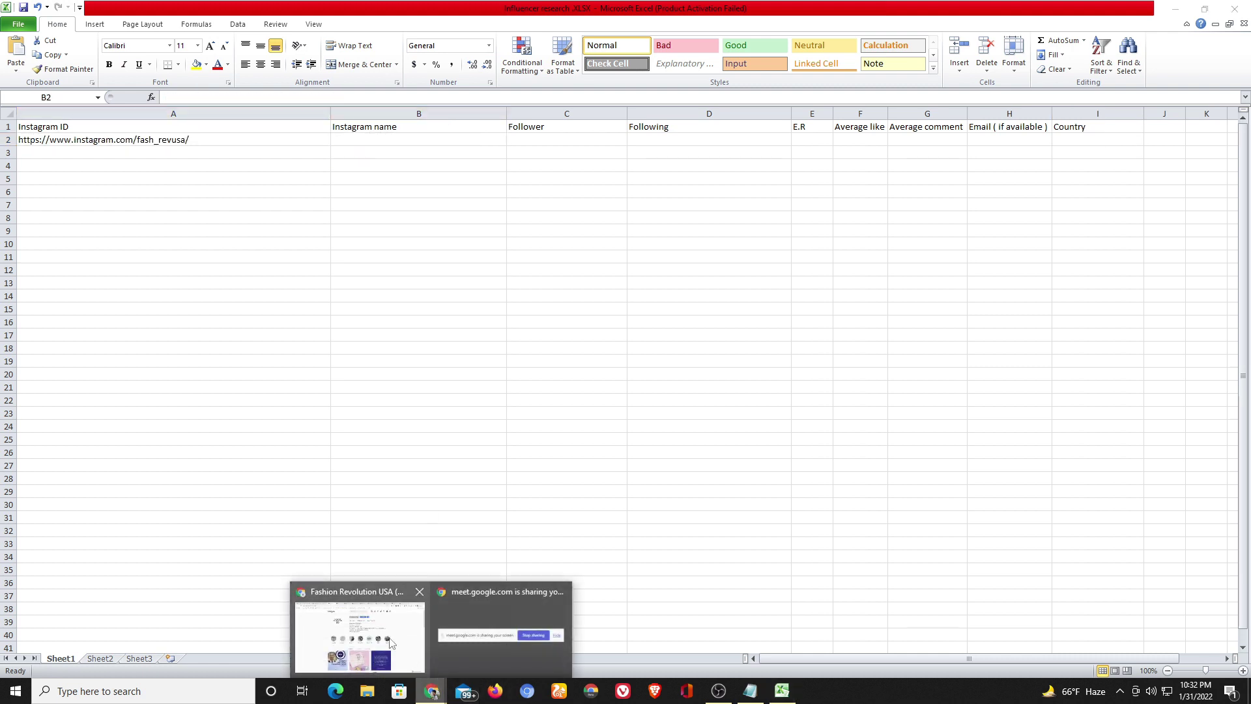
left_click(357, 619)
triple_click(585, 202)
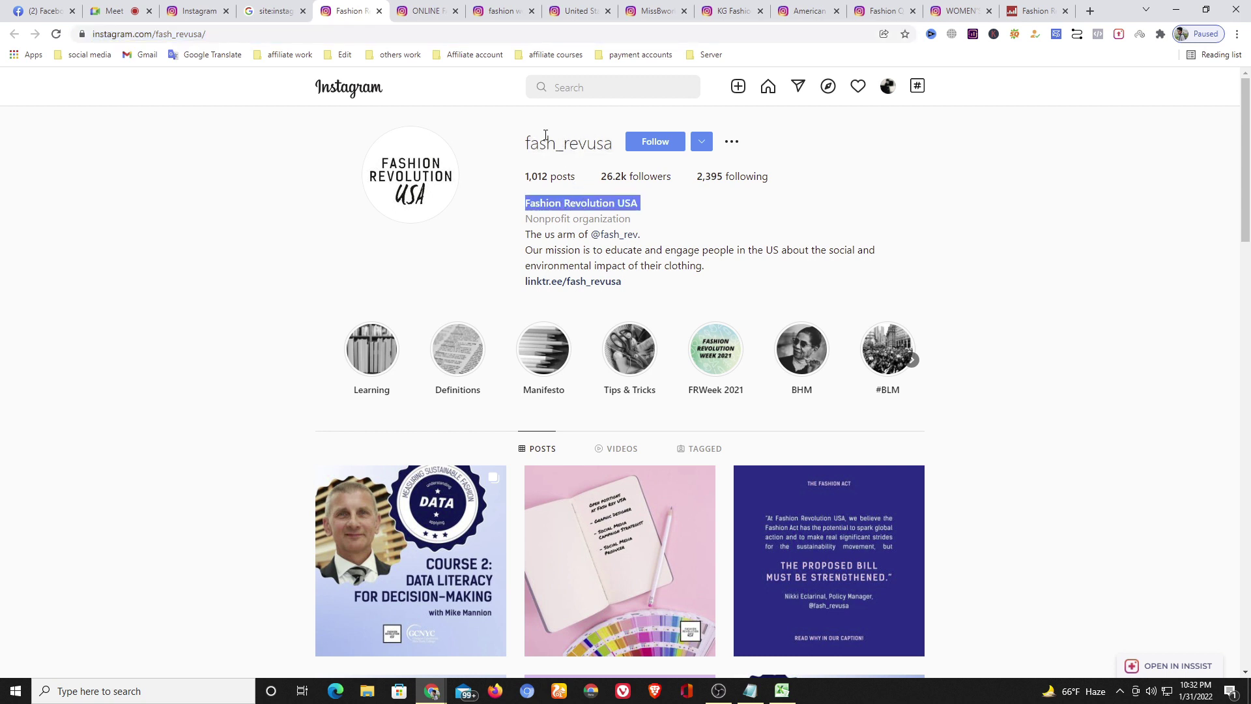
left_click(782, 691)
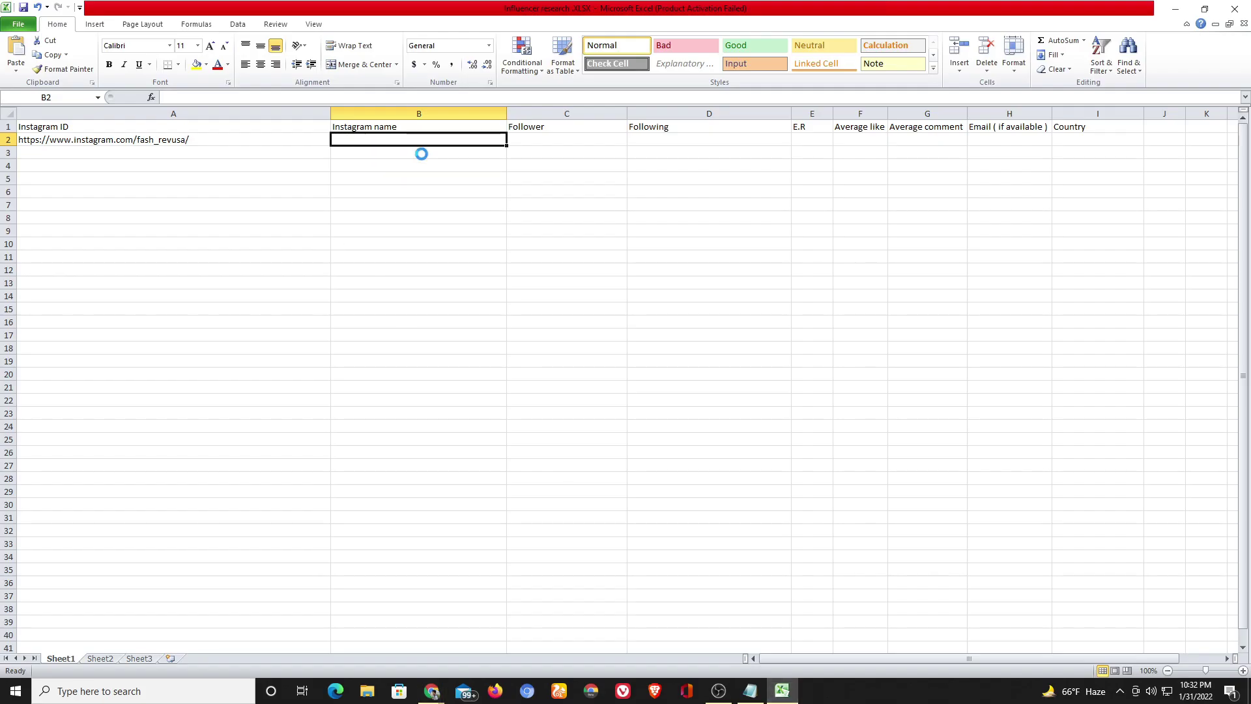
key("ctrl+v")
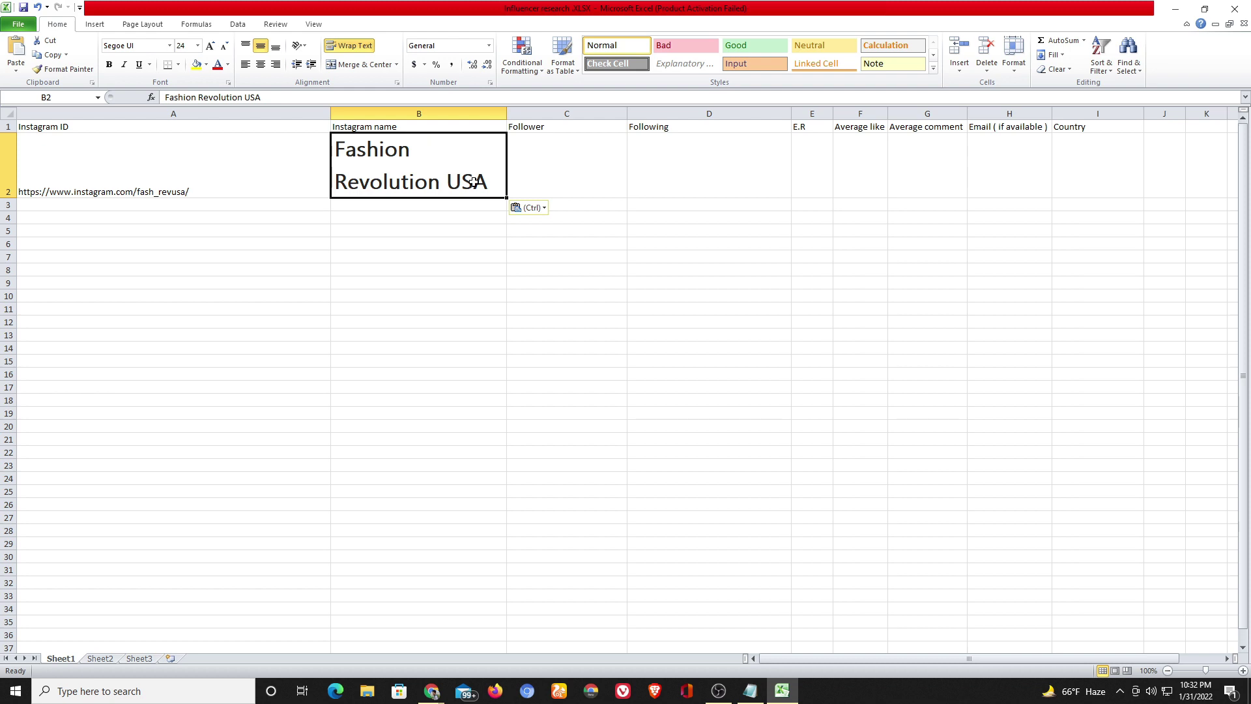
Copy the follower count 26,197 from Social Blade into cell C2 of the Excel sheet.
left_click(551, 164)
left_click(432, 691)
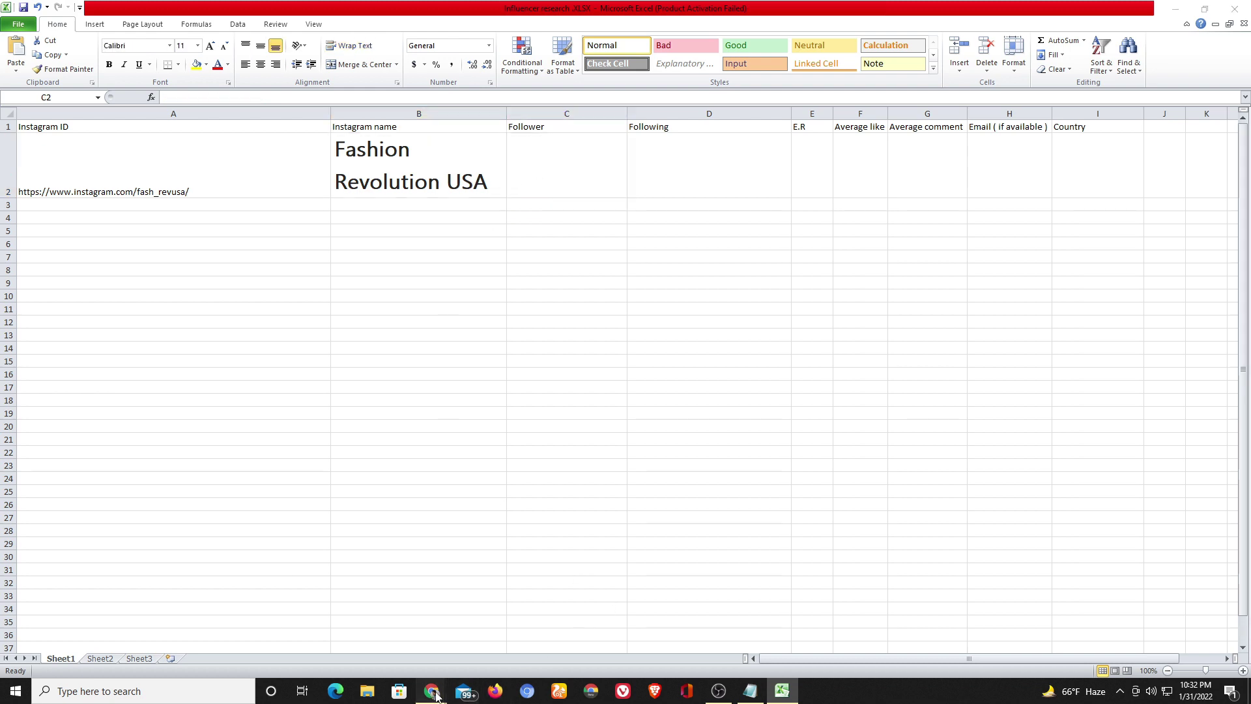
left_click(409, 615)
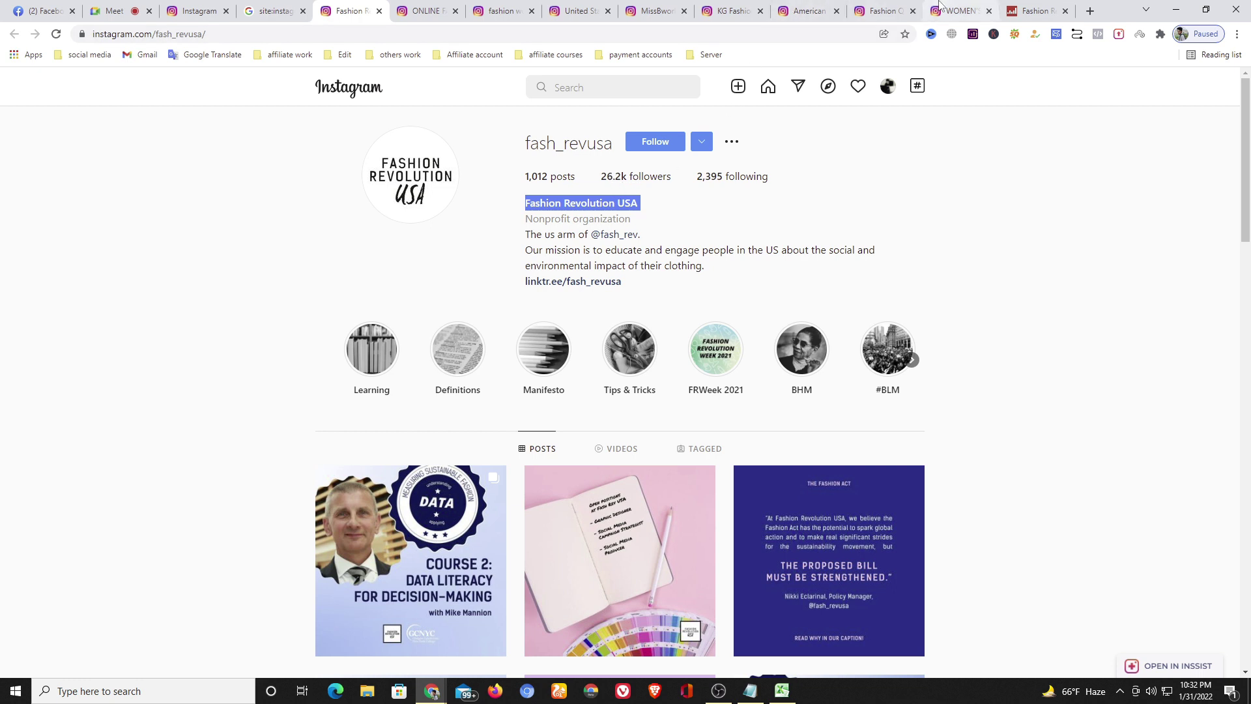
left_click(1036, 11)
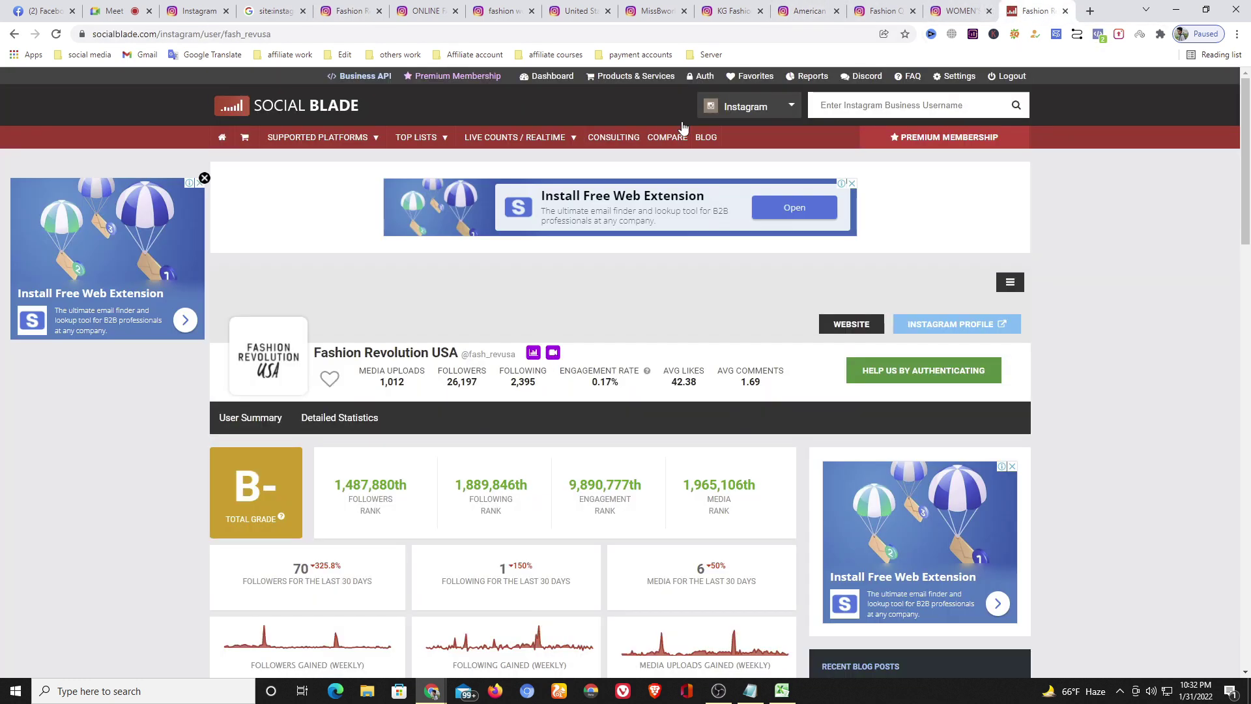
double_click(458, 384)
left_click(455, 384)
double_click(454, 385)
left_click_drag(478, 385, 448, 386)
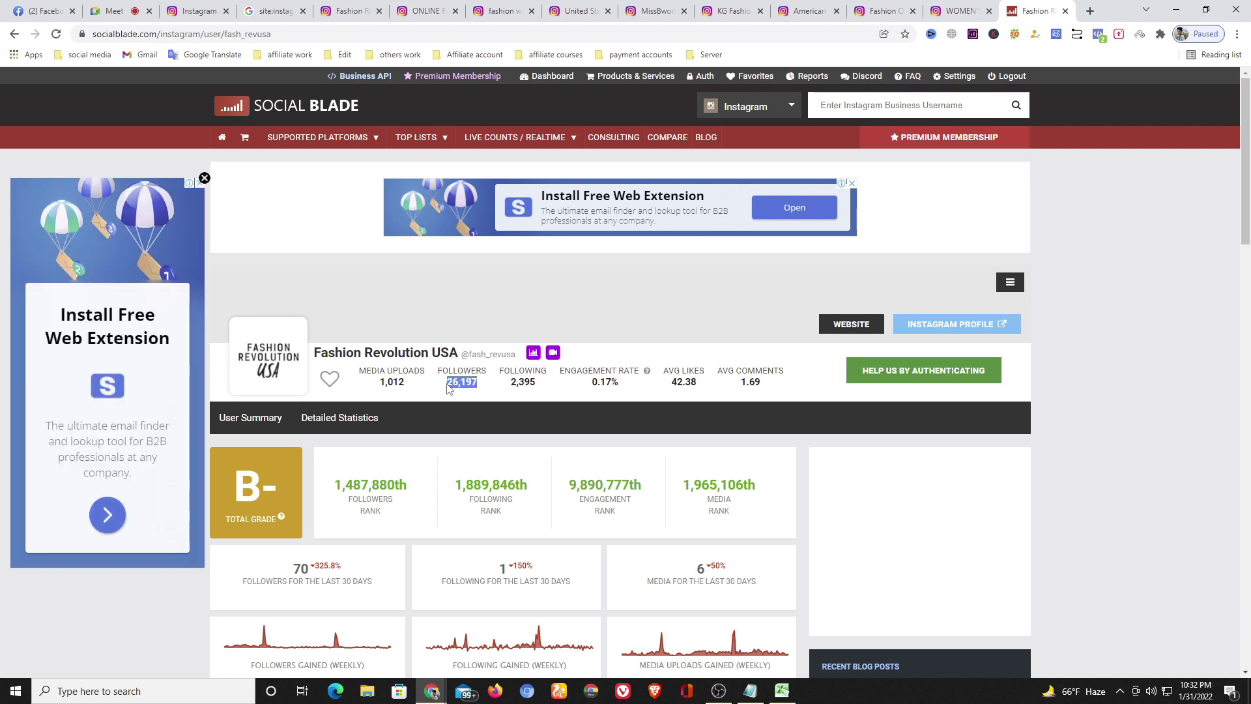
left_click(781, 691)
key("ctrl+v")
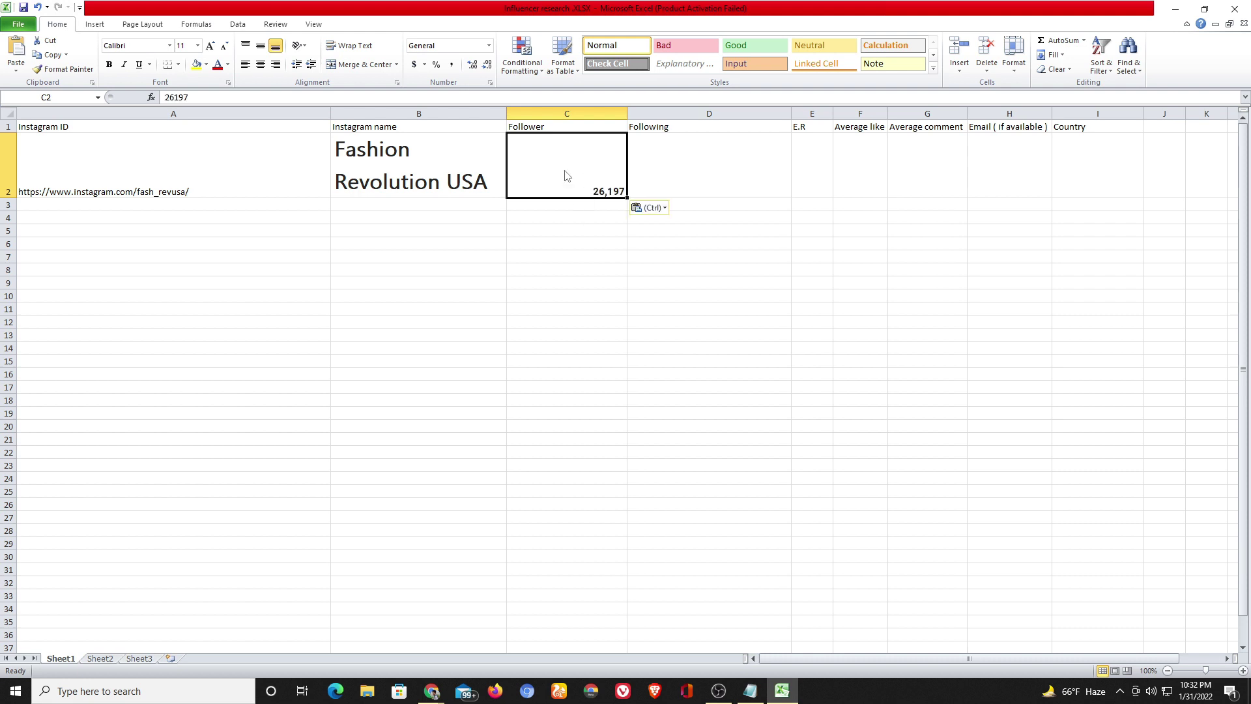
Copy the following count 2,395 from Social Blade into cell D2 of the Excel sheet.
left_click(434, 690)
left_click(399, 637)
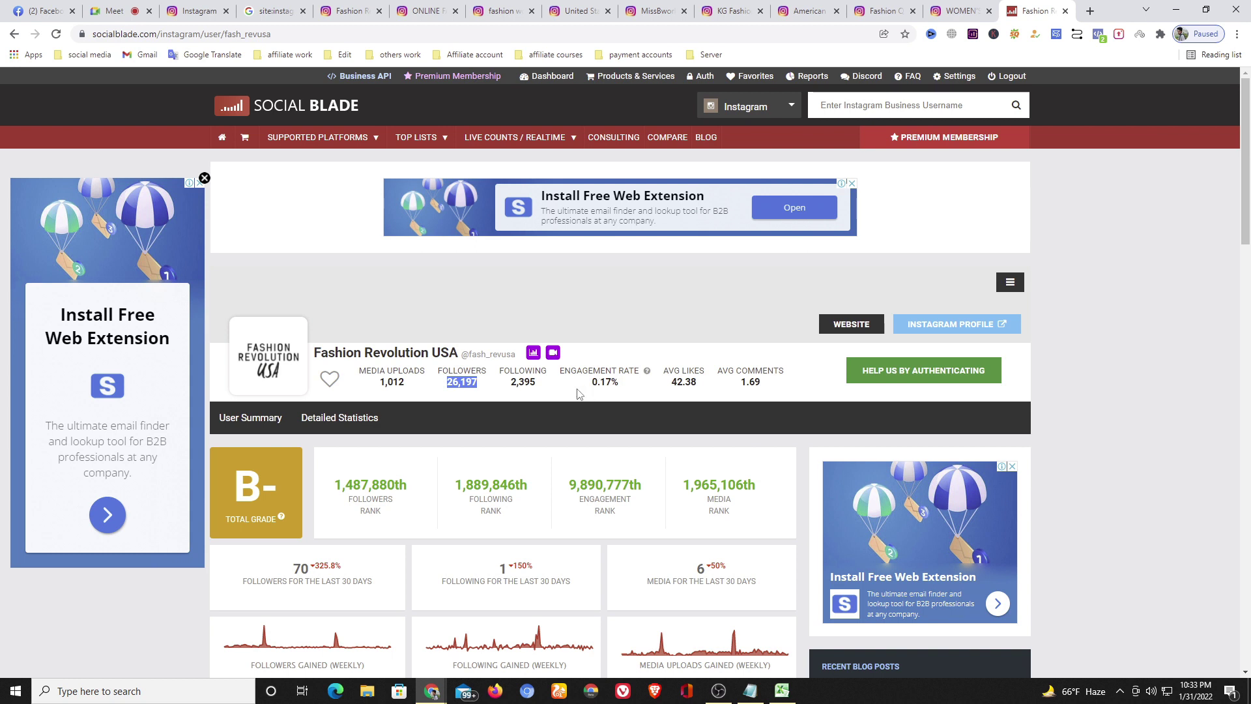
left_click_drag(544, 388, 512, 385)
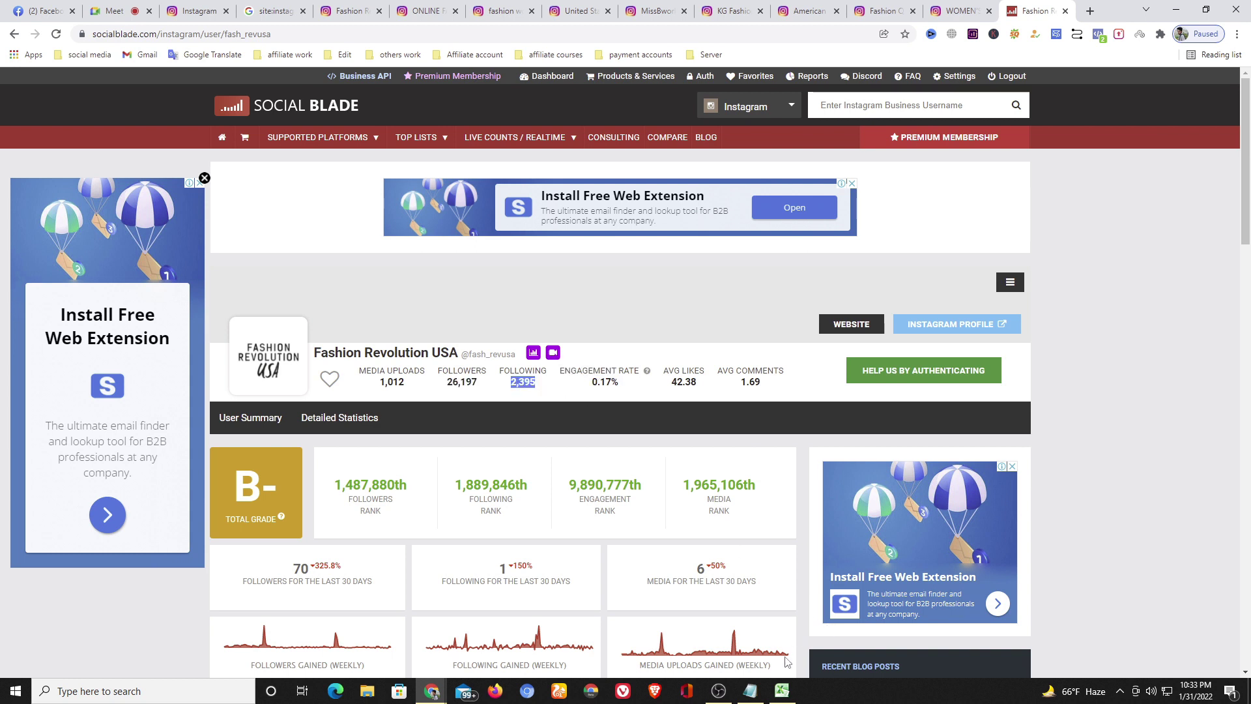
left_click(782, 691)
left_click(675, 181)
key("ctrl+v")
Copy the engagement rate 0.17% from Social Blade into cell E2 of the Excel sheet, under E.R.
left_click(823, 176)
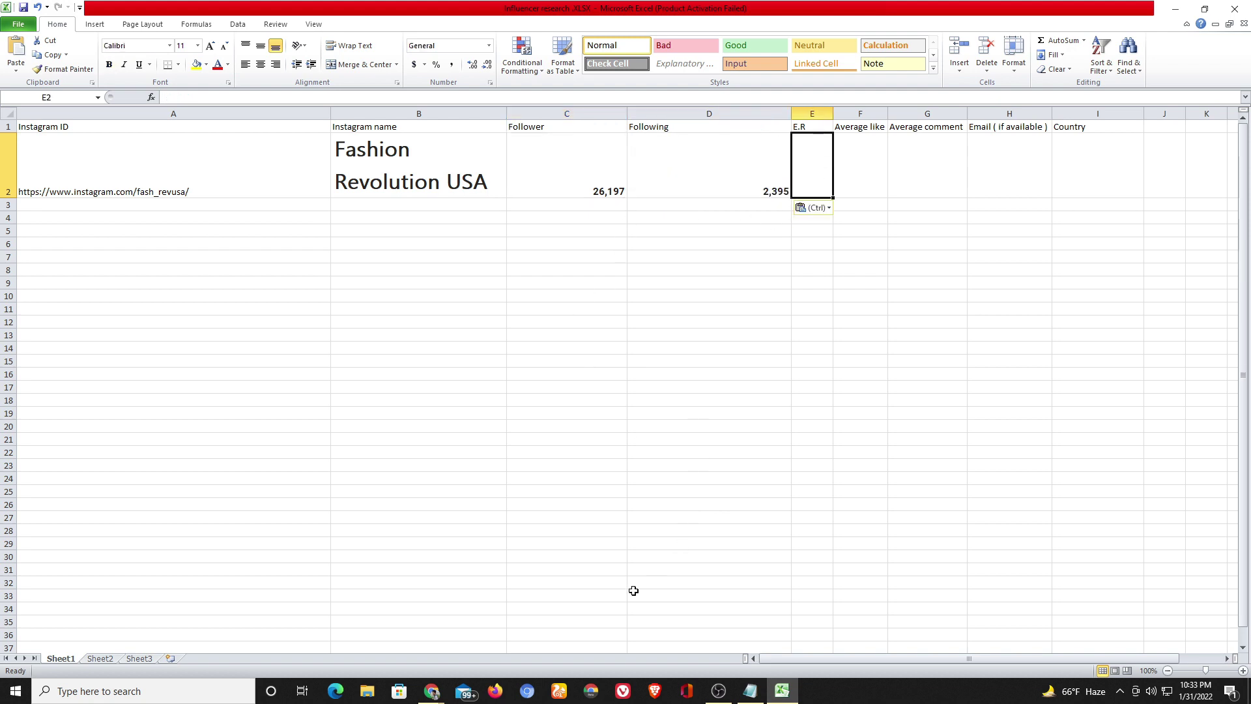
mouse_move(432, 691)
left_click(358, 619)
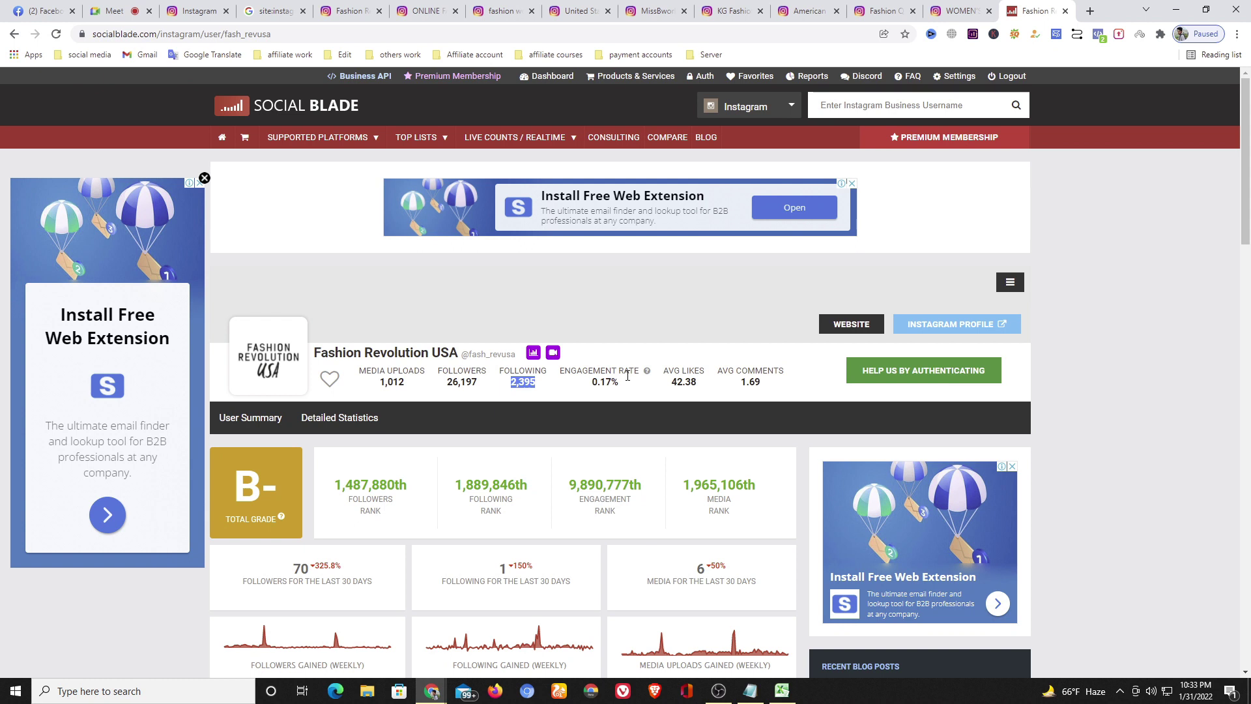
double_click(601, 382)
double_click(600, 384)
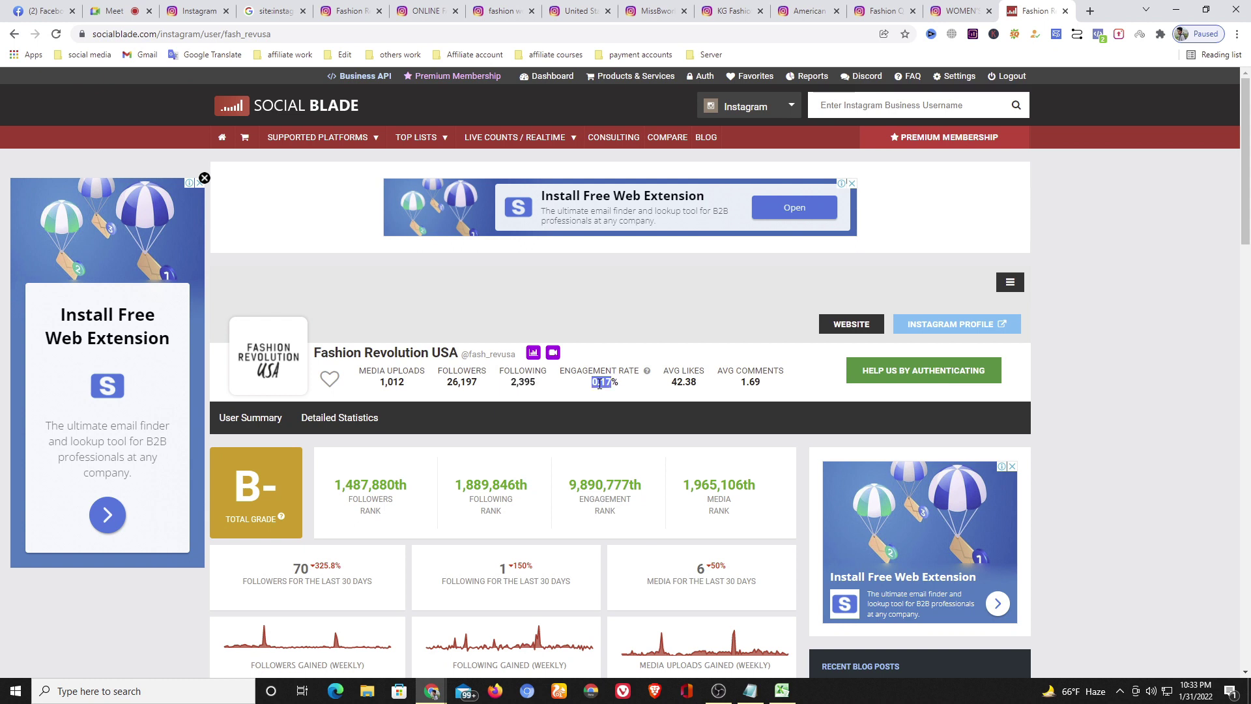
triple_click(600, 384)
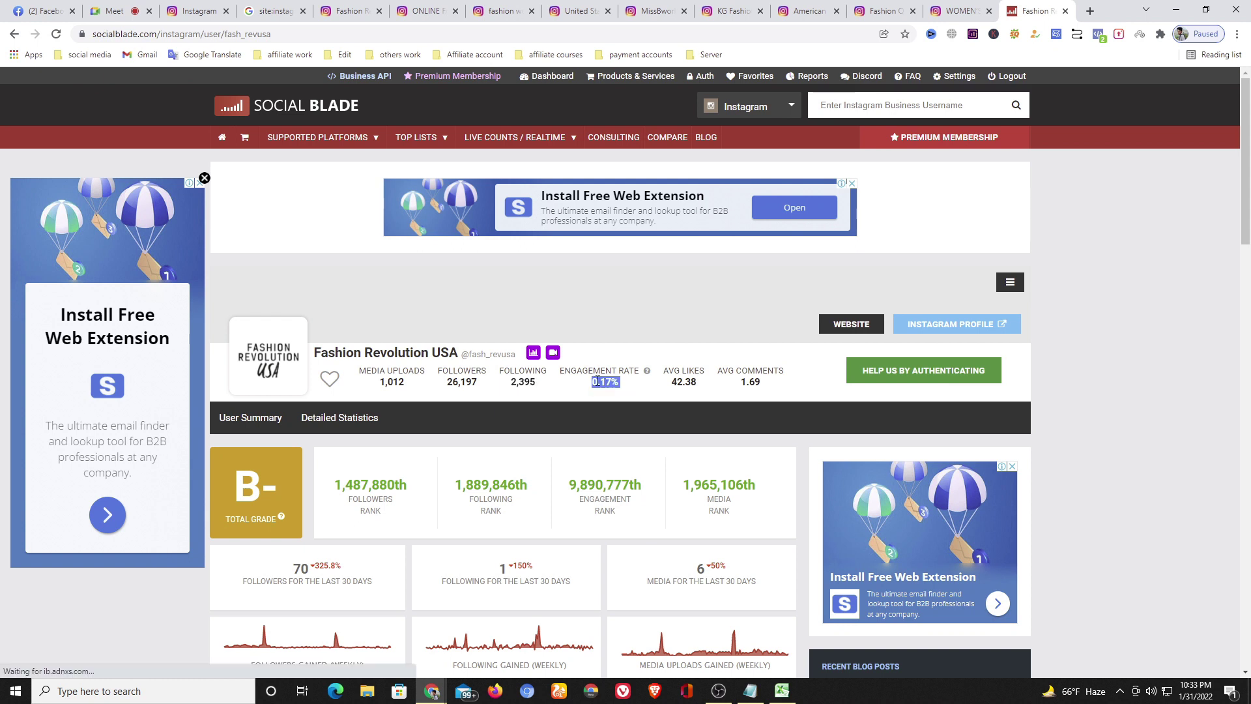
left_click(783, 692)
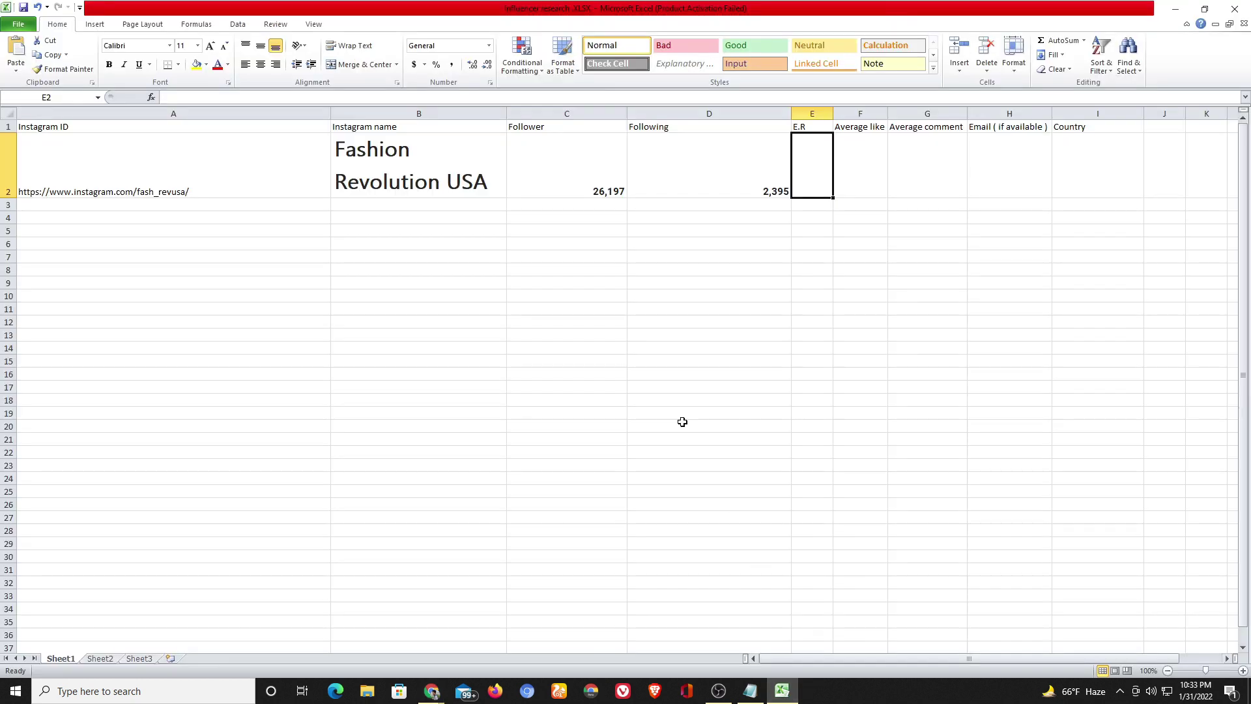
key("ctrl+v")
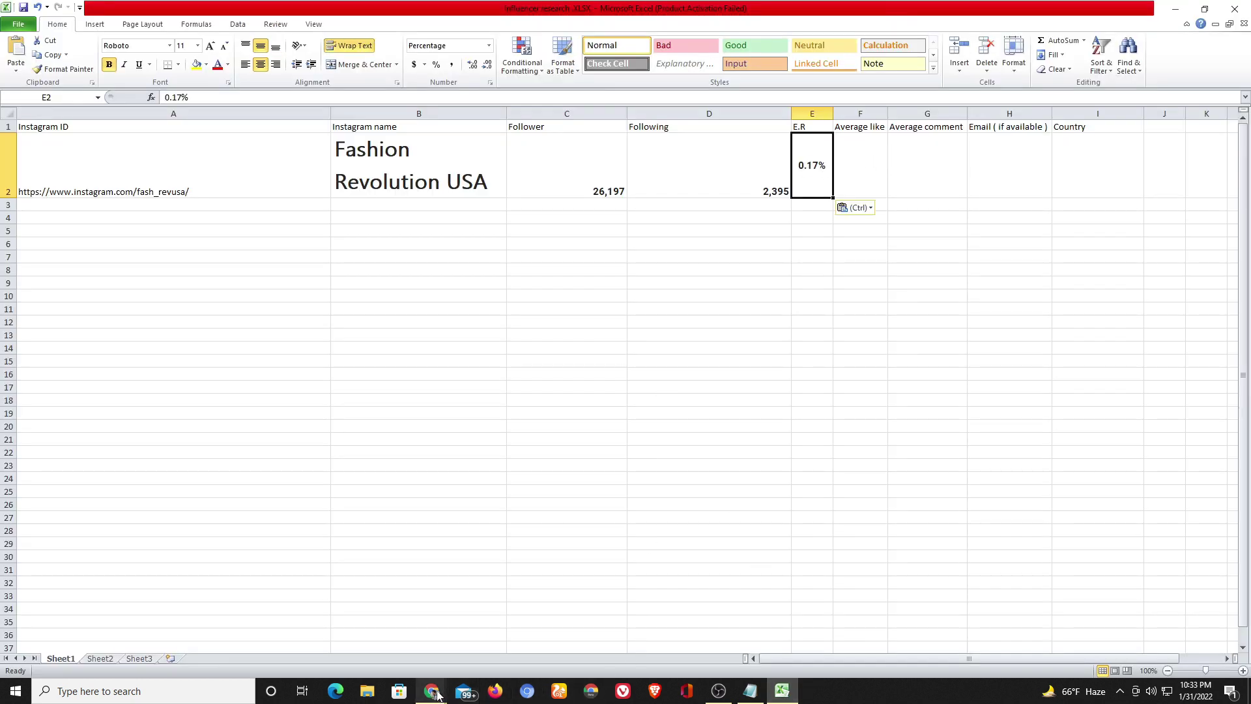
Copy the average likes value 42.38 from Social Blade into cell F2 of the Excel sheet.
left_click(358, 619)
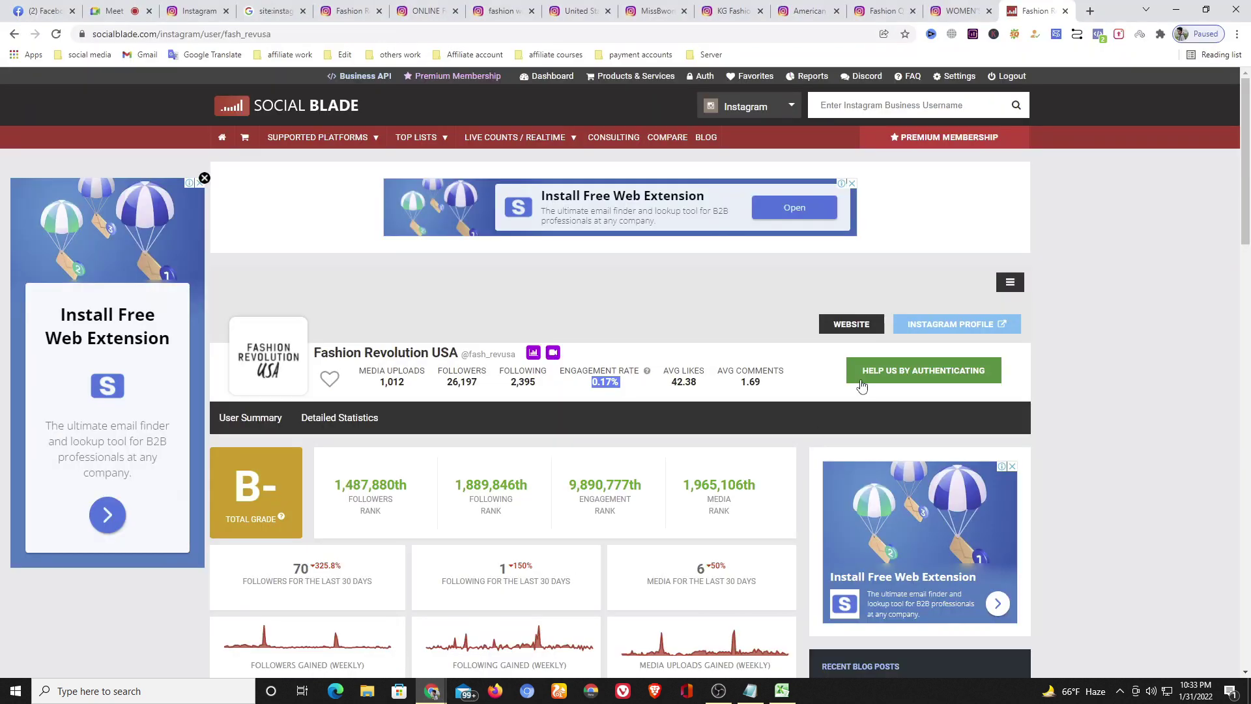
double_click(688, 383)
left_click_drag(704, 386, 681, 387)
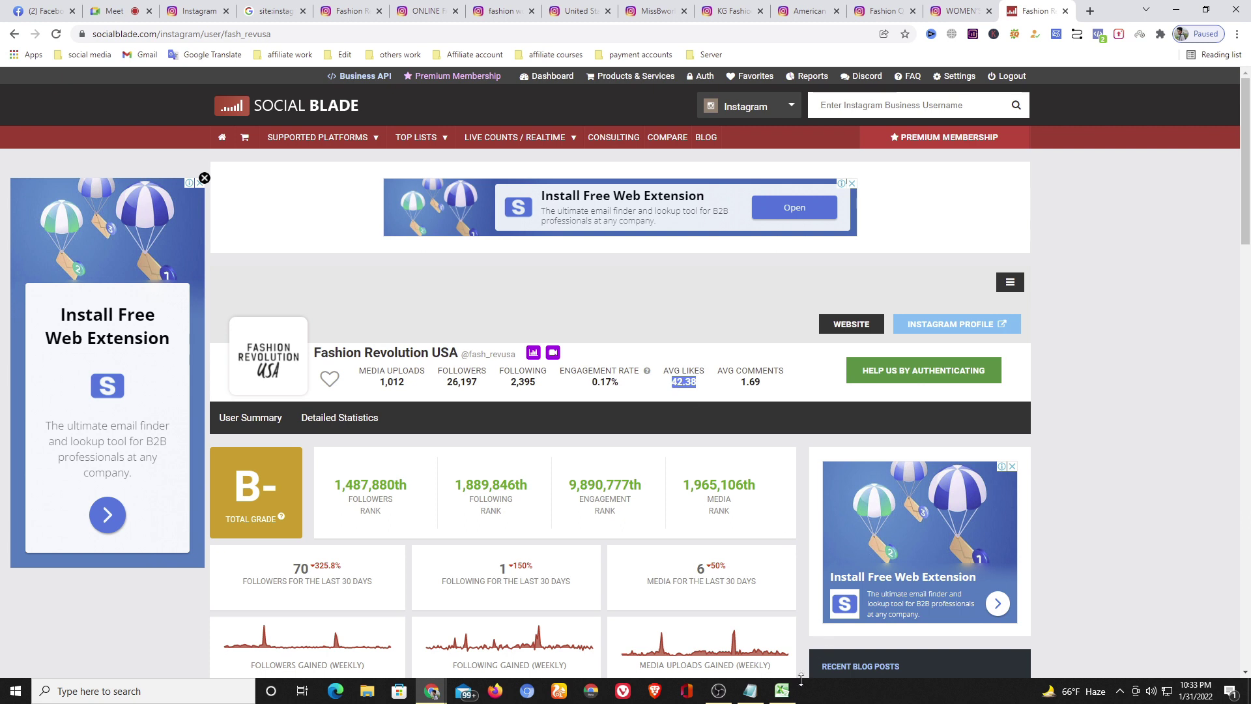
left_click(782, 691)
left_click(850, 167)
key("ctrl+v")
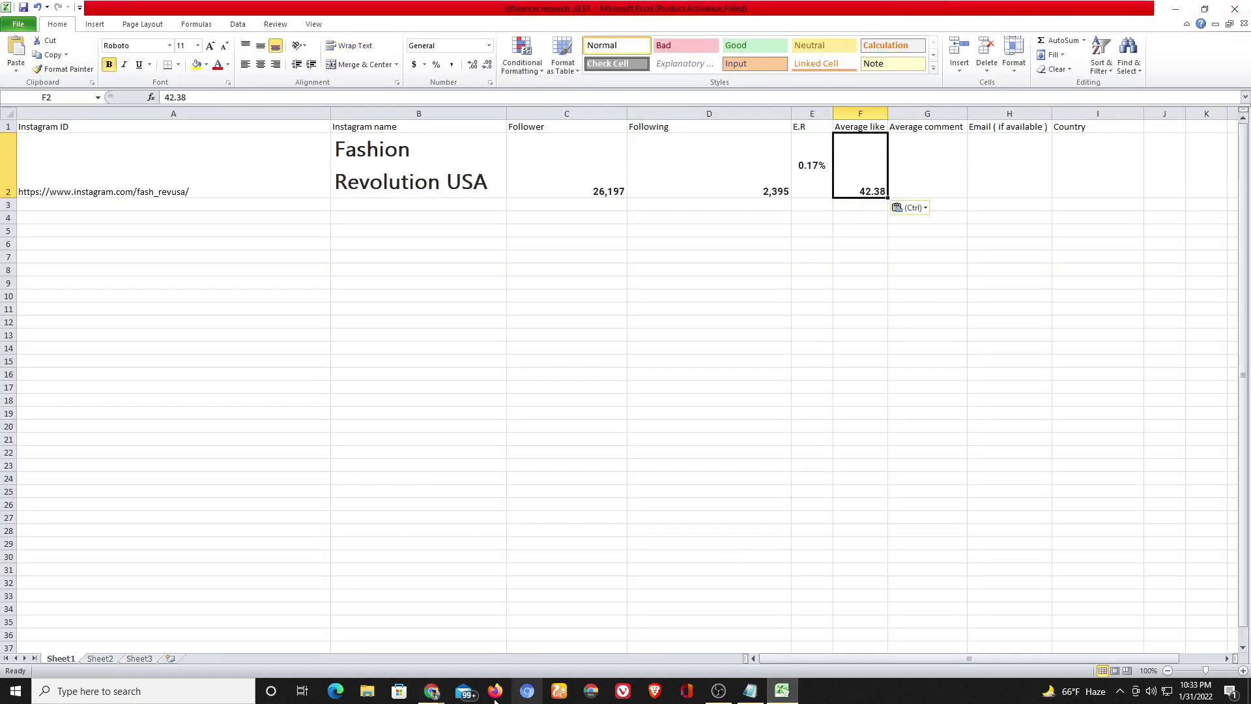
Copy the average comments value 1.69 from Social Blade into cell G2 of the Excel sheet.
mouse_move(432, 691)
left_click(359, 626)
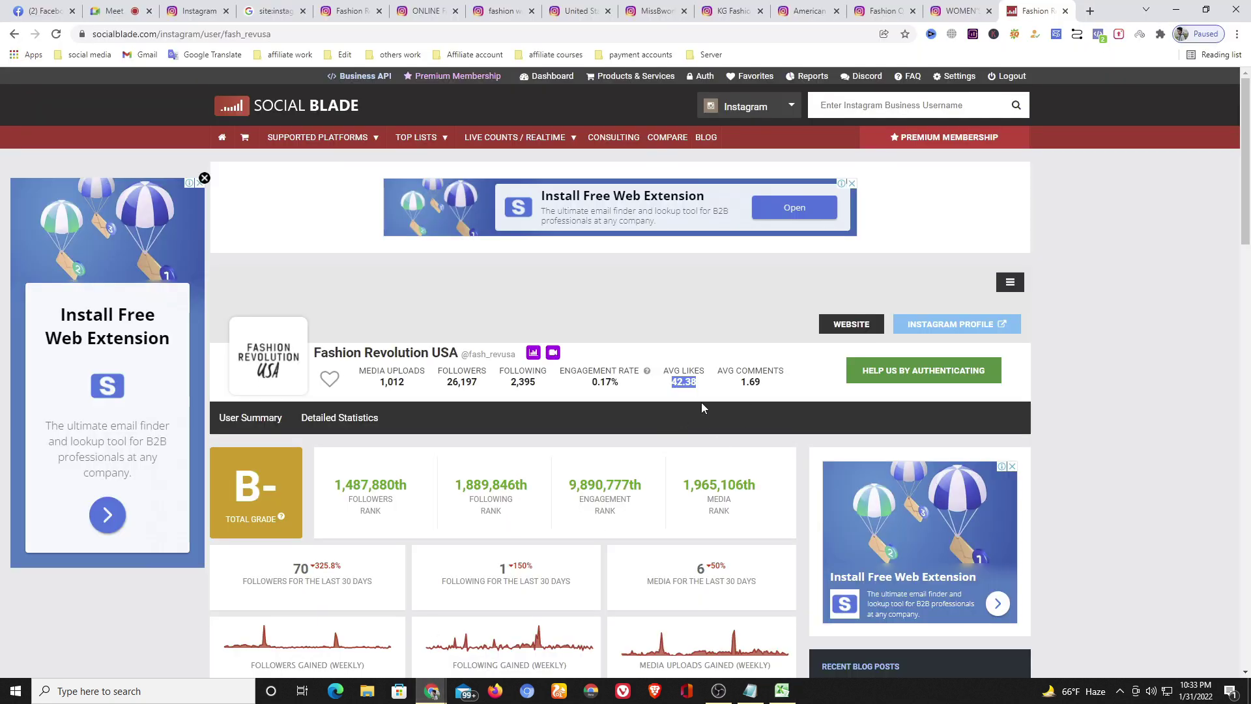
left_click_drag(766, 385, 740, 391)
key("ctrl+c")
left_click(783, 691)
left_click(920, 167)
key("ctrl+v")
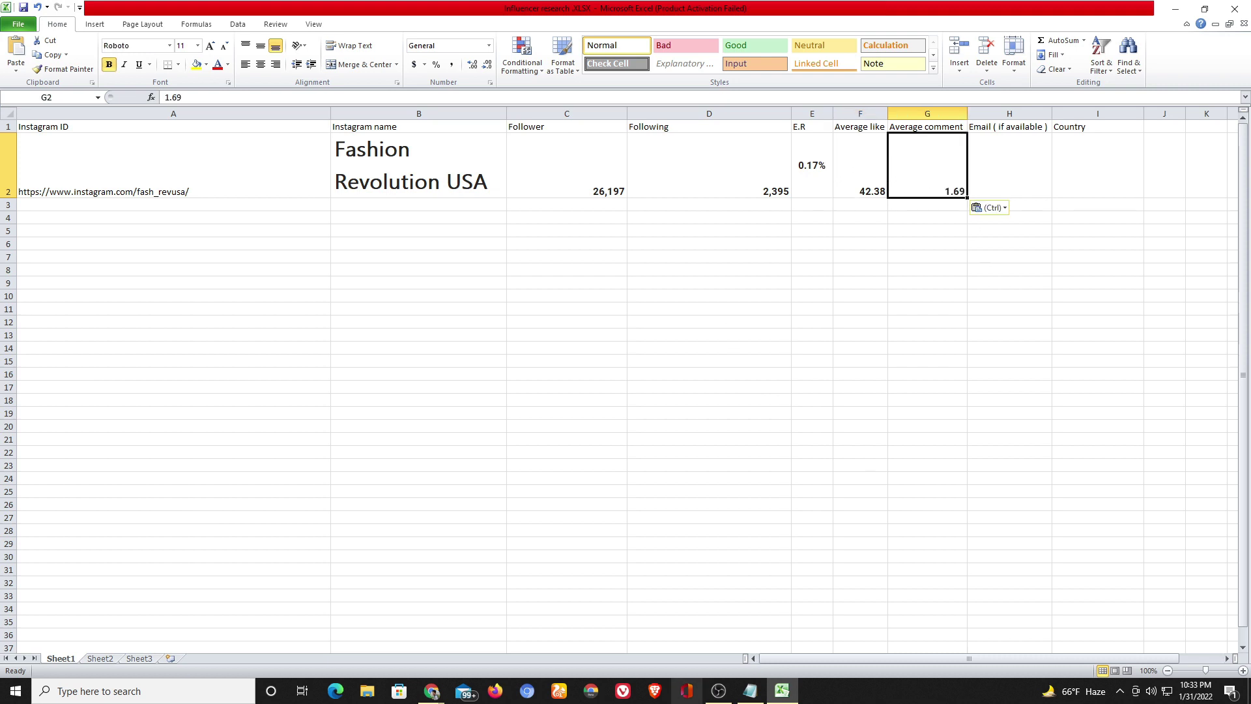
Check the fash_revusa Instagram profile for an email address and enter n/a in cell H2 of the Excel sheet.
left_click(430, 692)
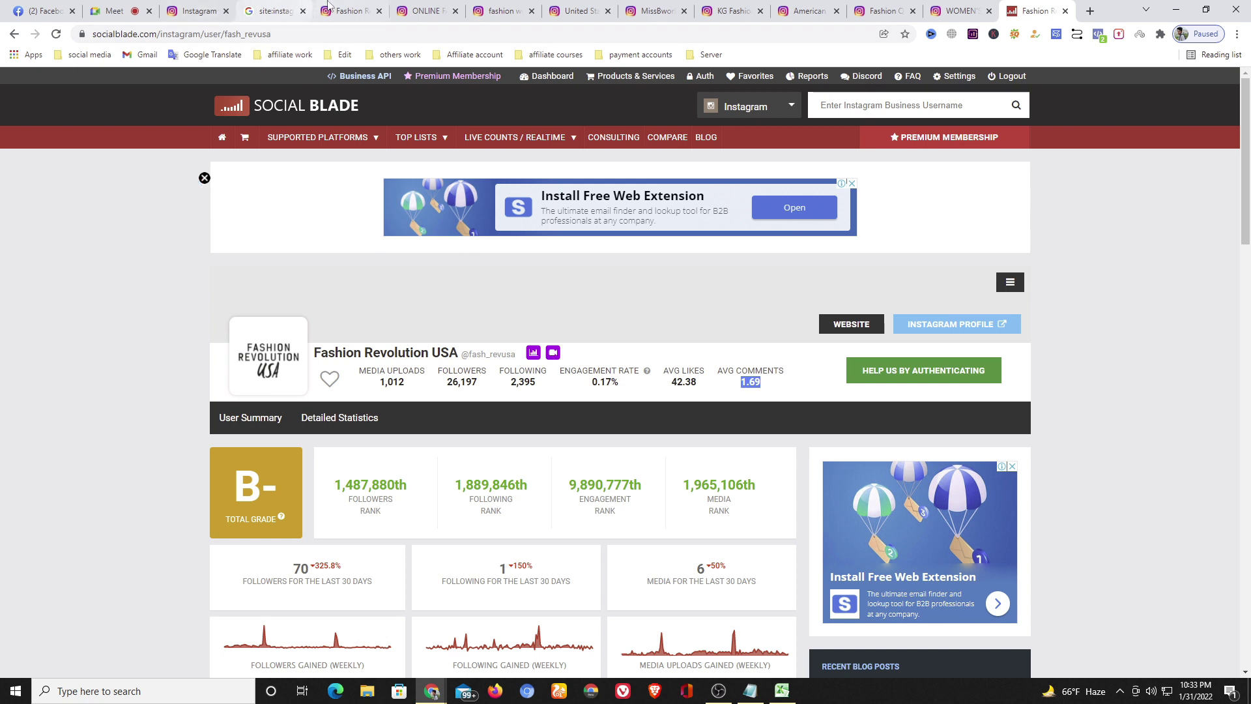
left_click(350, 10)
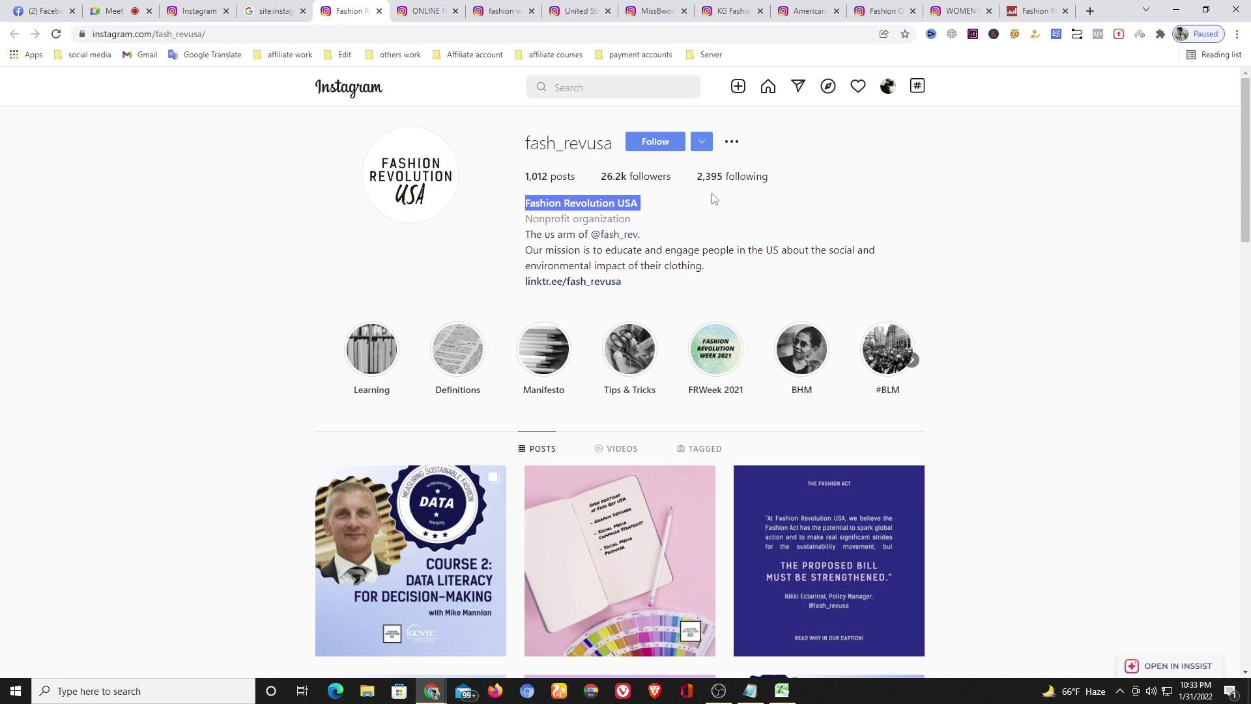
left_click(1024, 10)
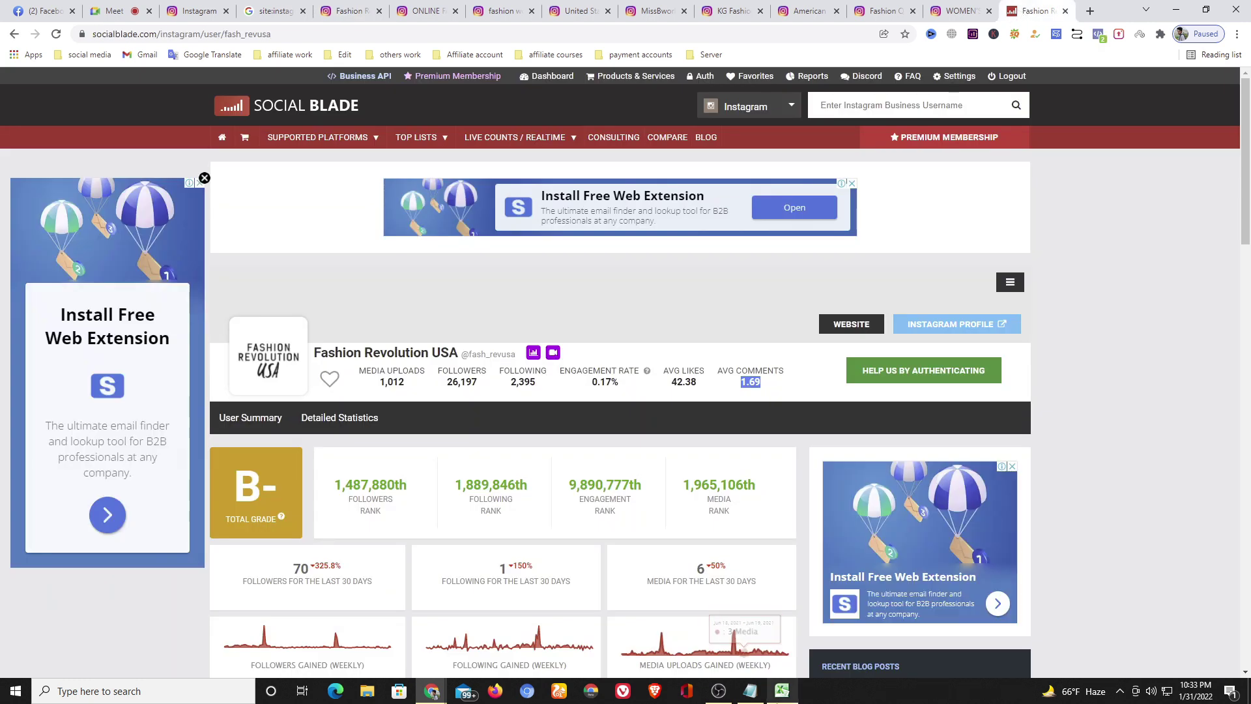
left_click(782, 691)
left_click(1000, 182)
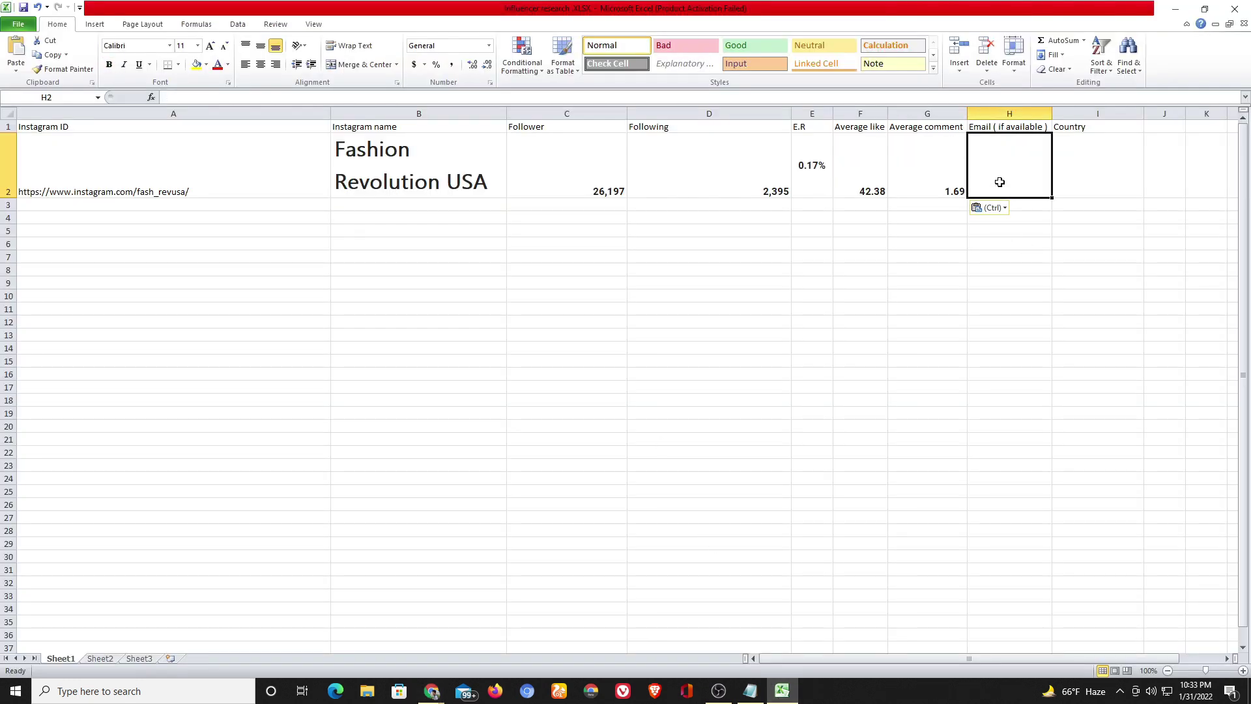
type("n/a")
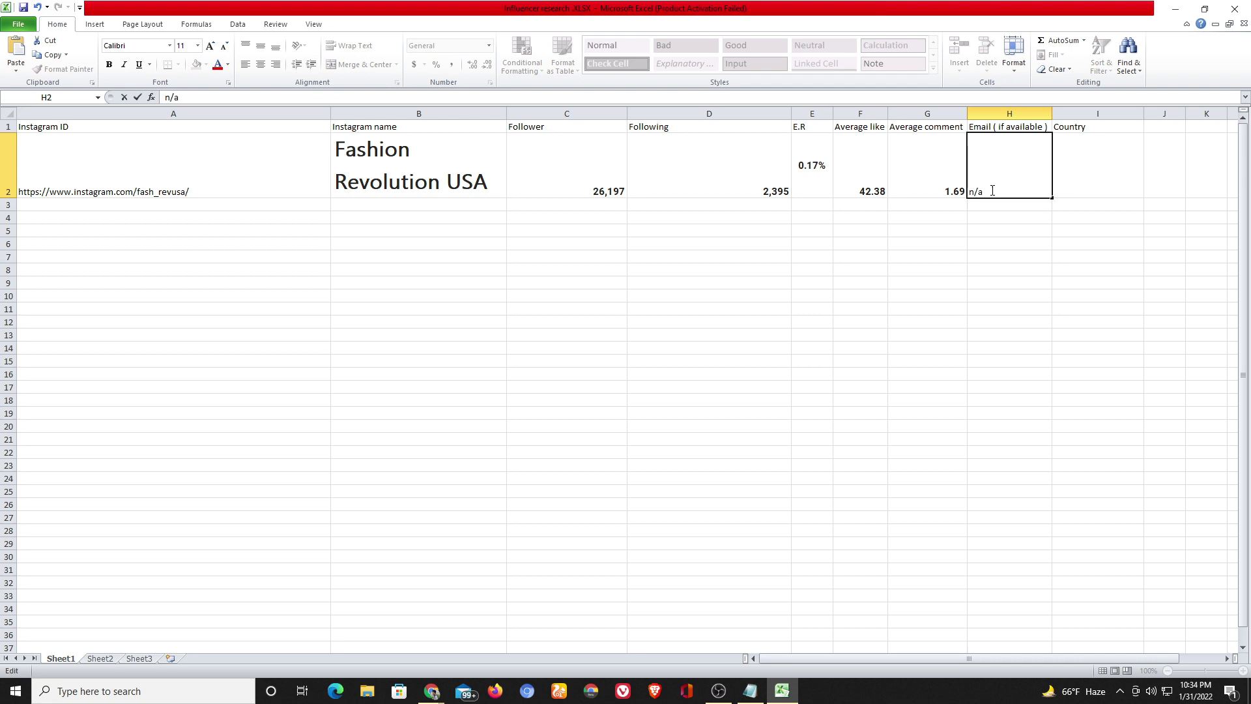
Change the email entry in cell H2 to N/A and enter Usa as the country in cell I2.
key("BackSpace")
key("BackSpace")
key("BackSpace")
type("N/A")
left_click(1071, 176)
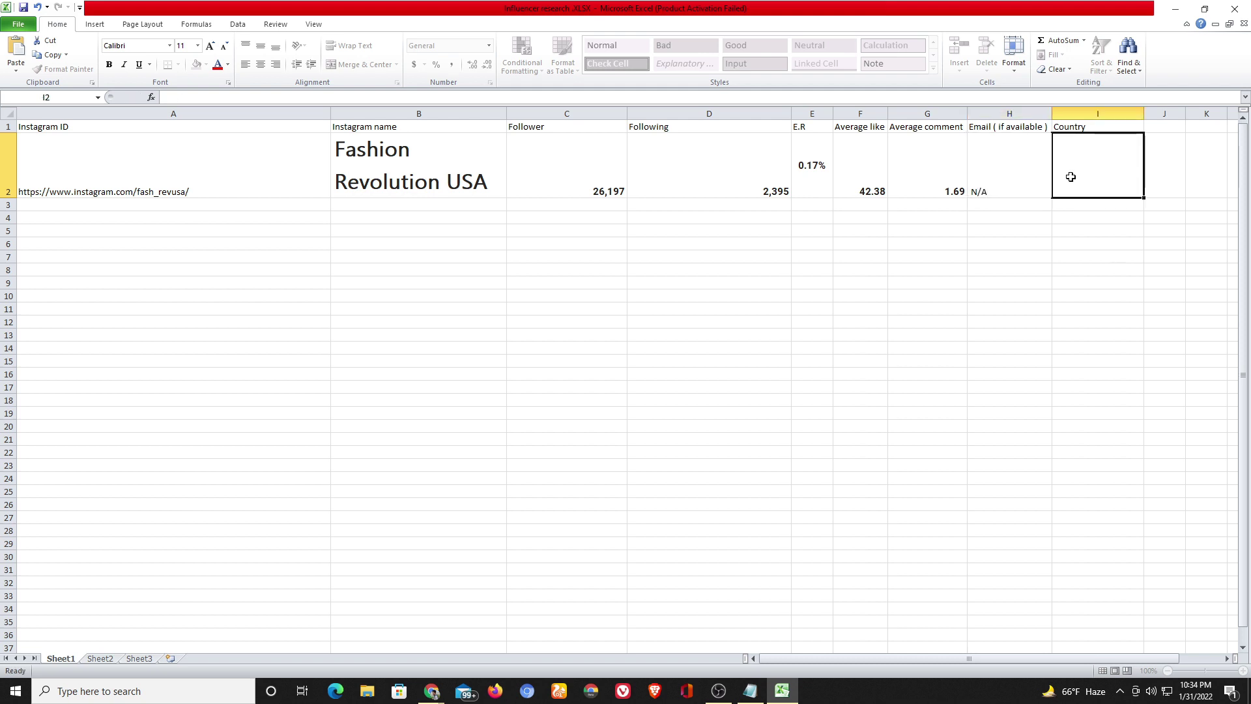
type("Usa")
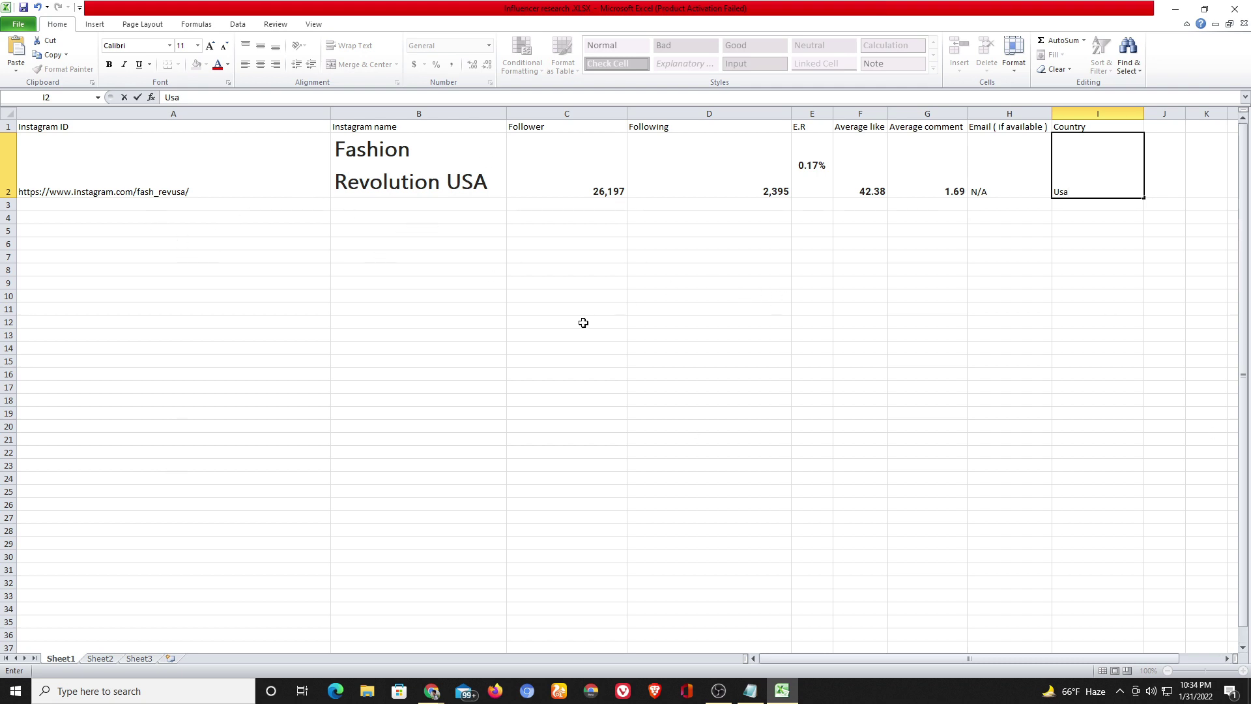
Switch to Chrome and close the finished fash_revusa Instagram profile, leaving the fashionstap profile open.
mouse_move(432, 691)
left_click(363, 622)
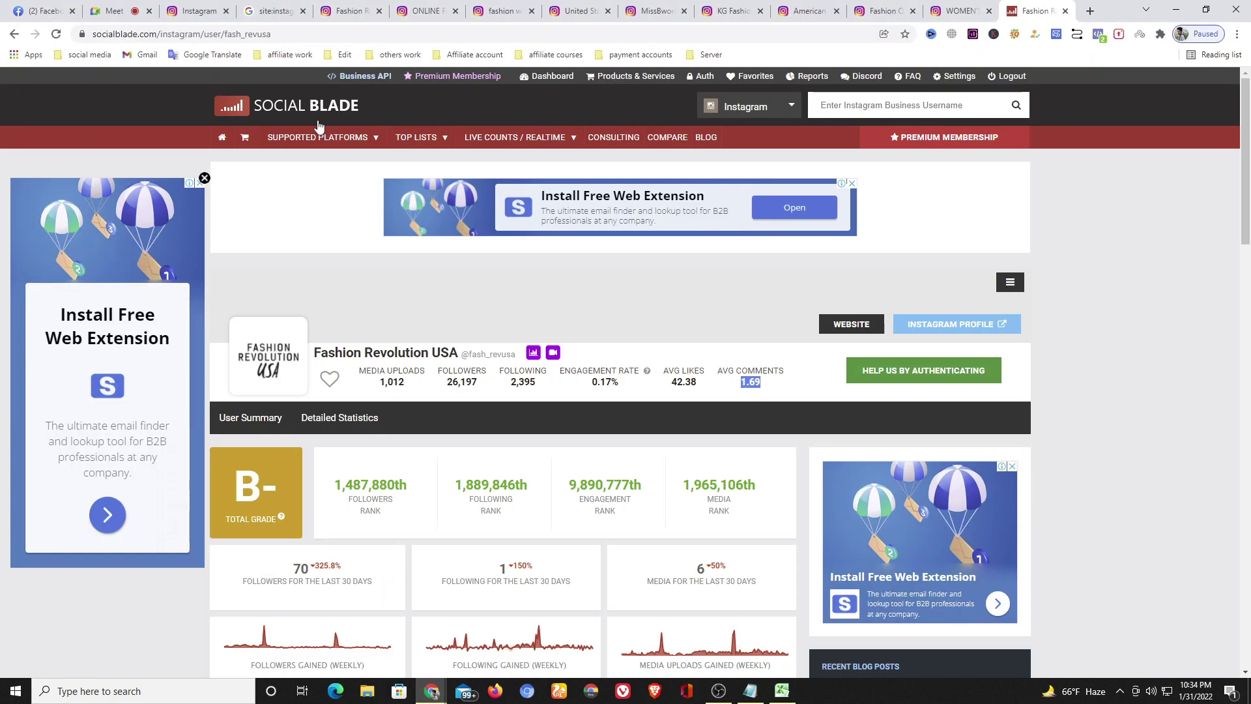
left_click(372, 16)
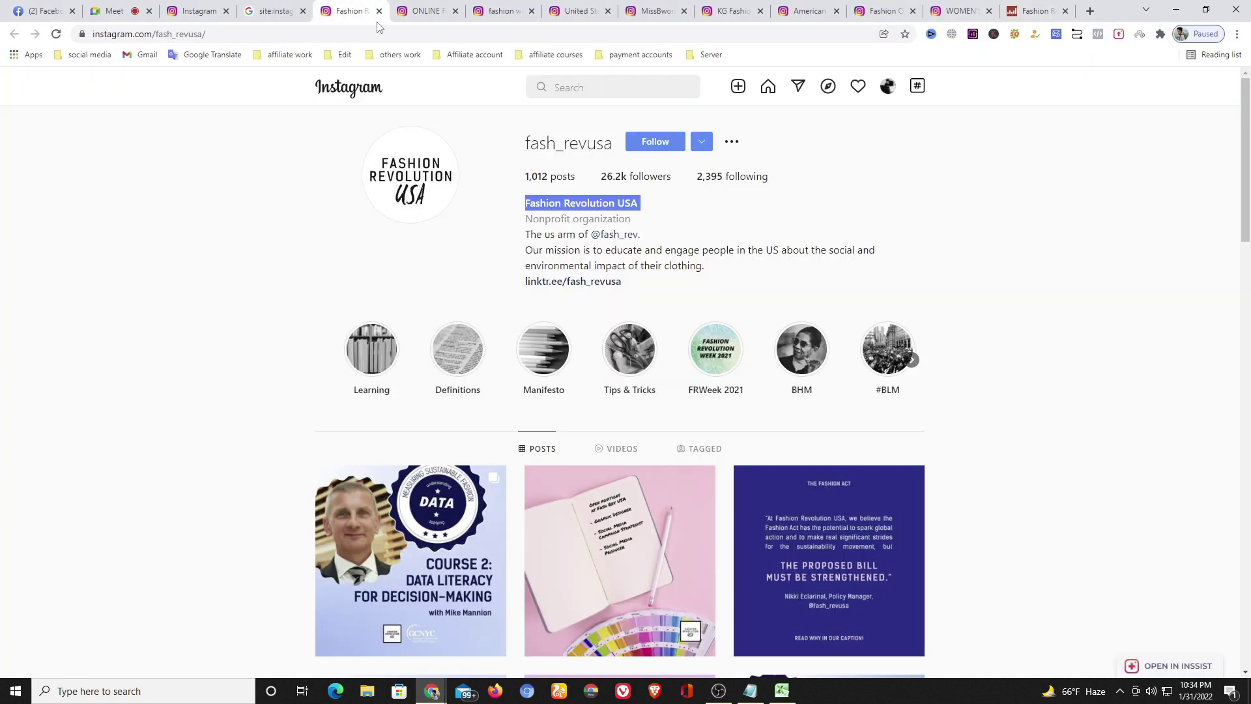
left_click(379, 12)
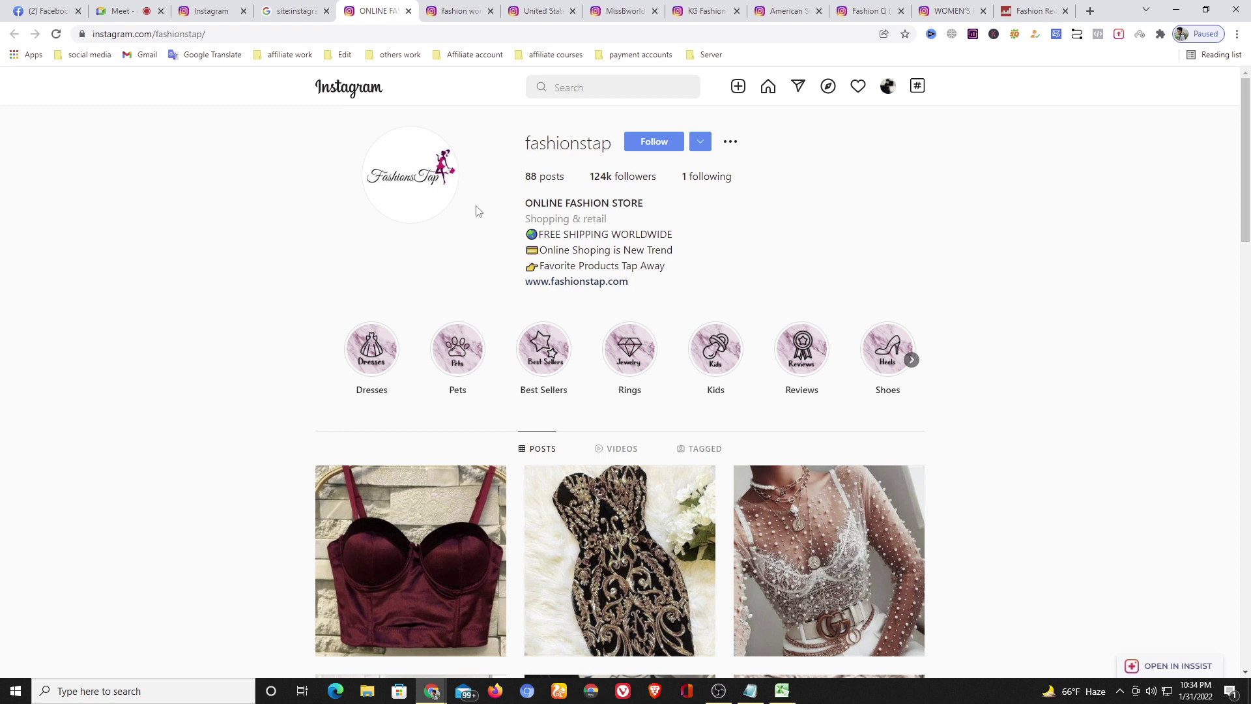
Copy the username fashionstap from its Instagram profile and look it up in Social Blade's Instagram search.
double_click(555, 146)
right_click(570, 148)
left_click(587, 157)
left_click(1035, 11)
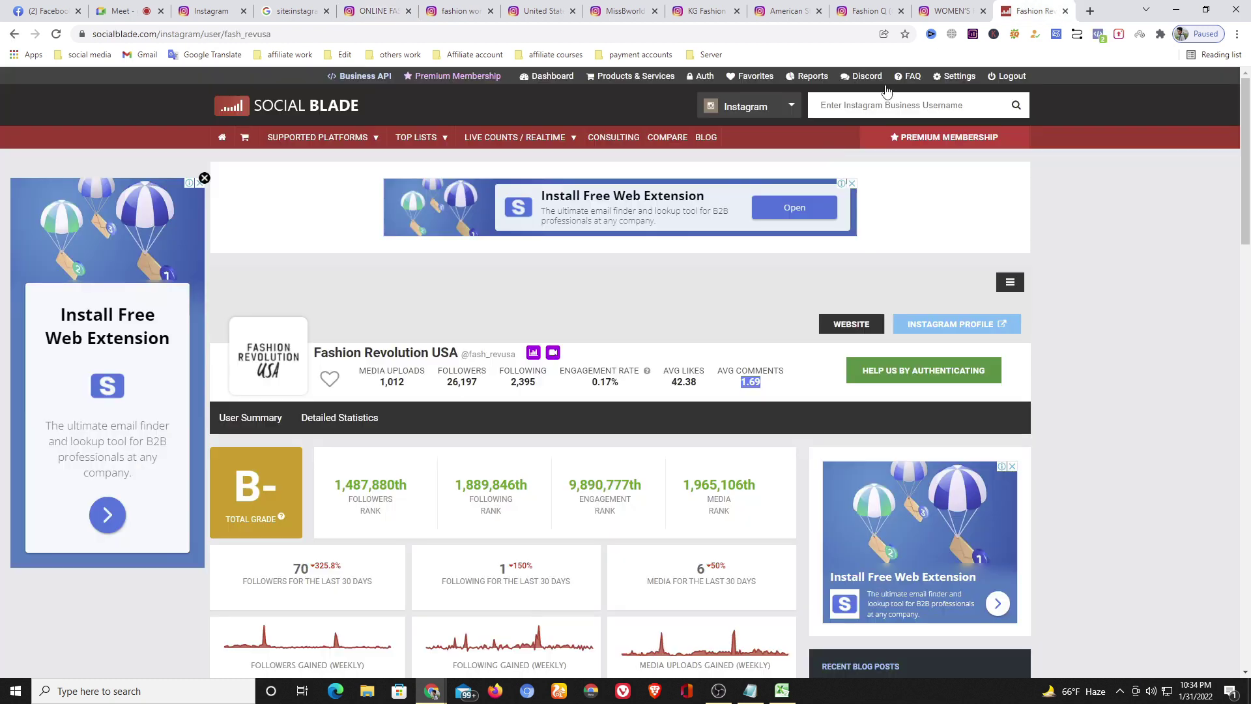
left_click(861, 100)
right_click(856, 108)
left_click(883, 212)
left_click(1017, 109)
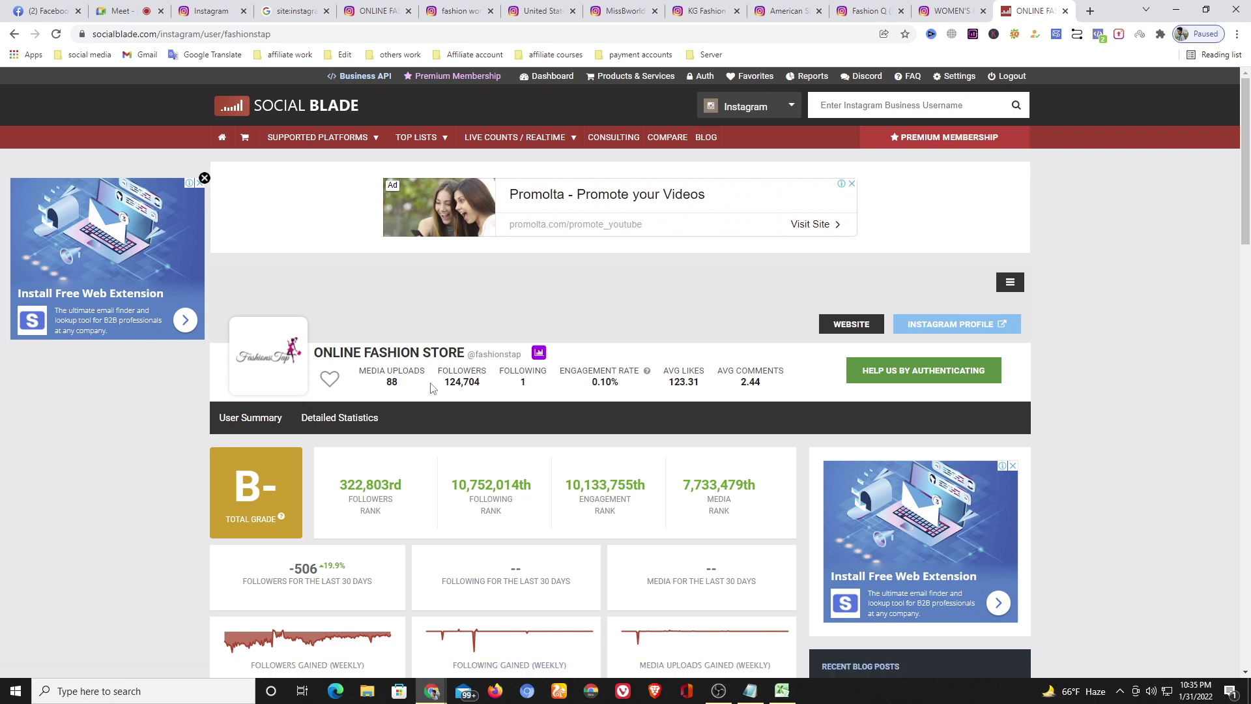
Copy the follower count 124,704 from Social Blade into cell C3 of the Excel sheet.
double_click(457, 384)
left_click(460, 388)
left_click_drag(484, 390, 446, 387)
right_click(451, 386)
left_click(478, 396)
left_click(782, 692)
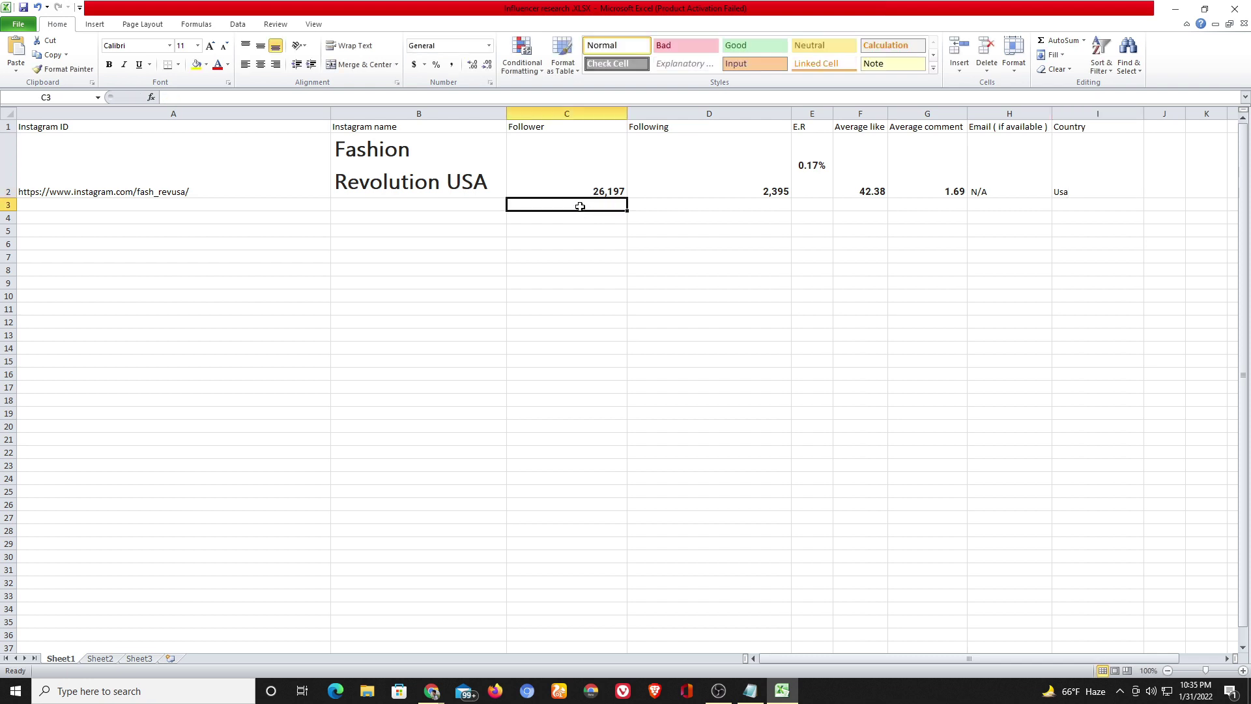
key("ctrl+v")
Copy the following count 1 from Social Blade into cell D3 of the Excel sheet.
mouse_move(431, 689)
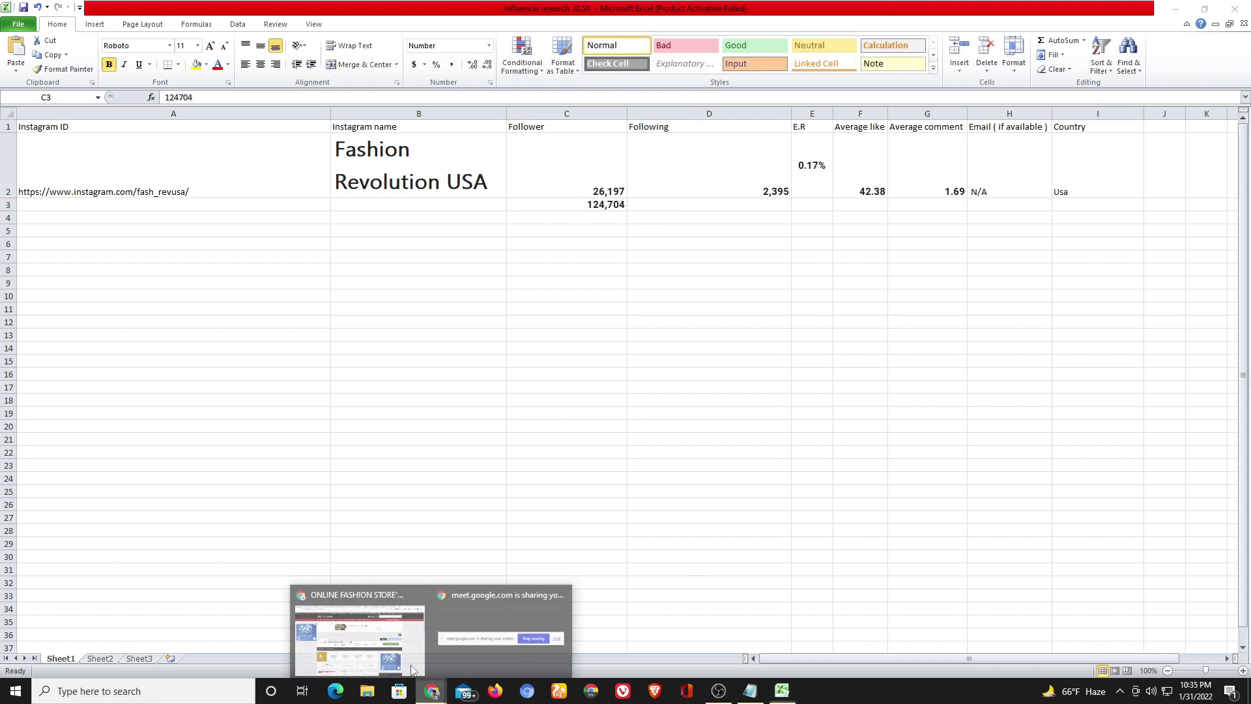
left_click(412, 669)
double_click(523, 383)
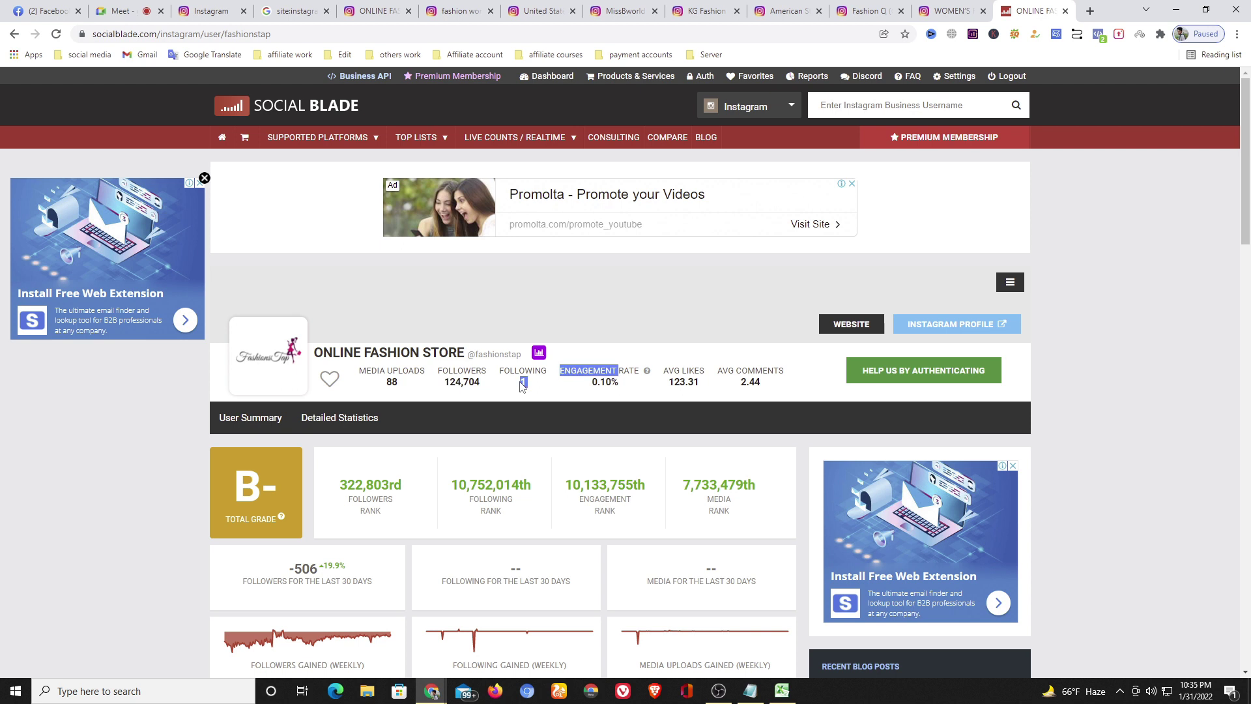
left_click(525, 383)
left_click(771, 695)
left_click(713, 205)
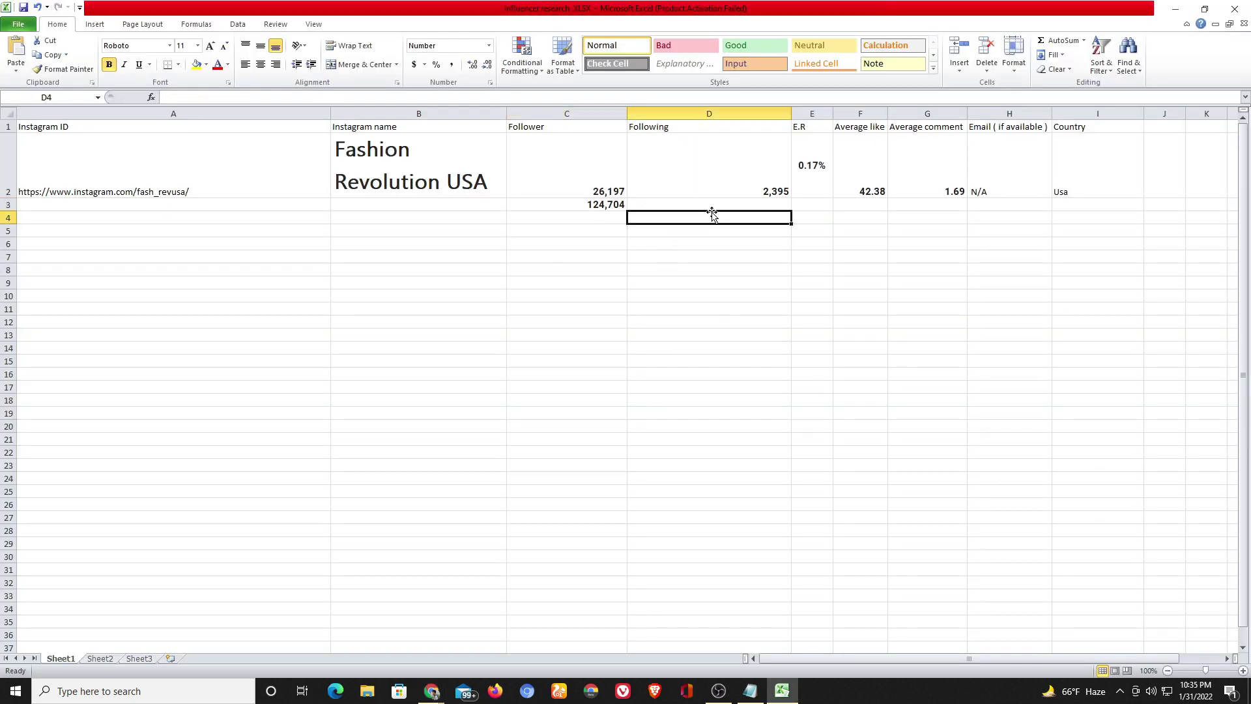
key("ctrl+v")
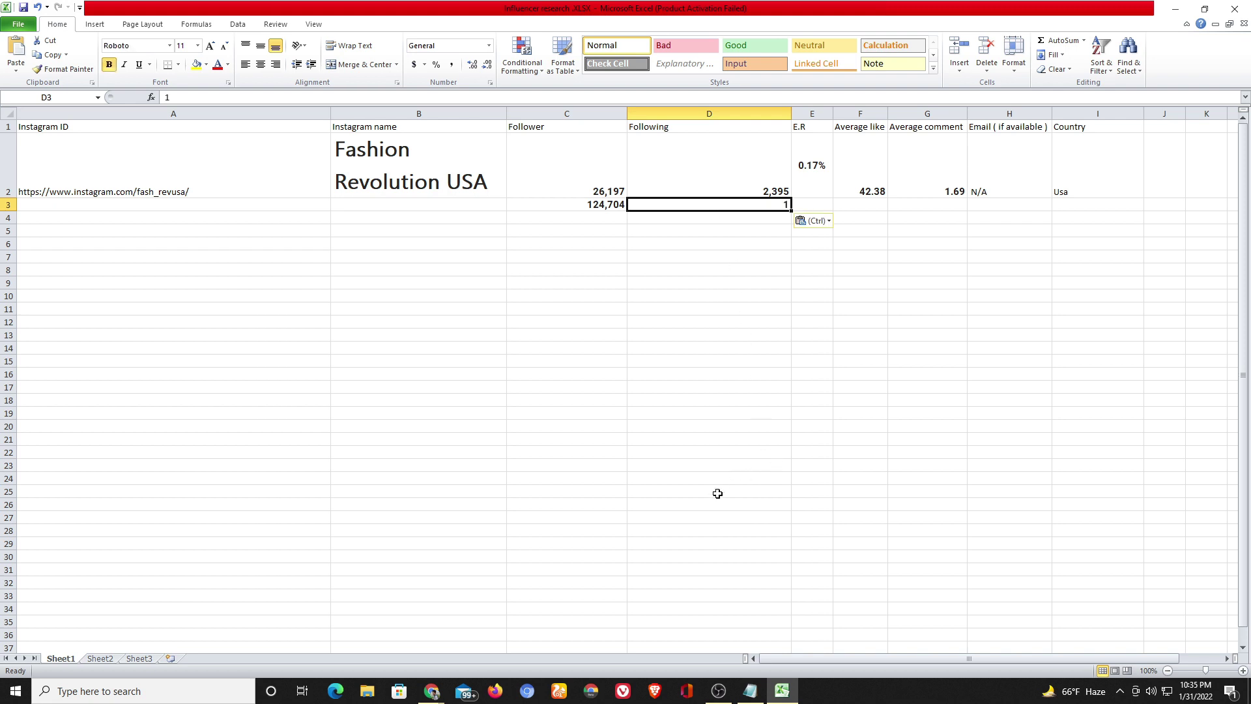
Copy the engagement rate 0.10% from Social Blade into cell E3 of the Excel sheet.
left_click(432, 691)
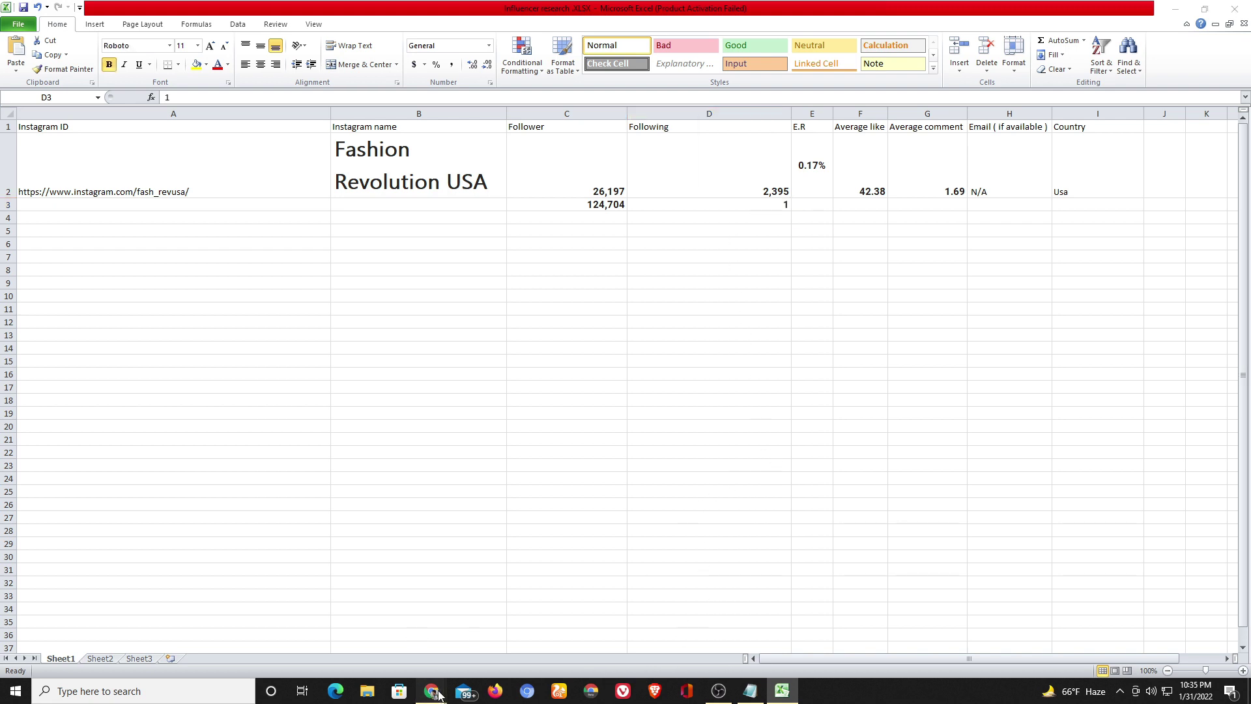
left_click(346, 630)
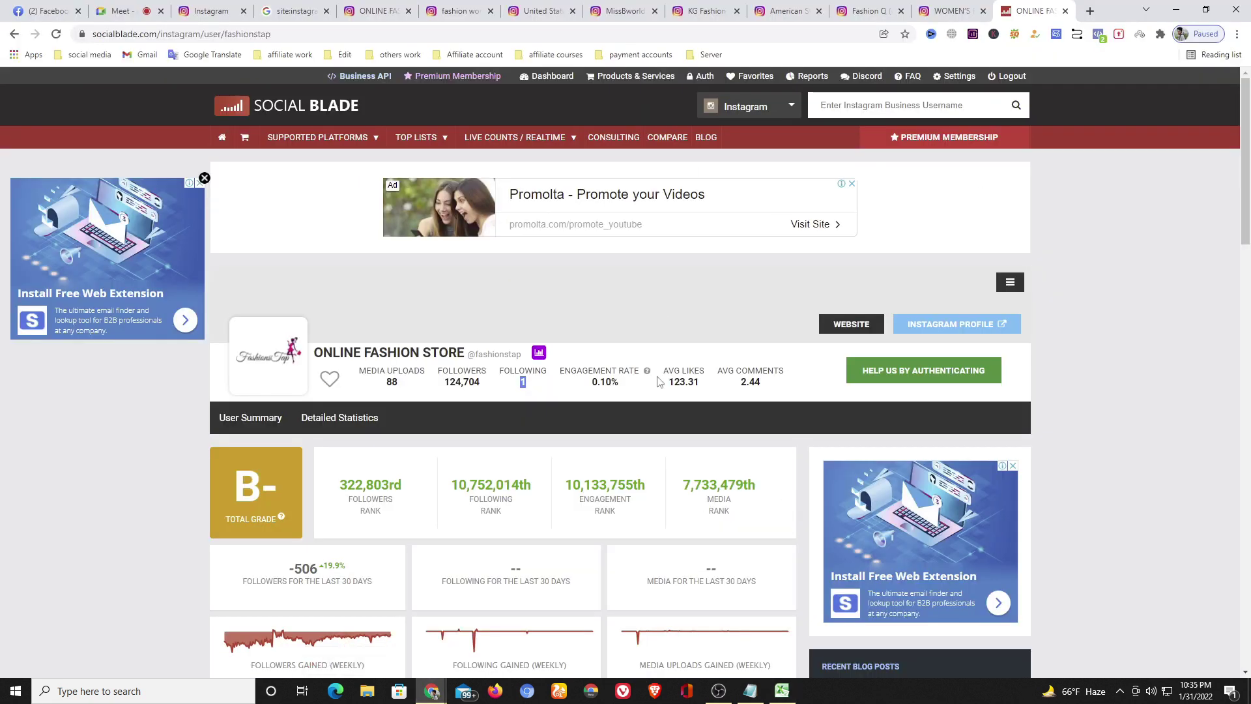
double_click(602, 381)
left_click(599, 383)
triple_click(597, 385)
left_click(781, 691)
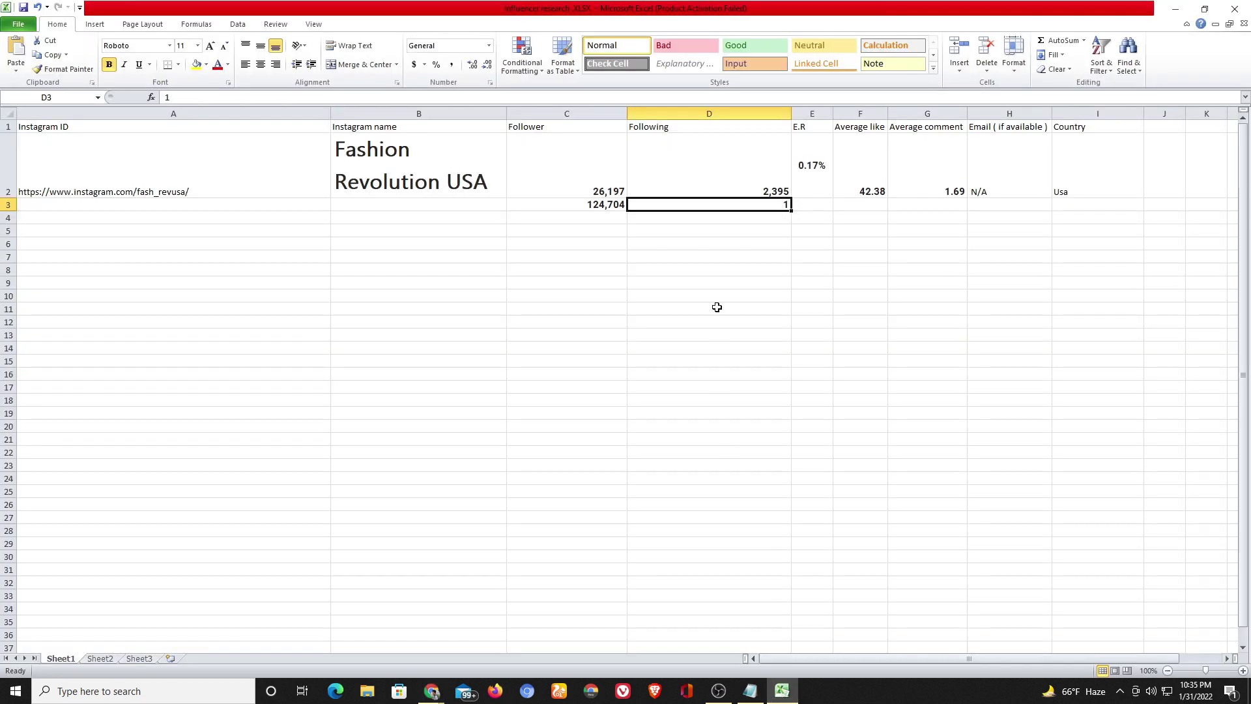
left_click(826, 206)
key("ctrl+v")
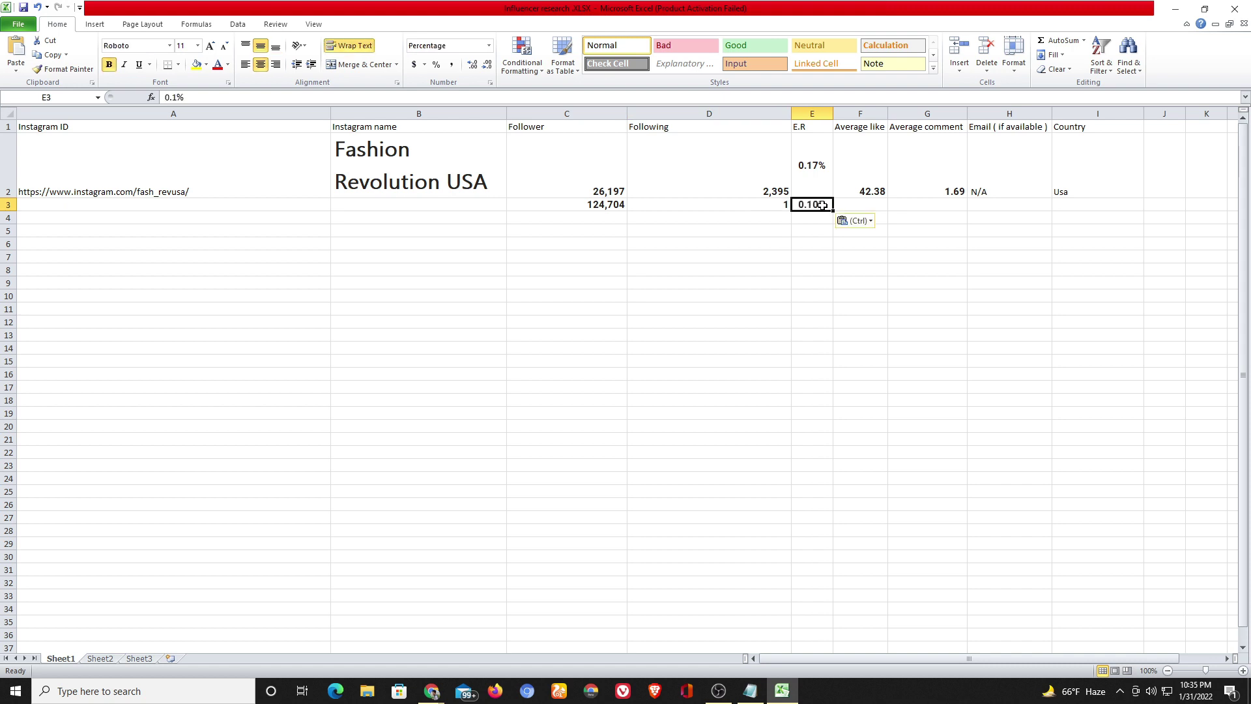
Copy the average likes value 123.31 from Social Blade into cell F3 of the Excel sheet.
left_click(862, 205)
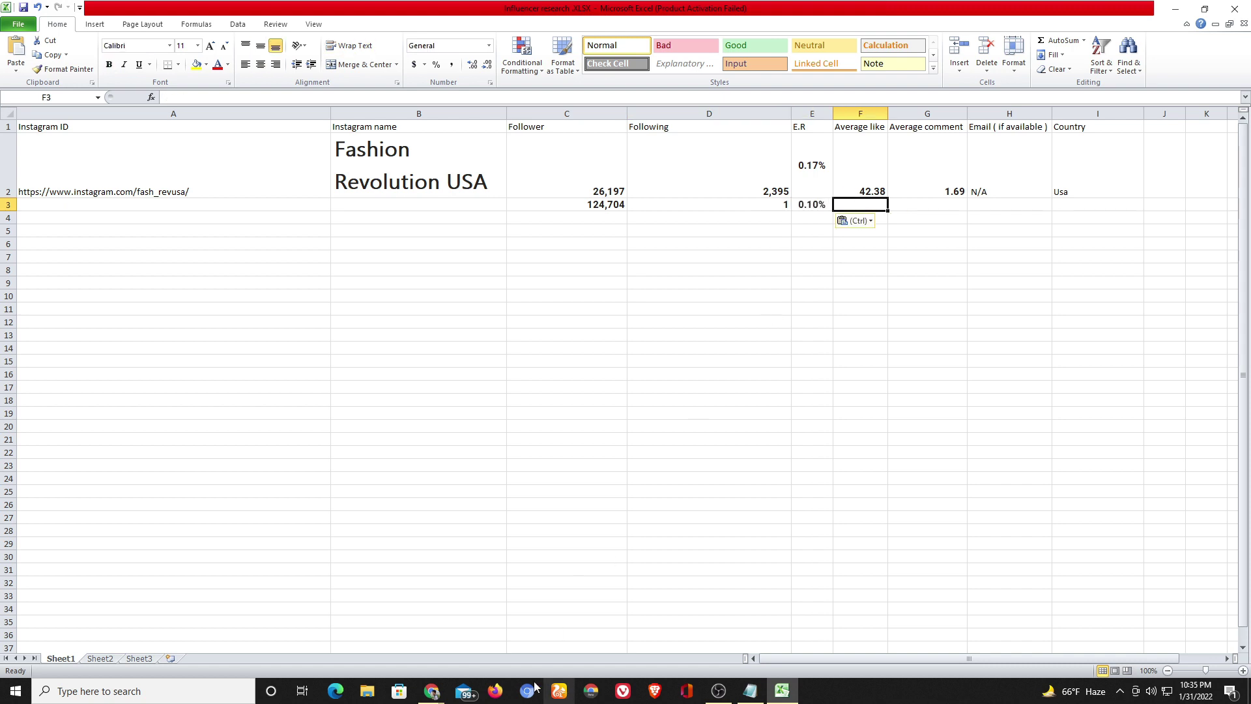
mouse_move(432, 692)
left_click(360, 635)
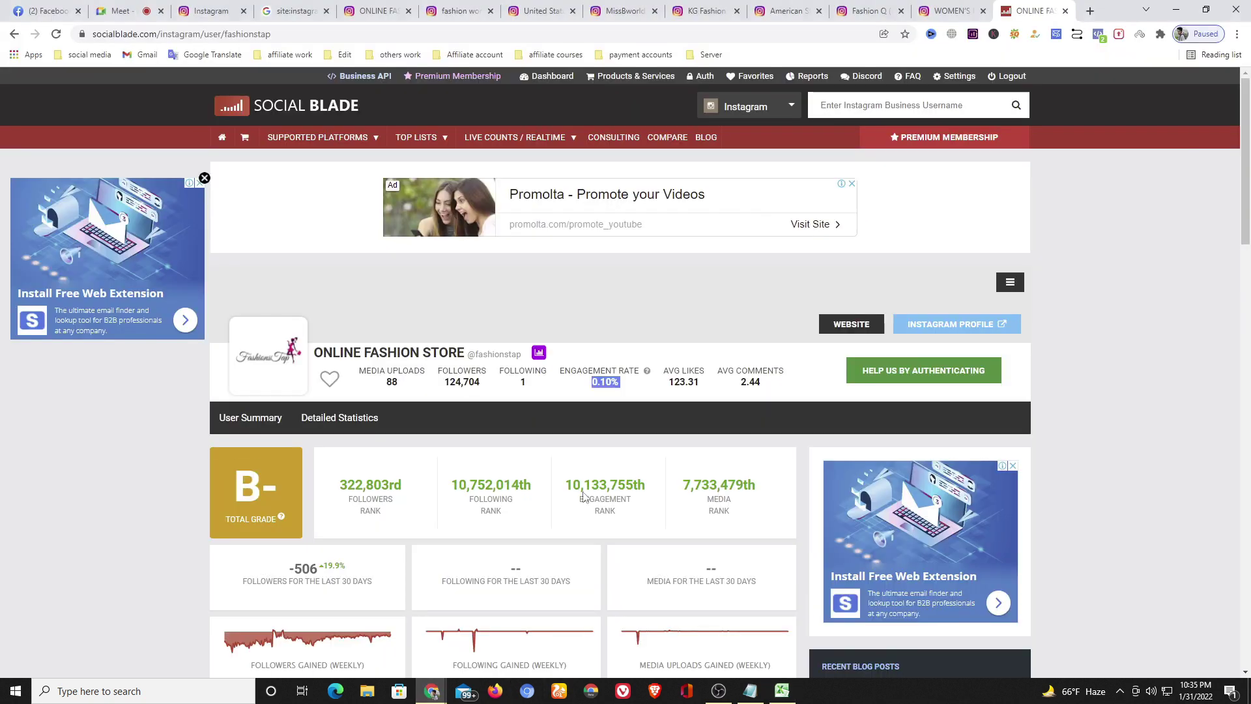
double_click(681, 383)
left_click_drag(702, 385, 670, 388)
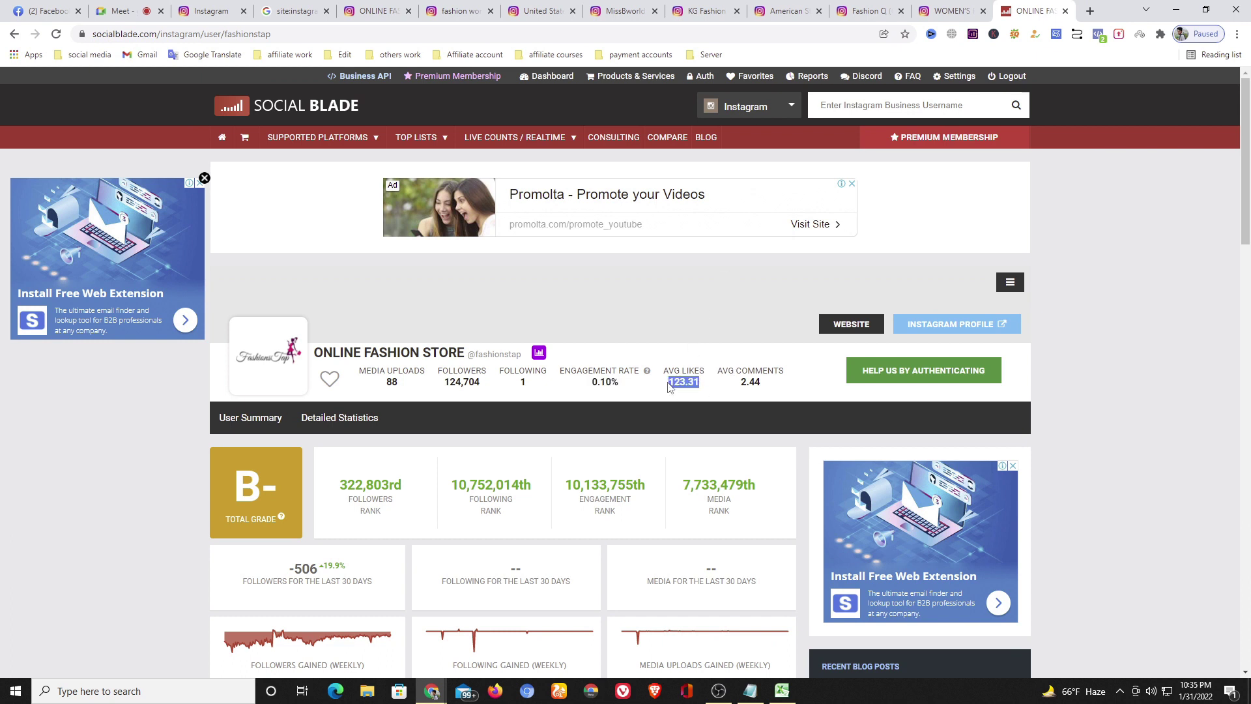
left_click(782, 691)
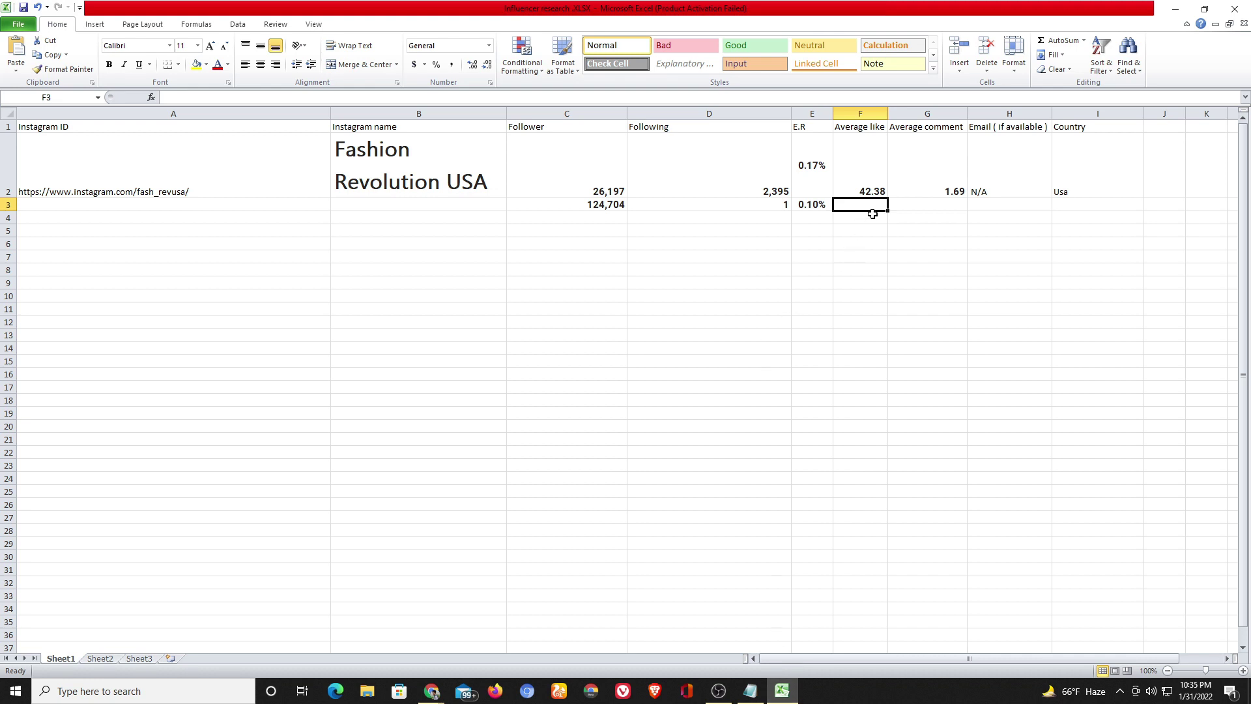
key("ctrl+v")
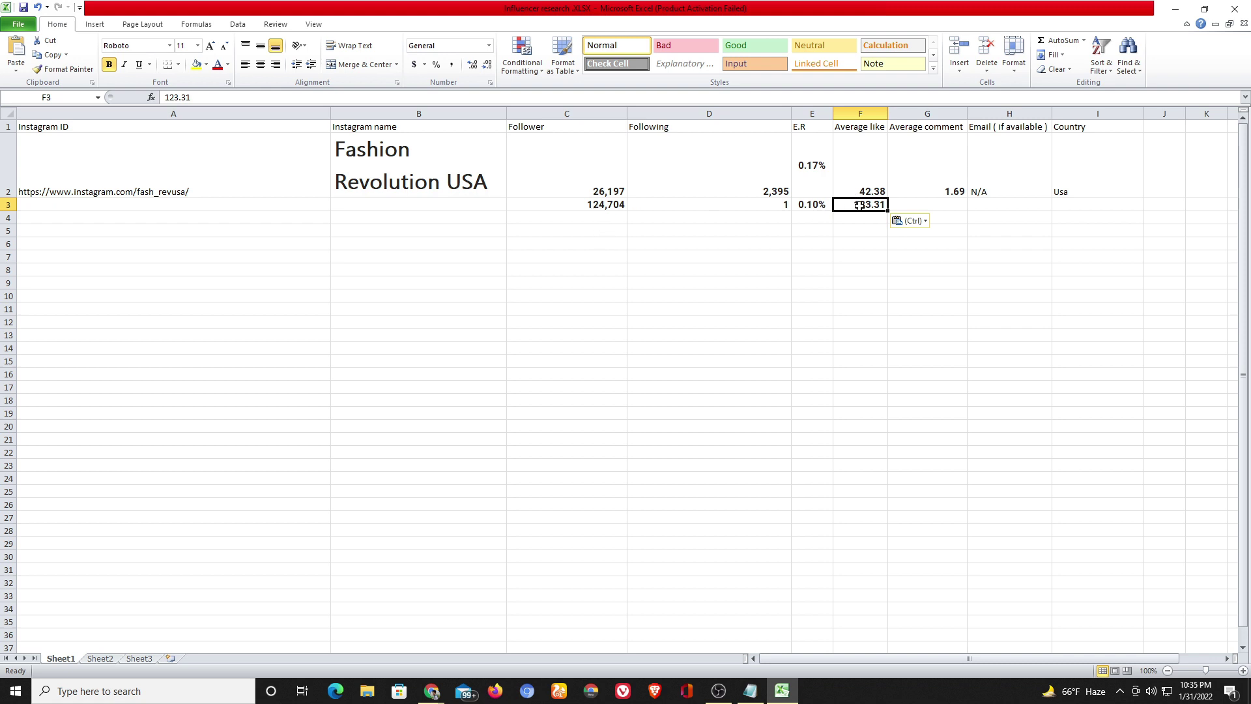
Copy the average comments value 2.44 from Social Blade into cell G3 of the Excel sheet.
left_click(431, 691)
double_click(744, 383)
mouse_move(760, 386)
left_mouse_down()
mouse_move(771, 390)
mouse_move(741, 389)
left_mouse_up()
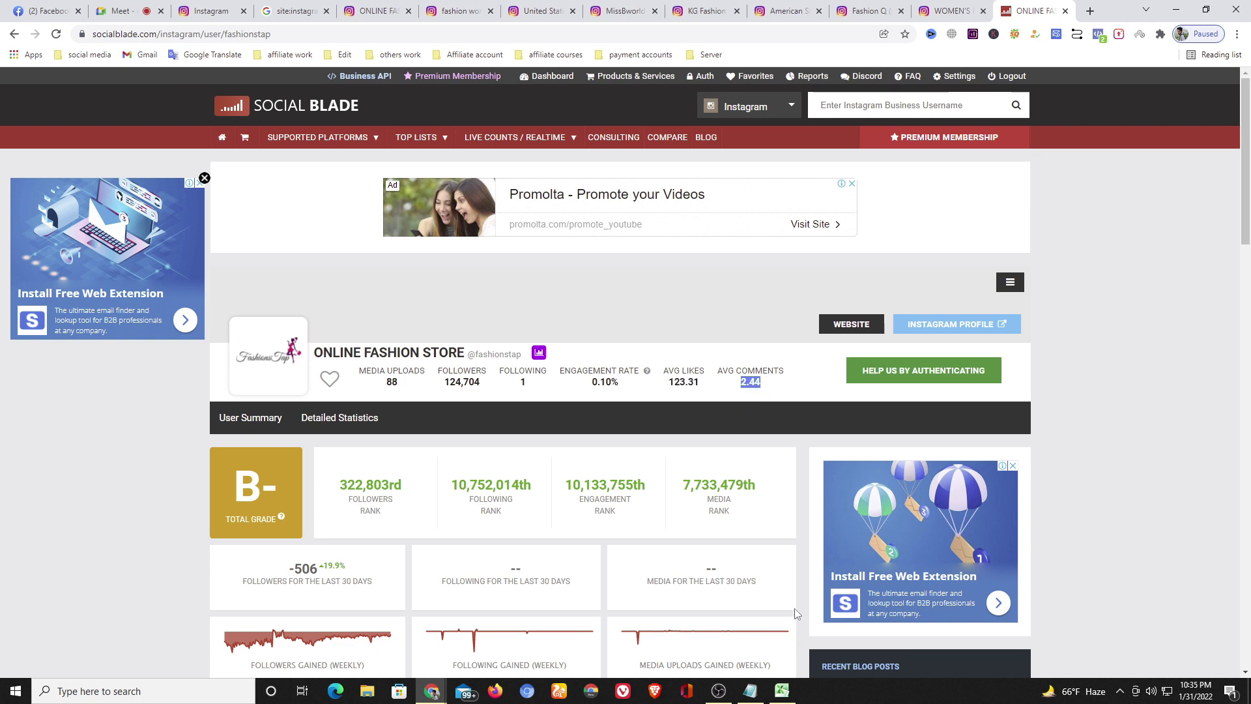
left_click(782, 691)
left_click(928, 210)
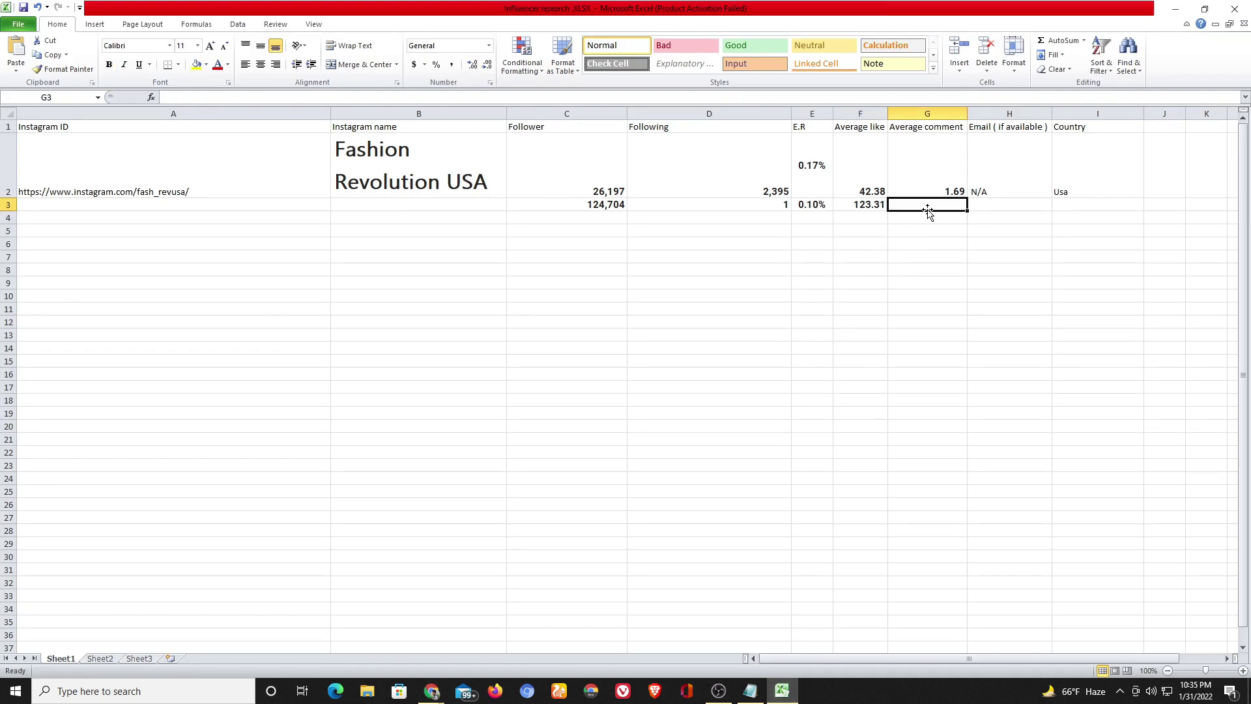
key("ctrl+v")
Check the fashionstap Instagram profile for an email address, and enter N/A in cell H3 and USA in cell I3 of the Excel sheet.
left_click(992, 205)
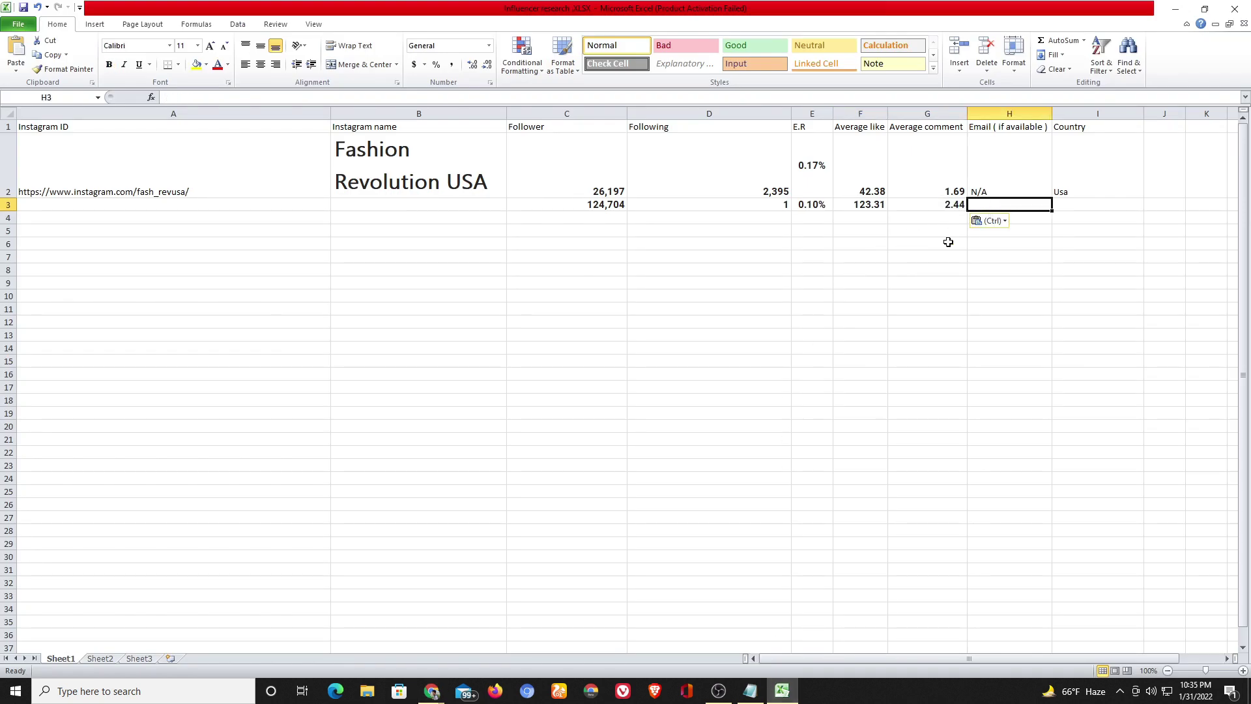
mouse_move(432, 691)
left_click(374, 606)
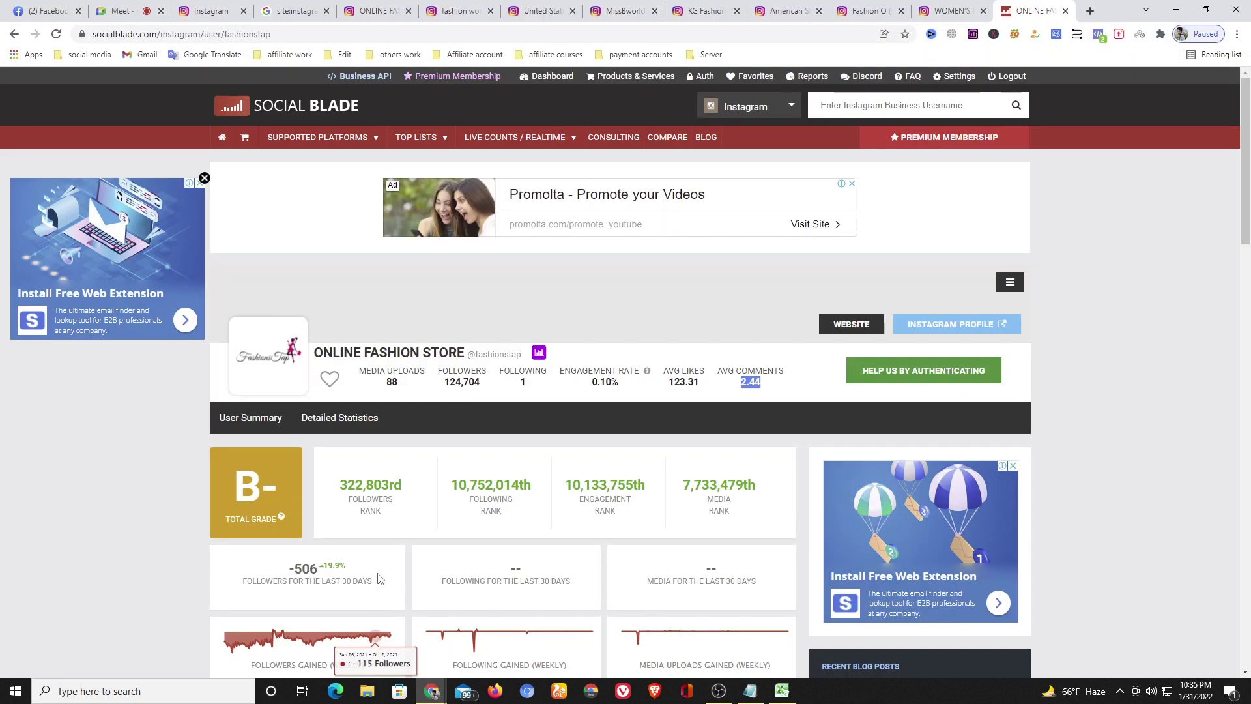
left_click(366, 11)
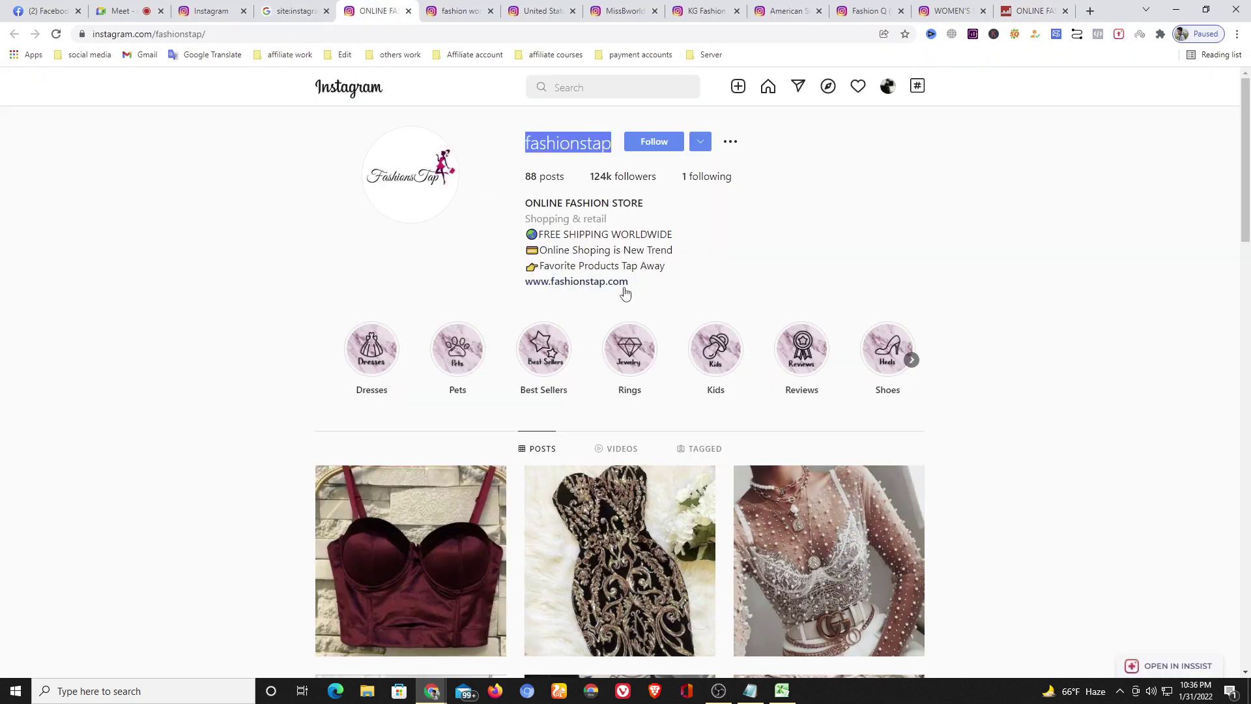
scroll(629, 340, "down", 5)
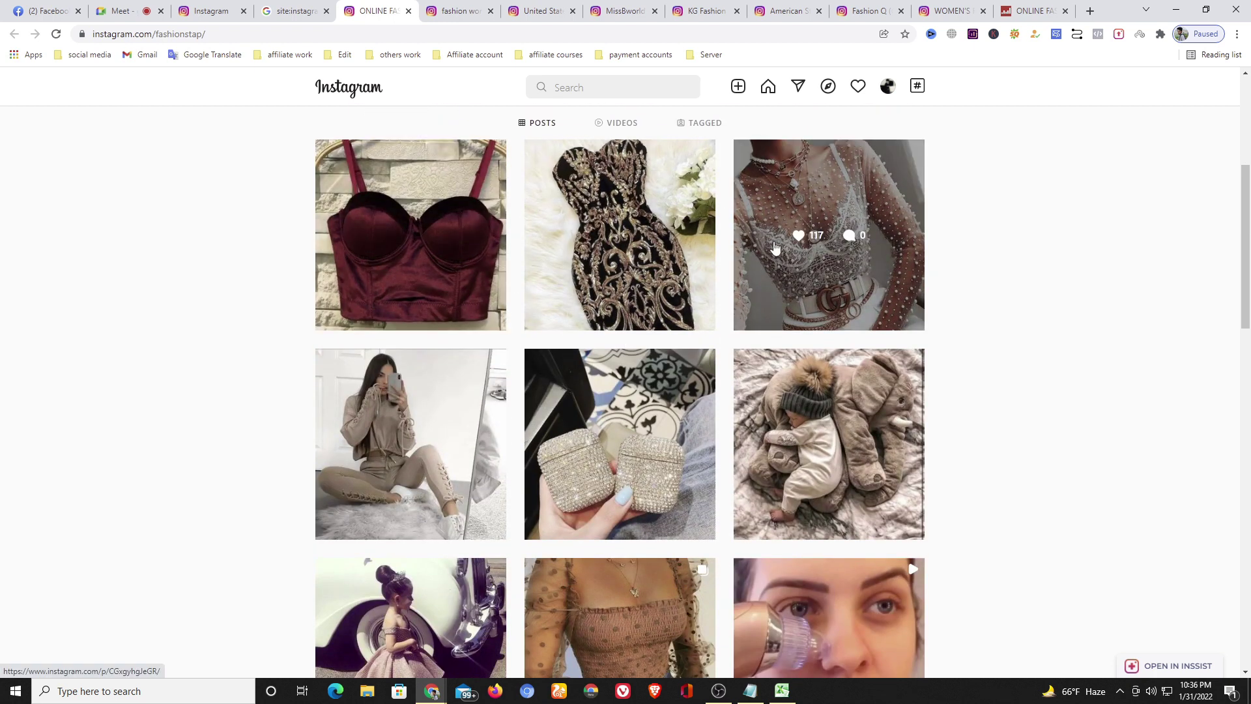
scroll(775, 246, "up", 5)
left_click(782, 691)
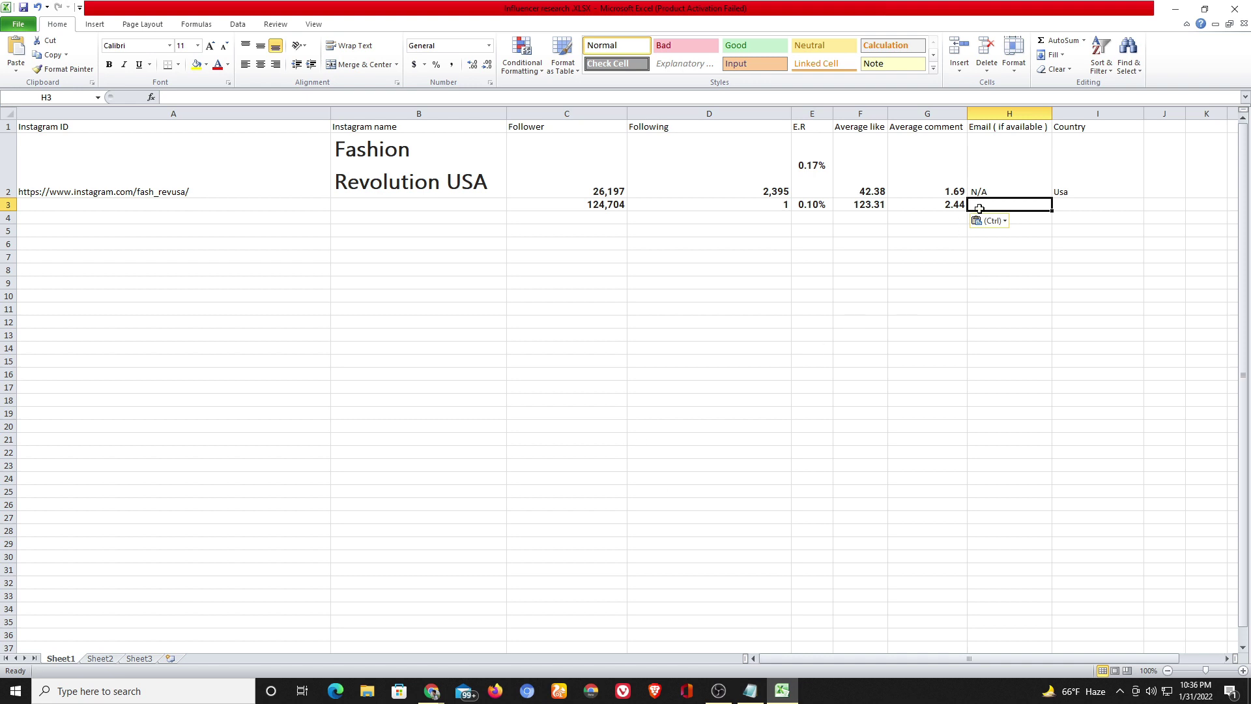
type("N/A")
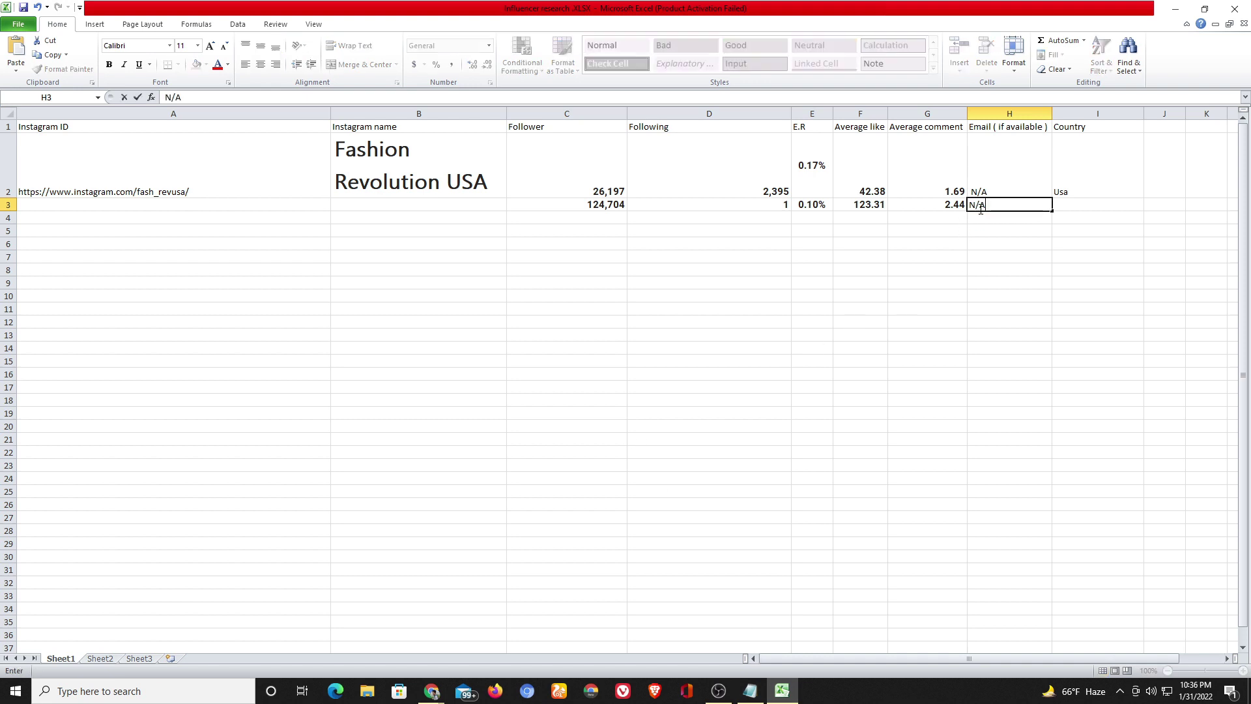
left_click(1075, 209)
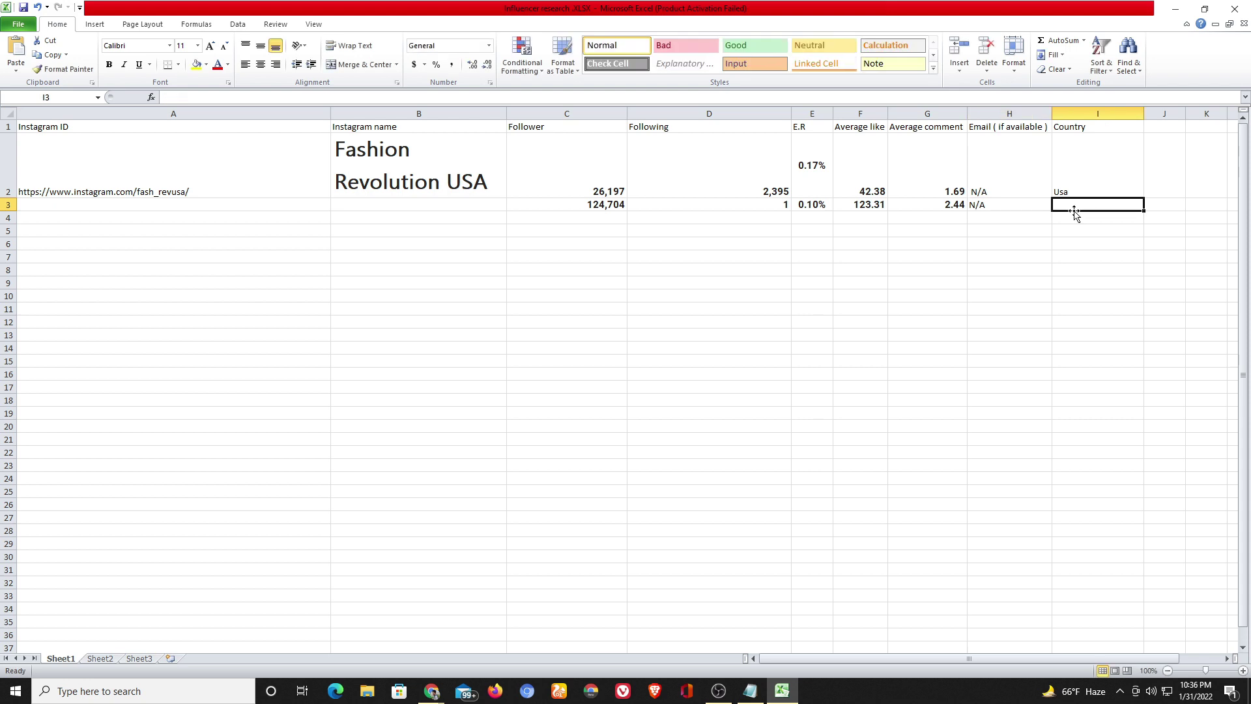
type("USA")
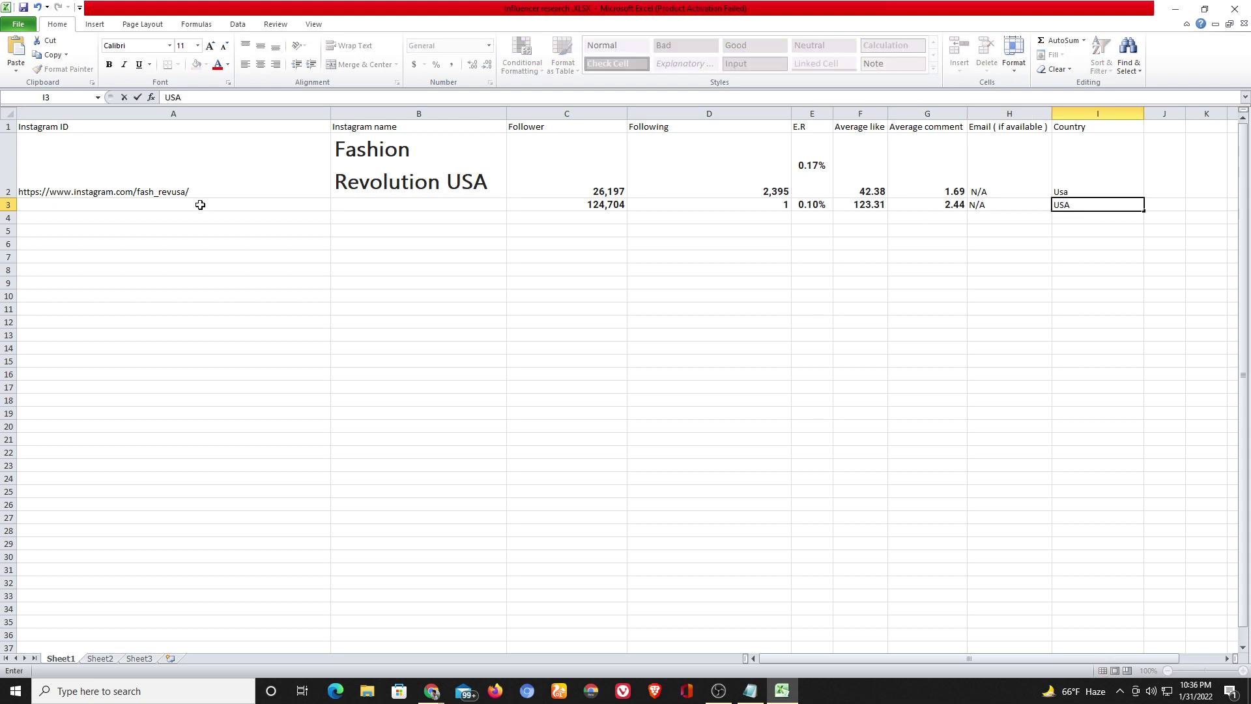
Copy the fashionstap profile's Instagram URL from the browser into cell A3 of the Excel sheet.
left_click(407, 210)
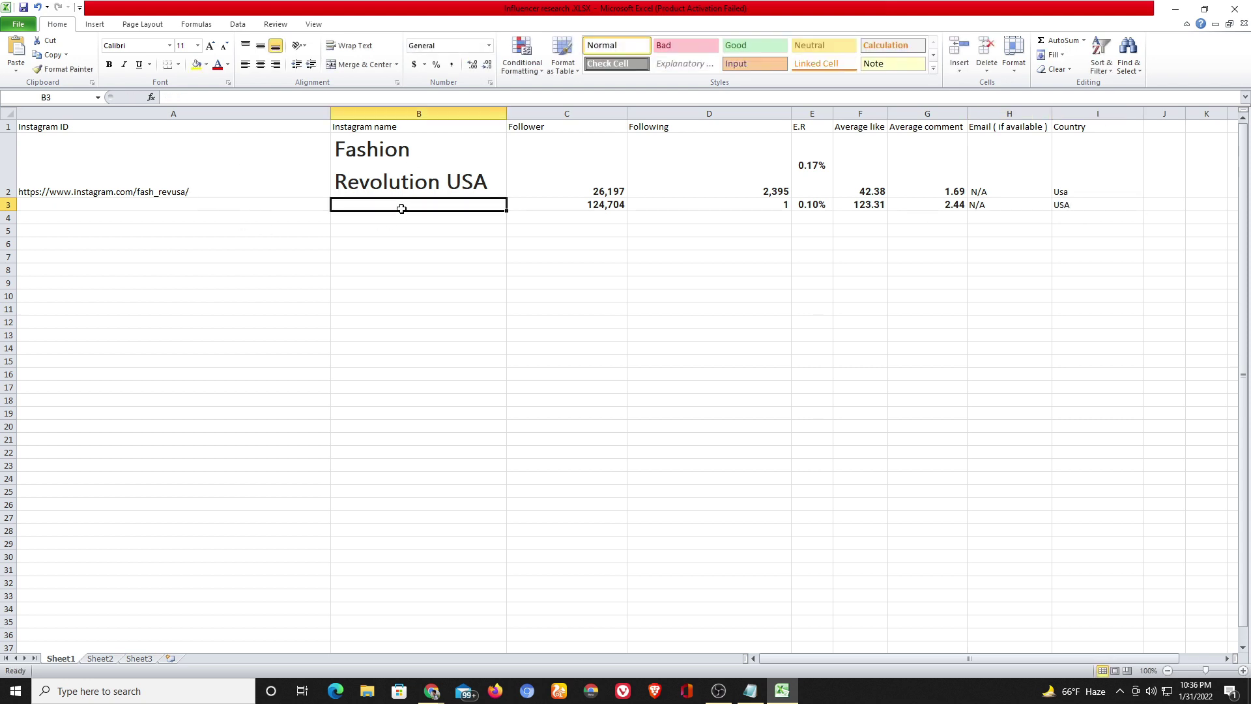
left_click(156, 206)
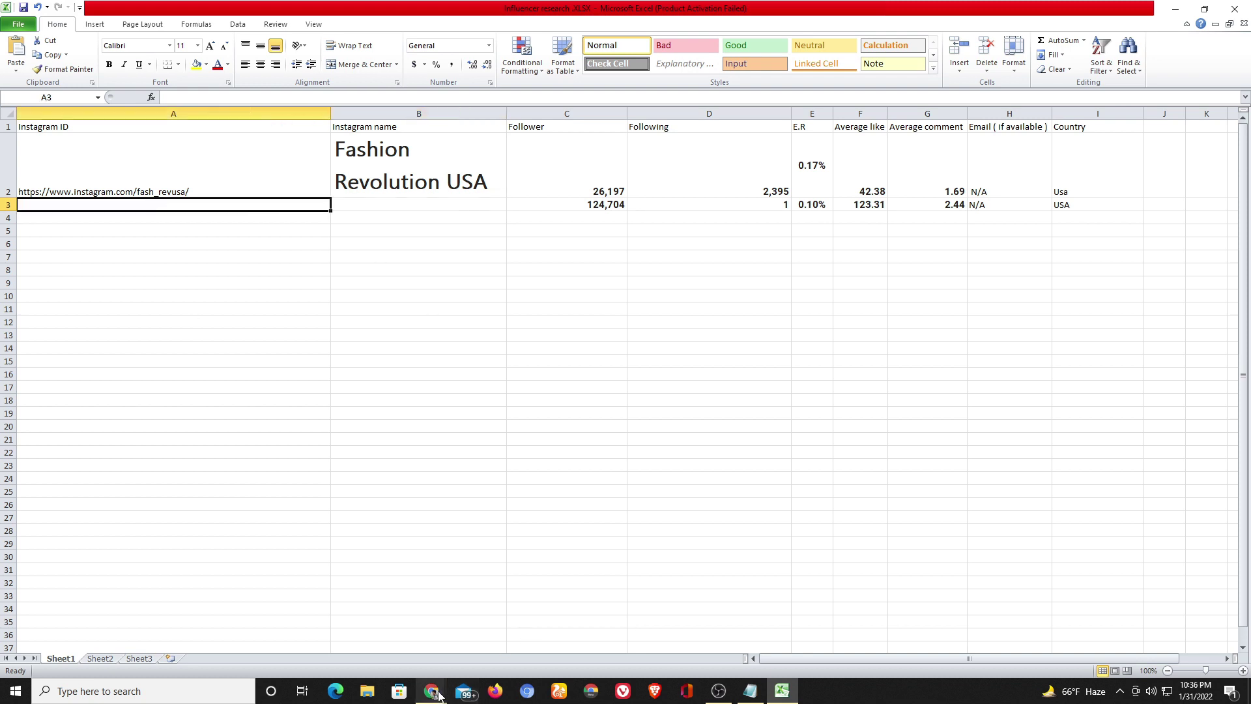
mouse_move(432, 692)
left_click(312, 618)
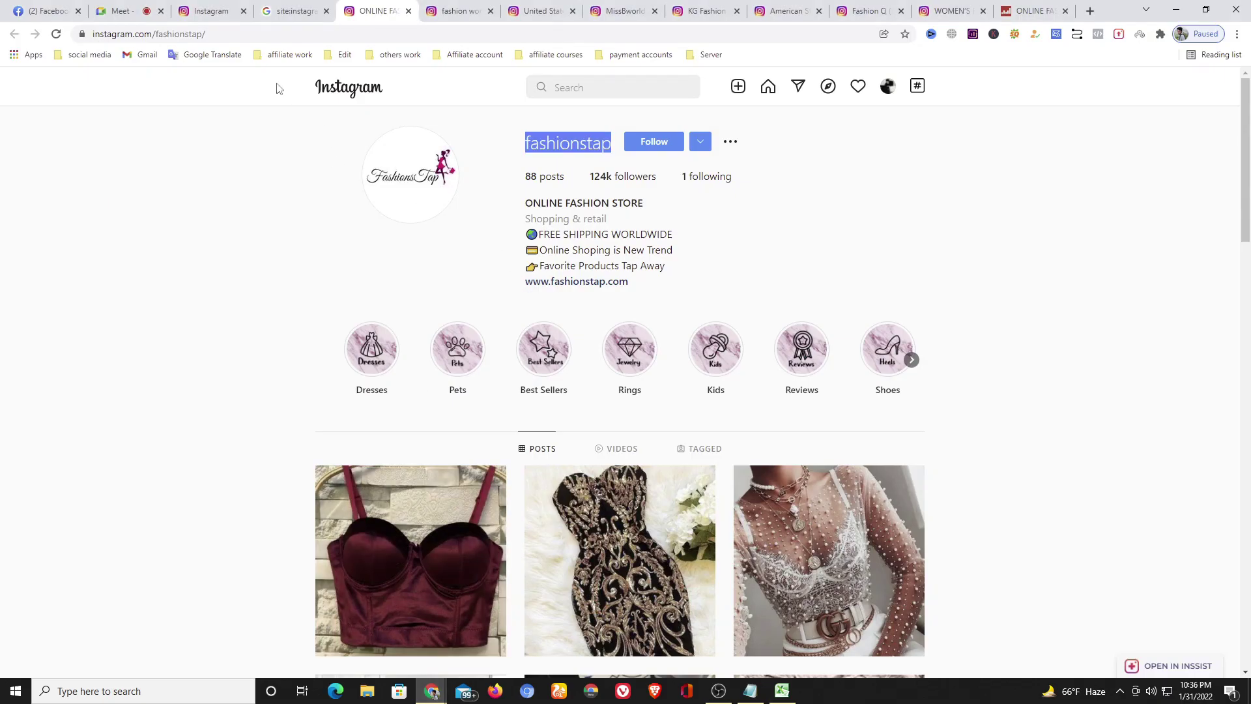
left_click(198, 38)
key("ctrl+c")
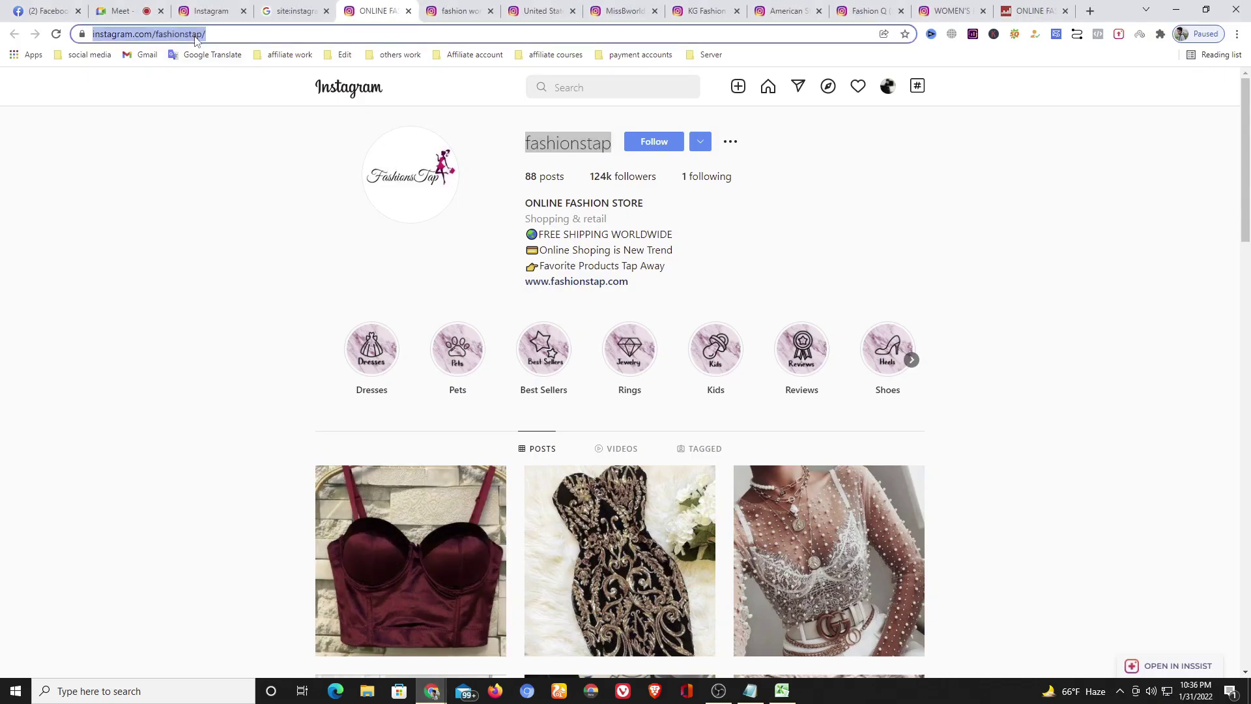
left_click(779, 692)
key("ctrl+v")
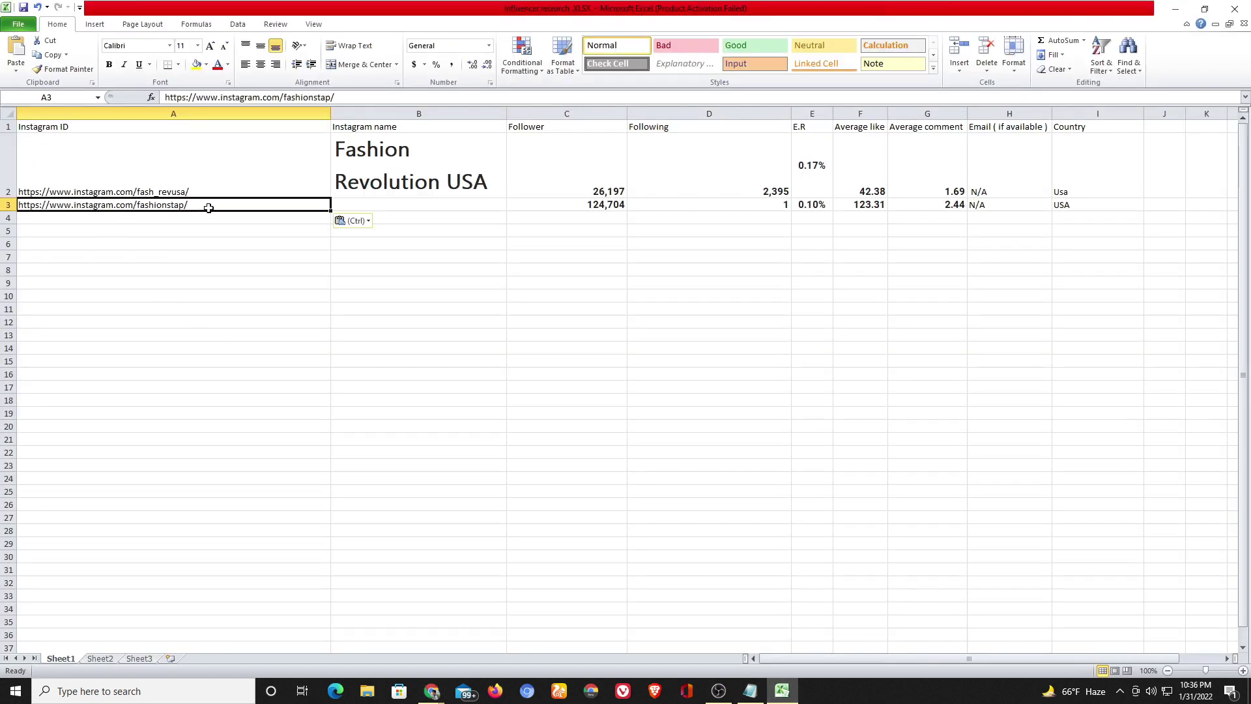
Copy the profile name ONLINE FASHION STORE from the fashionstap Instagram page into cell B3 of the Excel sheet.
left_click(389, 204)
mouse_move(432, 691)
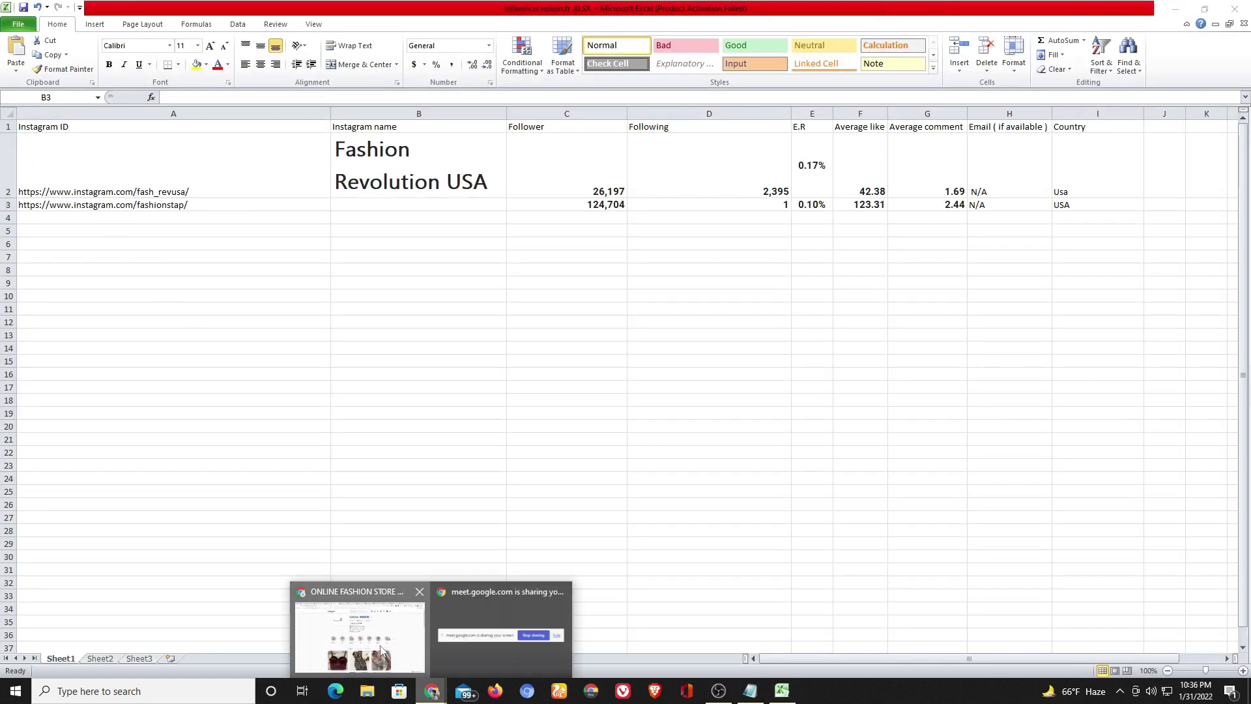
left_click(375, 636)
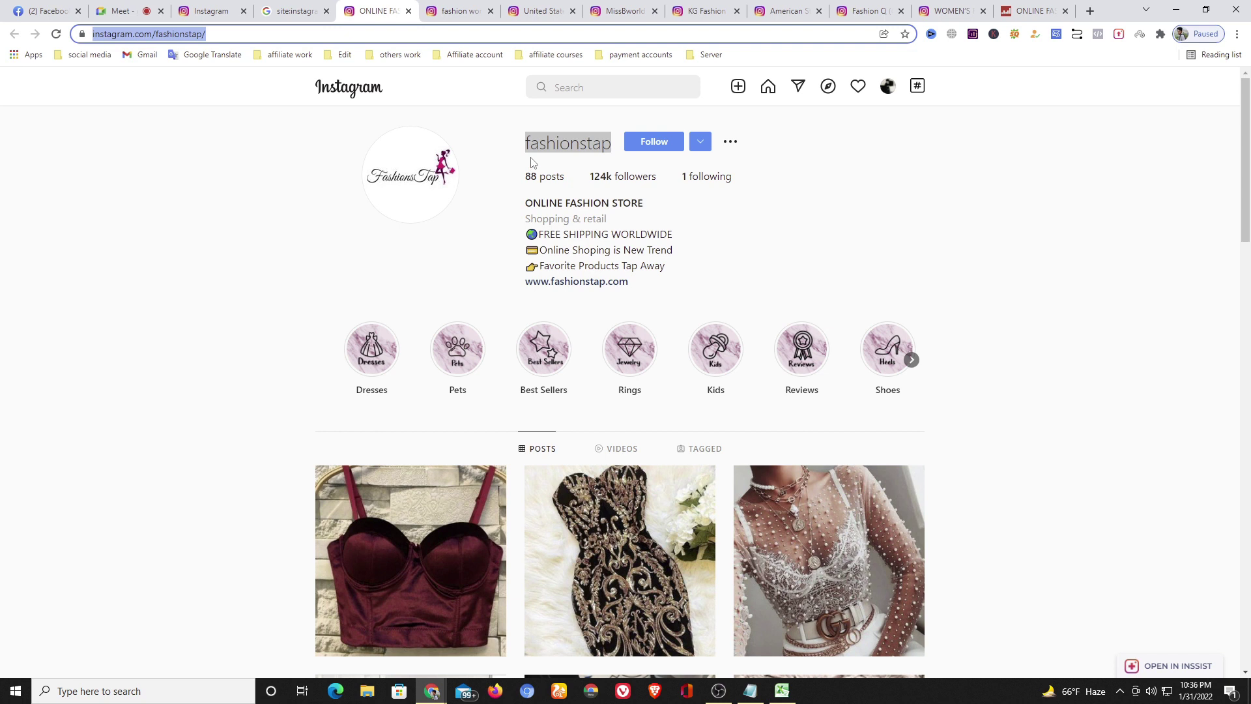
triple_click(547, 201)
key("ctrl+c")
left_click(793, 696)
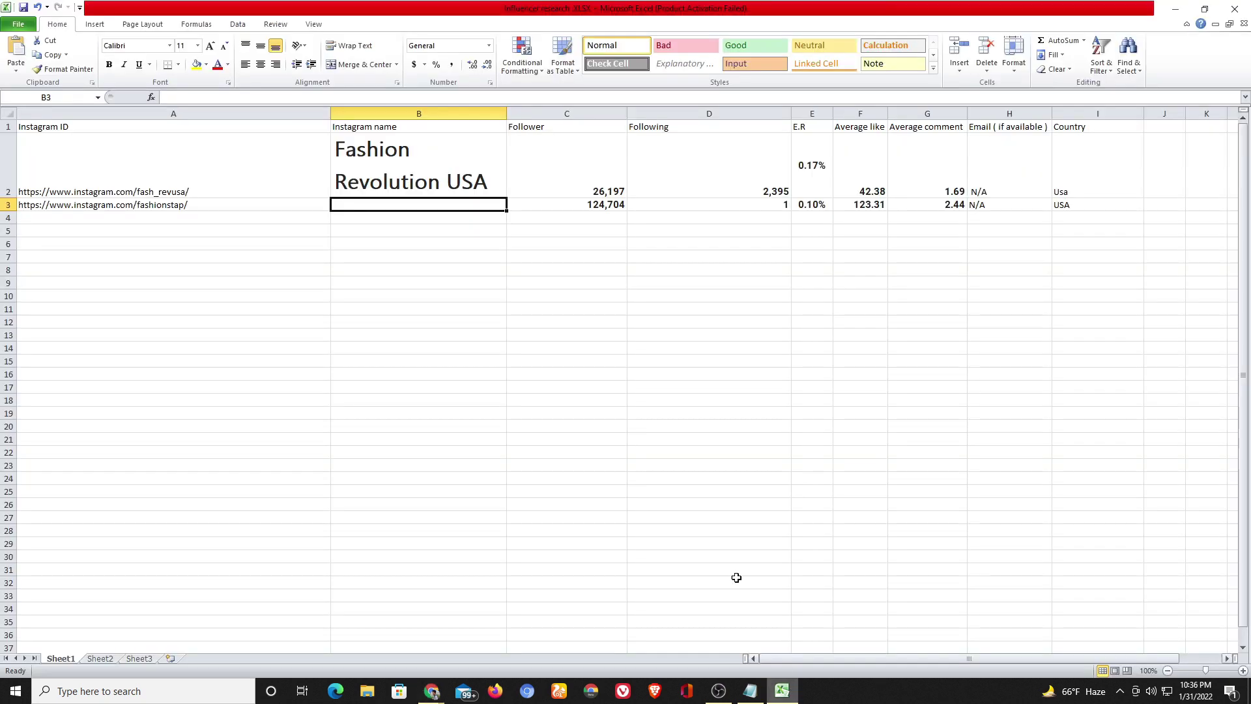
key("ctrl+v")
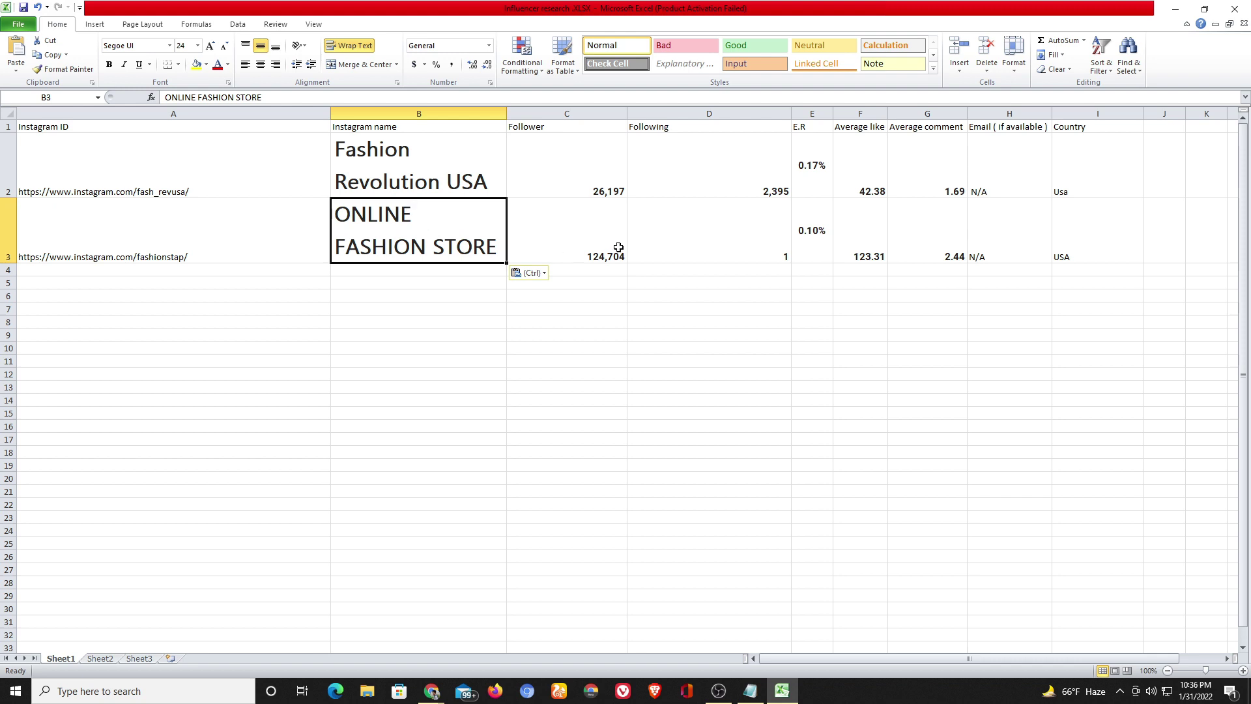
left_click(675, 229)
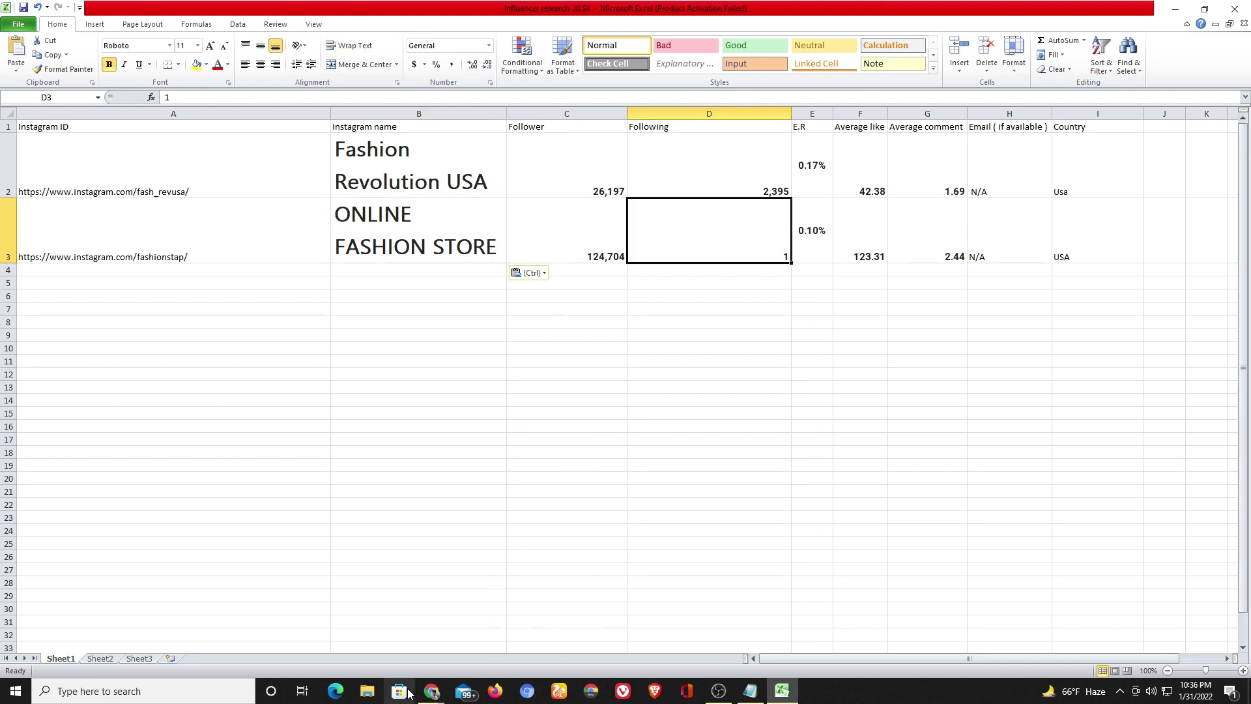
Switch to the browser, close the fashionstap profile, and look through the posts on the fashion.world.7 profile.
mouse_move(431, 691)
left_click(390, 659)
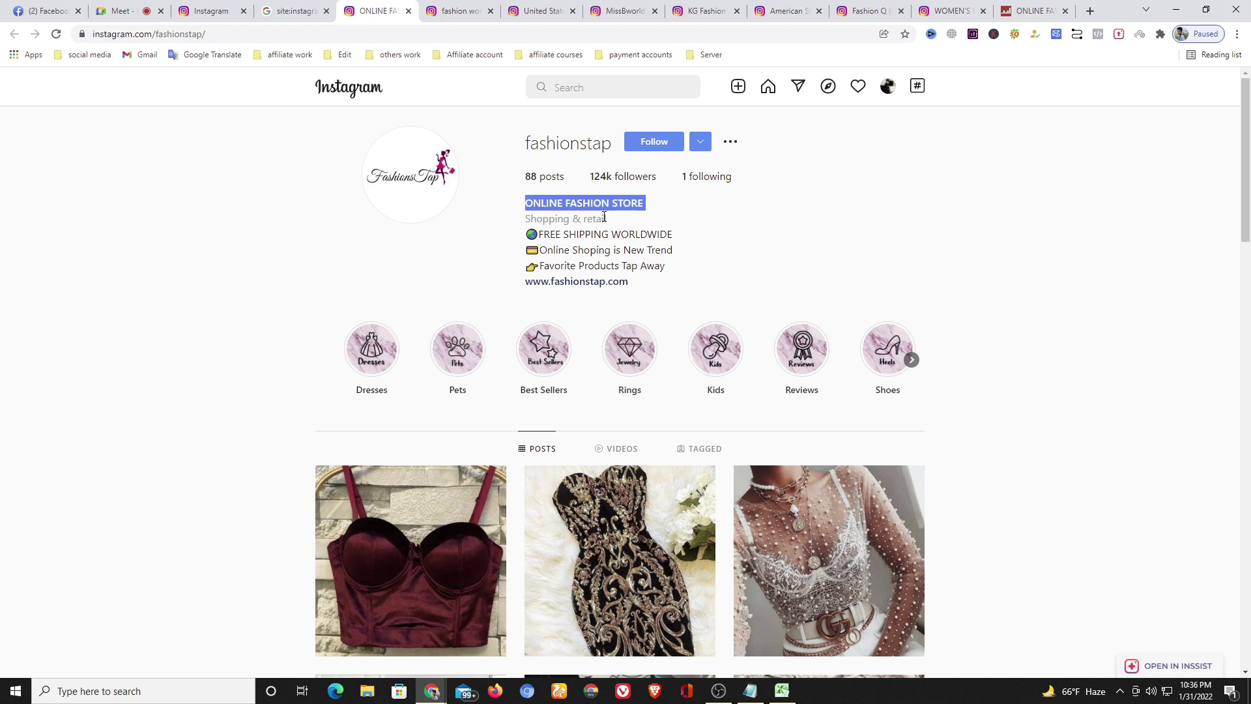
left_click(410, 13)
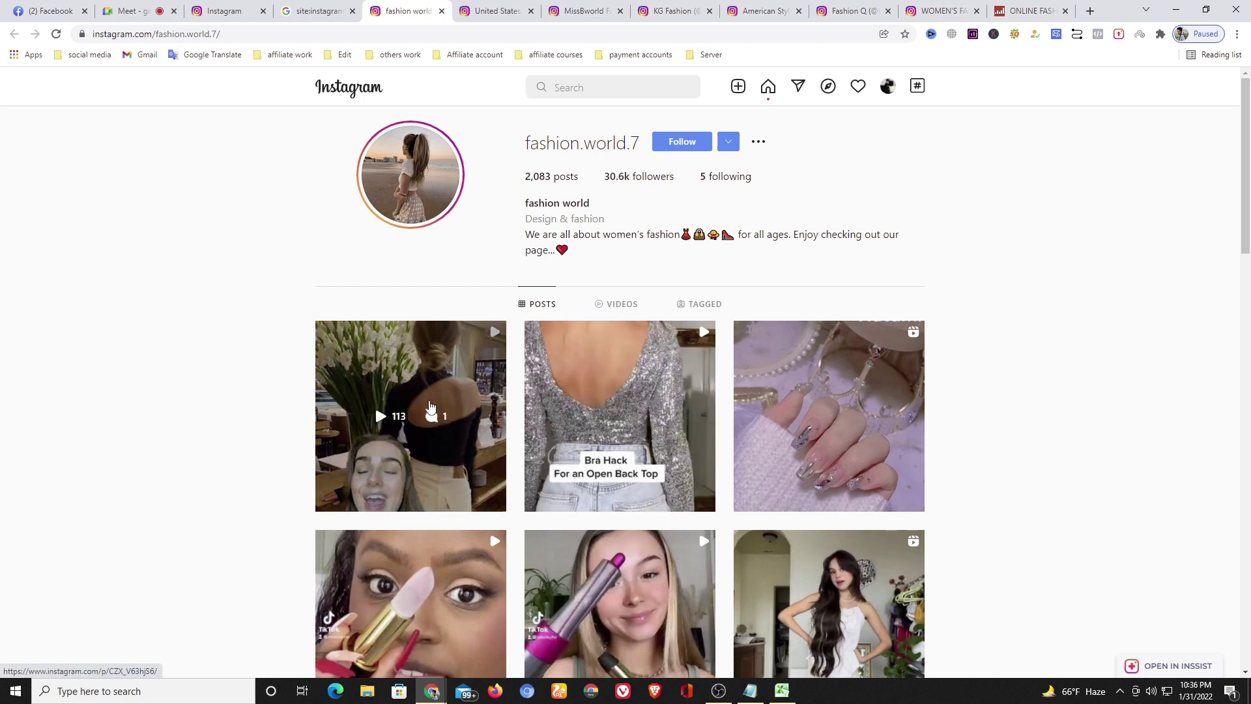
scroll(730, 381, "down", 4)
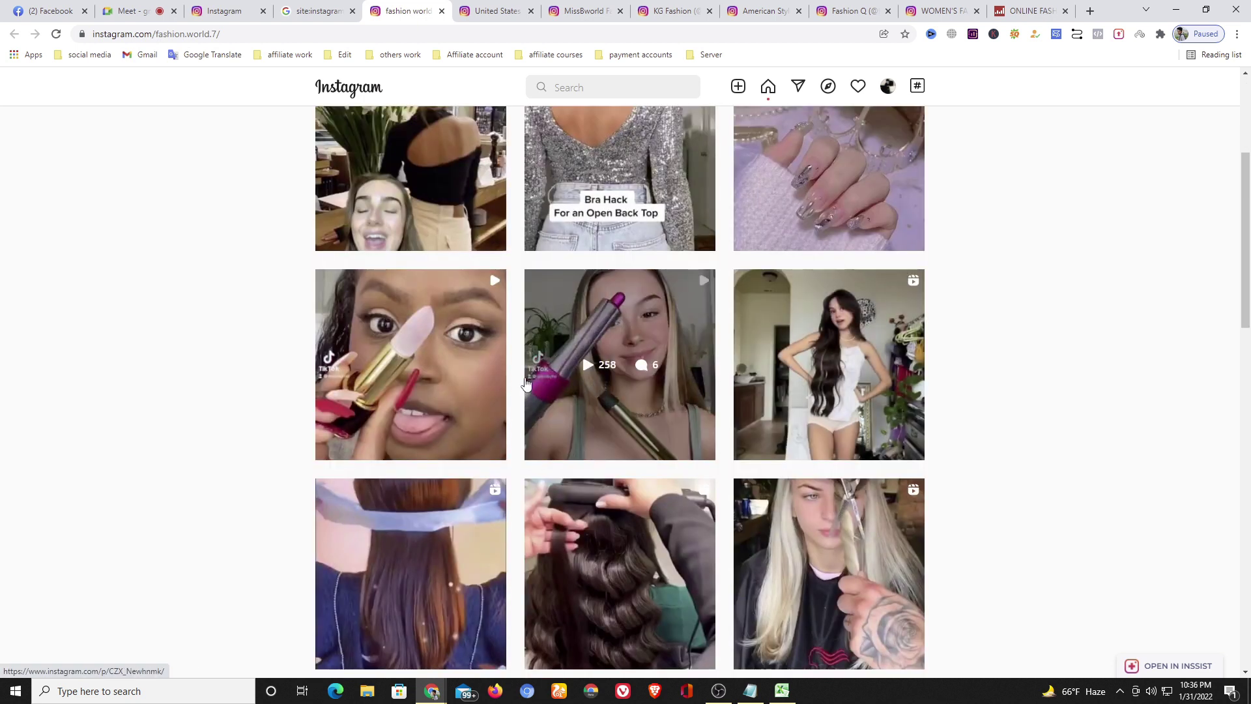
scroll(456, 294, "down", 5)
scroll(509, 290, "up", 3)
scroll(509, 290, "up", 6)
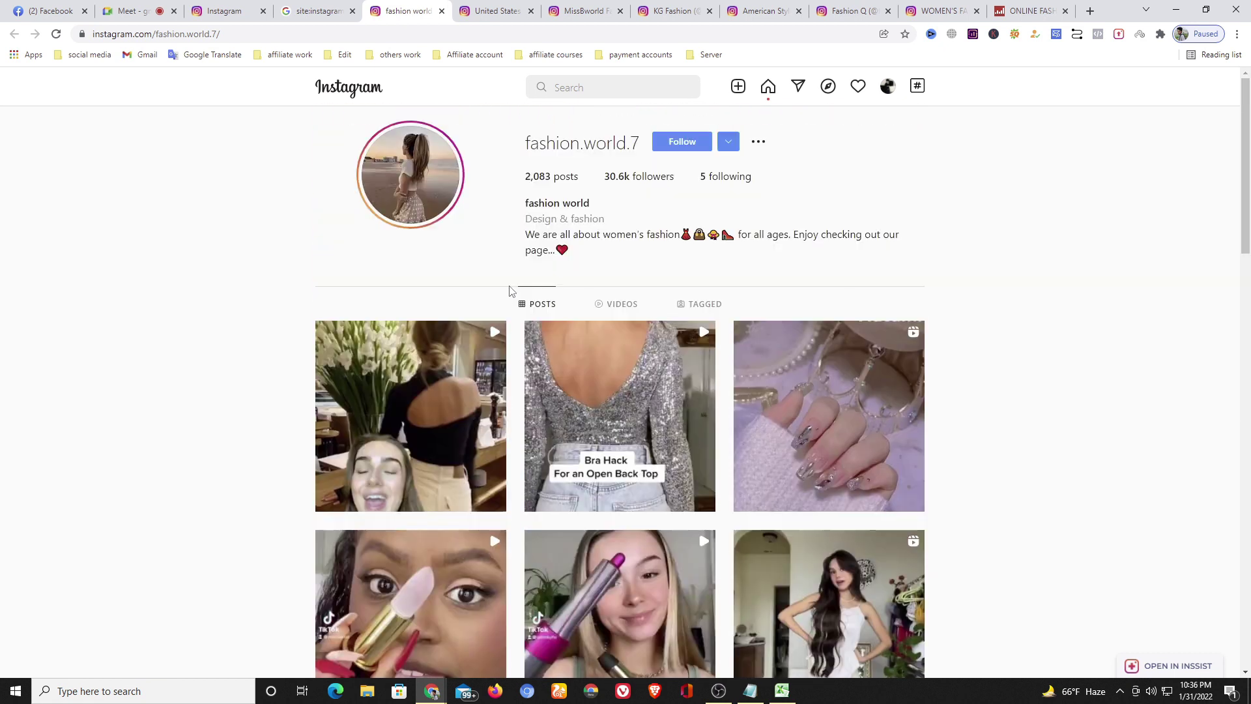
Look up the username fashion.world.7 on Social Blade and check its average likes.
triple_click(606, 146)
right_click(607, 146)
left_click(630, 160)
left_click(1027, 10)
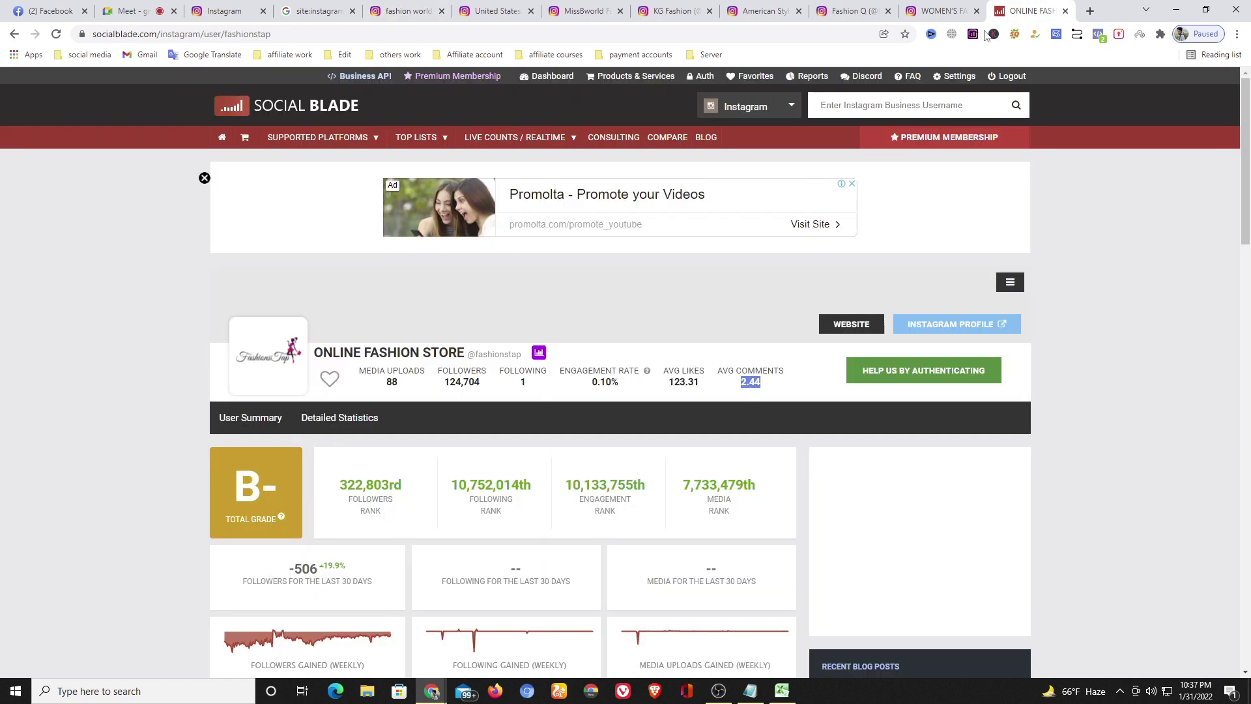
left_click(858, 111)
key("ctrl+v")
left_click(1015, 106)
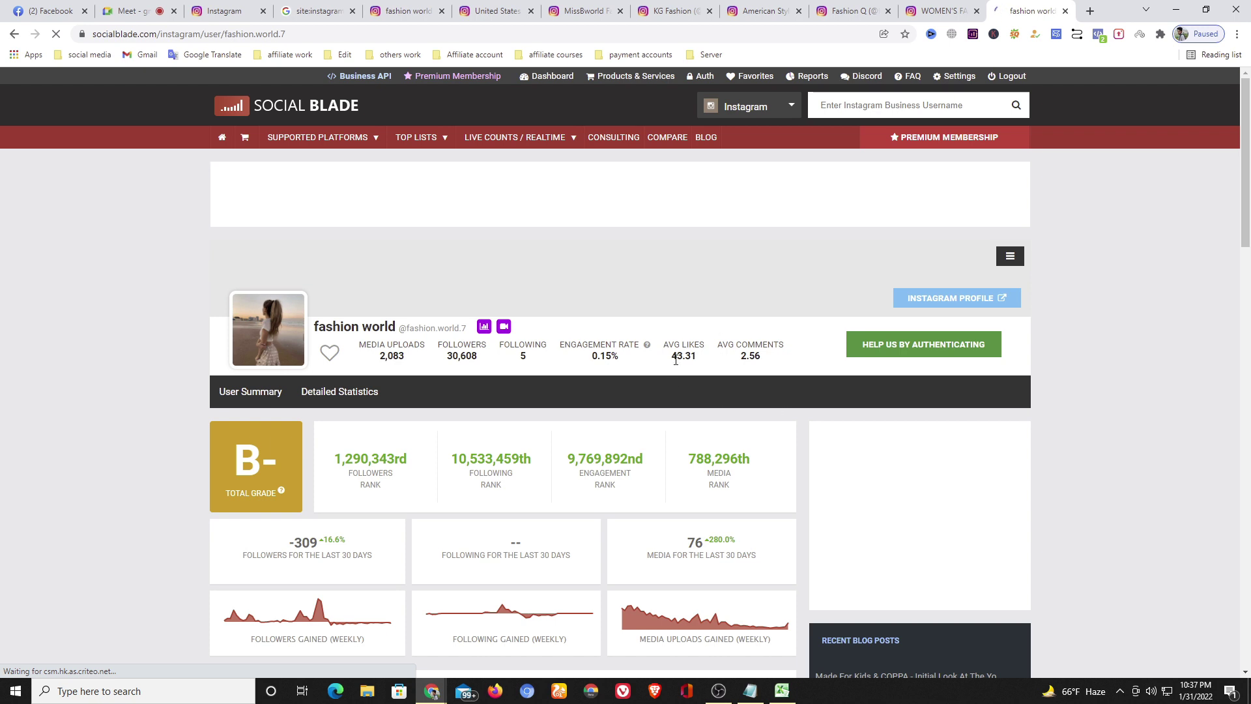
double_click(684, 385)
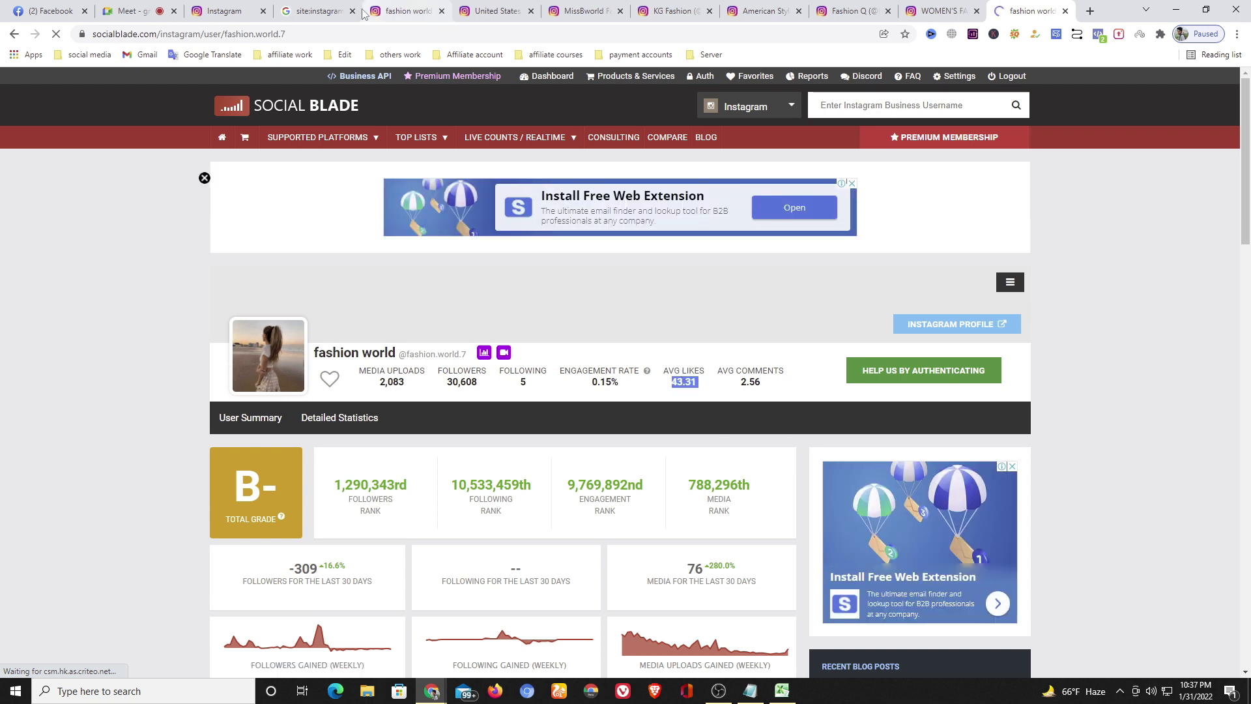
Close the fashion.world.7, united_states_fashion24 and missbworldfashion Instagram profiles.
left_click(386, 11)
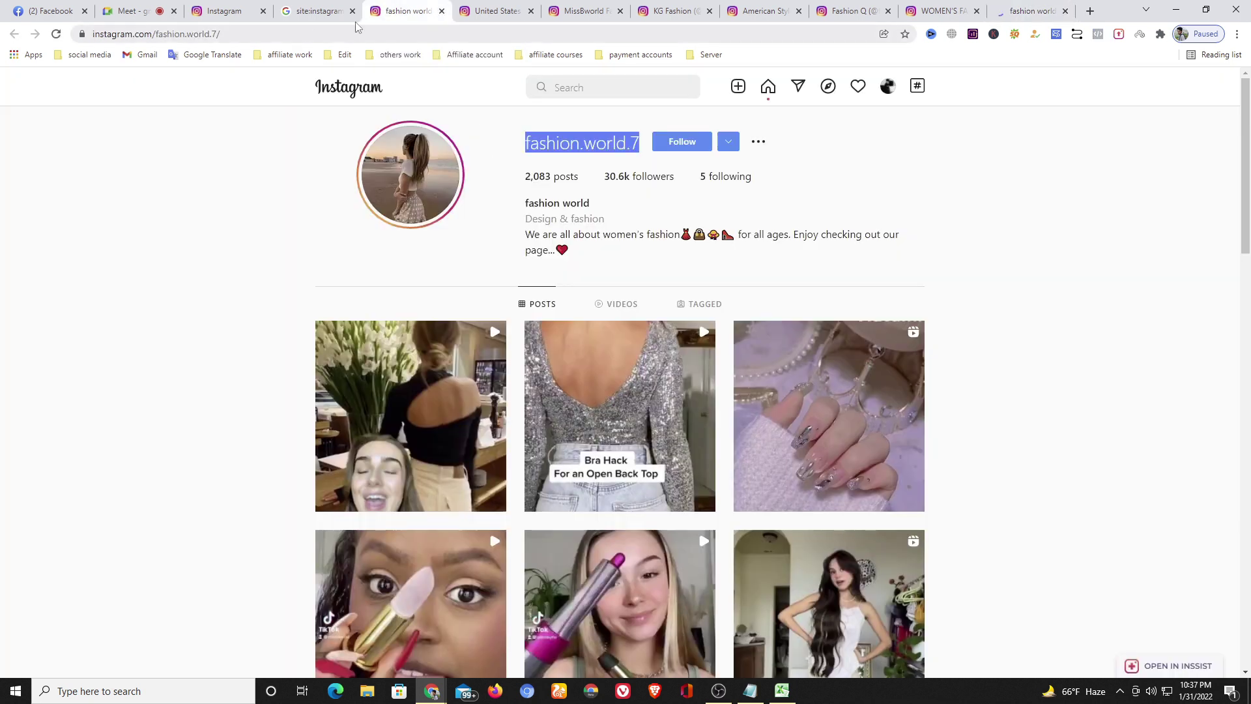
left_click(442, 11)
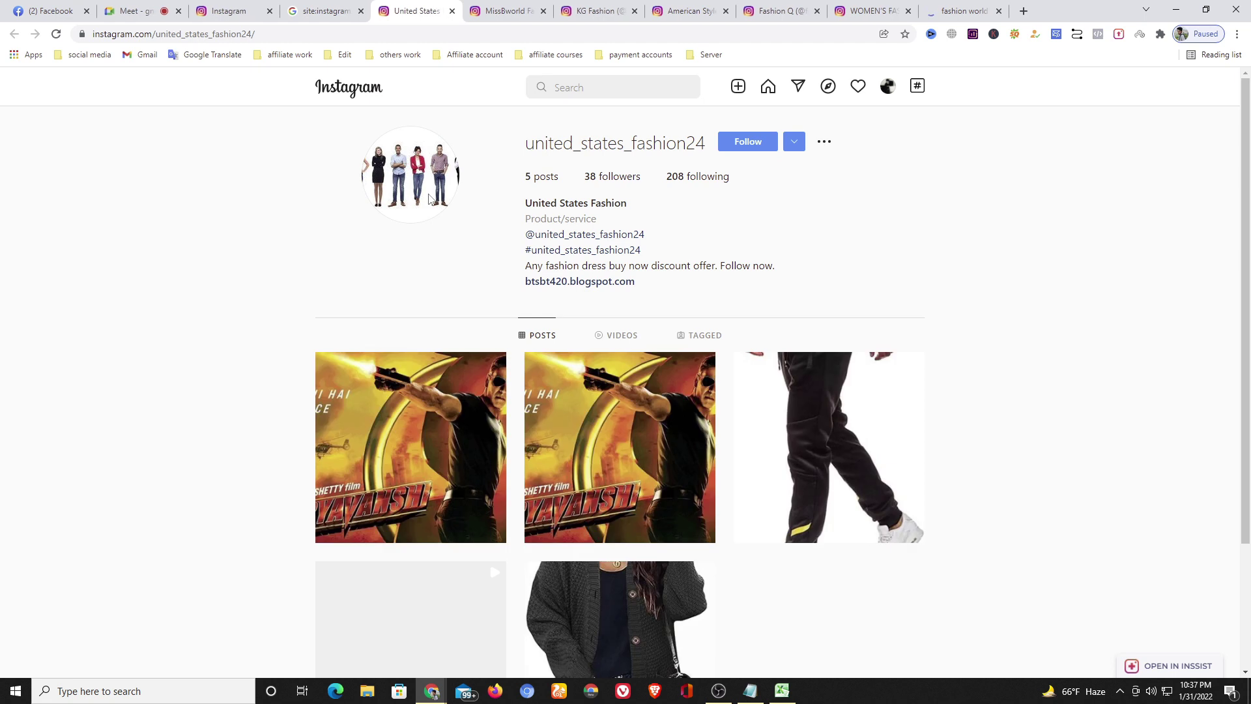
left_click(483, 11)
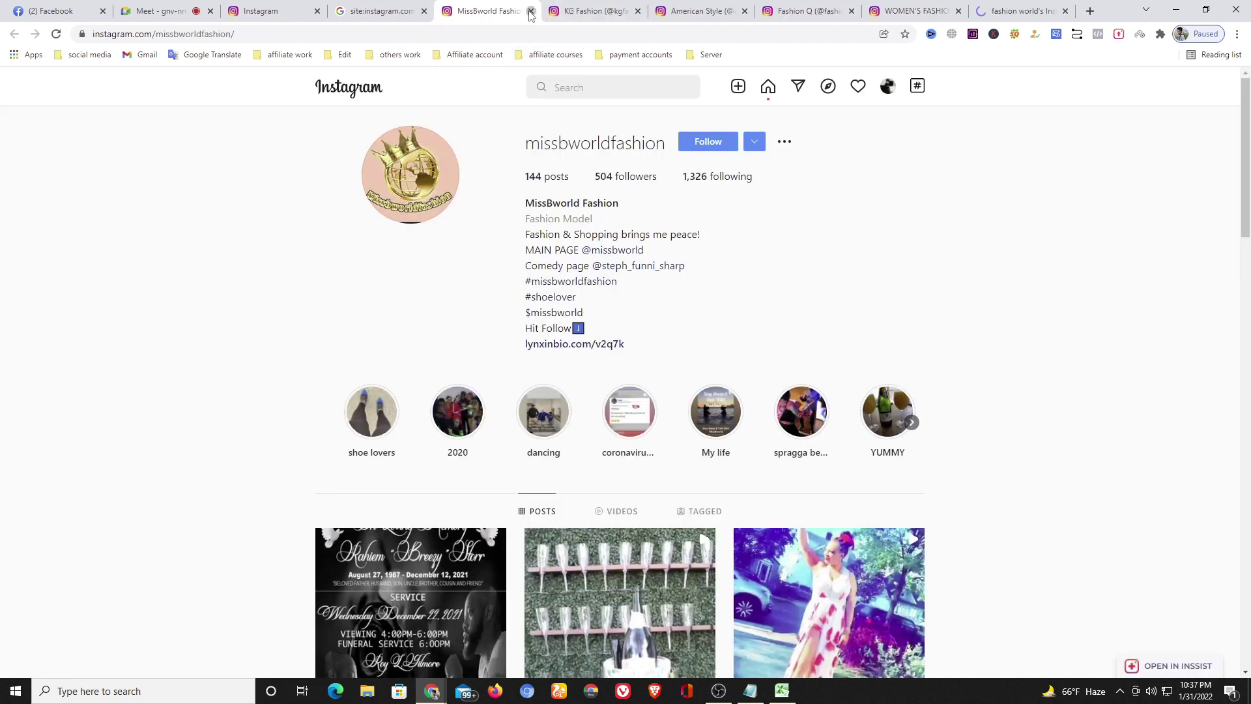
key("ctrl+w")
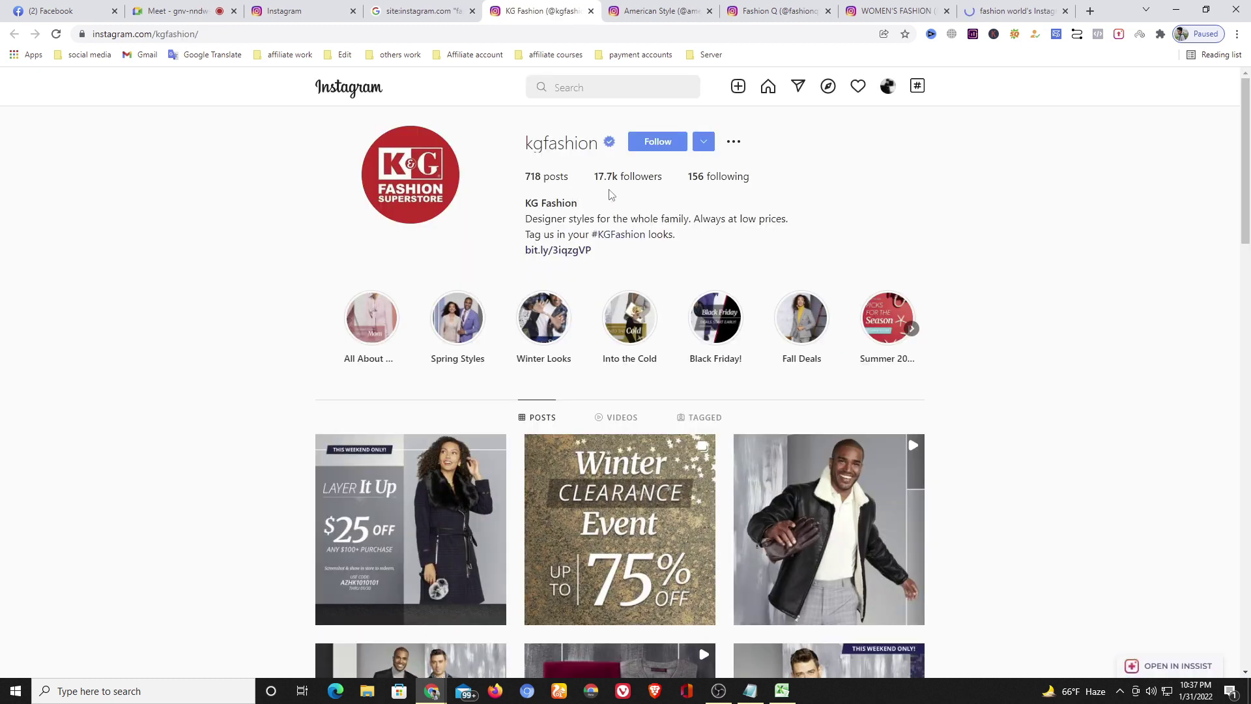
Look through the posts on the kgfashion Instagram profile and close it.
scroll(782, 495, "down", 2)
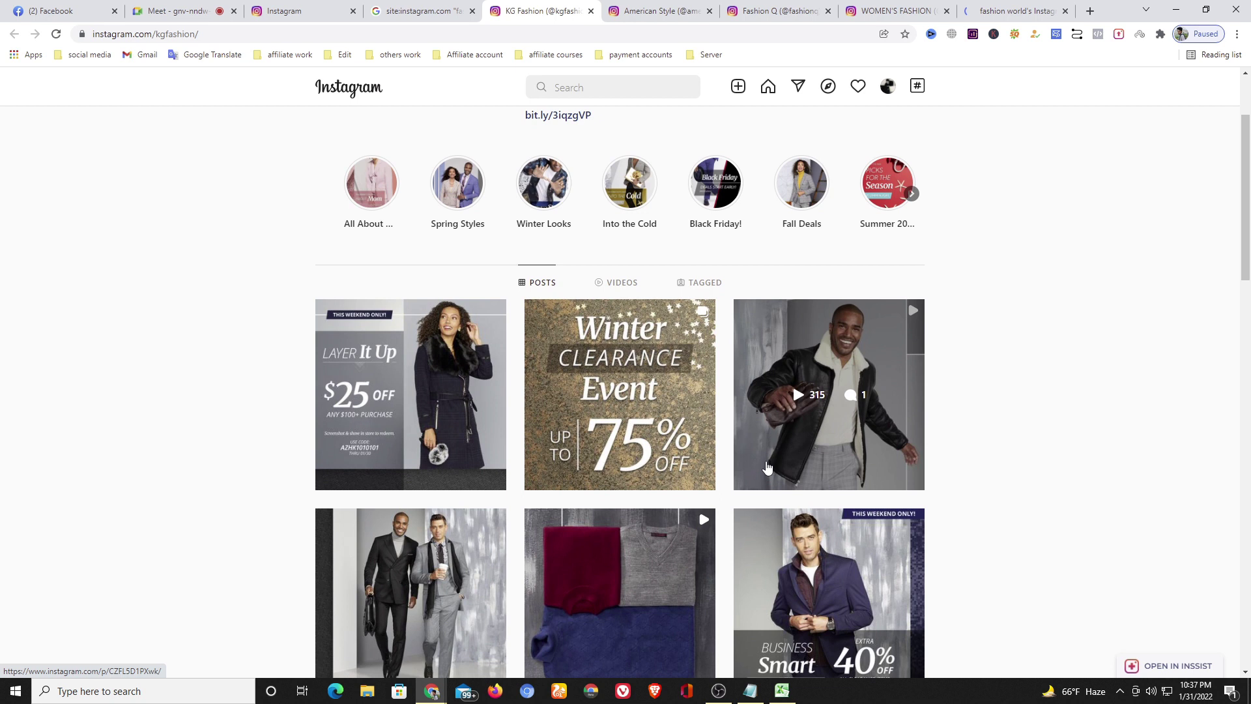
scroll(768, 467, "down", 3)
scroll(768, 467, "up", 4)
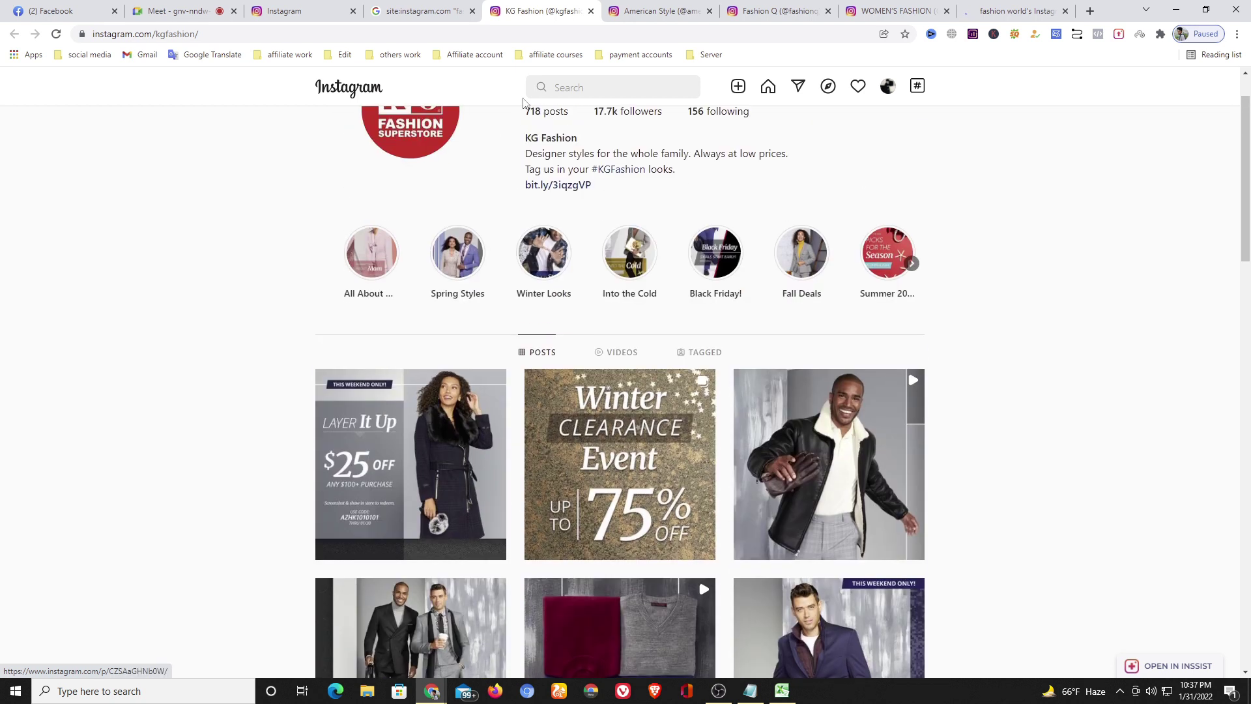
left_click(591, 11)
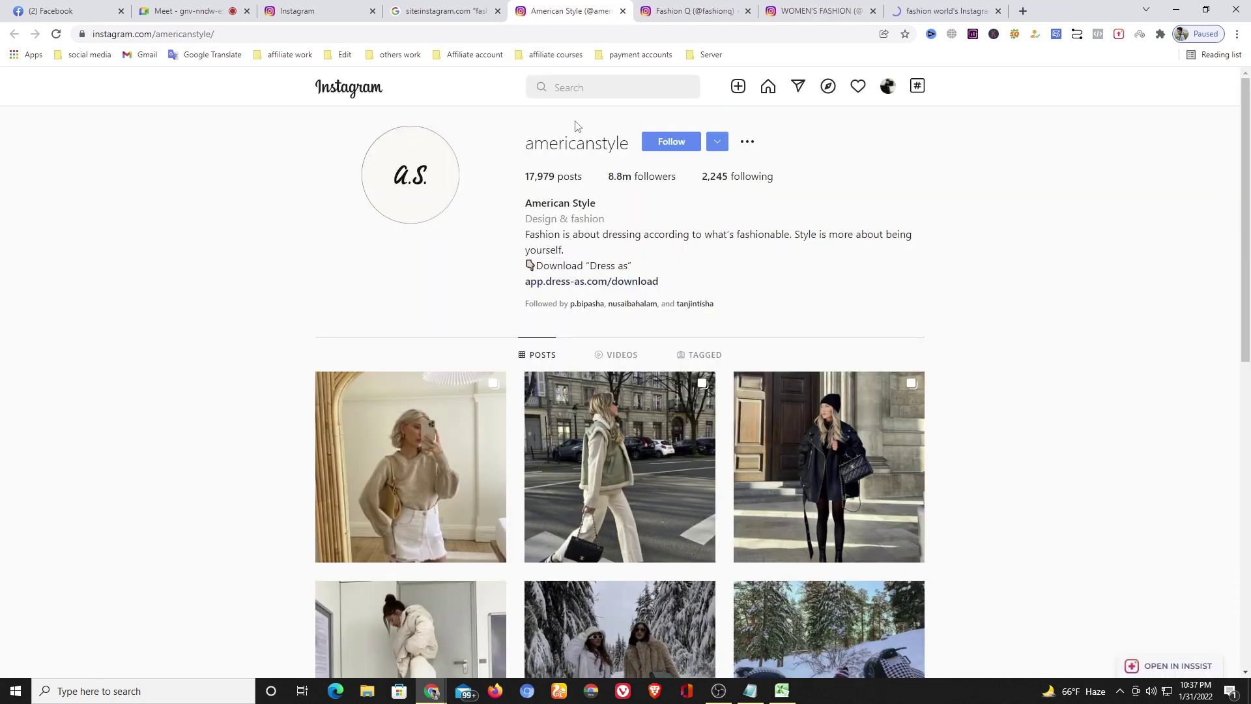
Look up the username americanstyle on Social Blade and check its engagement statistics, including the average likes.
mouse_move(626, 185)
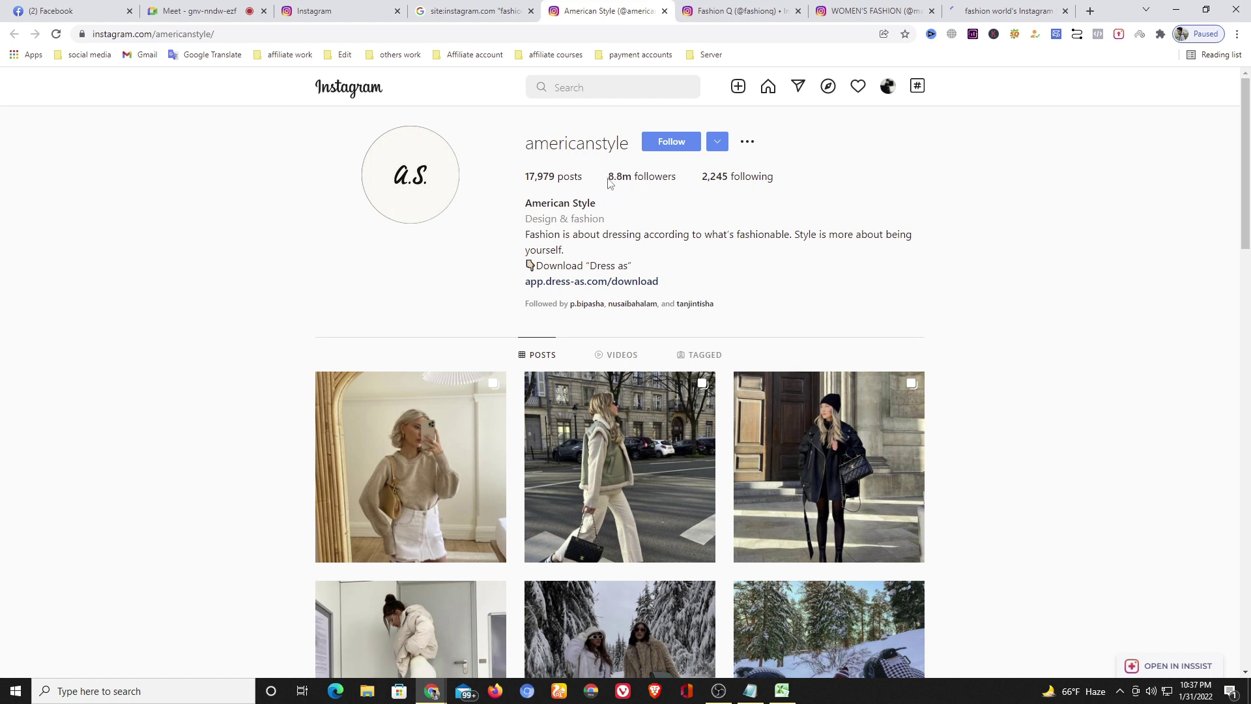
triple_click(577, 144)
right_click(576, 147)
left_click(600, 158)
left_click(1007, 11)
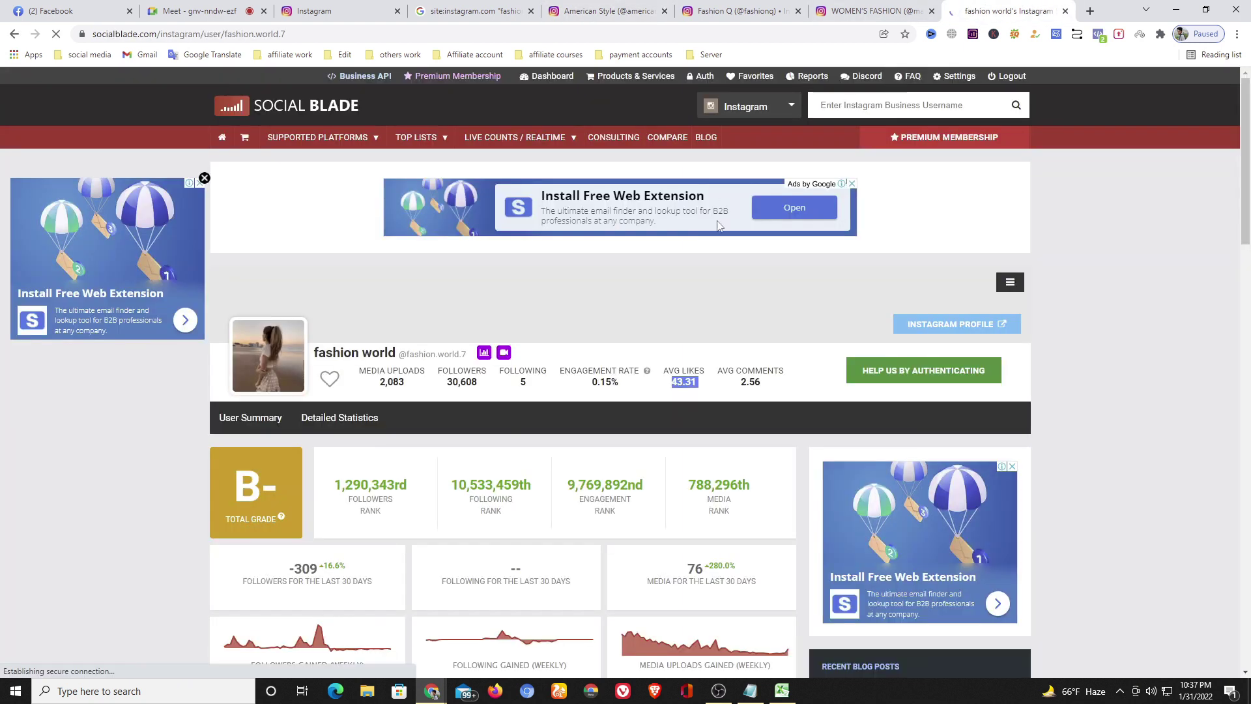
left_click(893, 104)
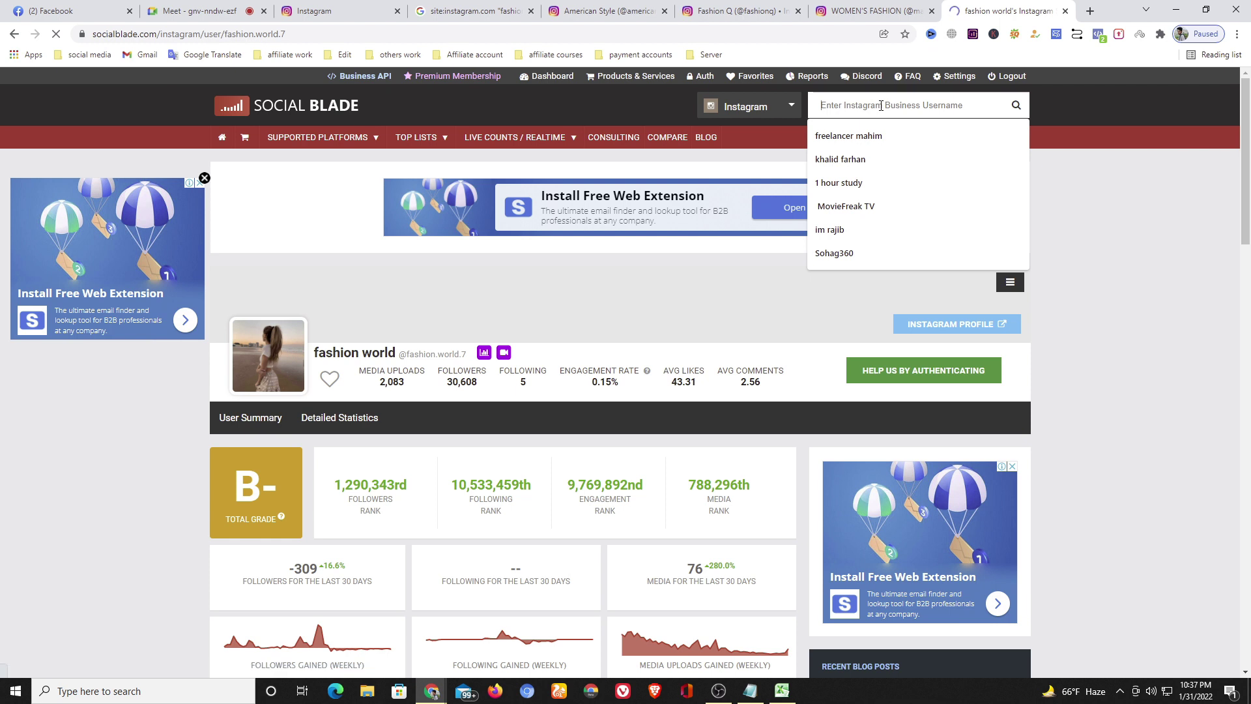
key("ctrl+v")
key("Return")
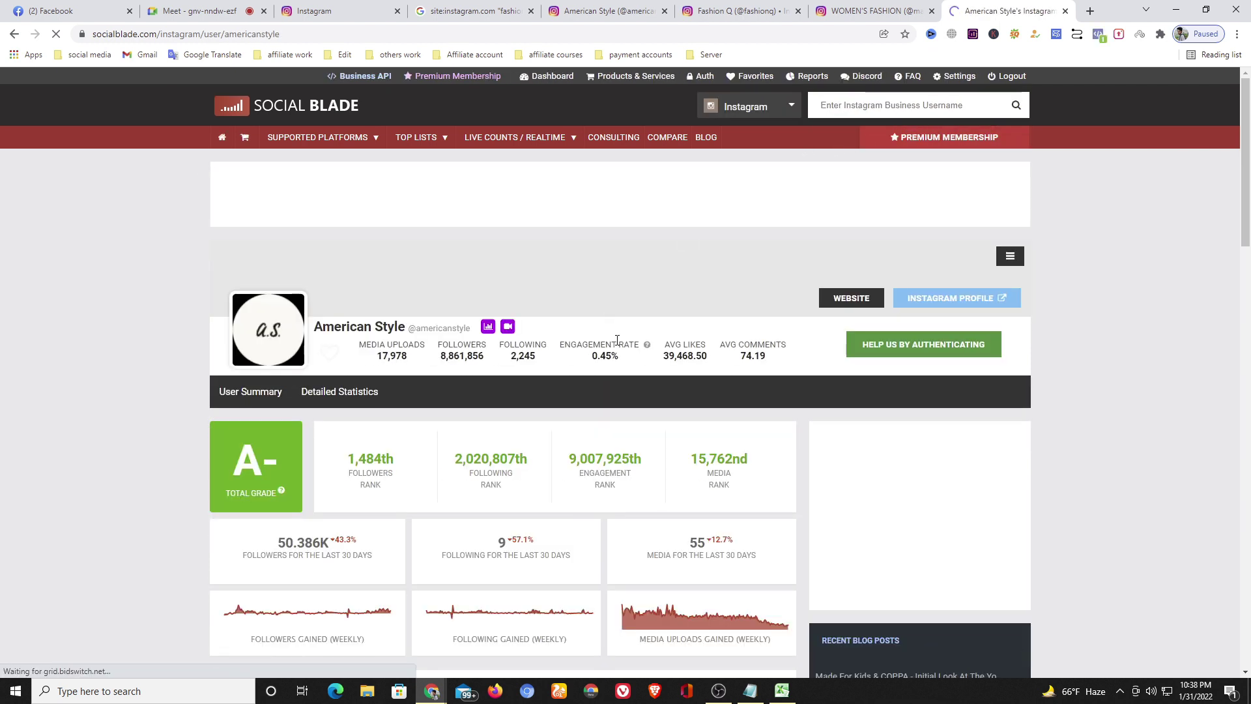
scroll(606, 326, "down", 2)
scroll(589, 288, "up", 1)
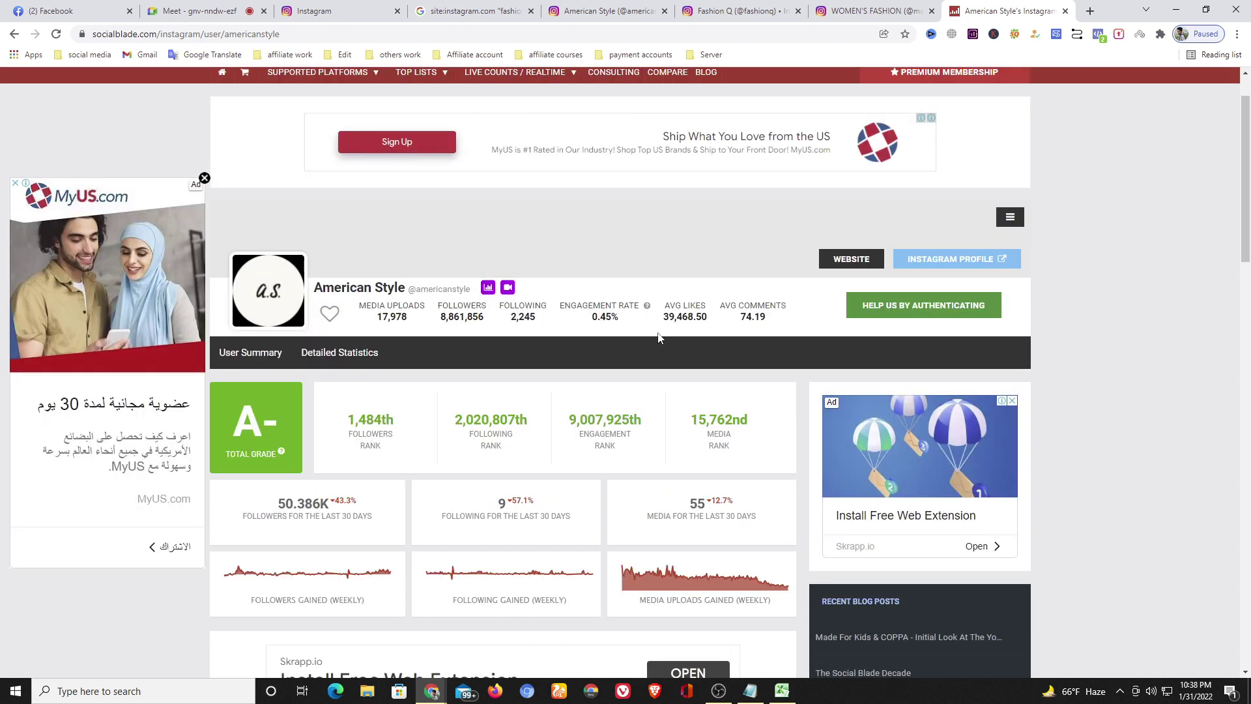
double_click(676, 318)
double_click(676, 318)
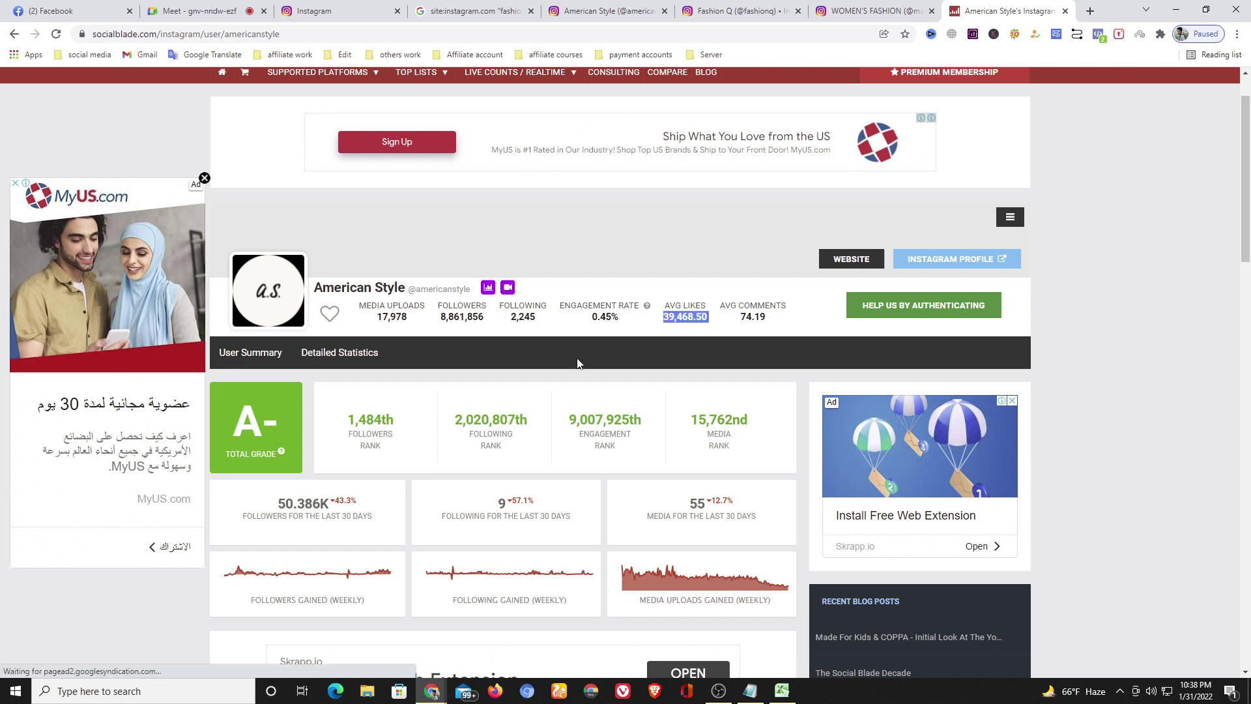
Revisit the americanstyle Instagram profile, and check the follower counts in cells C3 and C2 of the Excel sheet.
left_click(382, 19)
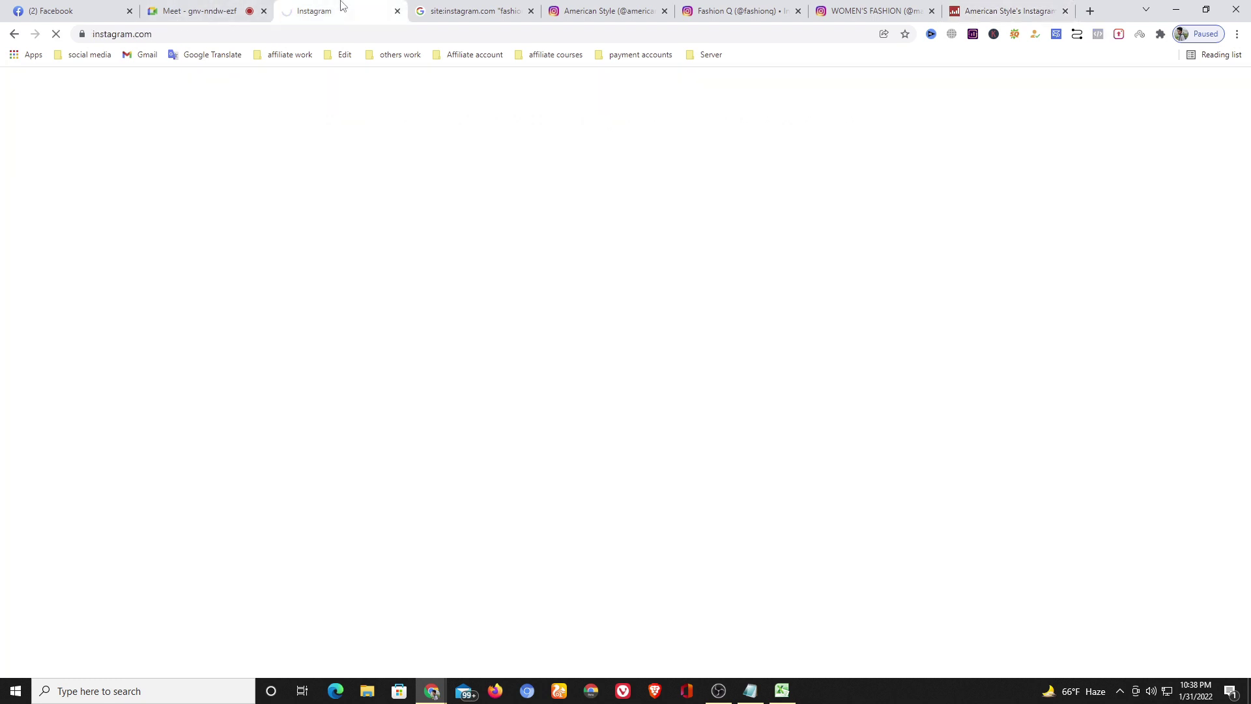
left_click(475, 11)
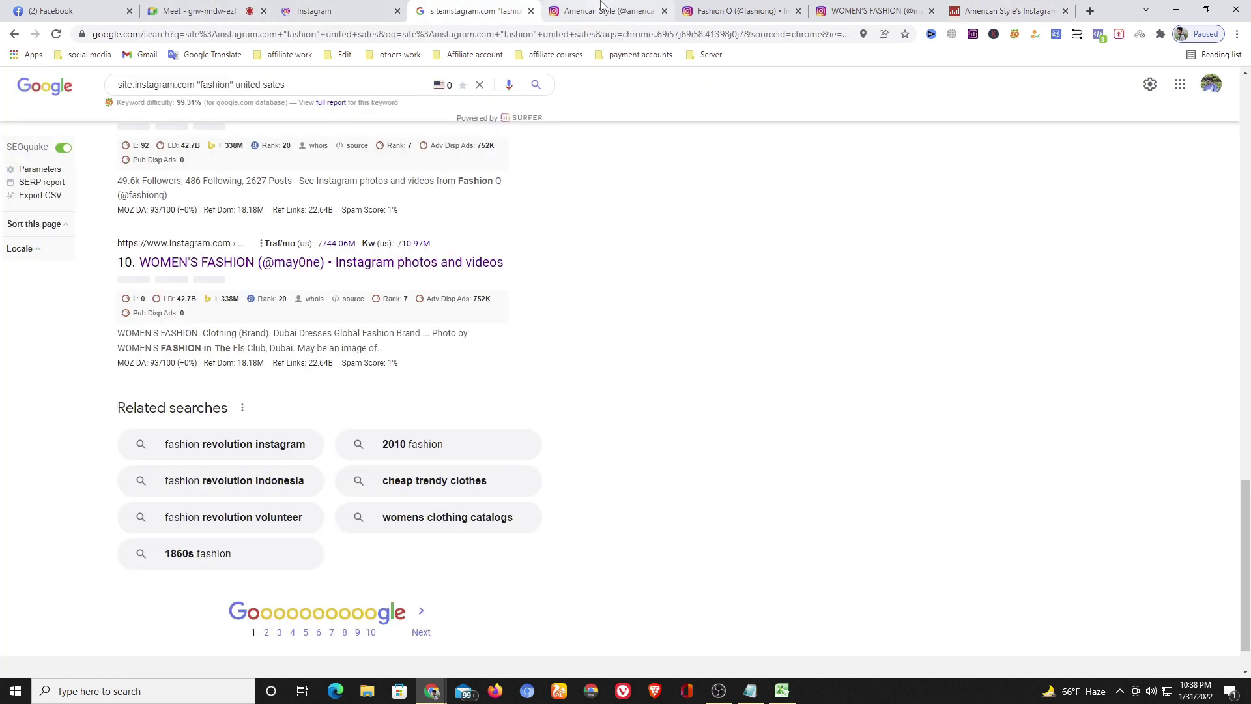
left_click(601, 11)
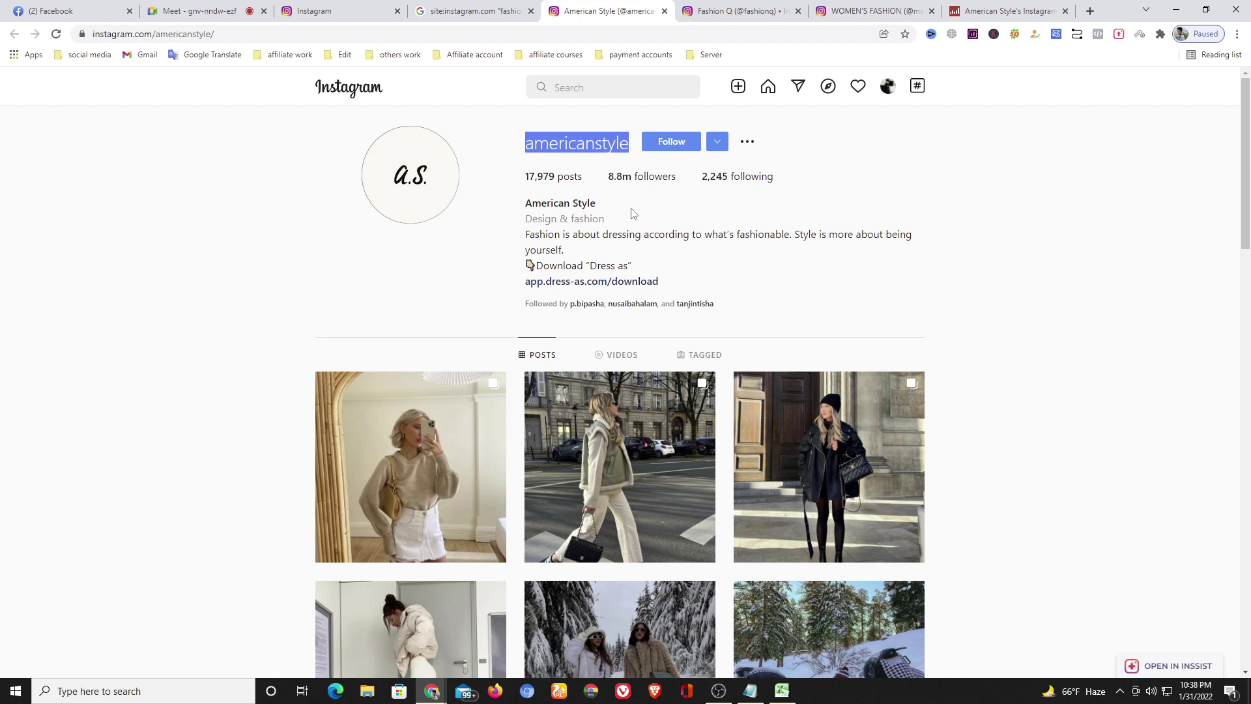
left_click(788, 691)
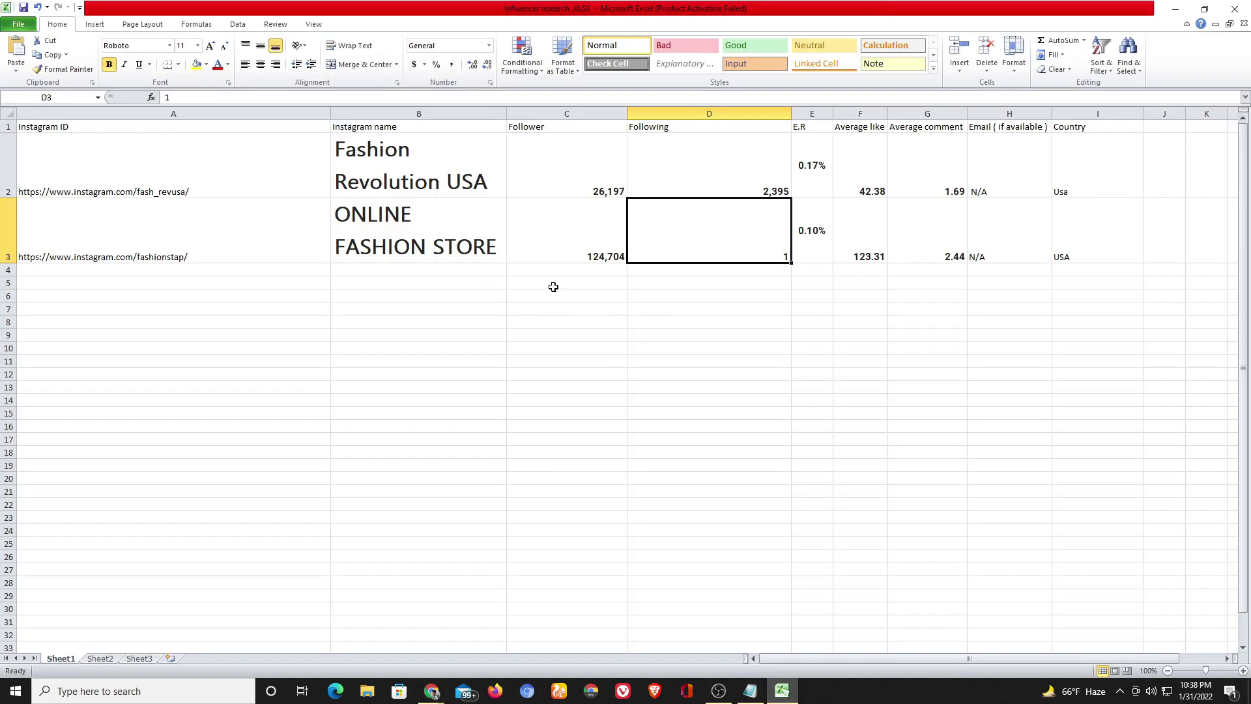
left_click(567, 227)
left_click(596, 176)
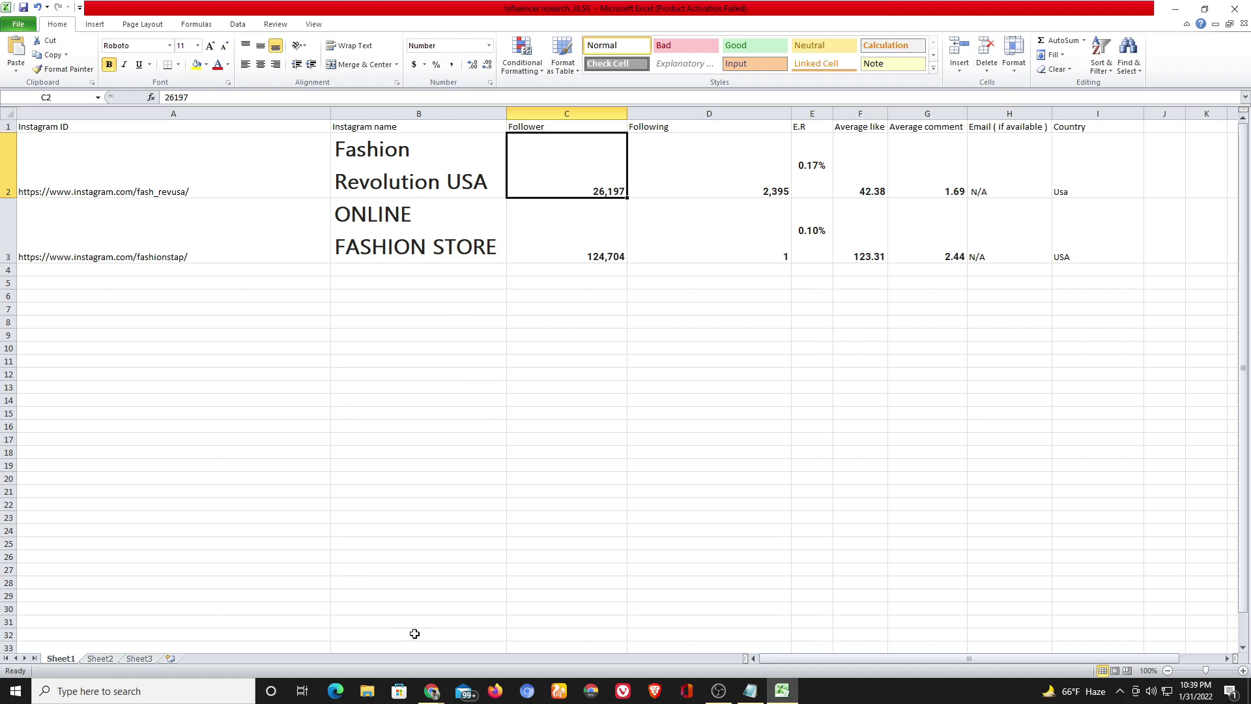
Return to the americanstyle Instagram profile in the browser and close it.
mouse_move(431, 691)
left_click(358, 619)
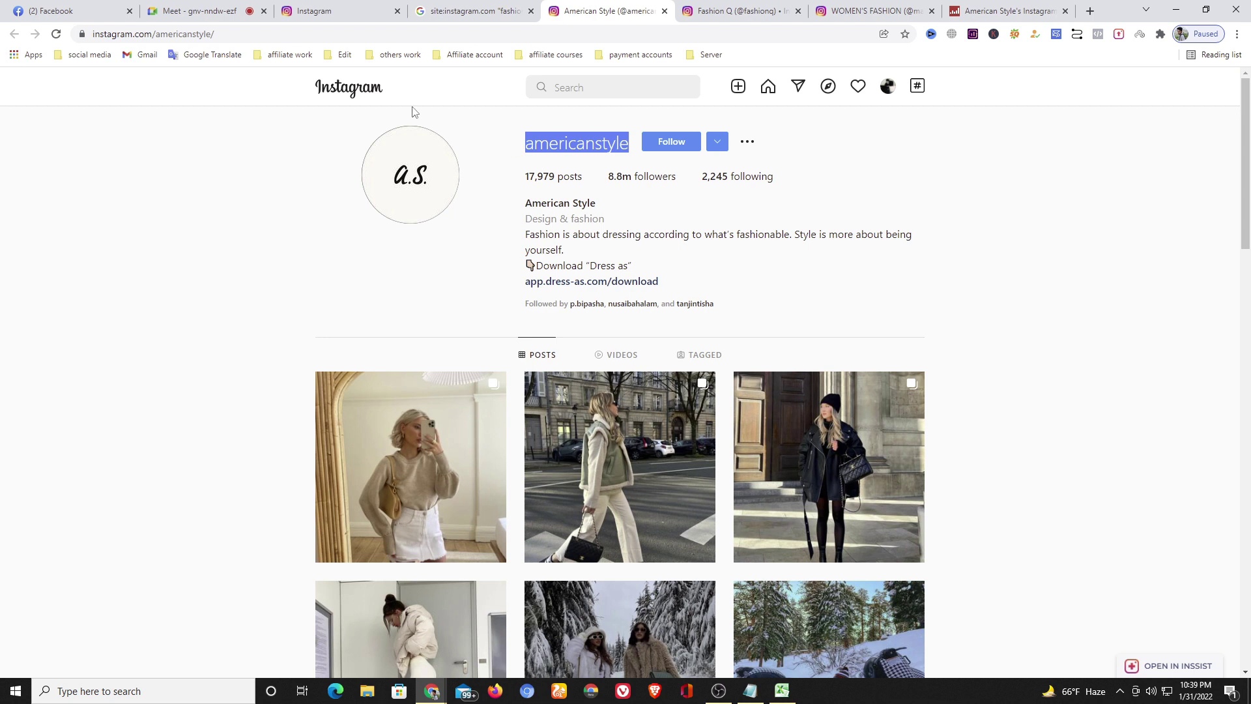
left_click(664, 11)
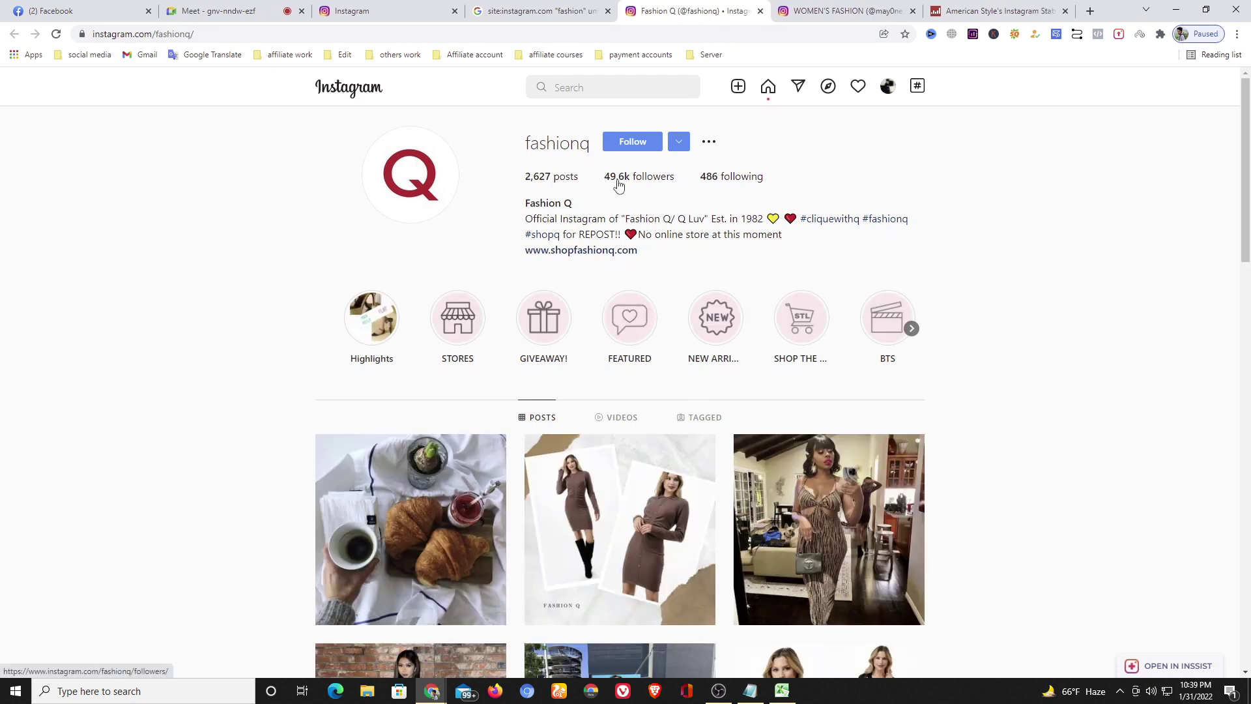
Look up the username fashionq on Social Blade and check its follower and engagement statistics.
triple_click(561, 144)
right_click(566, 149)
left_click(580, 153)
left_click(998, 11)
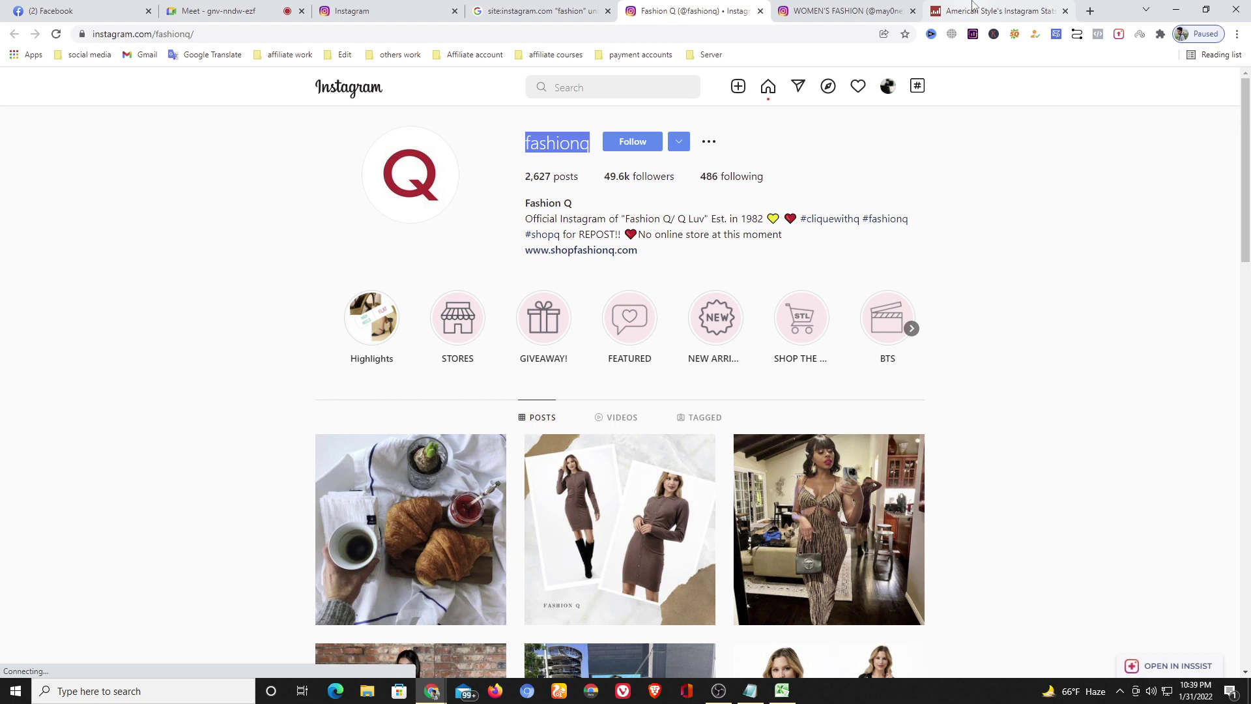
scroll(969, 98, "up", 1)
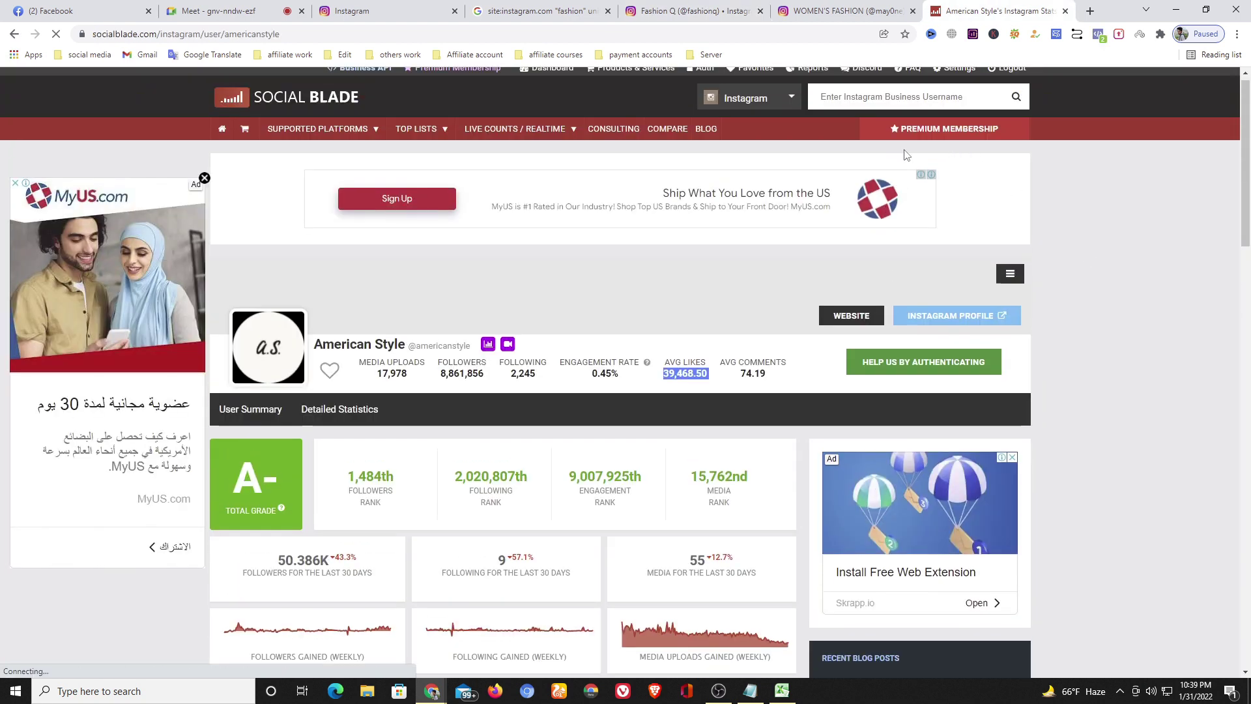
left_click(908, 104)
key("ctrl+v")
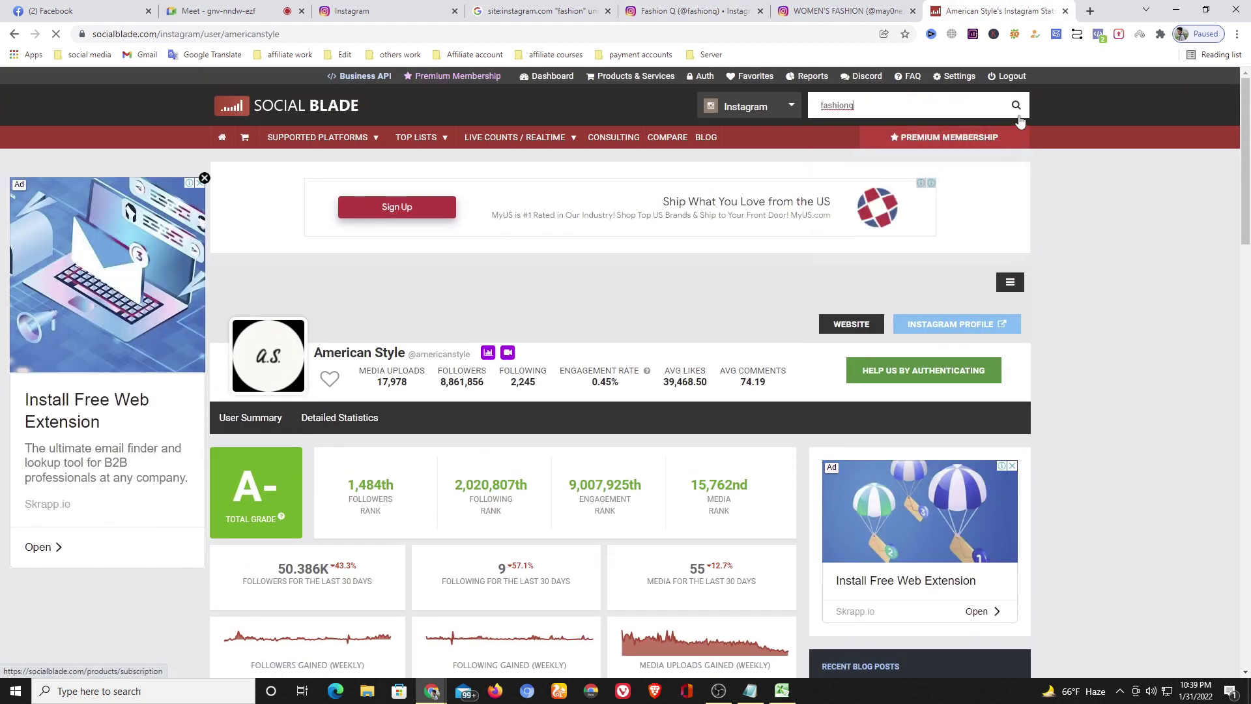
left_click(1016, 107)
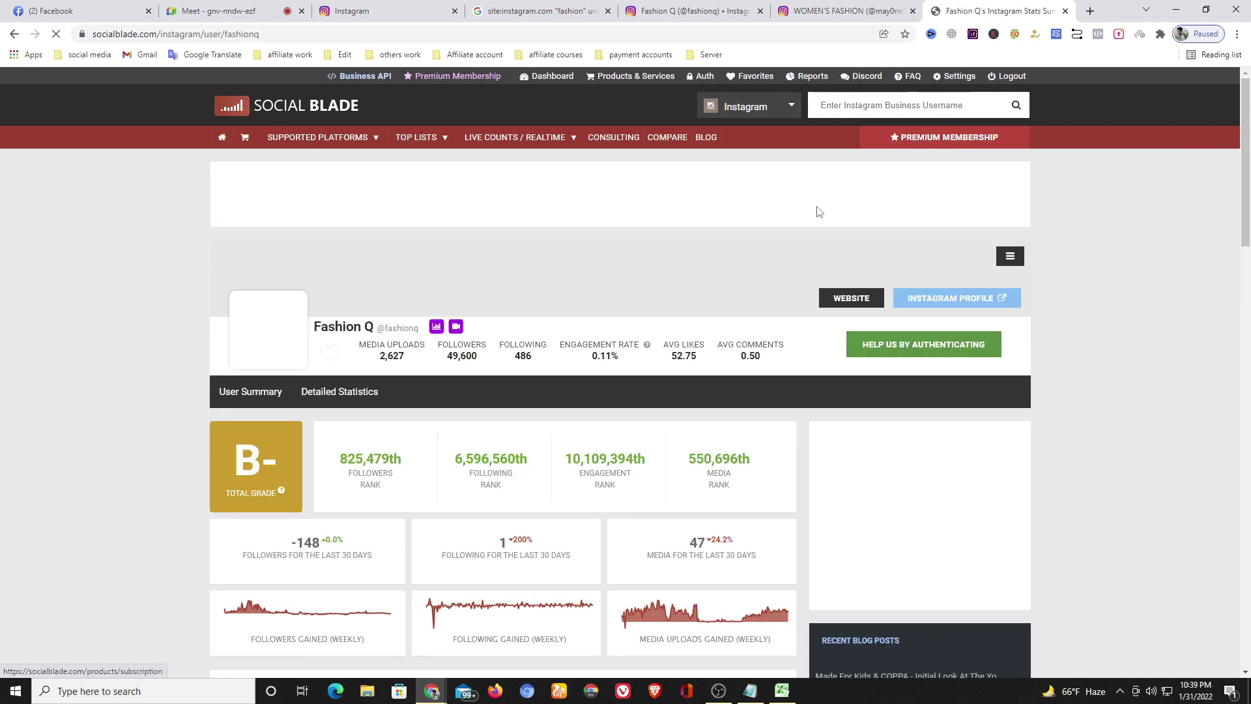
scroll(663, 300, "down", 1)
scroll(609, 246, "down", 2)
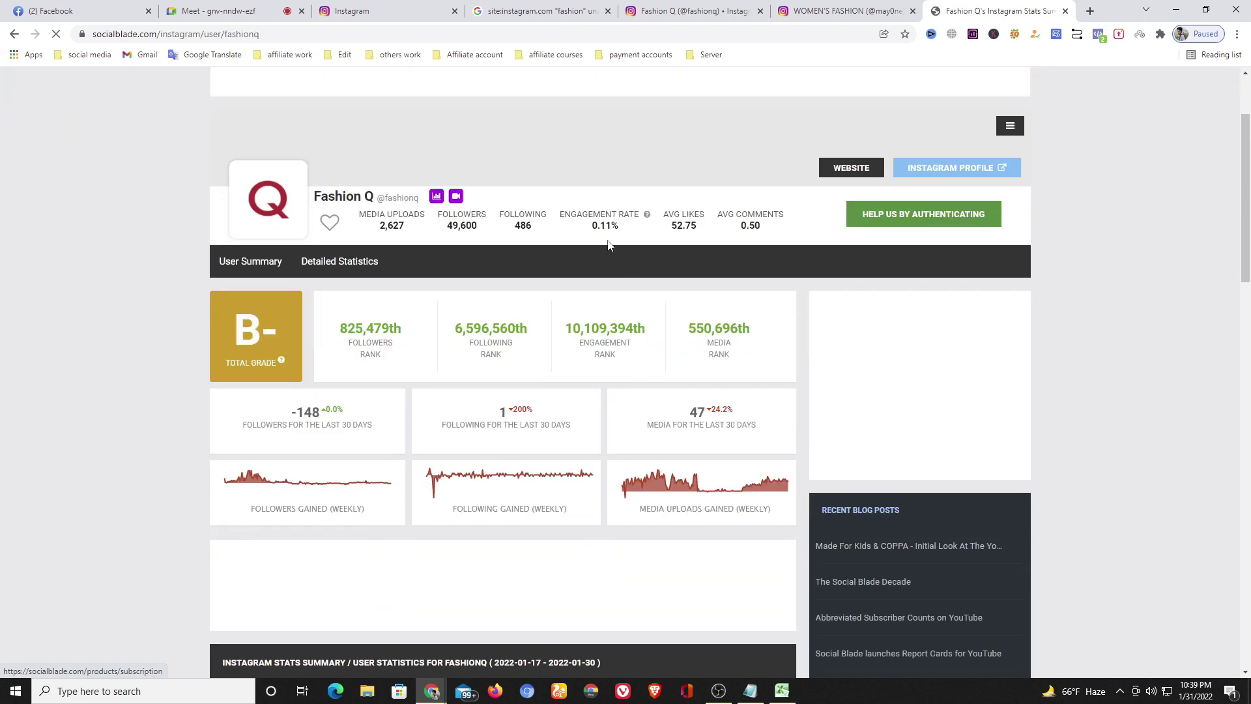
scroll(507, 248, "up", 3)
scroll(695, 334, "down", 1)
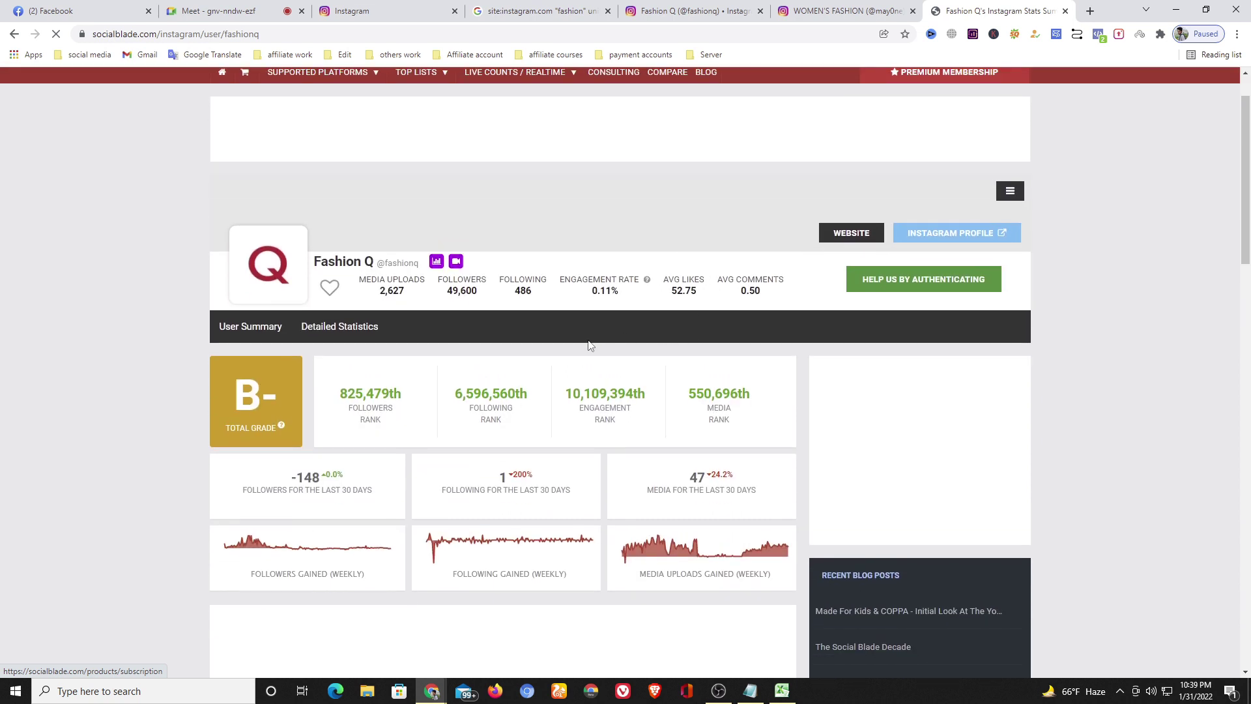
scroll(684, 342, "up", 1)
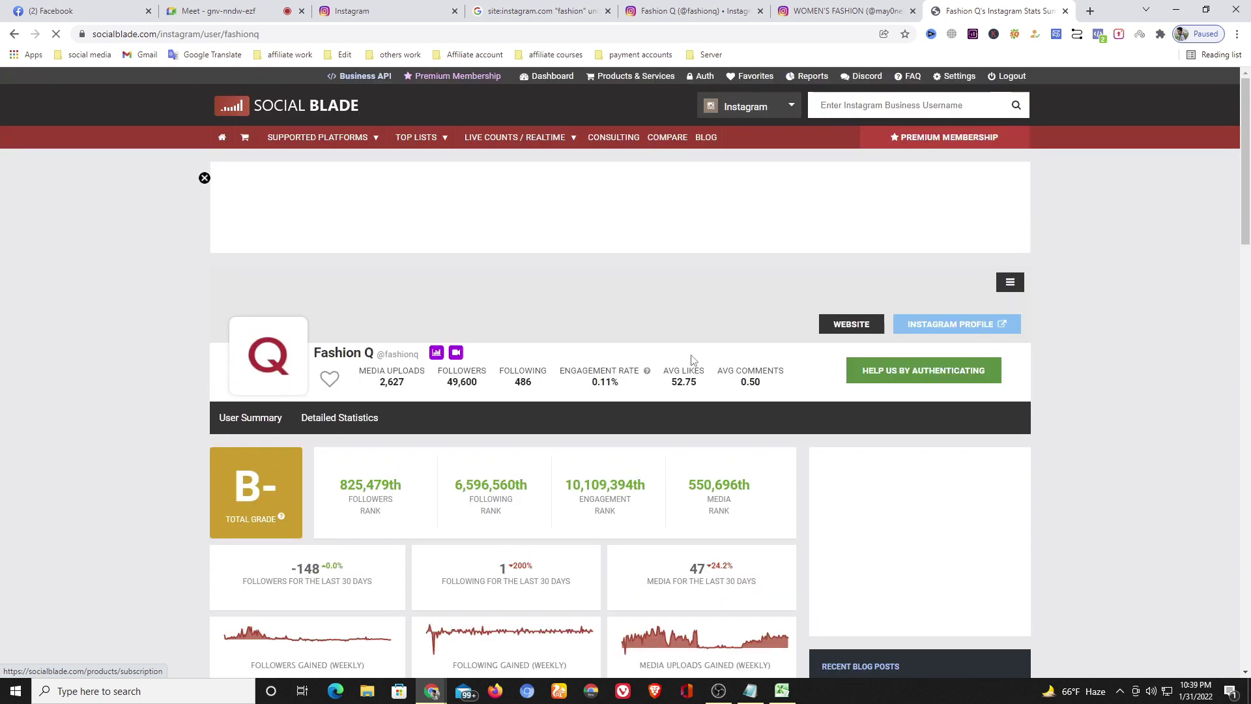
left_click(696, 11)
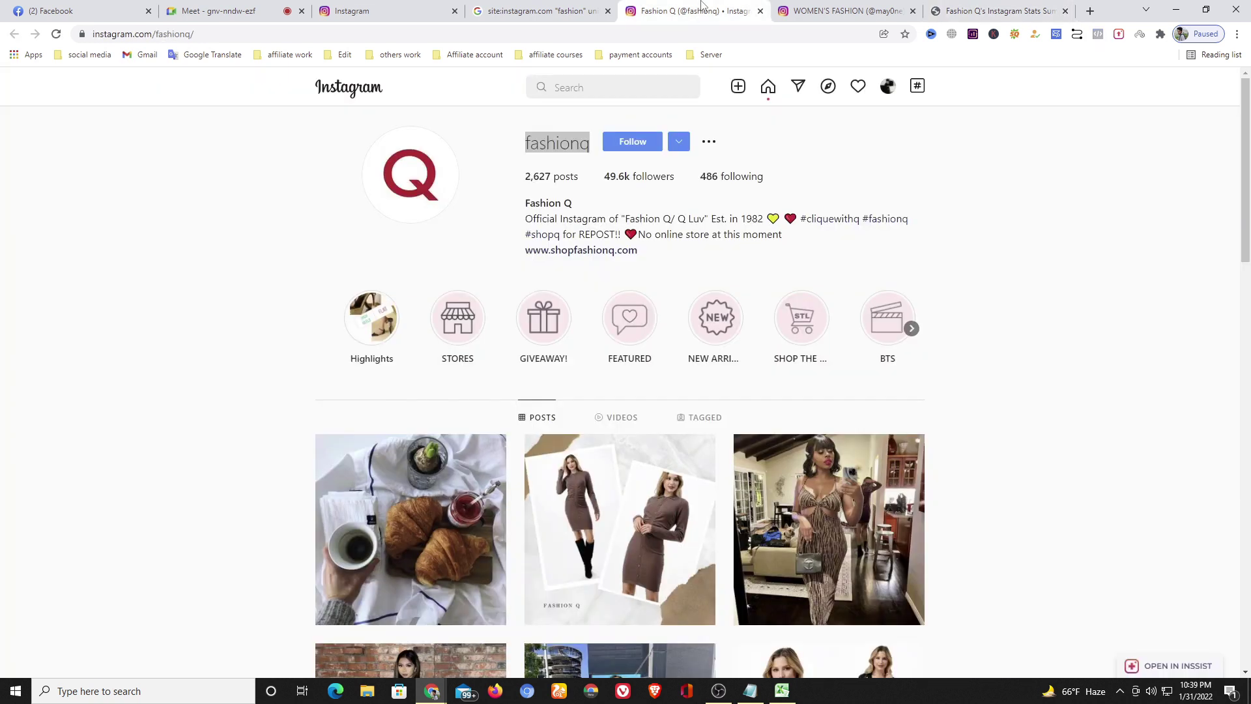
left_click(760, 11)
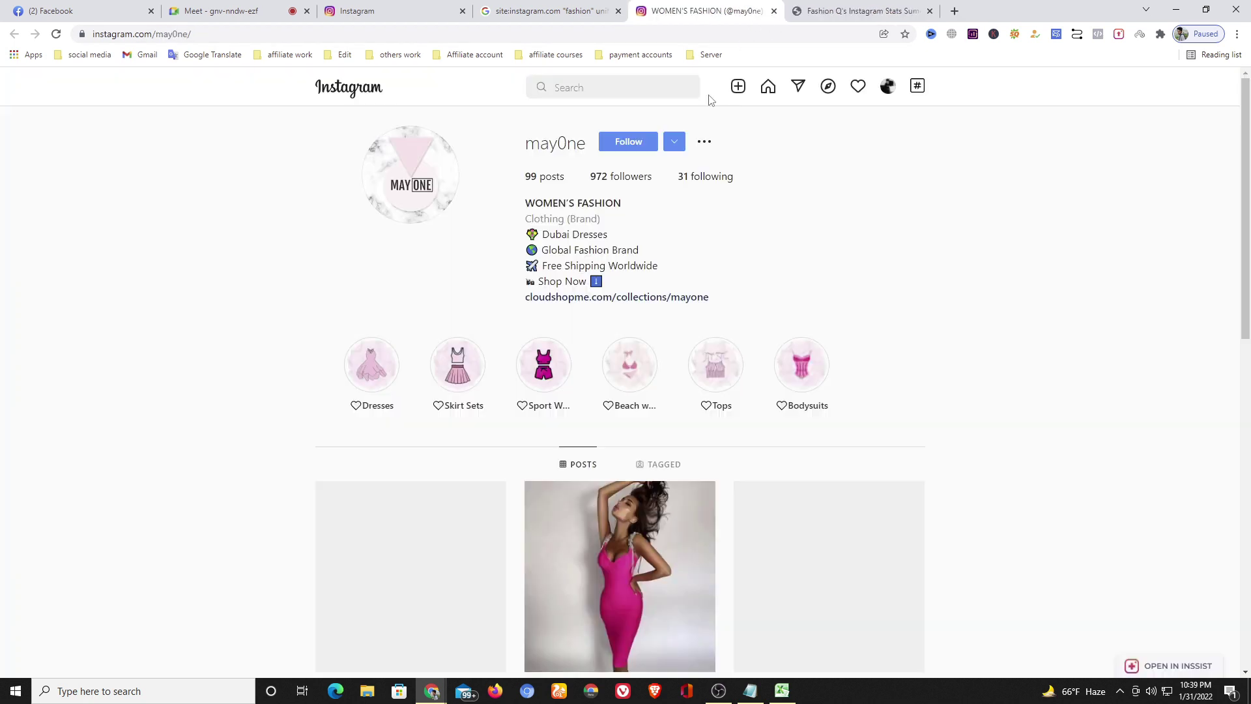
left_click(774, 11)
Go to page 2 of the Google results for the Instagram fashion search.
left_click(600, 13)
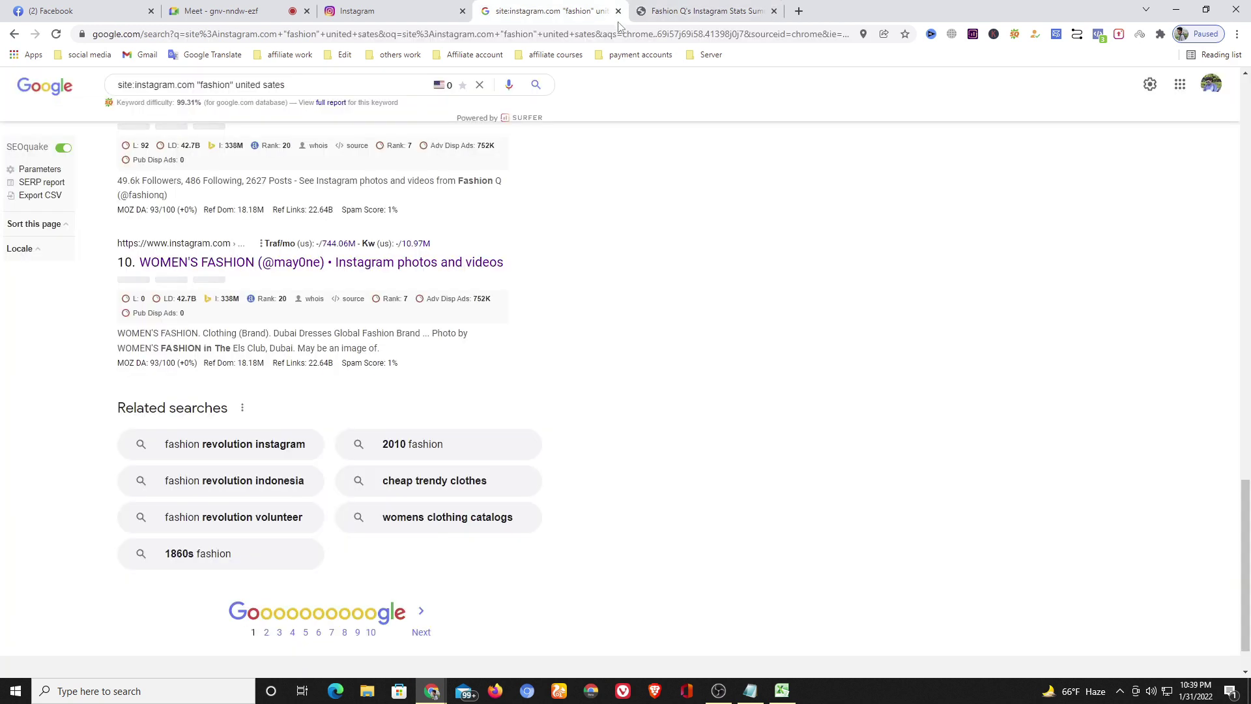
scroll(378, 580, "down", 2)
left_click(266, 579)
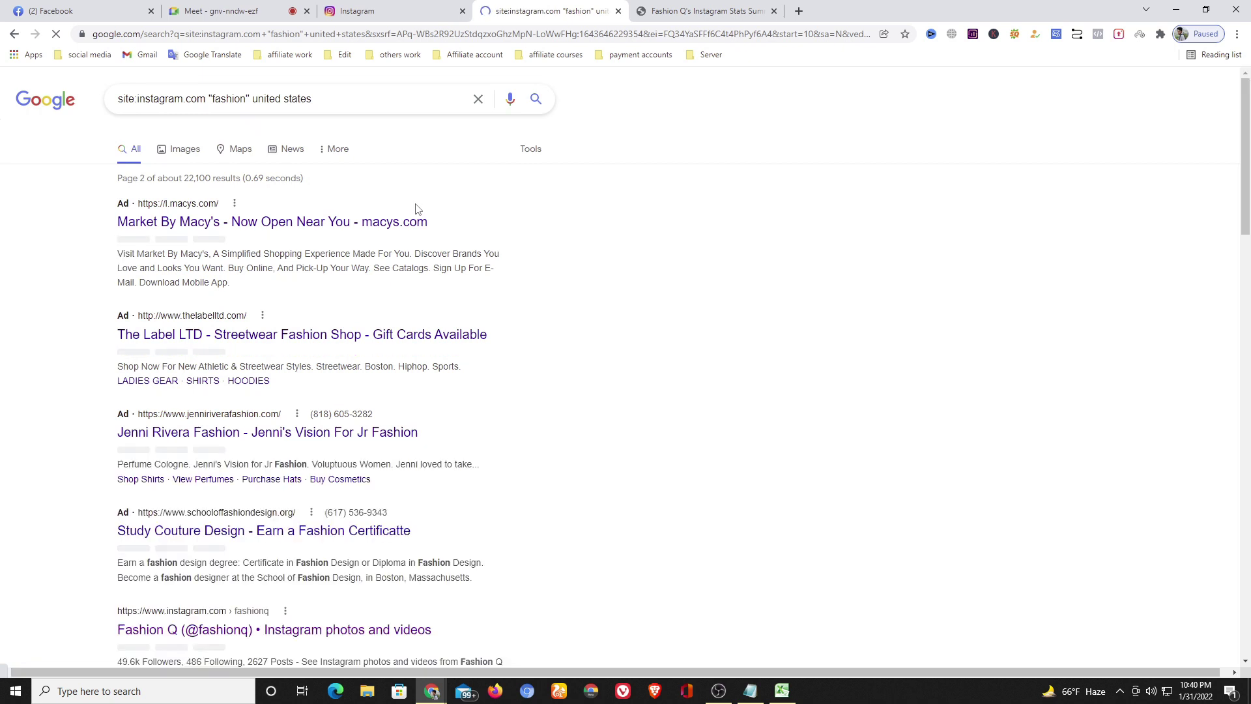
Examine the ads and the first Instagram profile listings on the second page of Google results.
scroll(262, 232, "down", 2)
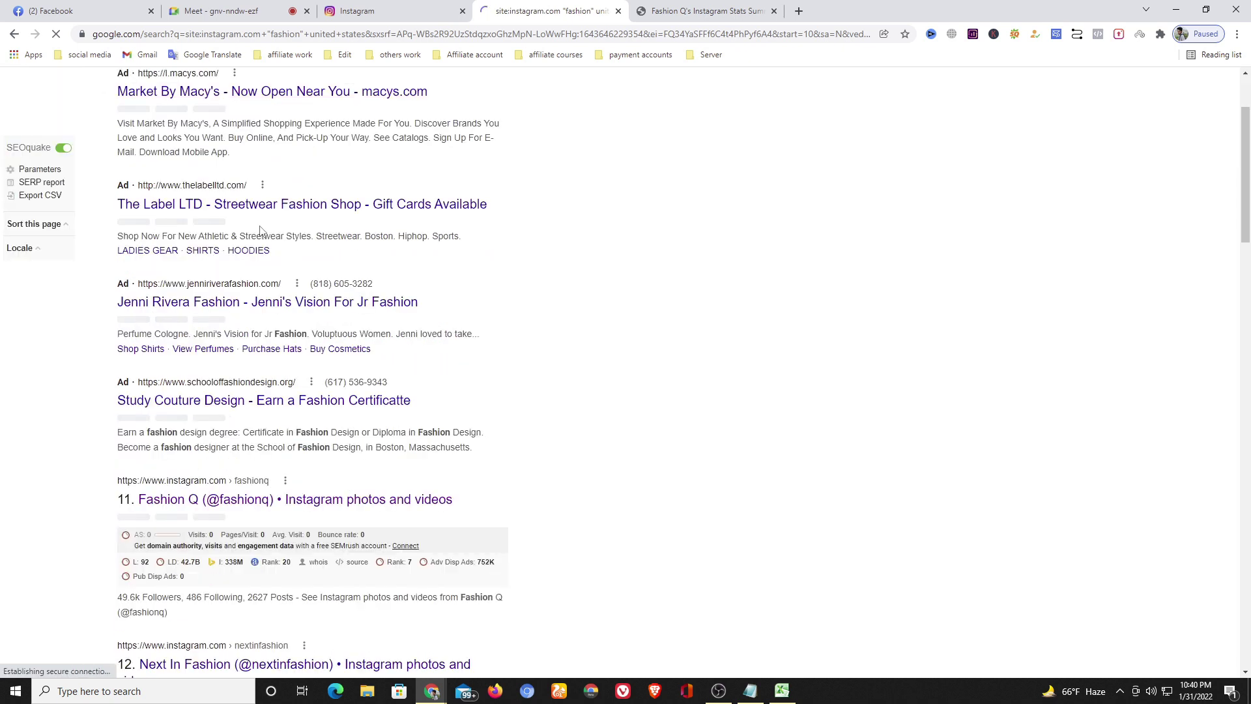
scroll(259, 231, "up", 1)
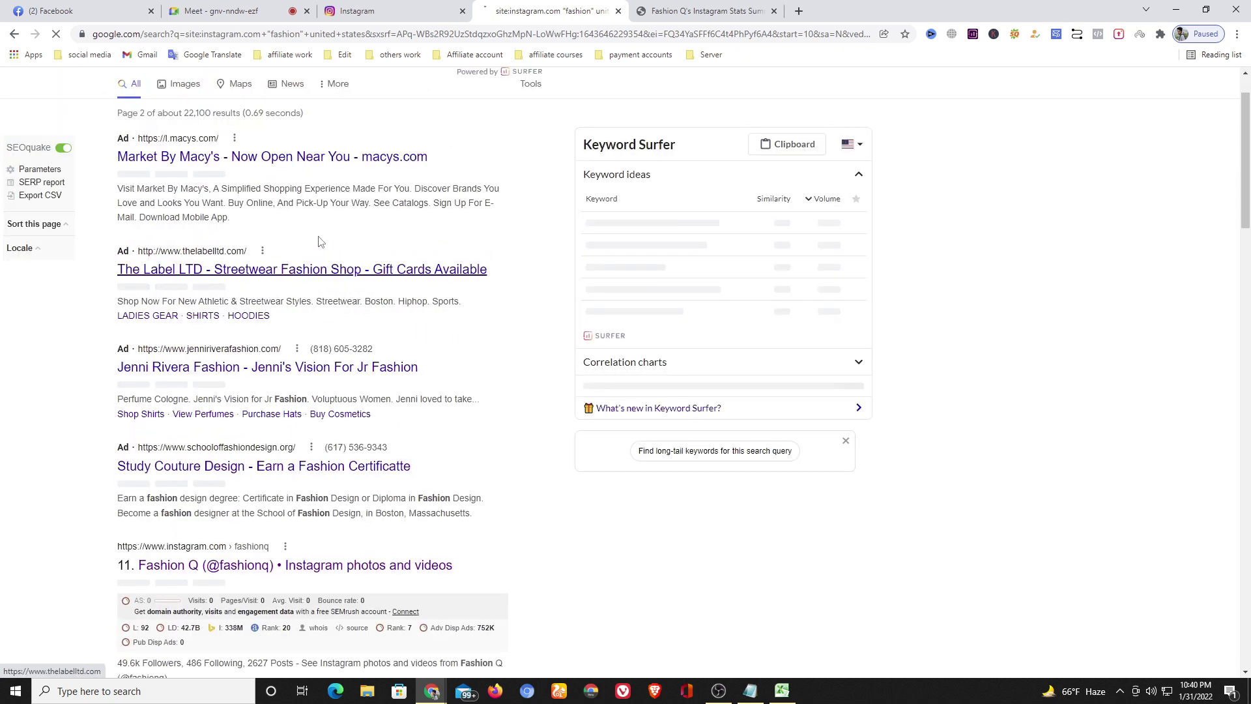
scroll(320, 241, "up", 1)
scroll(309, 232, "down", 1)
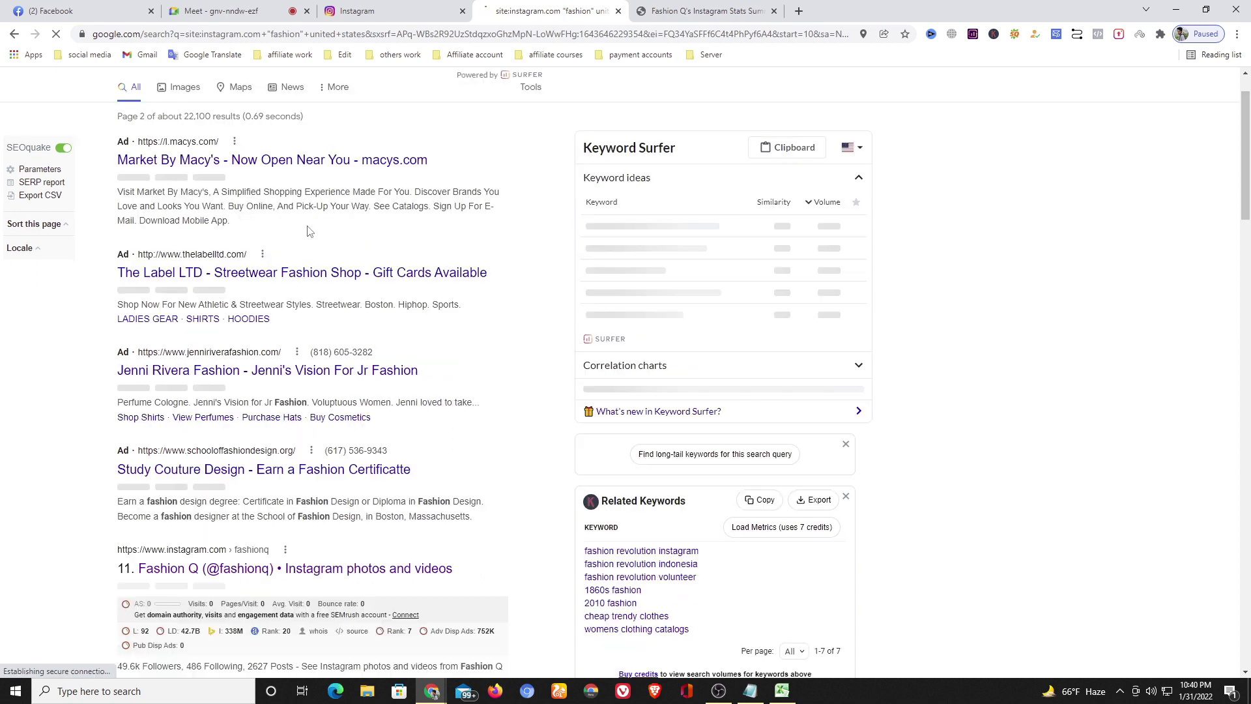
scroll(310, 231, "down", 4)
scroll(301, 230, "up", 1)
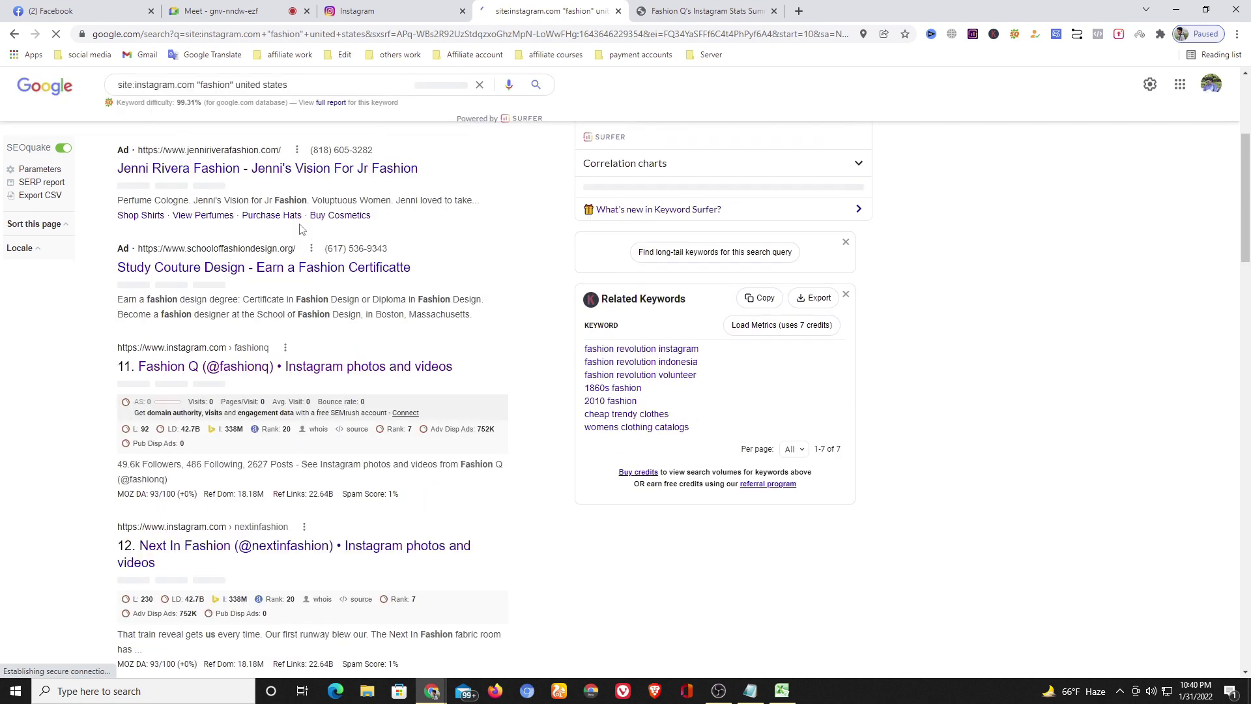
scroll(301, 229, "up", 3)
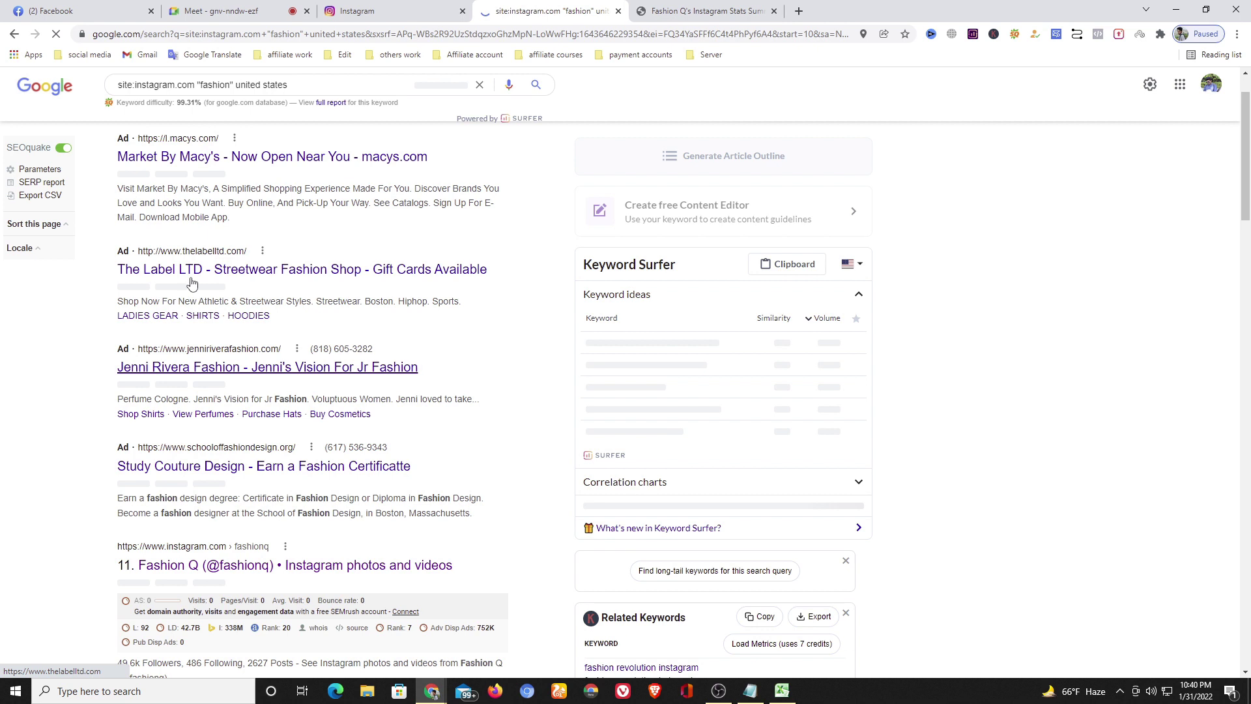
scroll(188, 302, "up", 1)
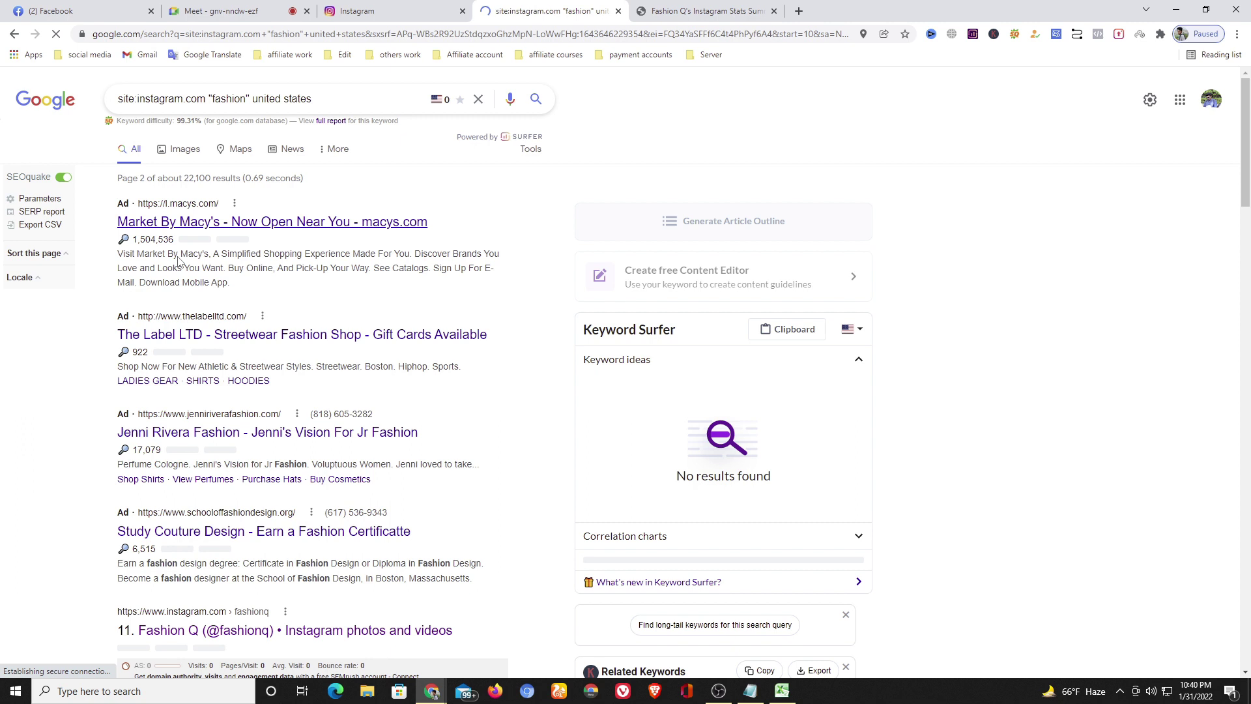
Open the Instagram results 11 to 20, from Fashion Q to Fashion Town Marketplace, in separate new tabs.
scroll(178, 260, "down", 6)
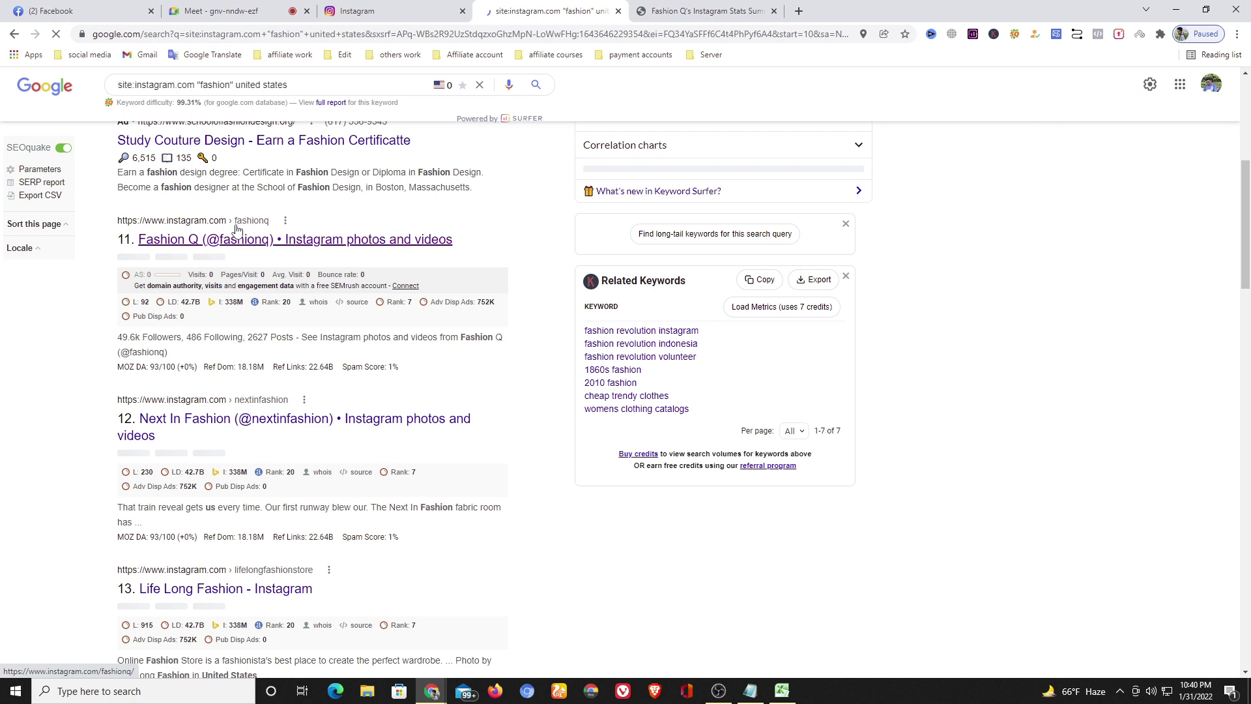
scroll(236, 229, "down", 10)
right_click(222, 246)
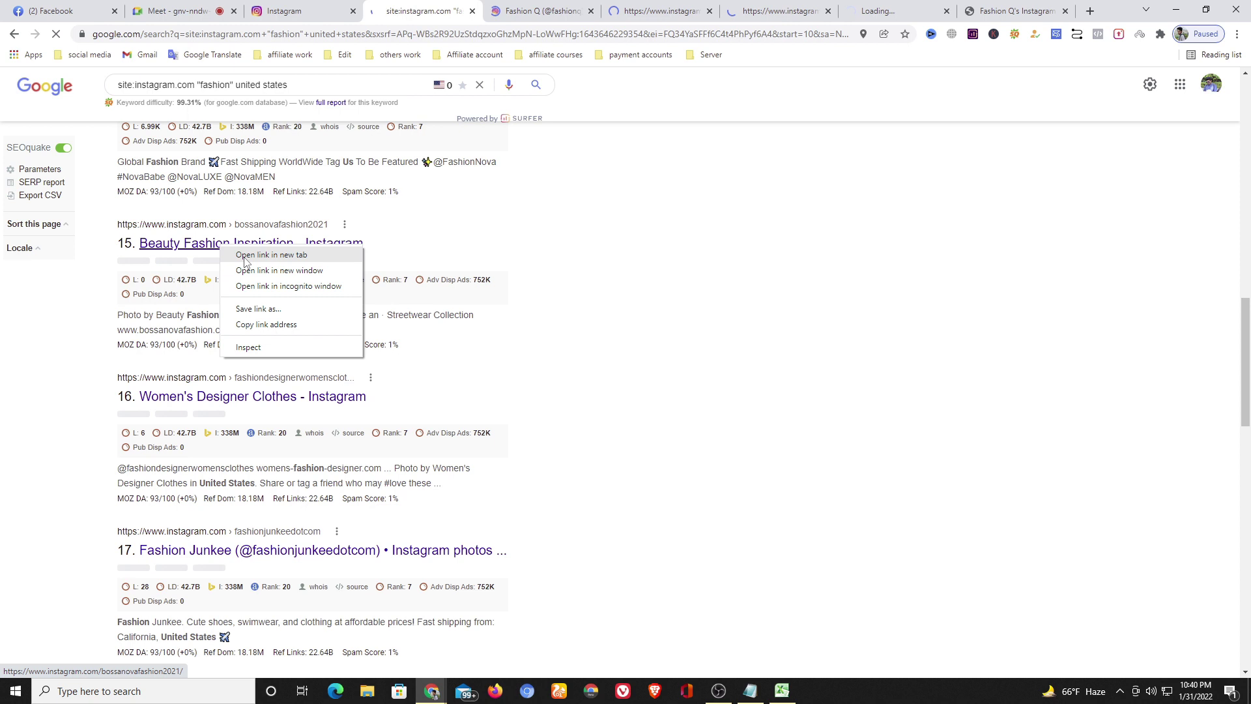
left_click(245, 255)
scroll(245, 280, "down", 11)
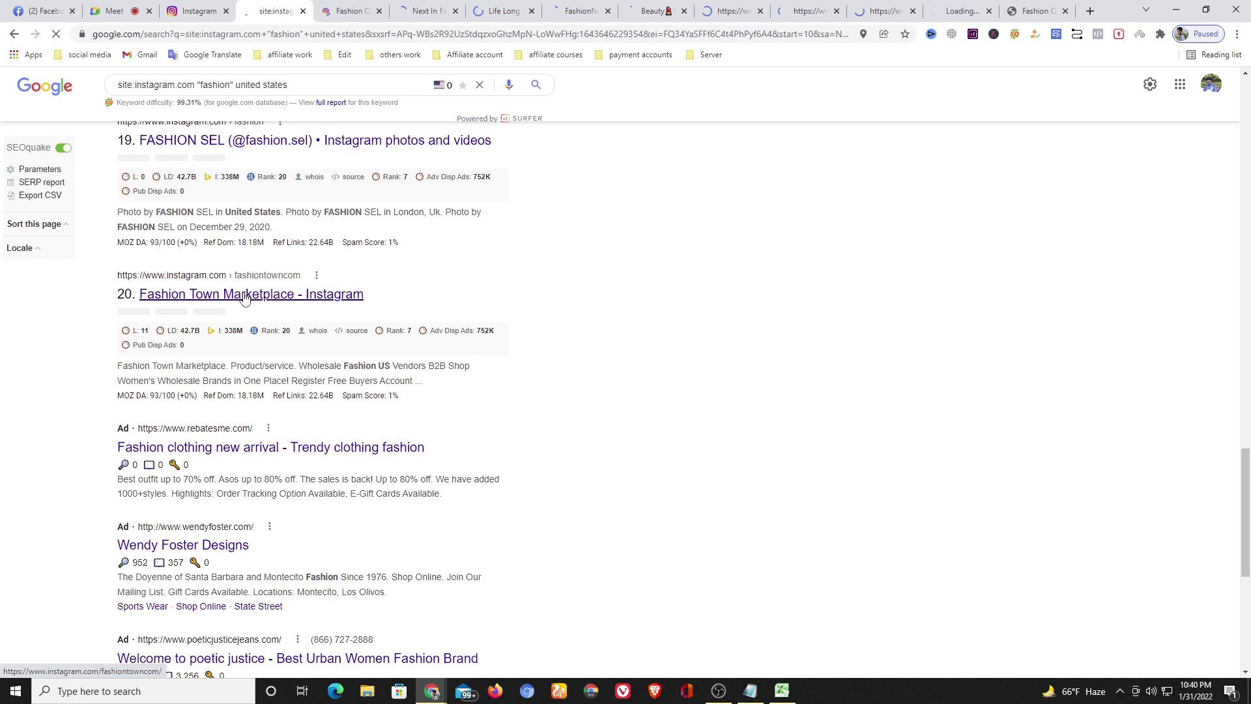
left_click(244, 294, "ctrl")
Look up the username nextinfashion on Social Blade and check its engagement rate.
key("ctrl+Tab")
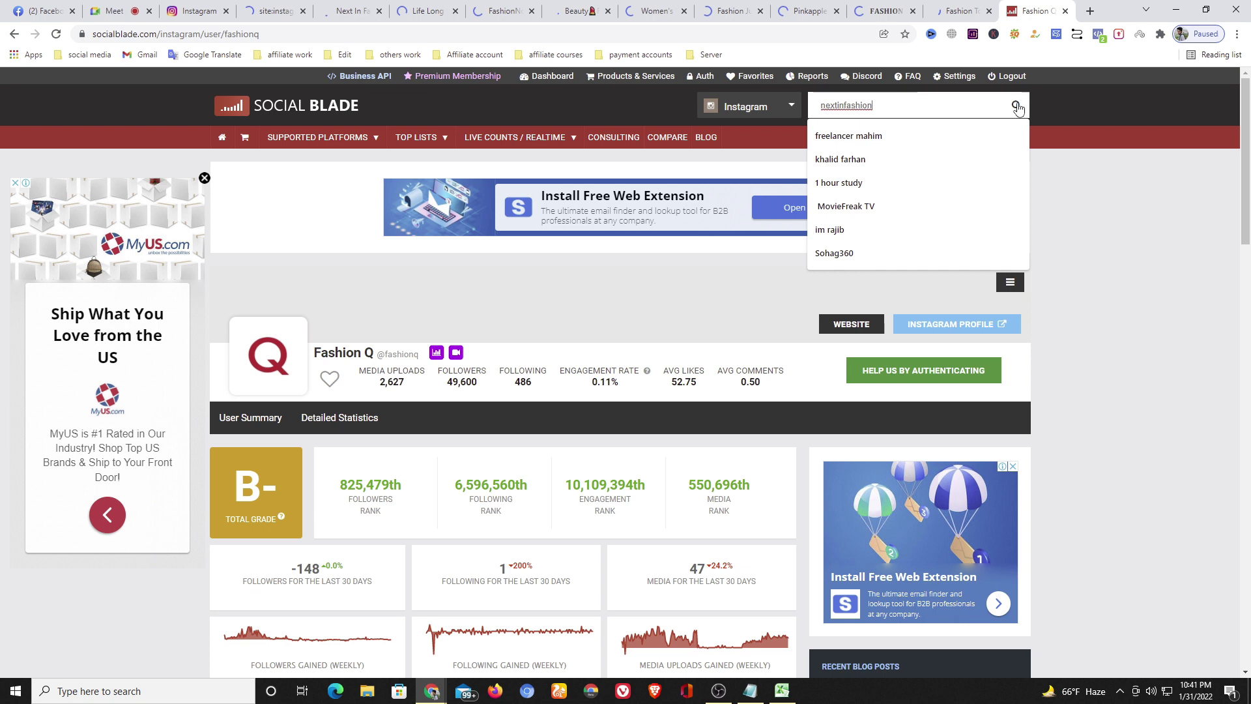
left_click(1017, 106)
double_click(603, 382)
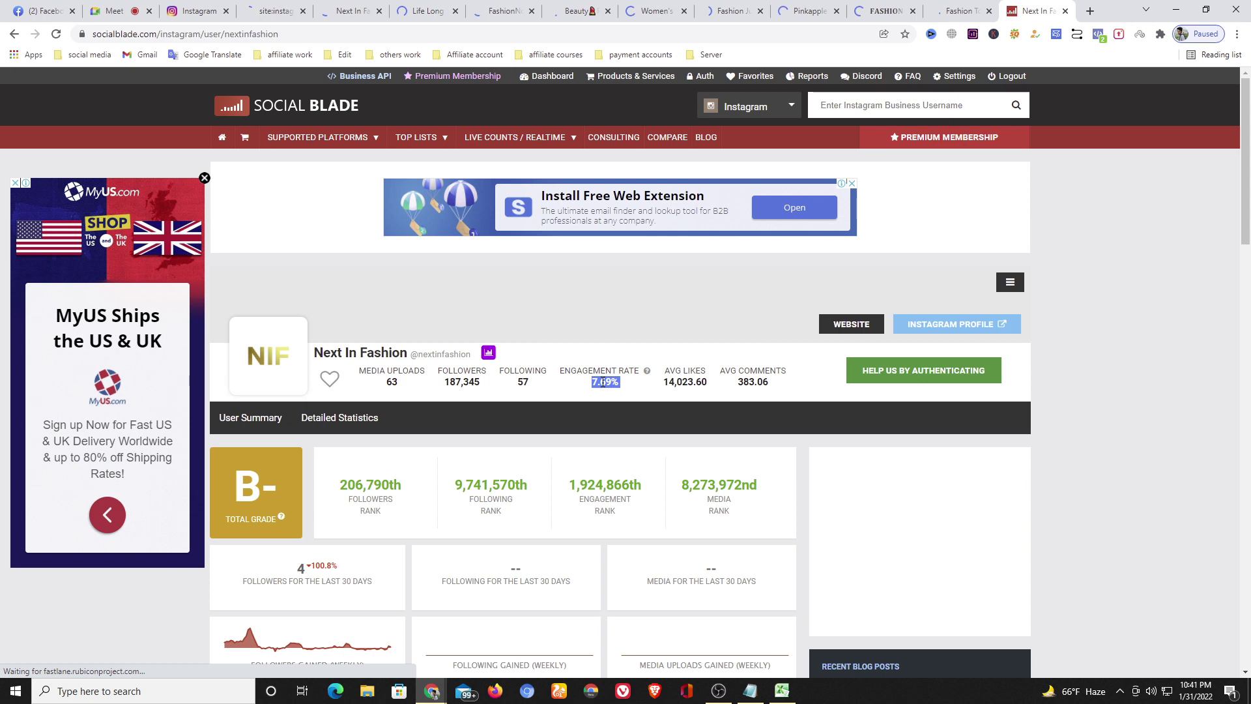
left_click(610, 392)
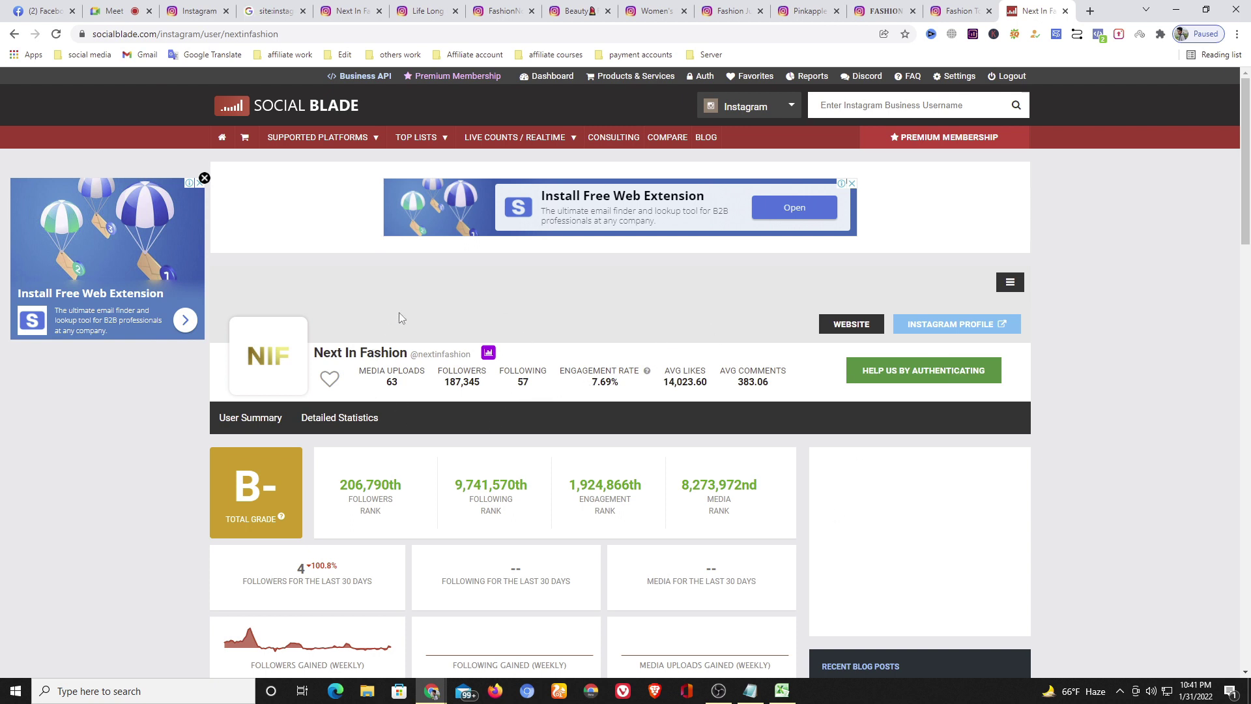
Copy the follower count 187,345 of Next In Fashion from Social Blade into cell C4 of the Excel sheet.
mouse_move(458, 386)
left_mouse_down()
mouse_move(486, 390)
mouse_move(448, 393)
left_mouse_up()
right_click(454, 385)
left_click(482, 394)
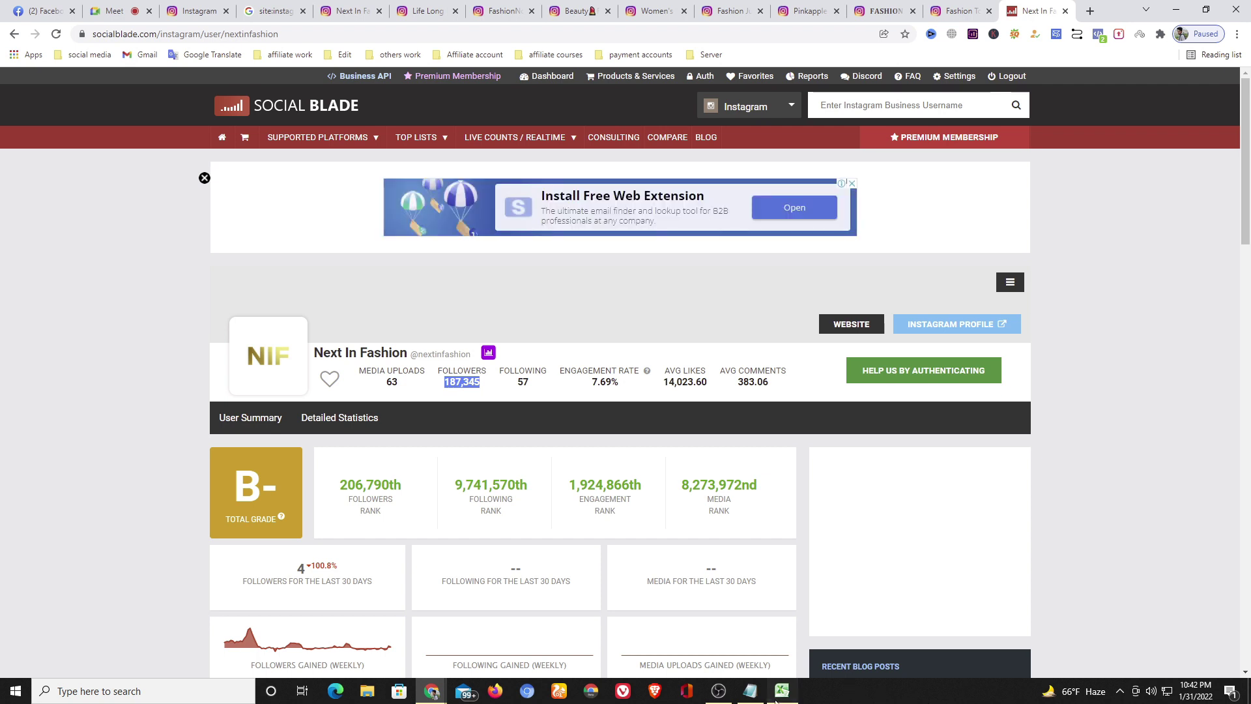
key("alt+Tab")
left_click(598, 270)
key("ctrl+v")
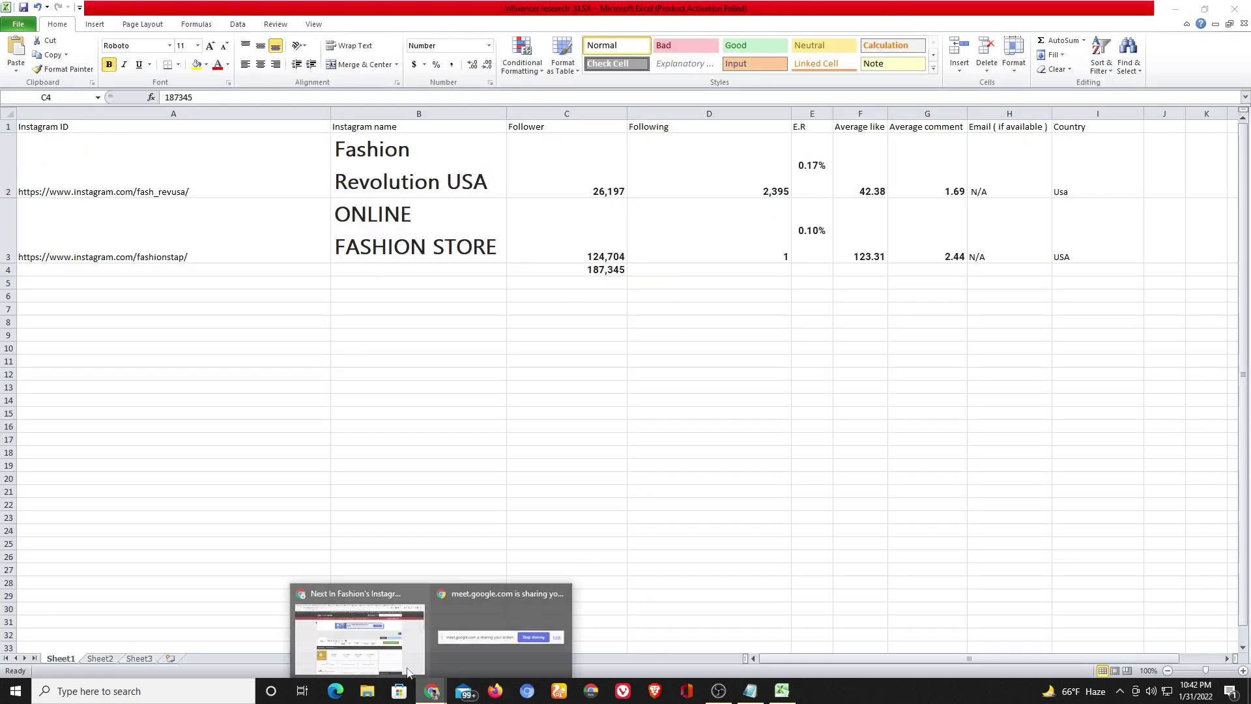
Copy Next In Fashion's following count, 57, from Social Blade into cell D4 of the Excel sheet.
left_click(409, 673)
left_click_drag(530, 385, 516, 385)
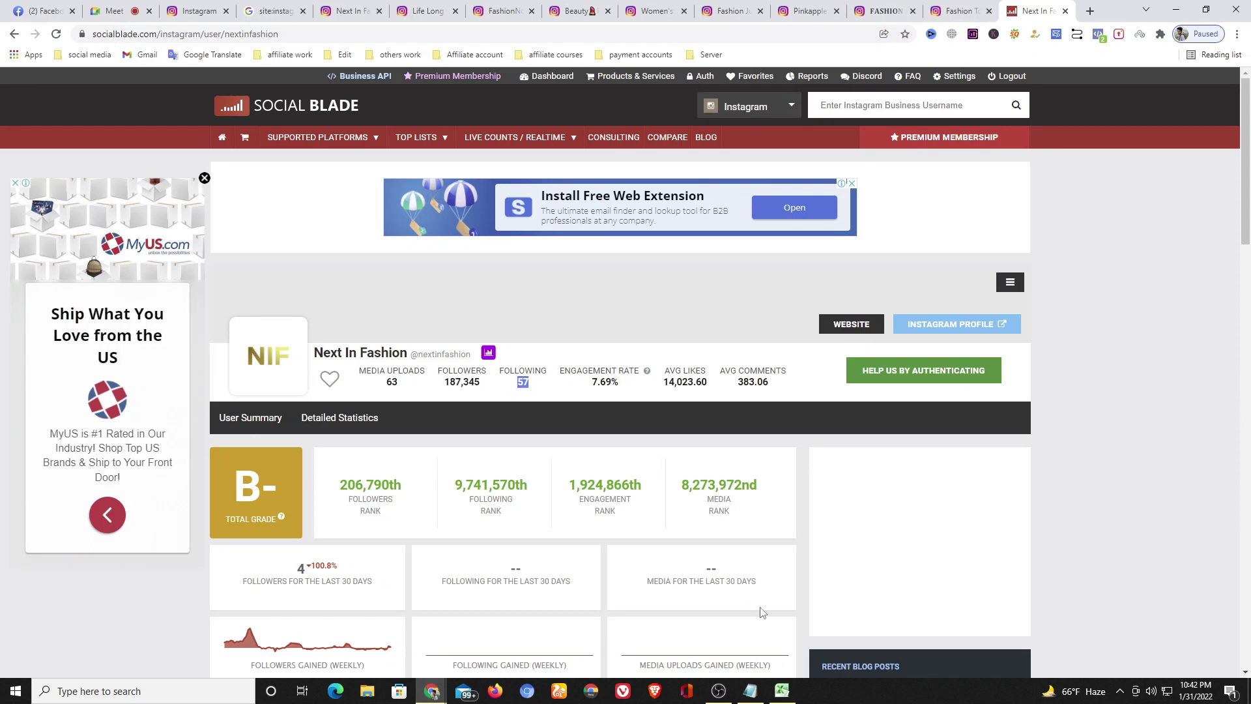
key("alt+Tab")
left_click(710, 275)
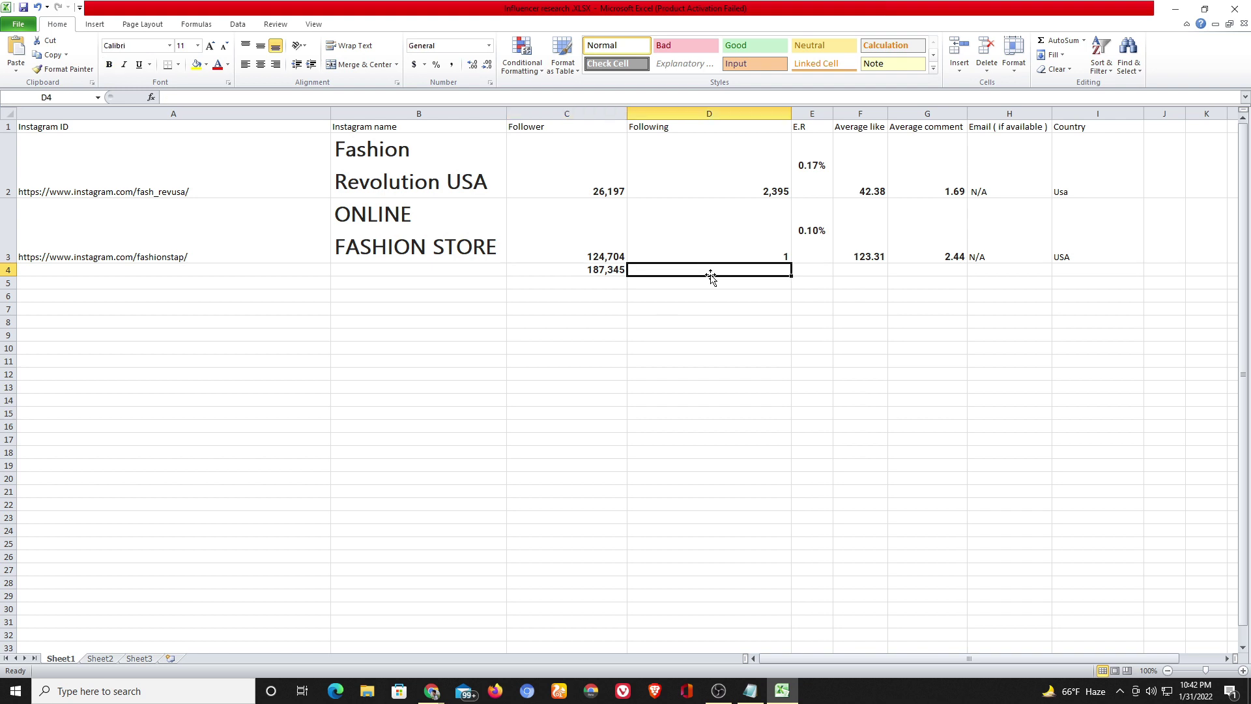
key("ctrl+v")
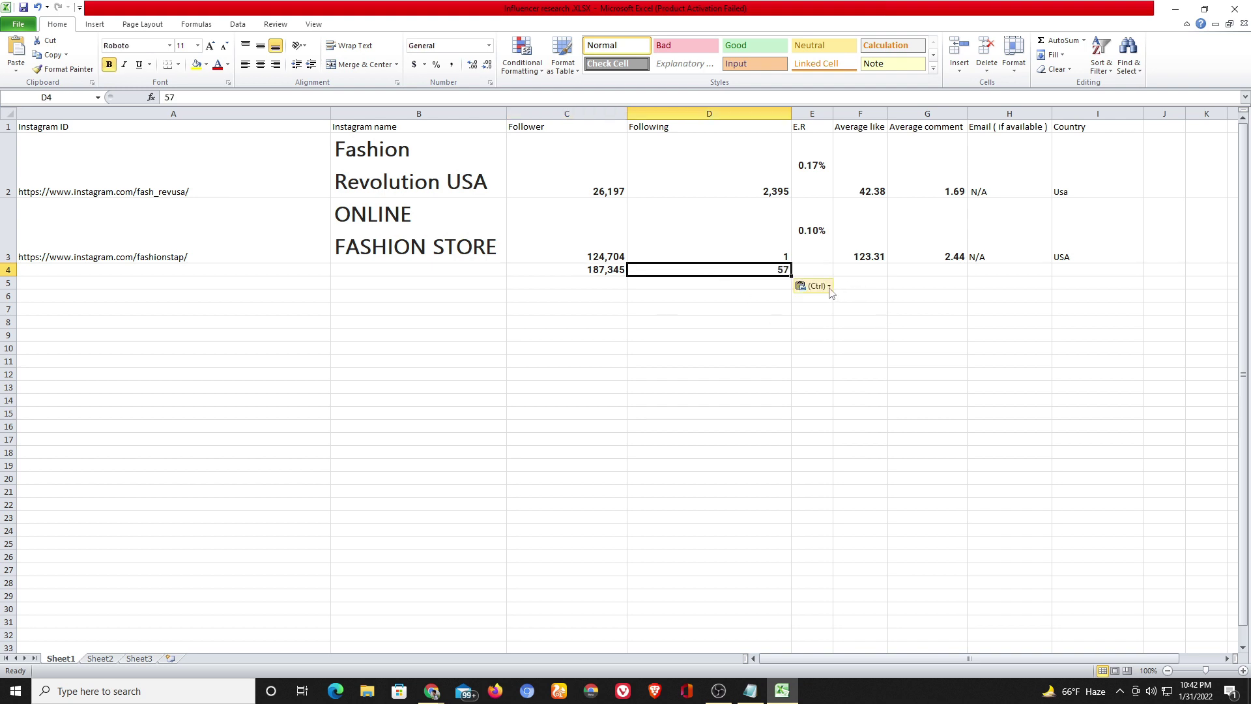
Copy Next In Fashion's engagement rate, 7.69%, from Social Blade into cell E4 of the Excel sheet.
mouse_move(432, 691)
left_click(358, 633)
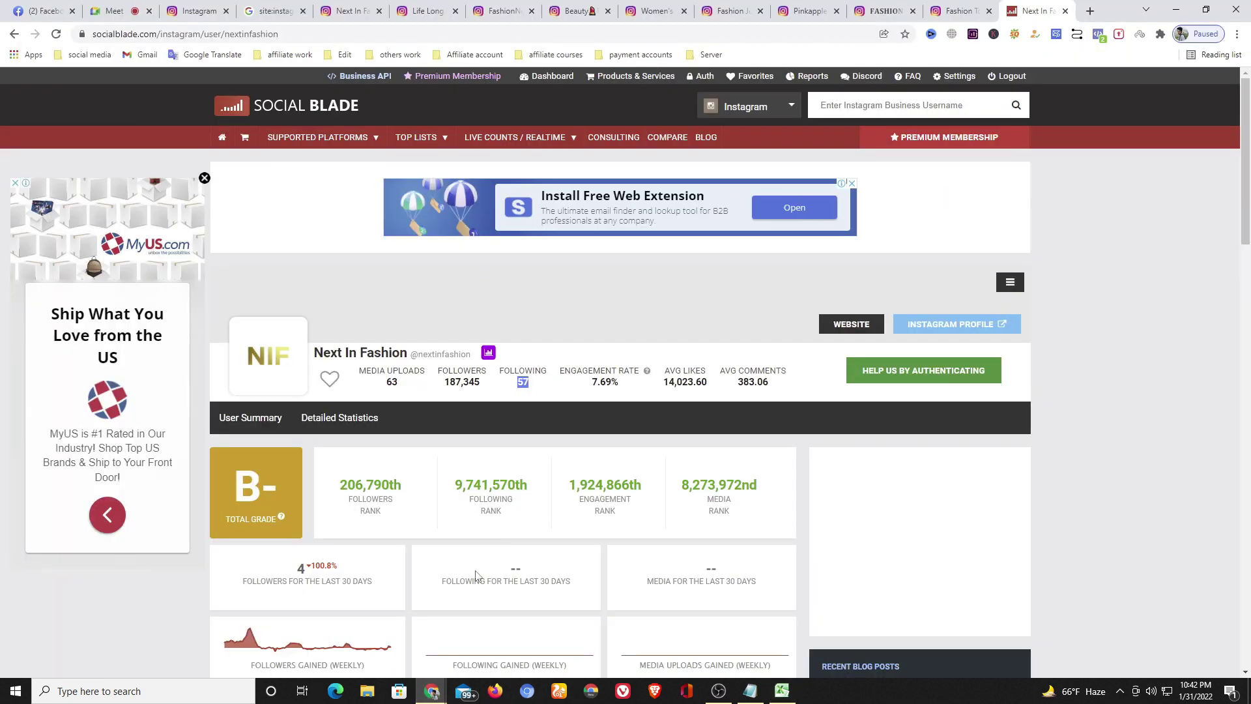
left_click(608, 383)
left_click_drag(619, 386, 596, 386)
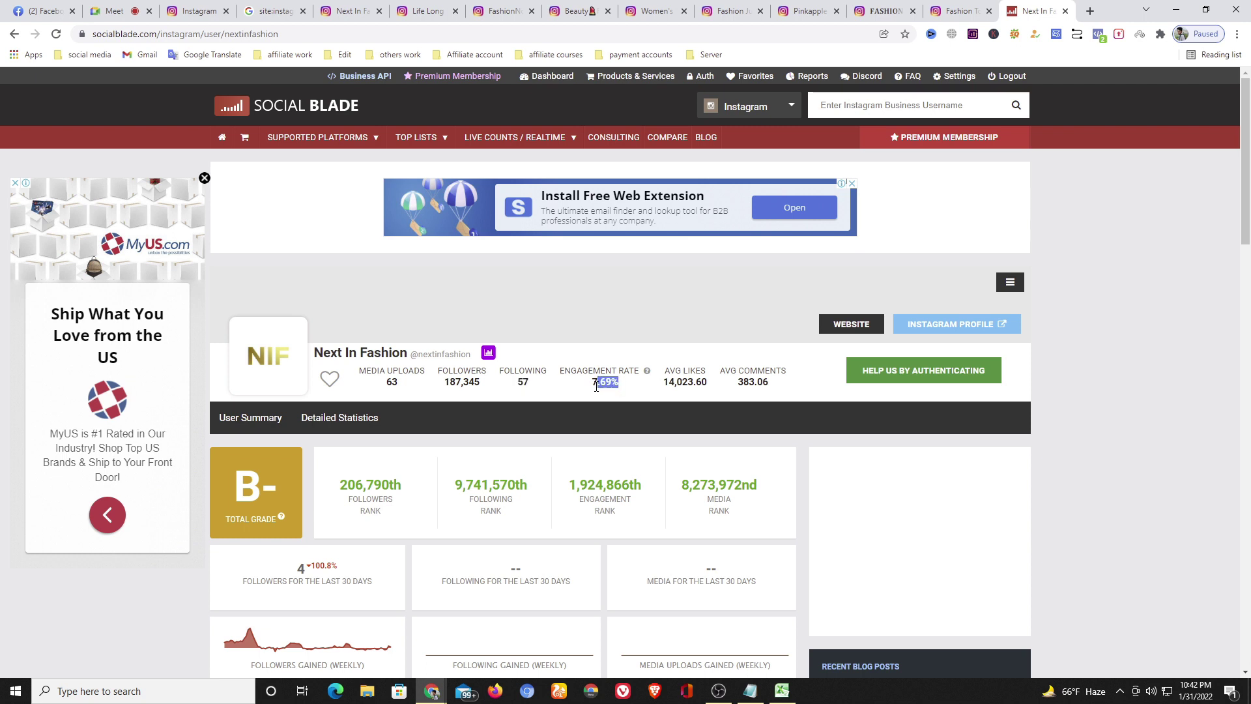
left_click(782, 691)
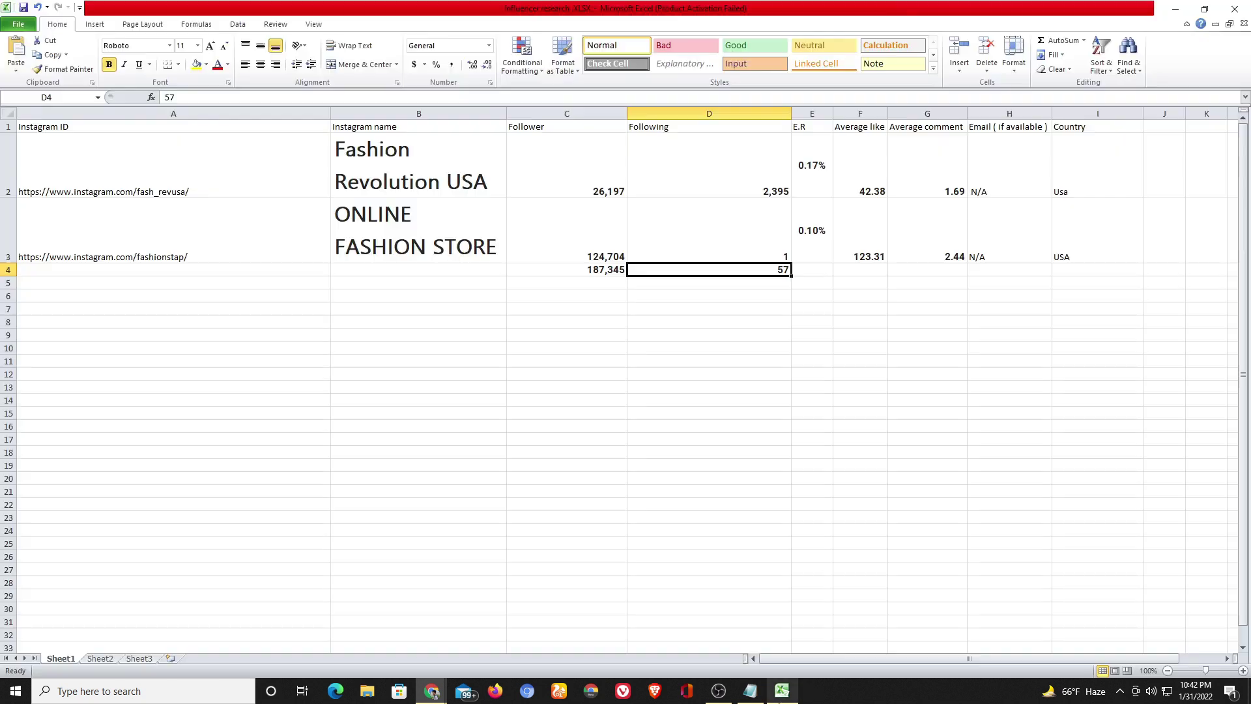
left_click(814, 271)
key("ctrl+v")
key("Tab")
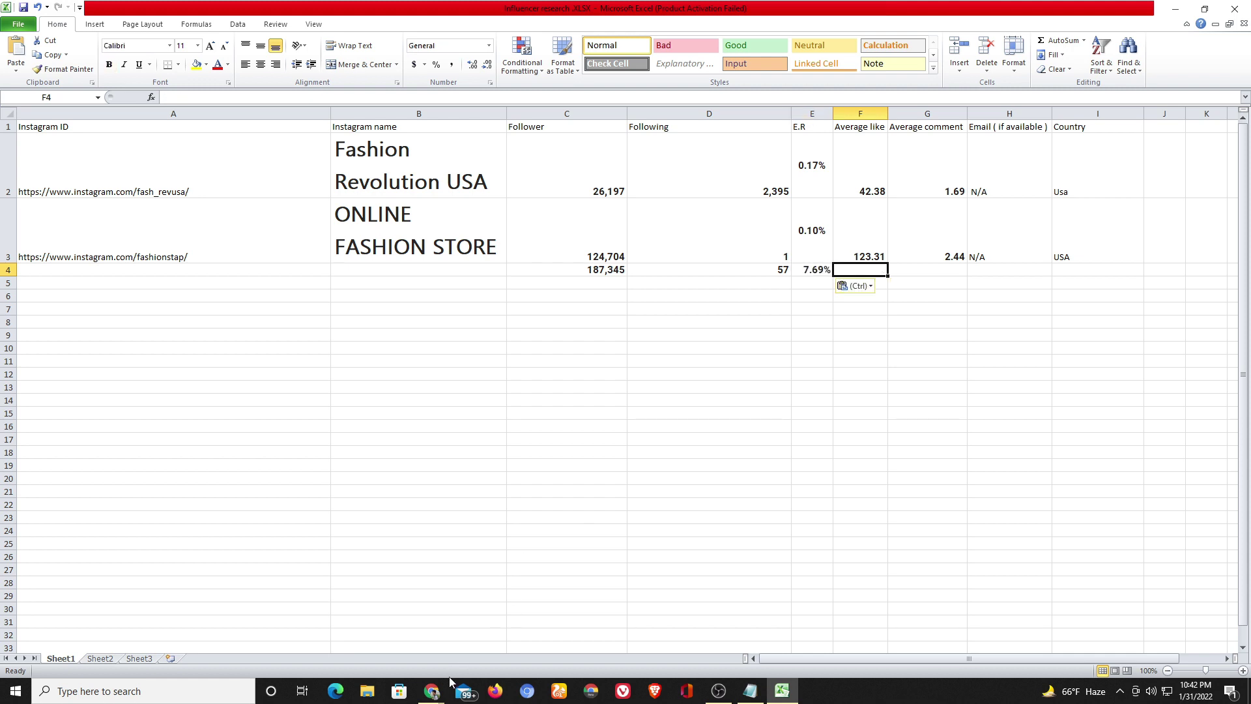
Copy Next In Fashion's average likes, 14,023.60, from Social Blade into cell F4 of the Excel sheet.
mouse_move(433, 688)
left_click(365, 620)
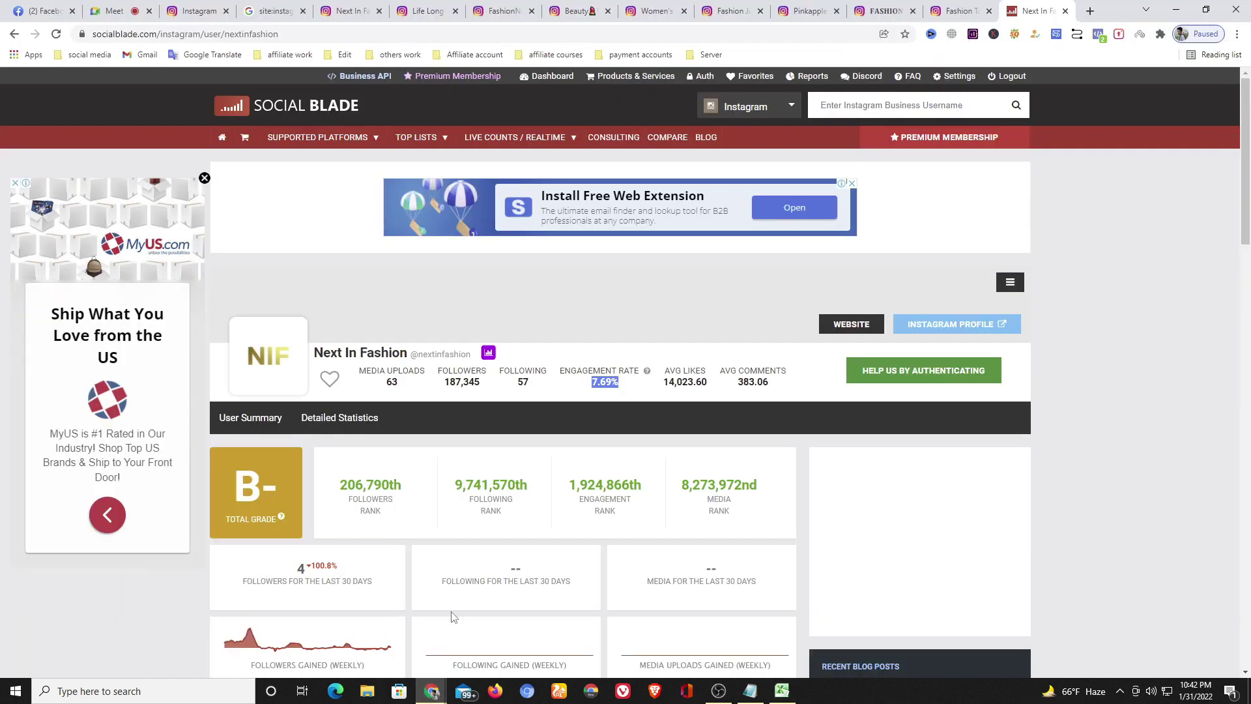
double_click(678, 388)
left_click_drag(677, 388, 562, 384)
left_click(708, 385)
left_click(698, 385)
mouse_move(710, 389)
left_mouse_down()
mouse_move(685, 386)
mouse_move(710, 392)
left_mouse_up()
left_click(669, 386)
double_click(708, 386)
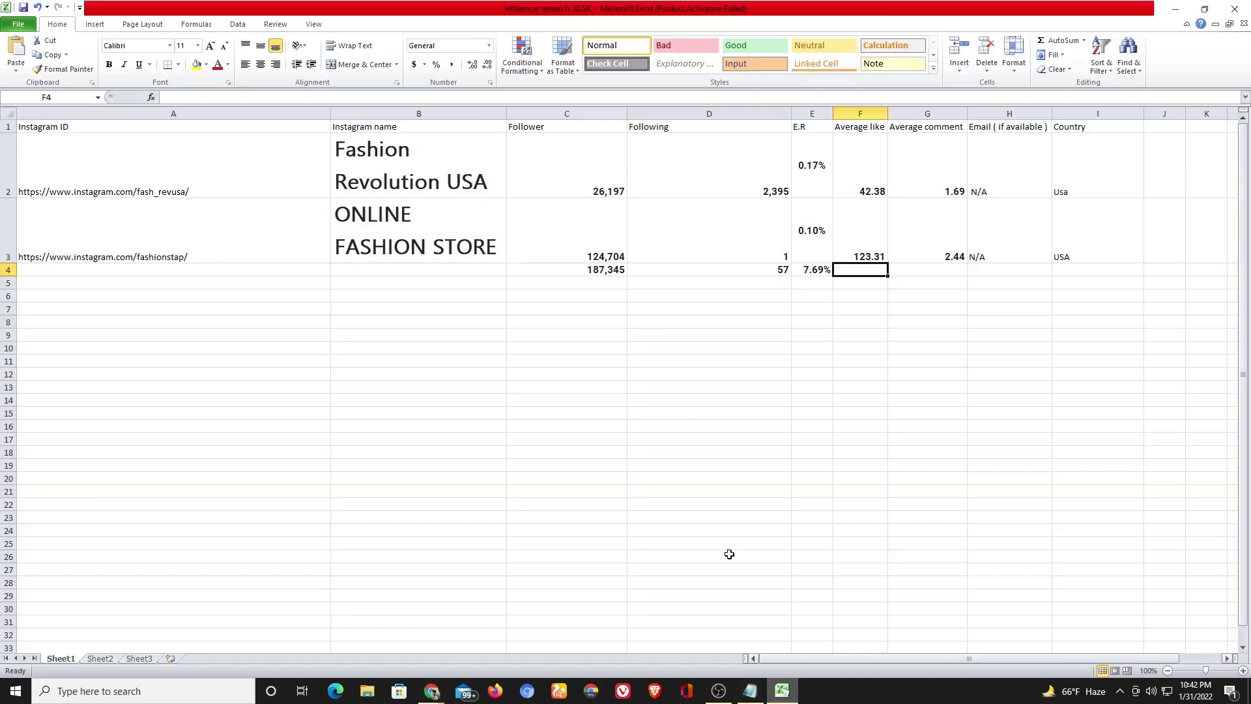
left_click(783, 690)
key("ctrl+v")
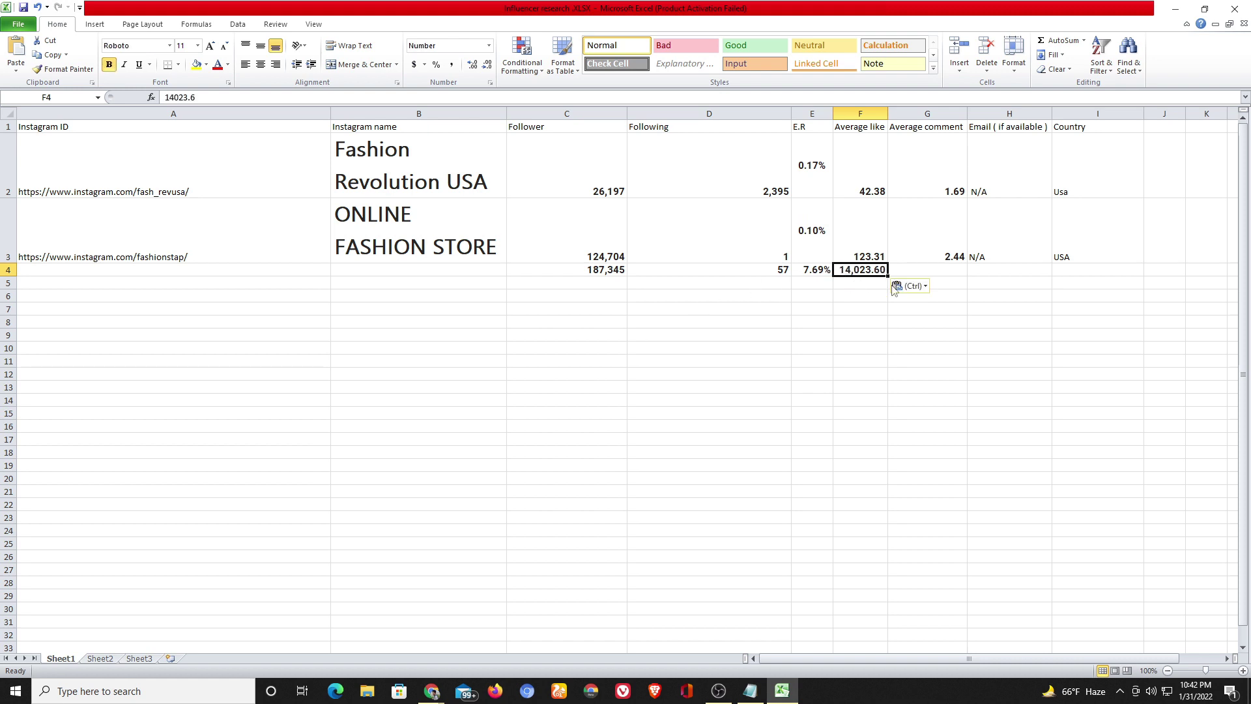
Copy Next In Fashion's average comments, 383.06, from Social Blade into cell G4 of the Excel sheet.
left_click(432, 691)
left_click(355, 642)
left_click_drag(771, 385, 742, 383)
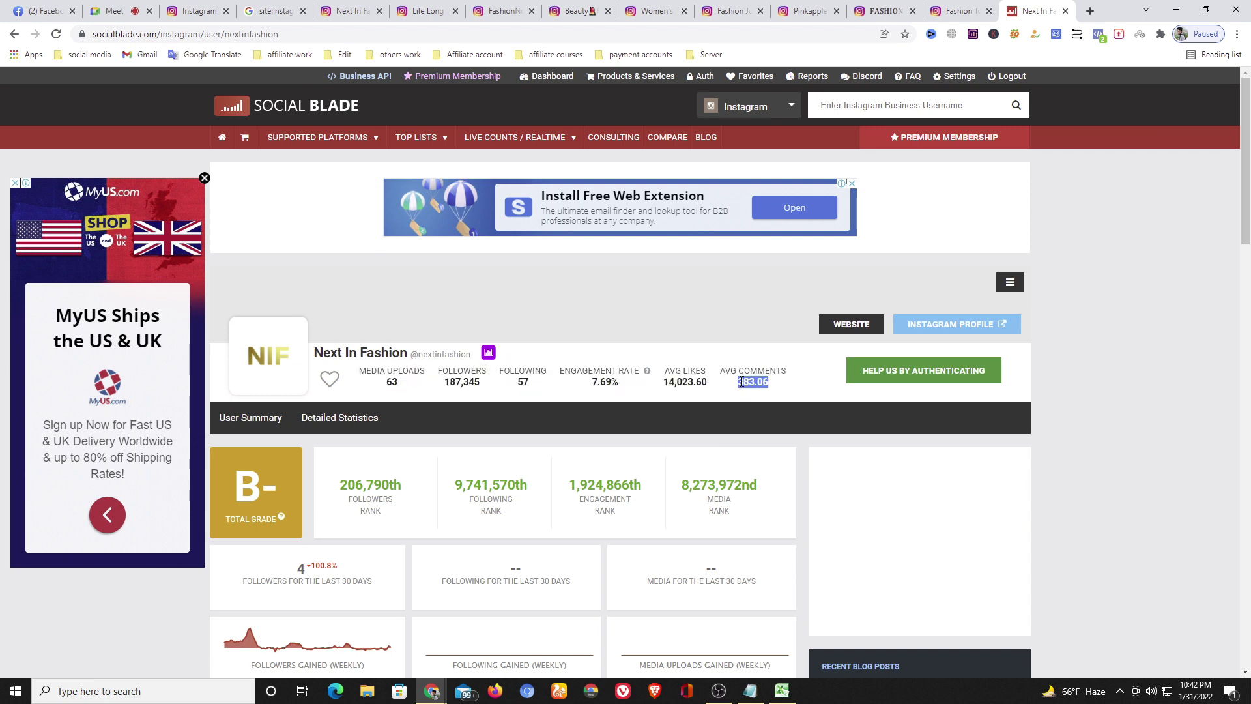
key("alt+Tab")
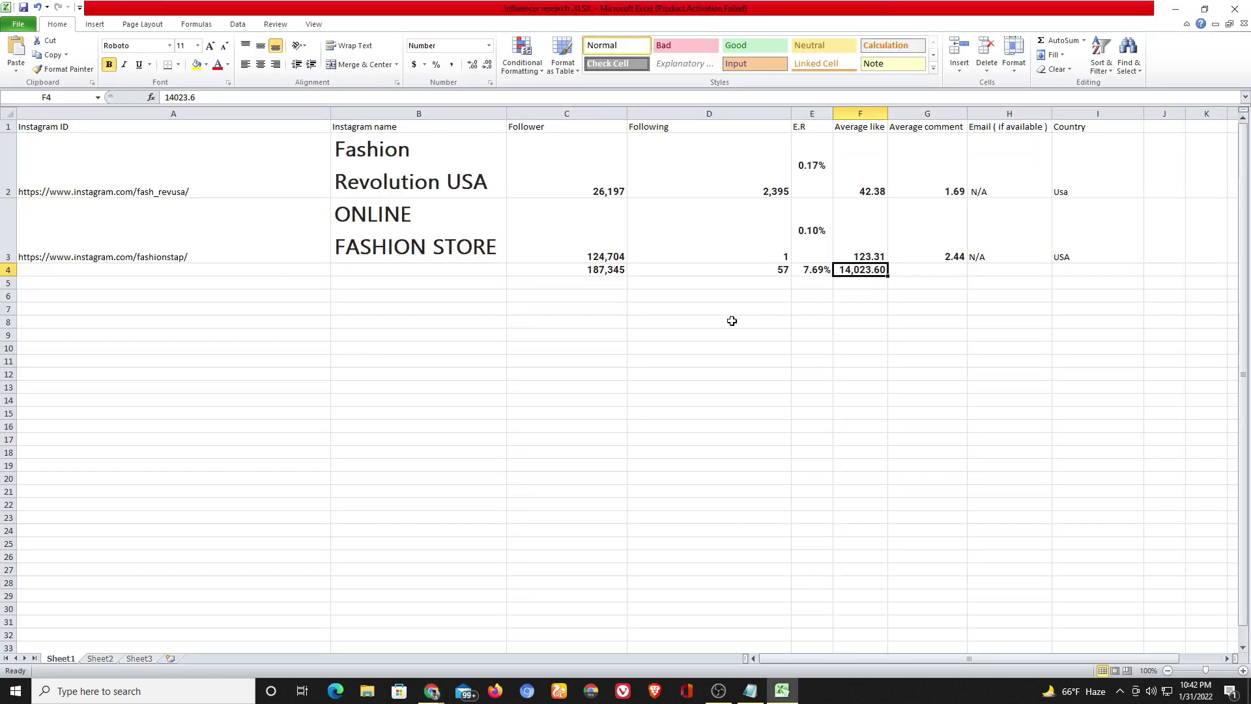
left_click(929, 270)
key("ctrl+v")
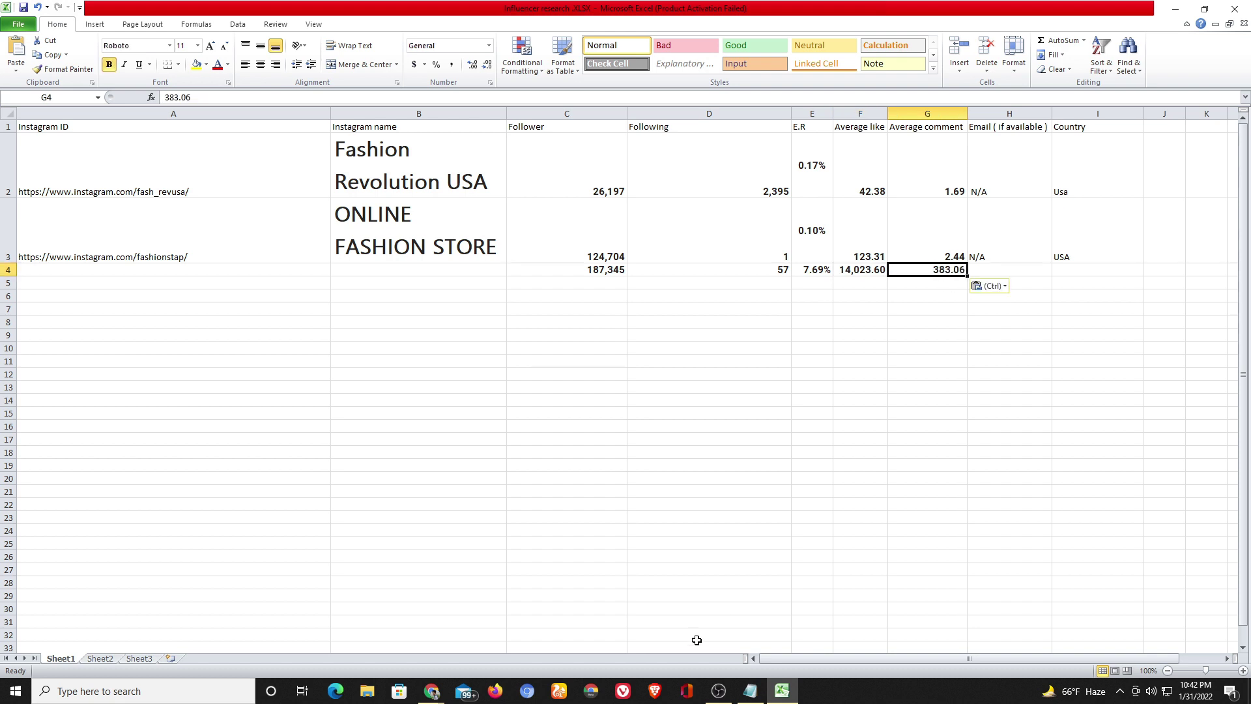
Check Next In Fashion's Instagram profile for an email and enter N/A in cell H4 and USA in cell I4 of the Excel sheet.
mouse_move(431, 690)
left_click(413, 650)
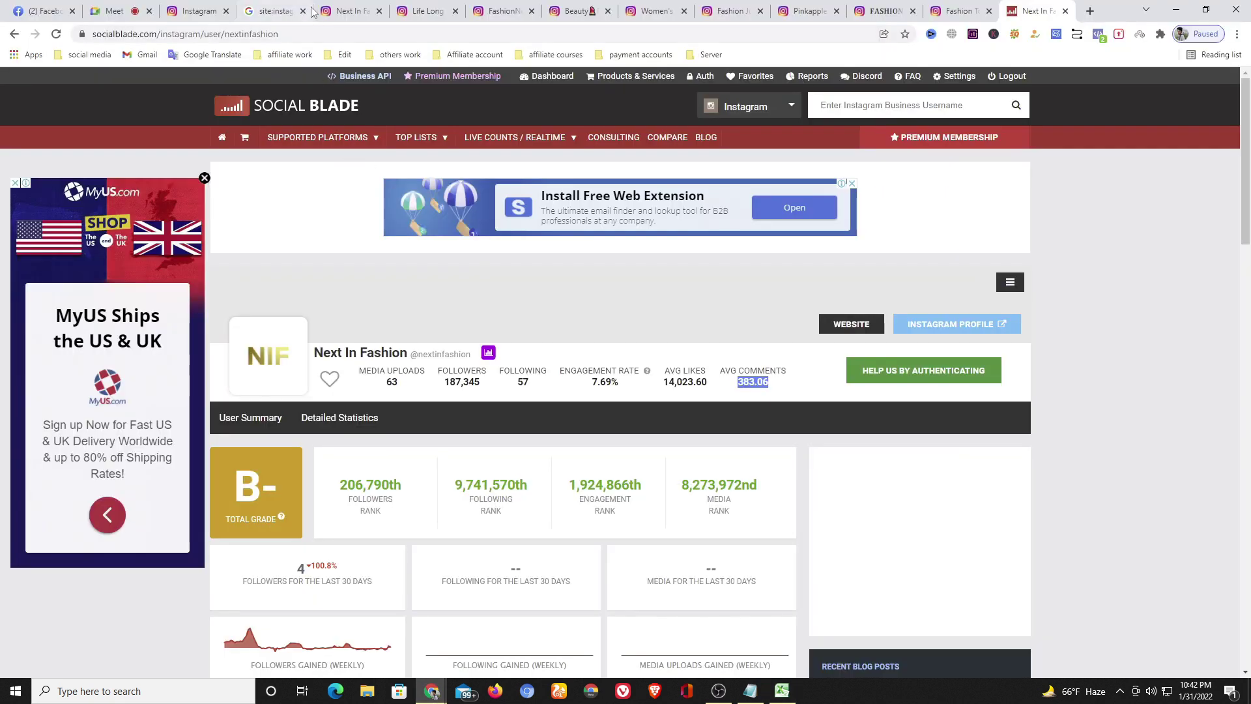
left_click(356, 11)
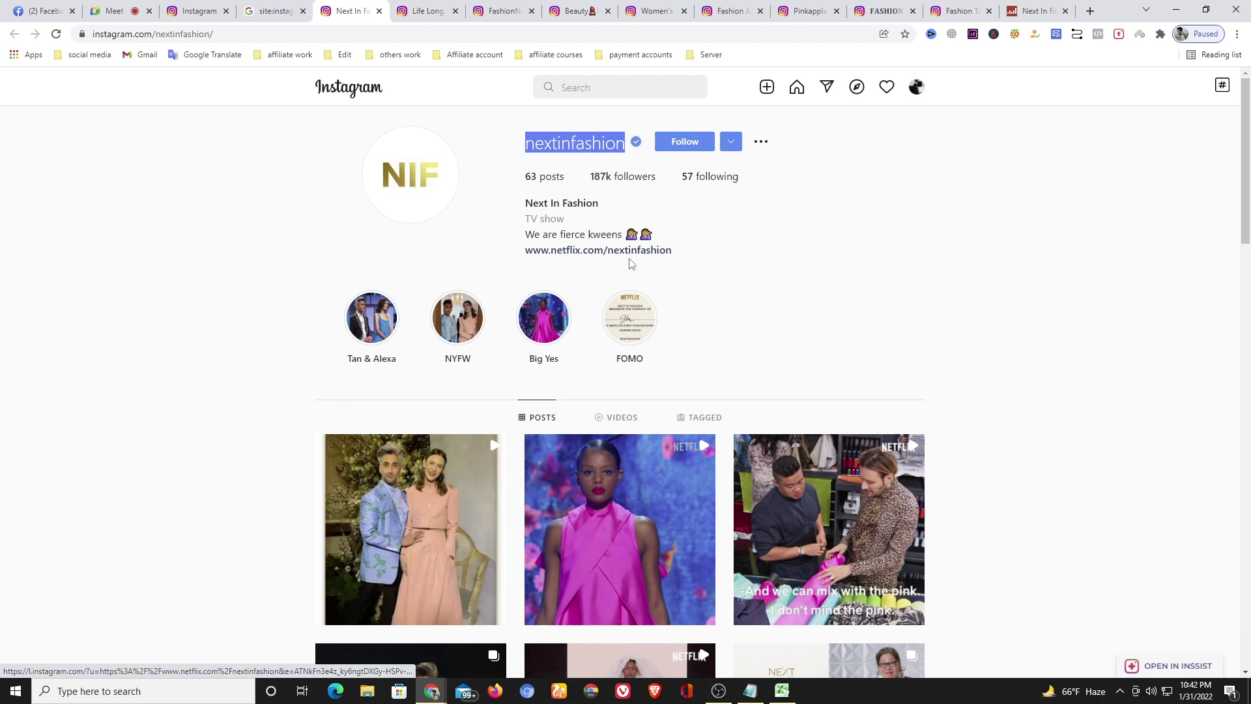
scroll(632, 260, "down", 1)
scroll(632, 260, "up", 1)
left_click(782, 691)
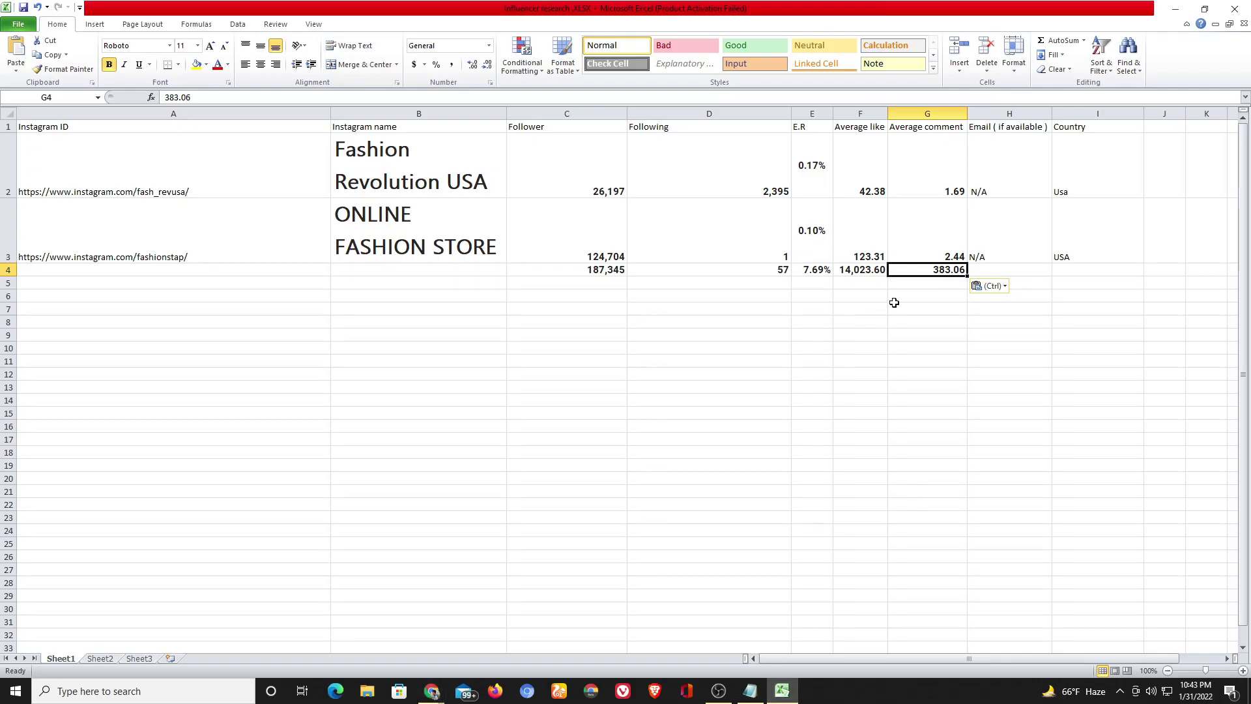
left_click(986, 273)
type("N?")
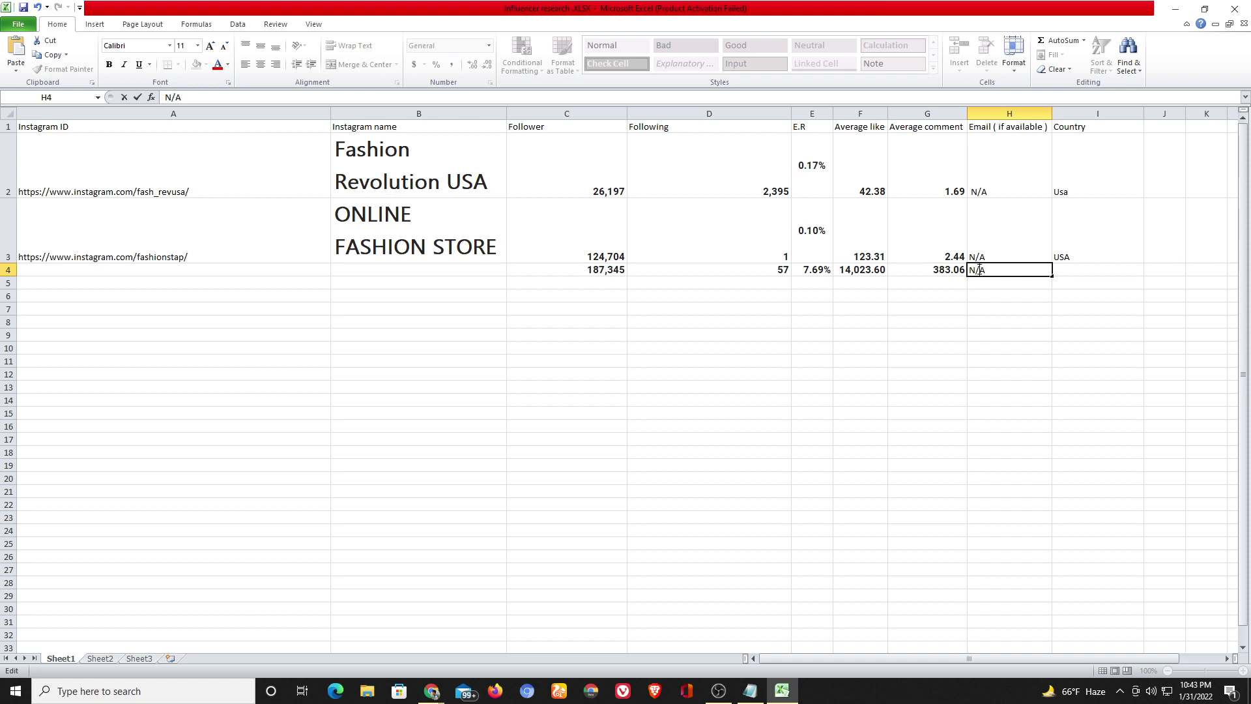
left_click(1077, 271)
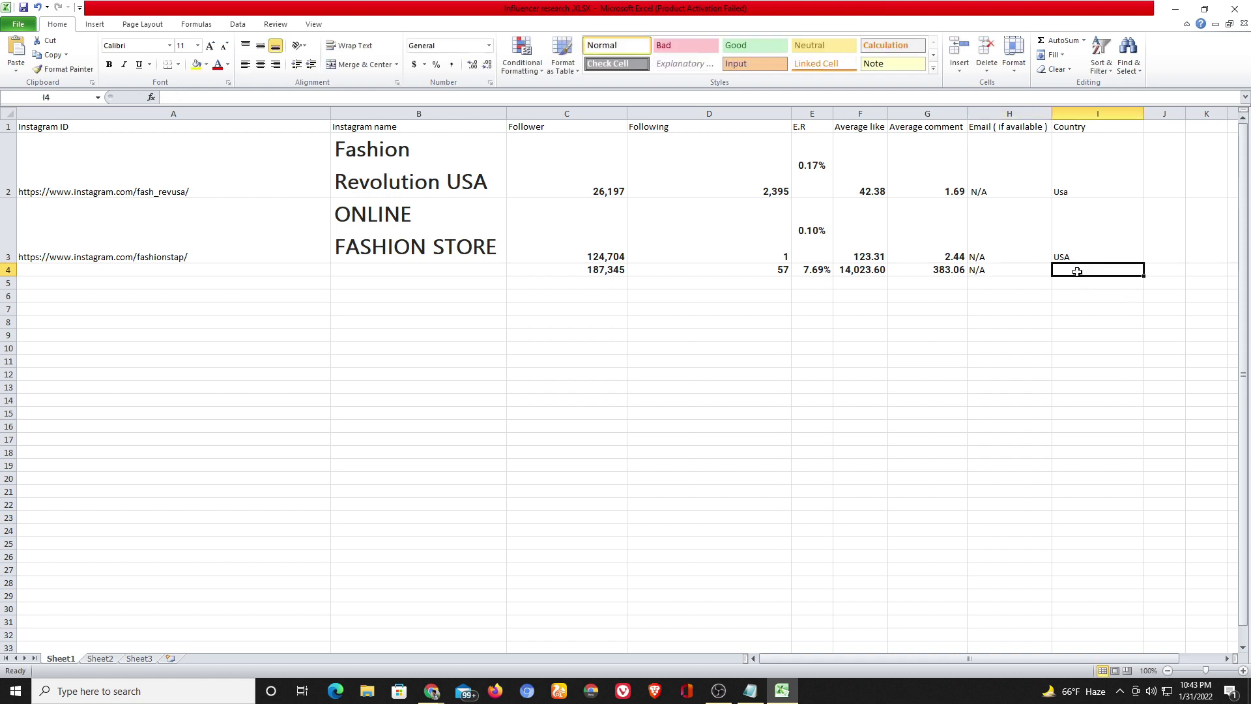
type("USA")
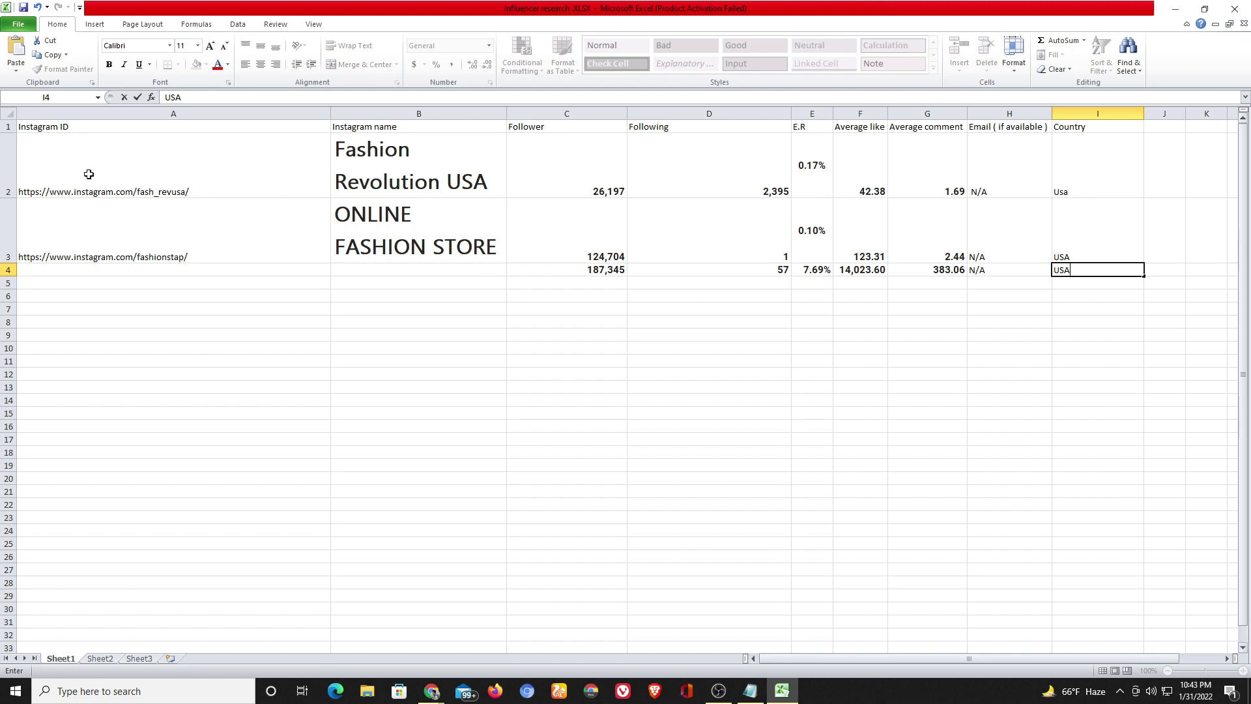
Copy the URL of the nextinfashion Instagram profile into cell A4 of the Excel sheet.
left_click(432, 691)
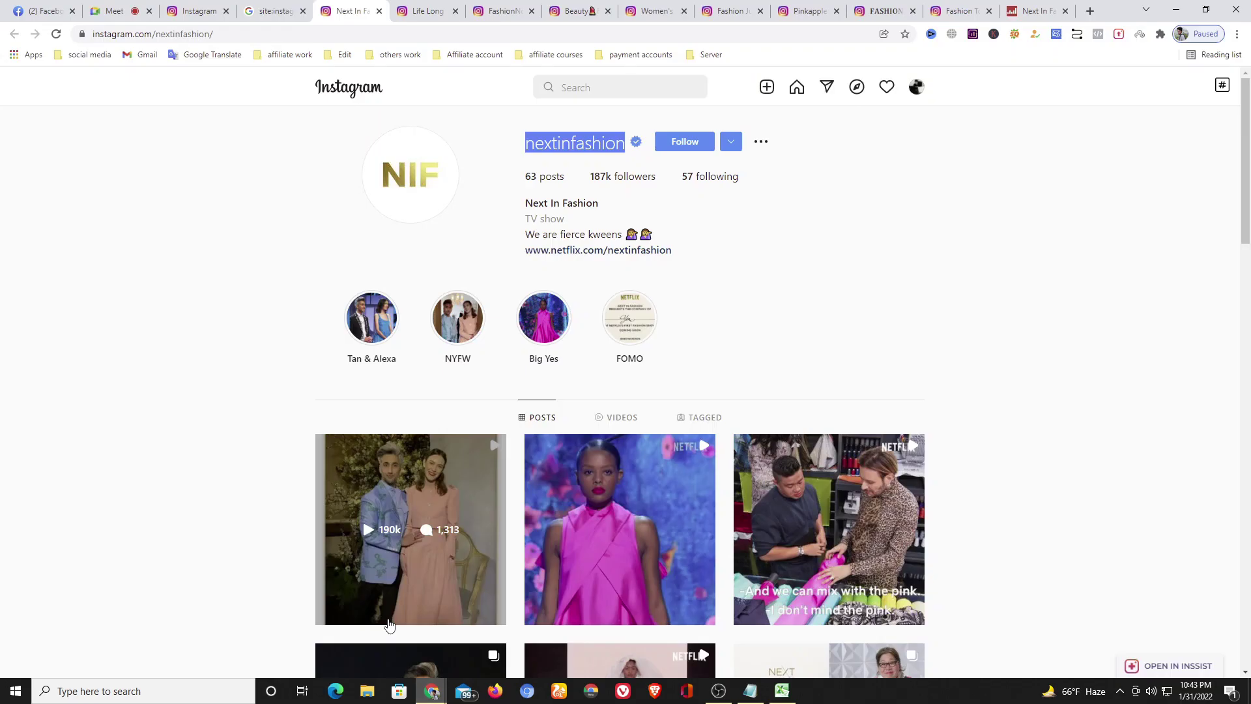
left_click(219, 34)
key("ctrl+c")
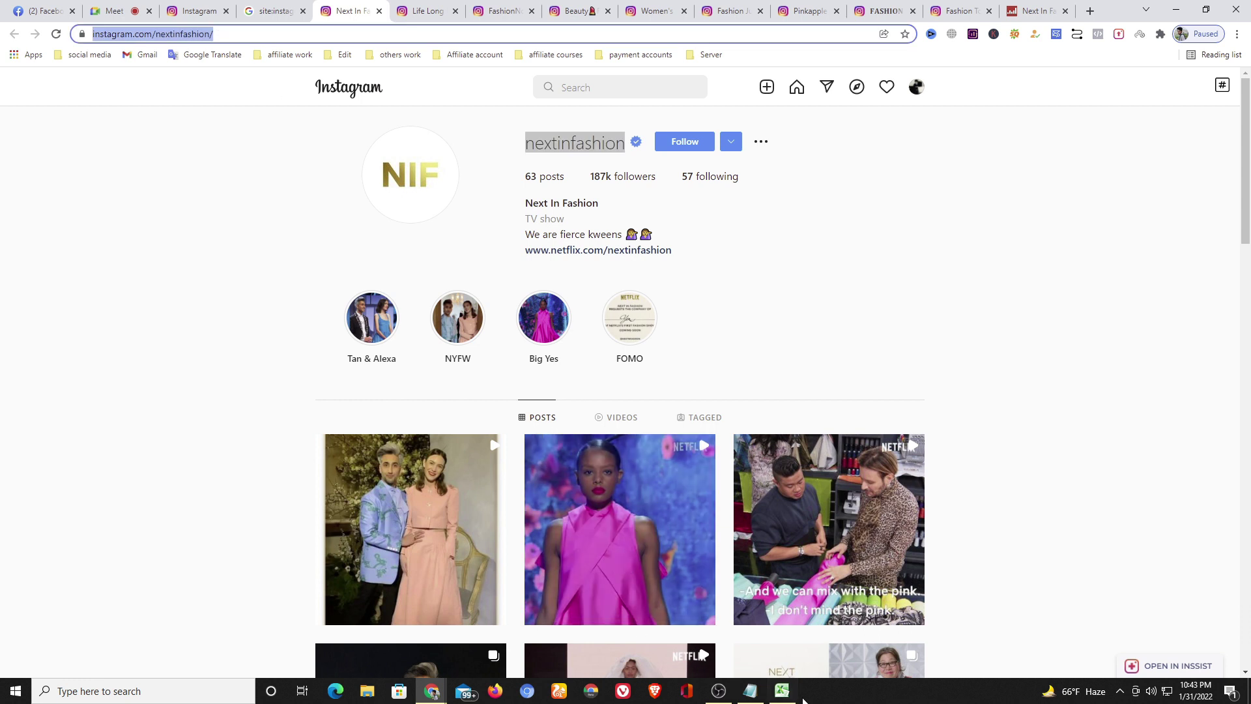
left_click(782, 691)
left_click(200, 273)
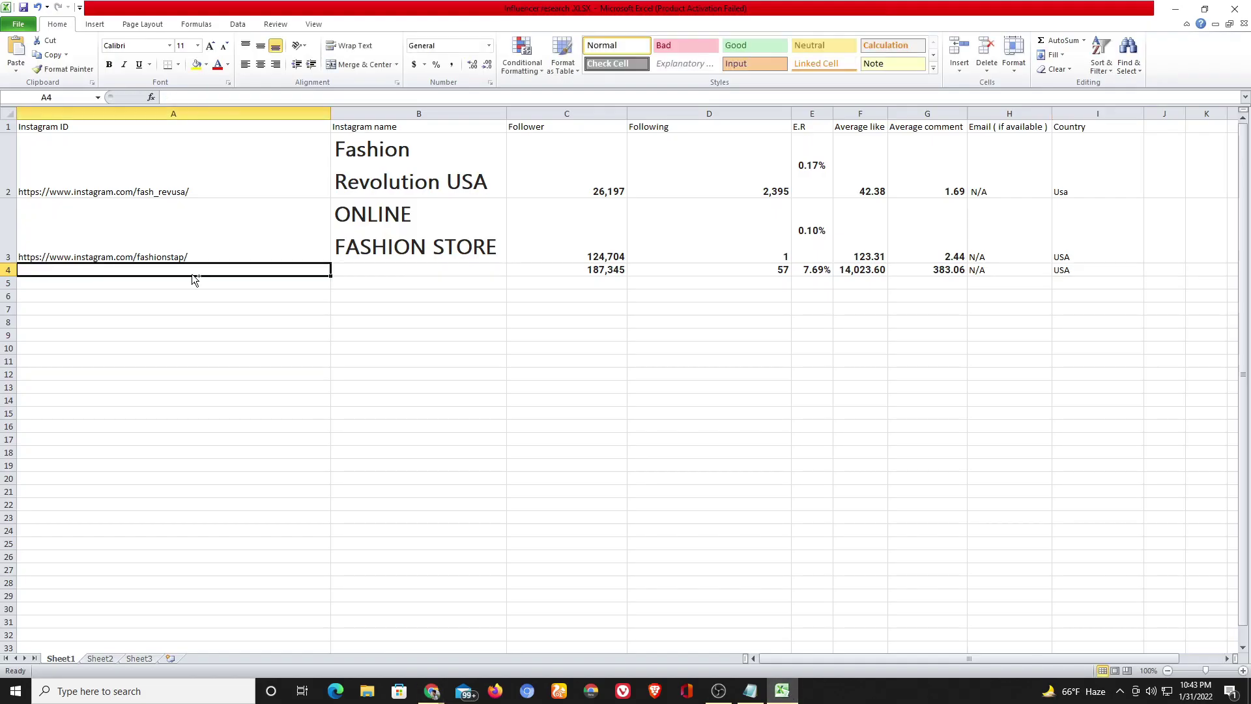
key("ctrl+v")
Copy the profile name Next In Fashion from Instagram into cell B4 of the Excel sheet.
left_click(399, 268)
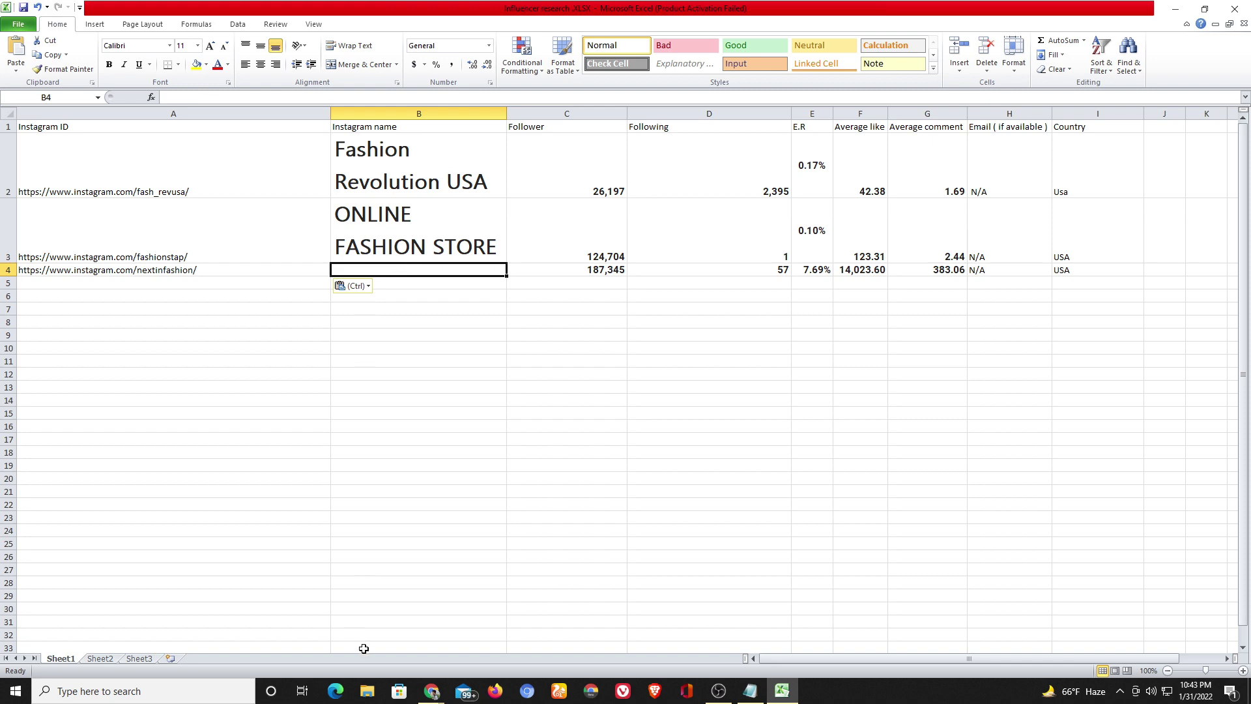
left_click(348, 636)
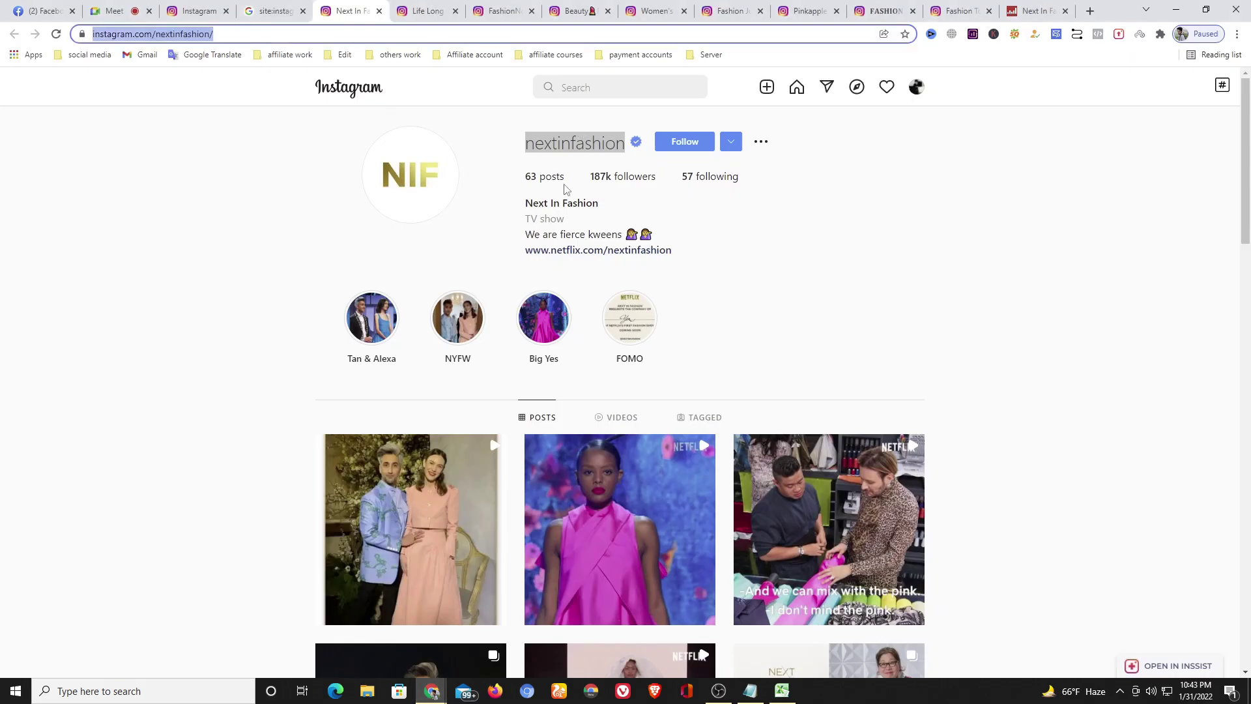
triple_click(551, 203)
key("ctrl+c")
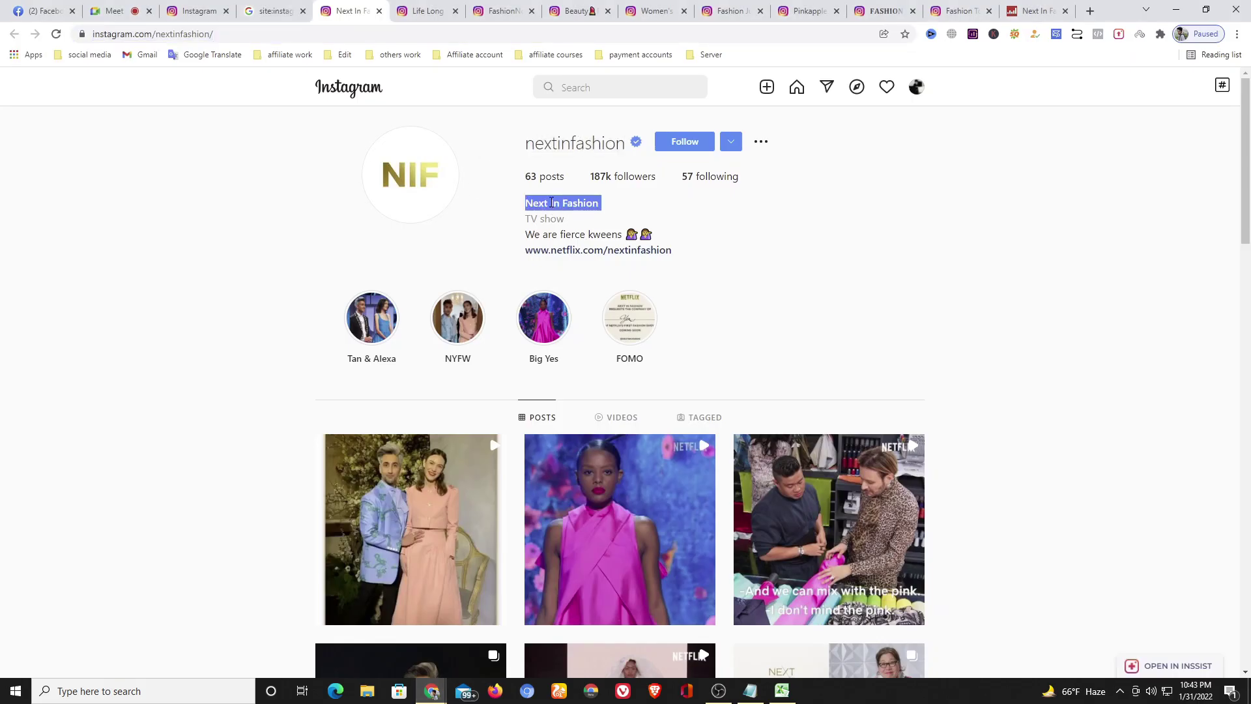
key("alt+Tab")
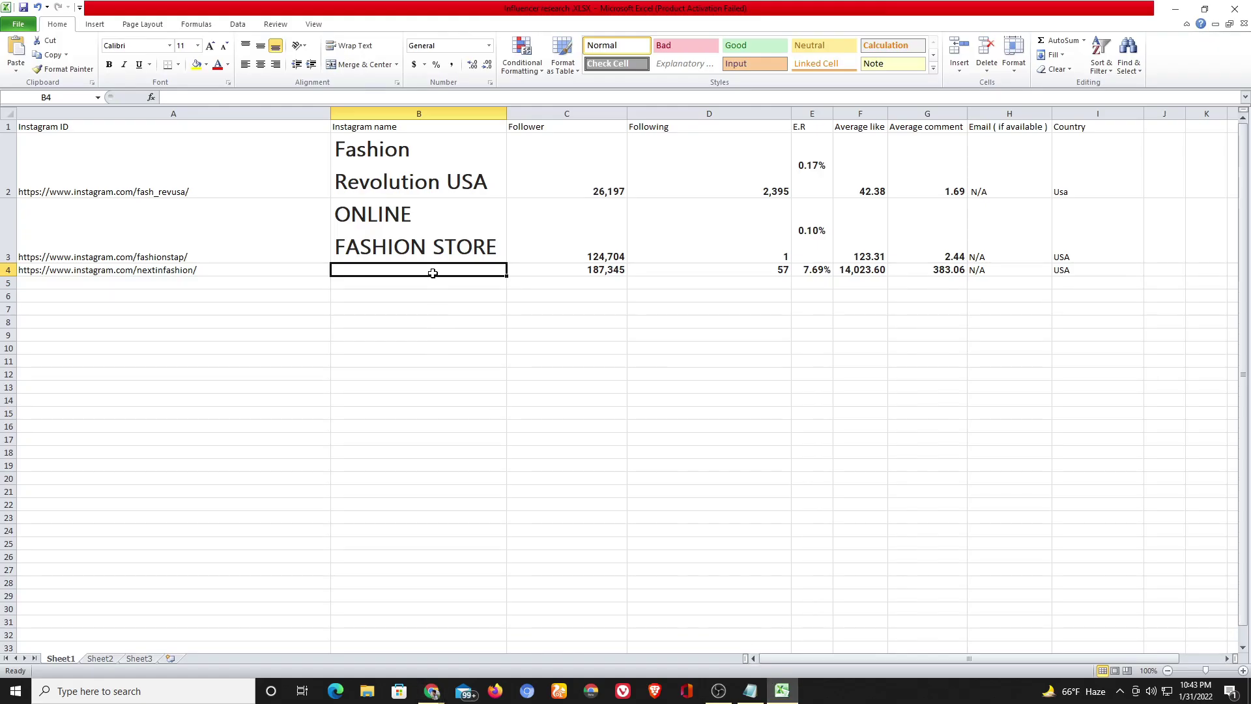
key("ctrl+v")
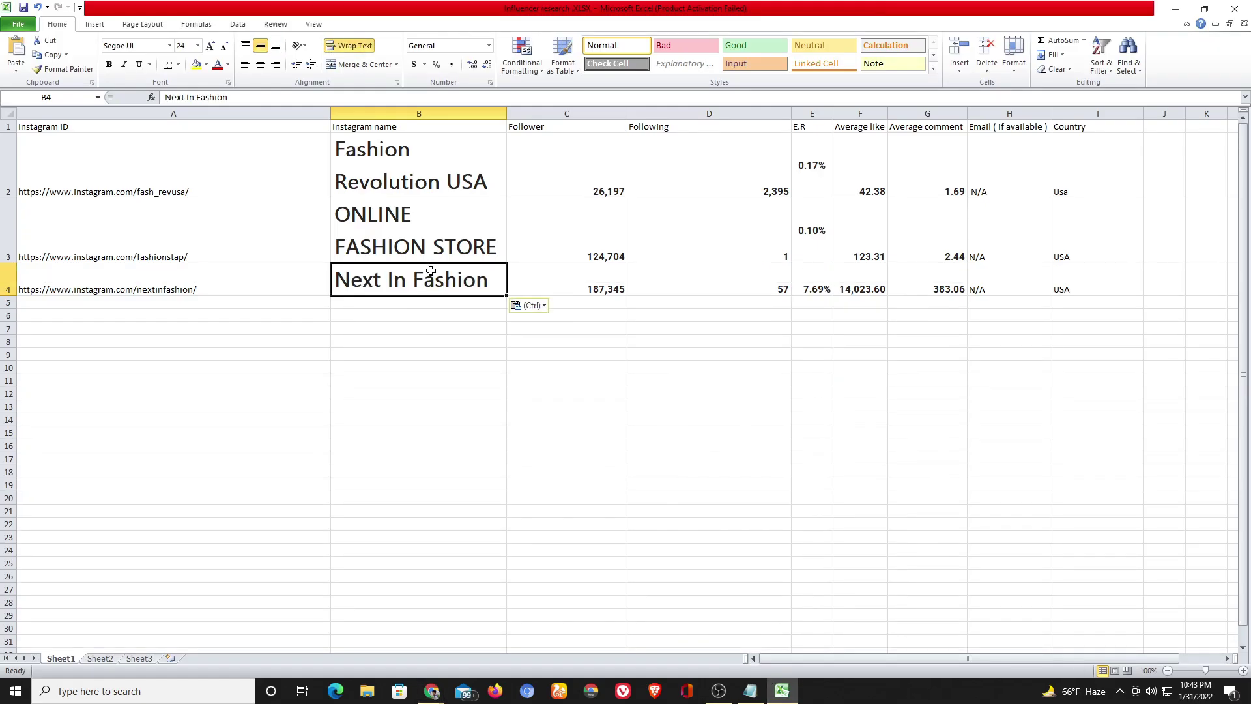
left_click(549, 281)
left_click(273, 307)
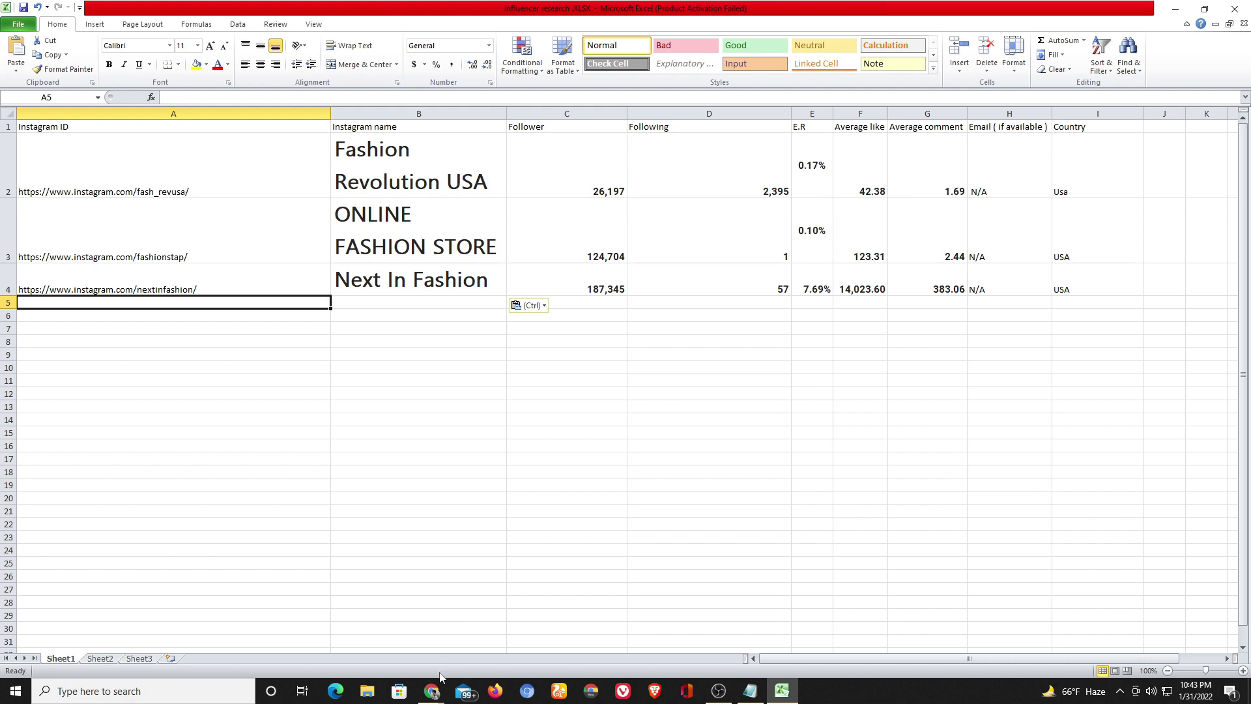
Return to the browser and close the nextinfashion and lifelongfashionstore Instagram profiles.
left_click(391, 652)
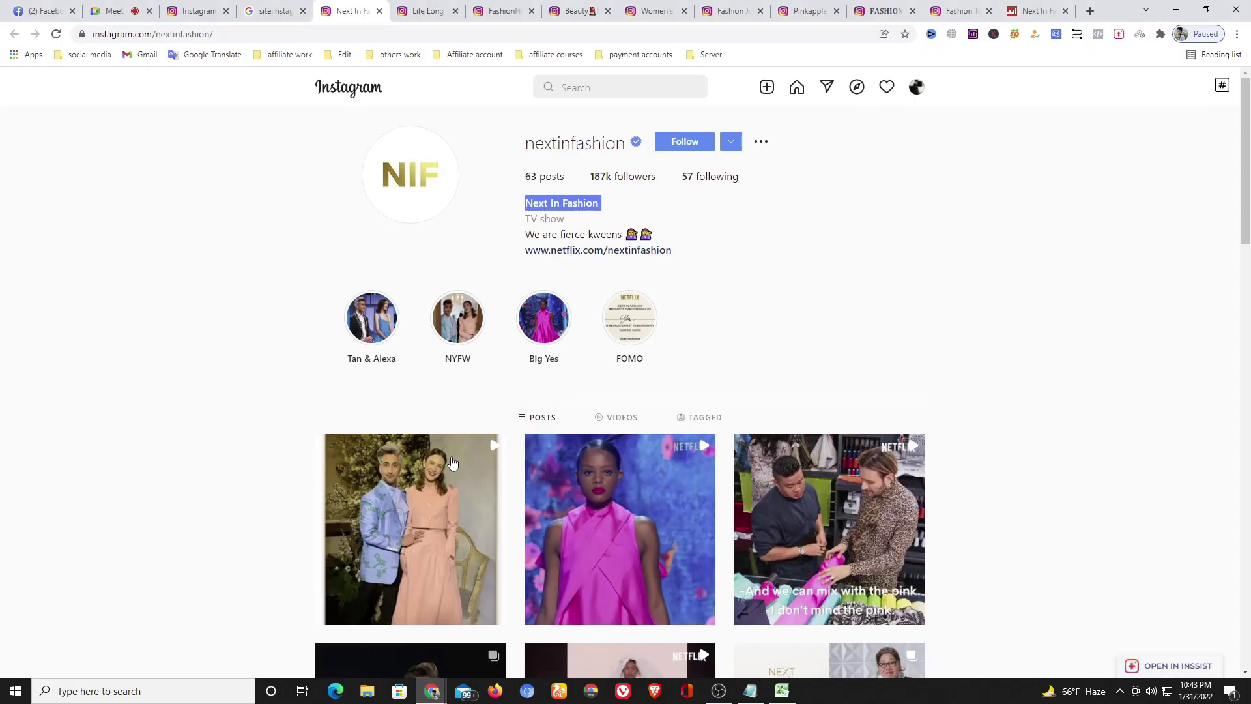
left_click(379, 11)
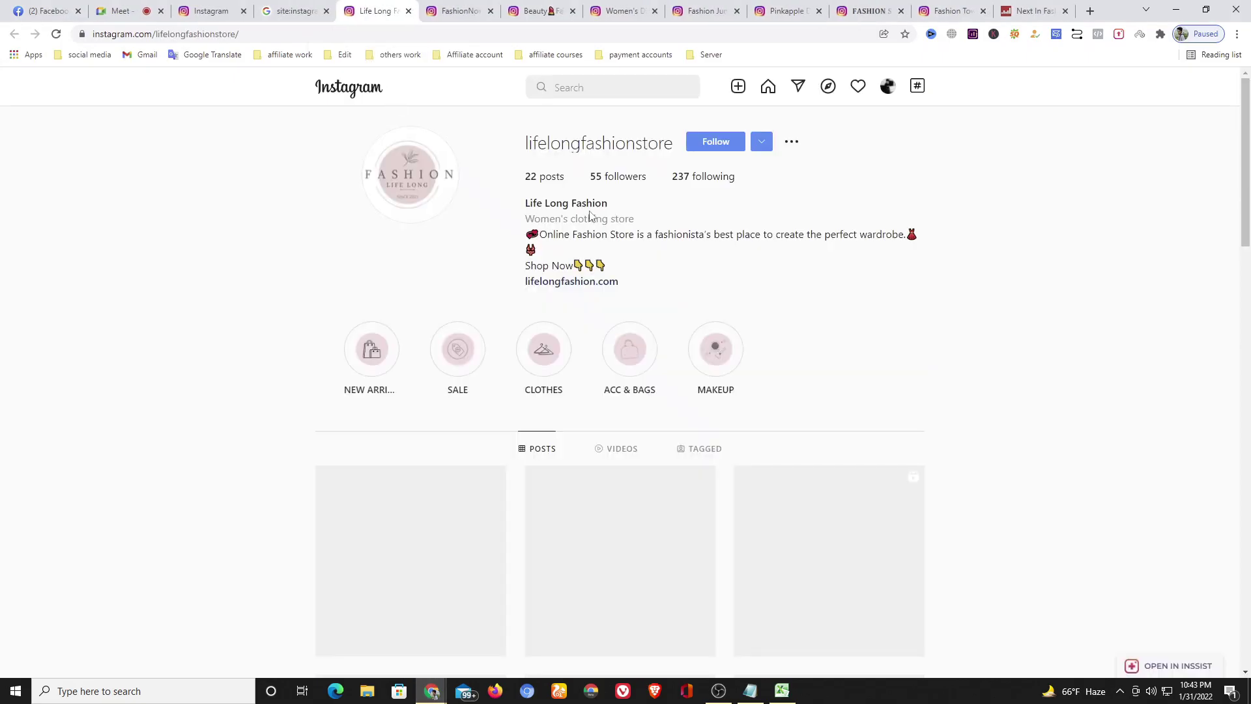
left_click(408, 11)
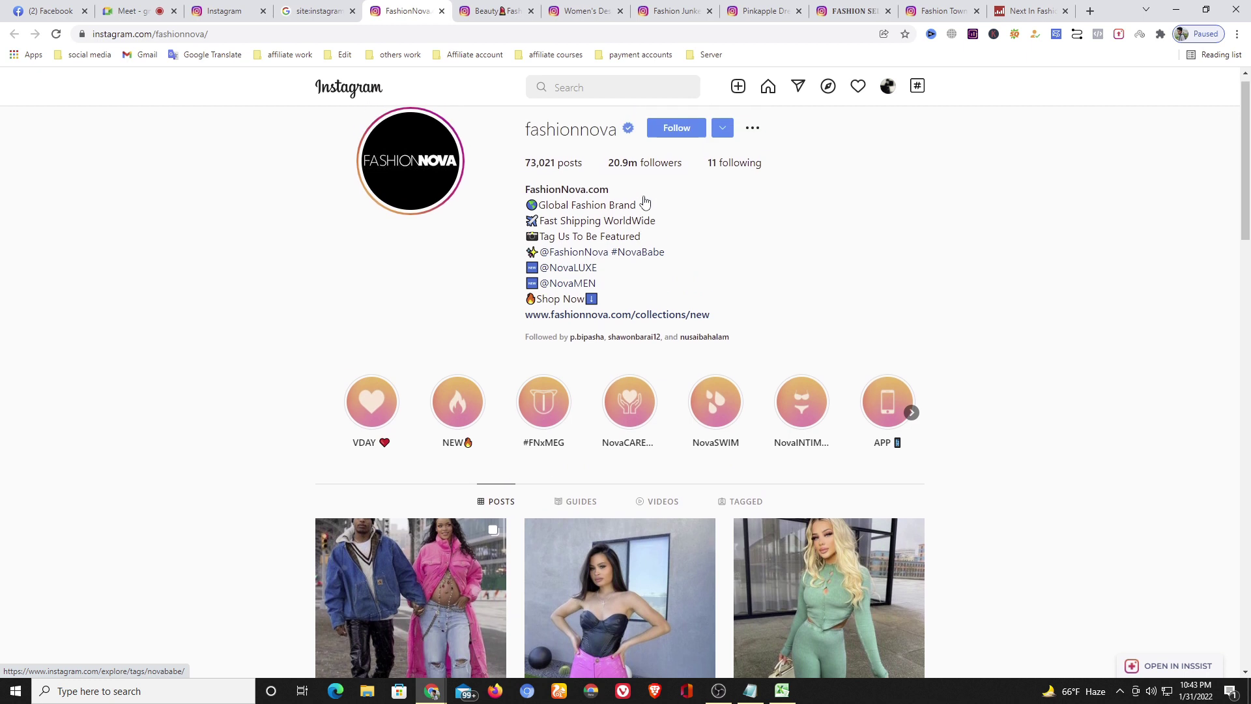
Copy the username fashionnova from its Instagram profile and look it up on Social Blade.
mouse_move(628, 187)
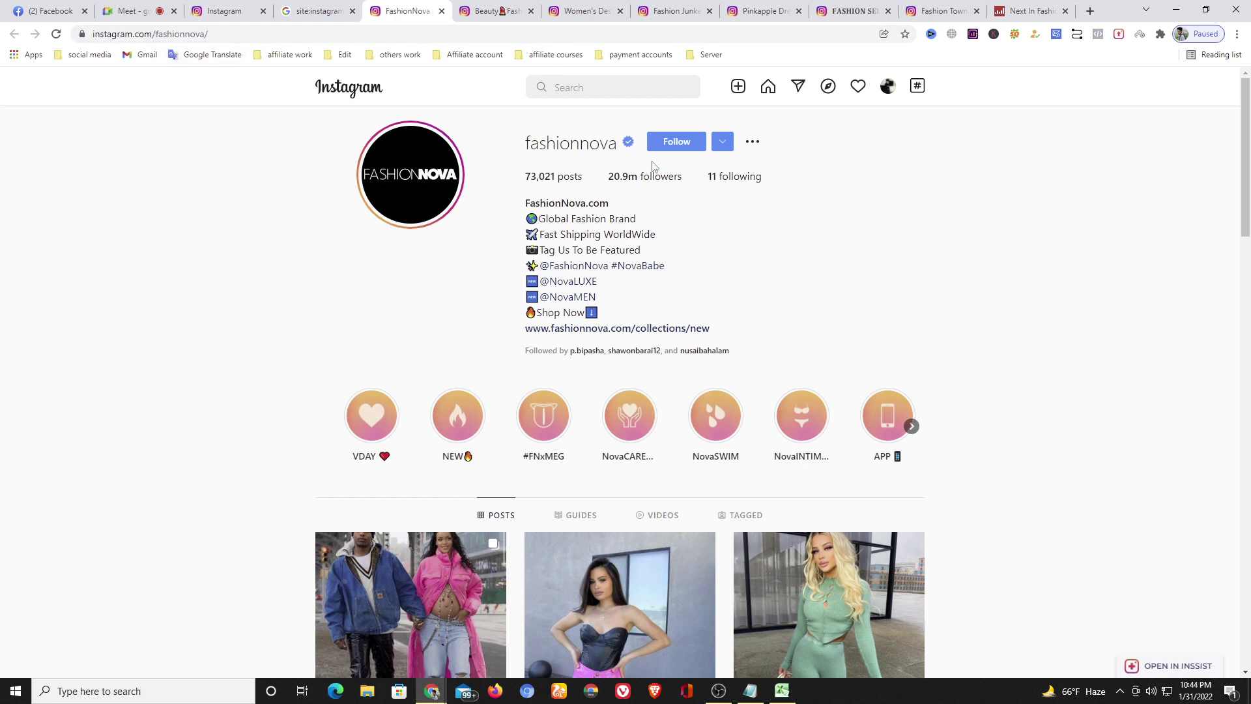
double_click(581, 149)
right_click(587, 148)
left_click(613, 159)
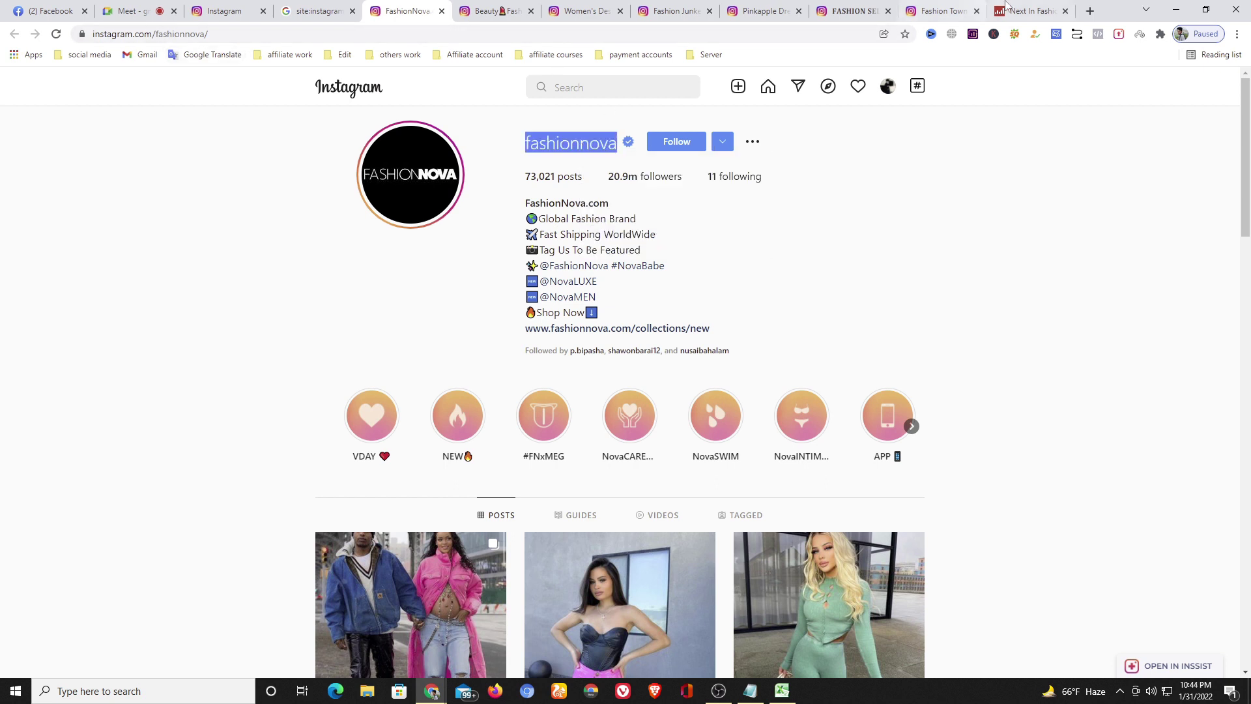
left_click(1036, 10)
left_click(886, 103)
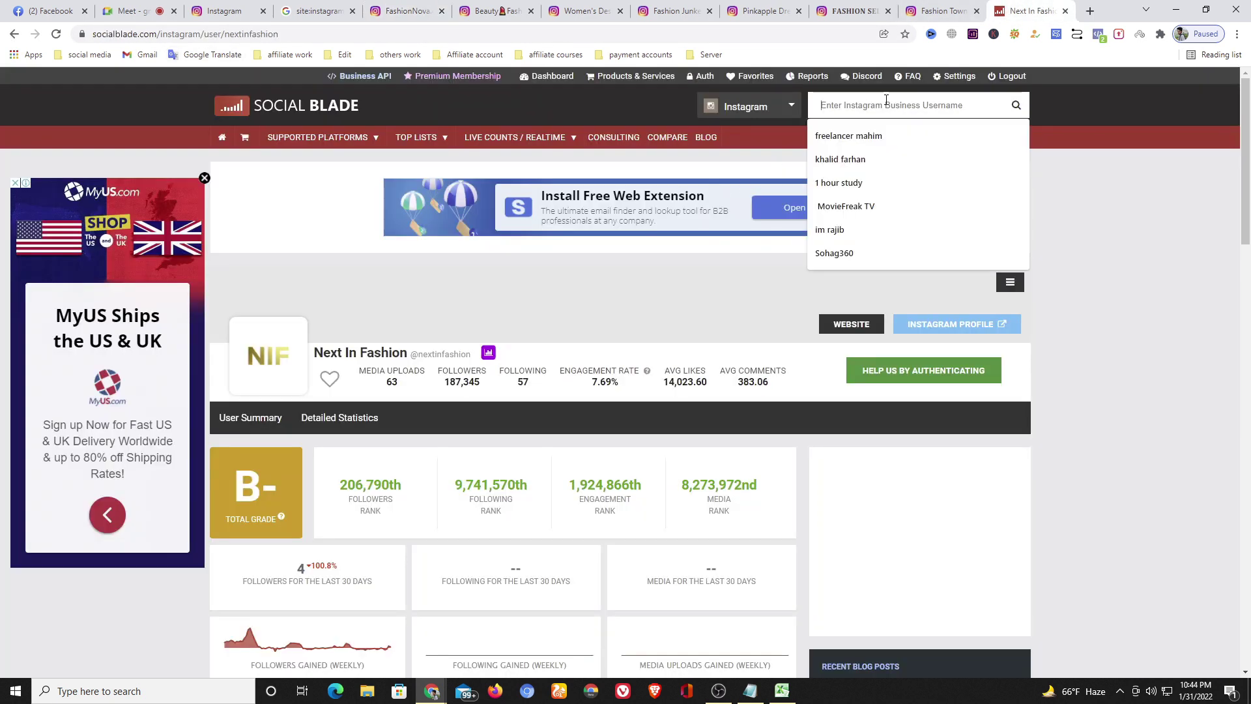
key("ctrl+v")
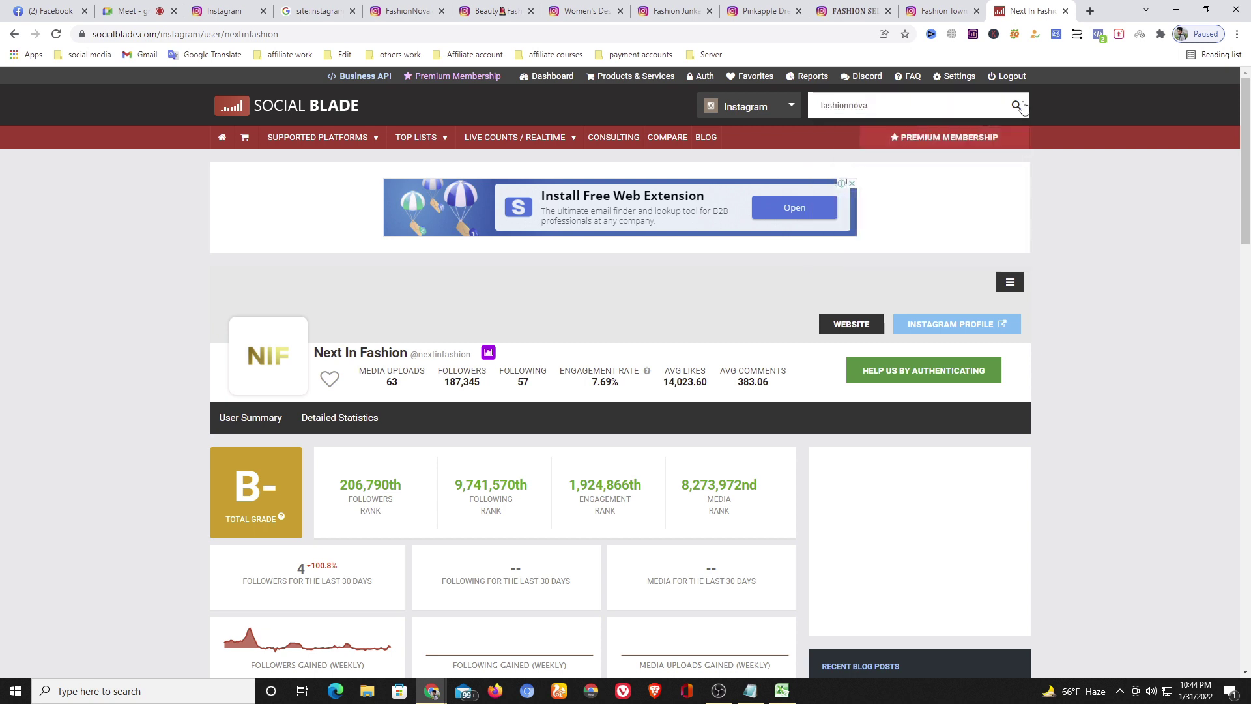
left_click(1018, 106)
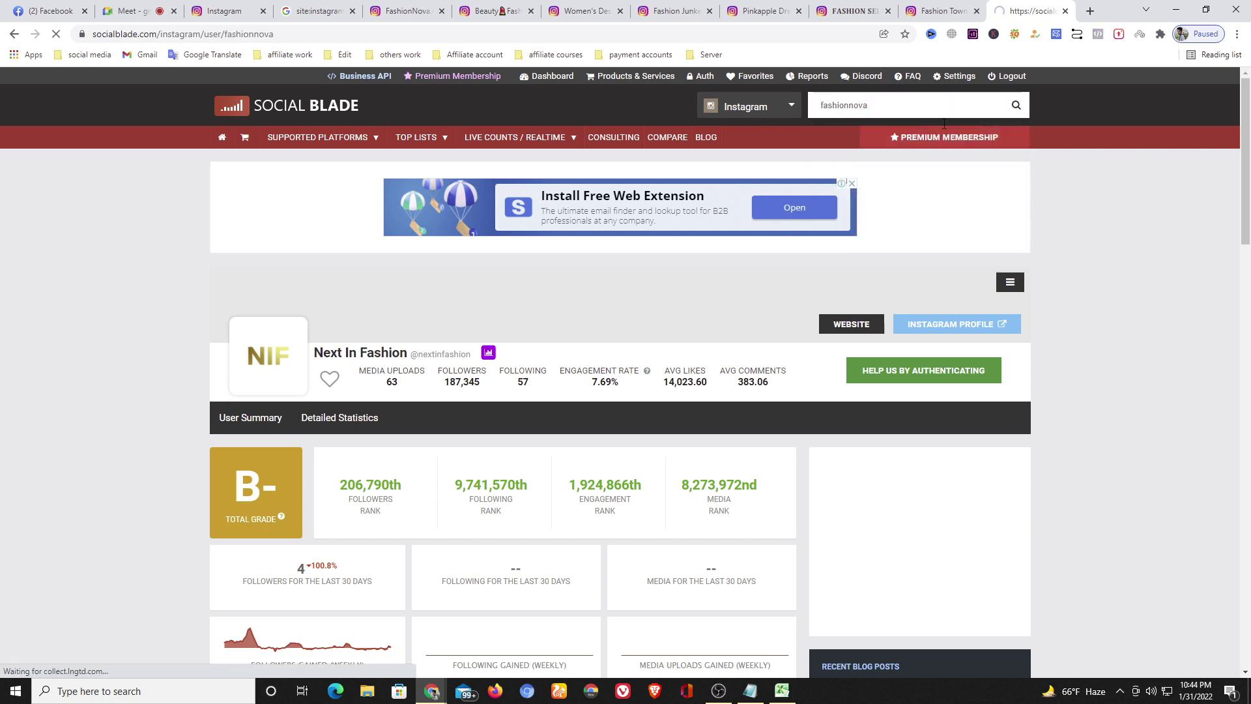
Examine FashionNova's engagement rate and average likes on its Social Blade page.
scroll(715, 175, "down", 1)
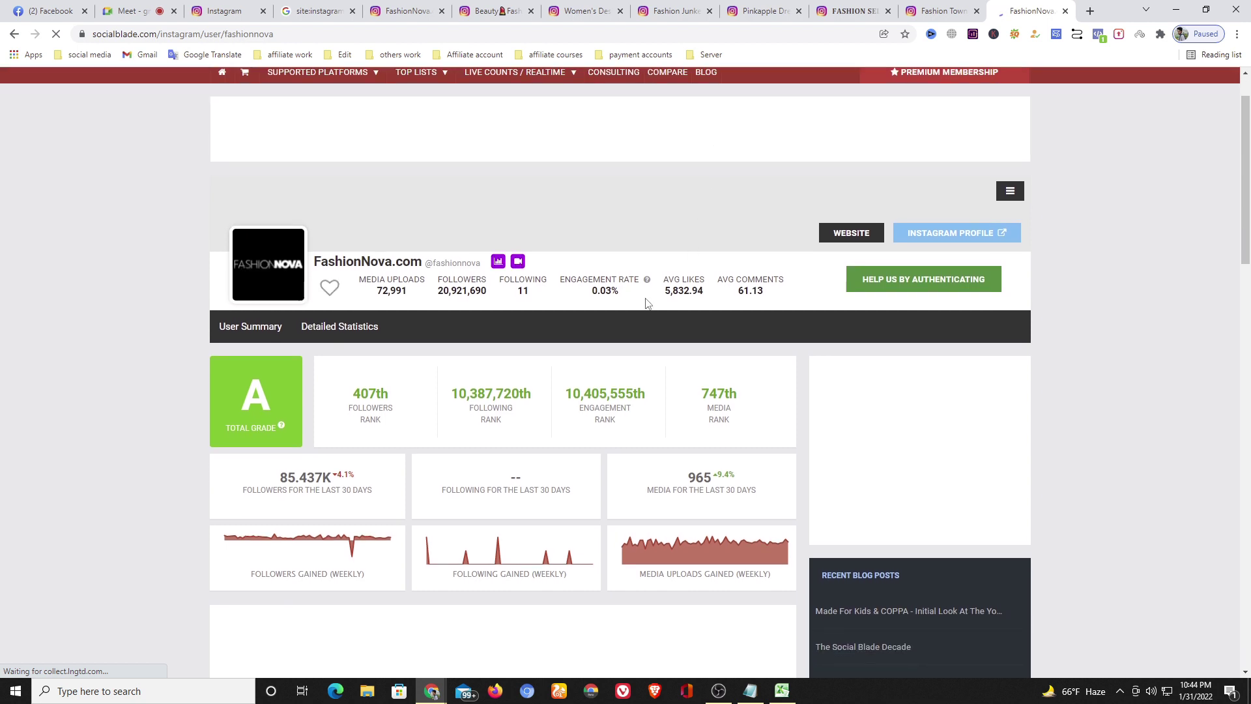
triple_click(607, 292)
left_click(902, 242)
triple_click(675, 292)
triple_click(674, 294)
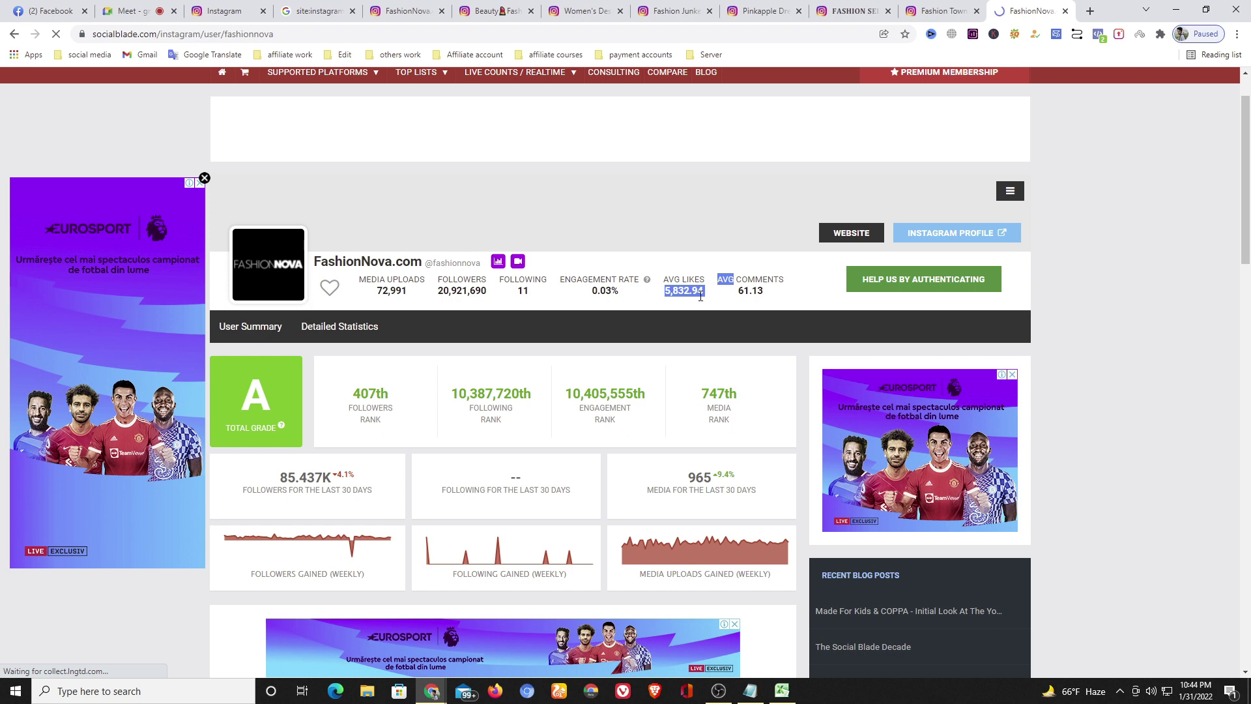
left_click(706, 294)
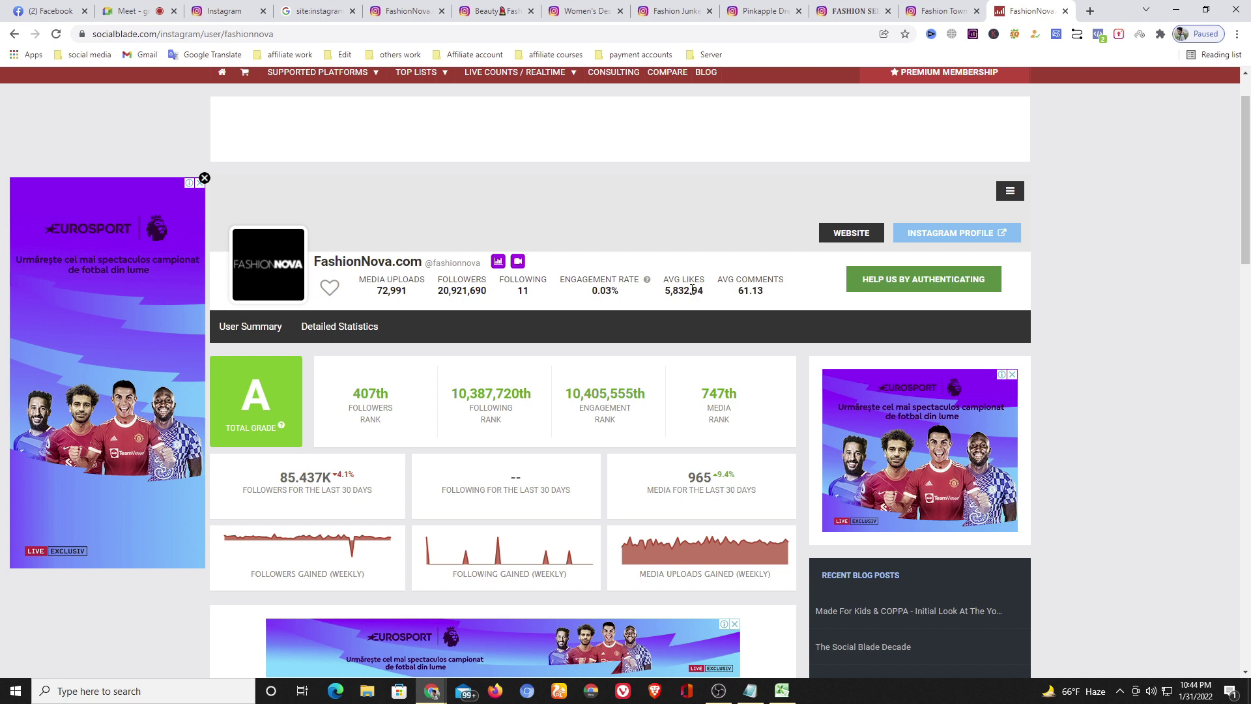
triple_click(611, 295)
left_click(593, 299)
Examine the like and comment counts on the posts of the fashionnova Instagram profile.
left_click(405, 11)
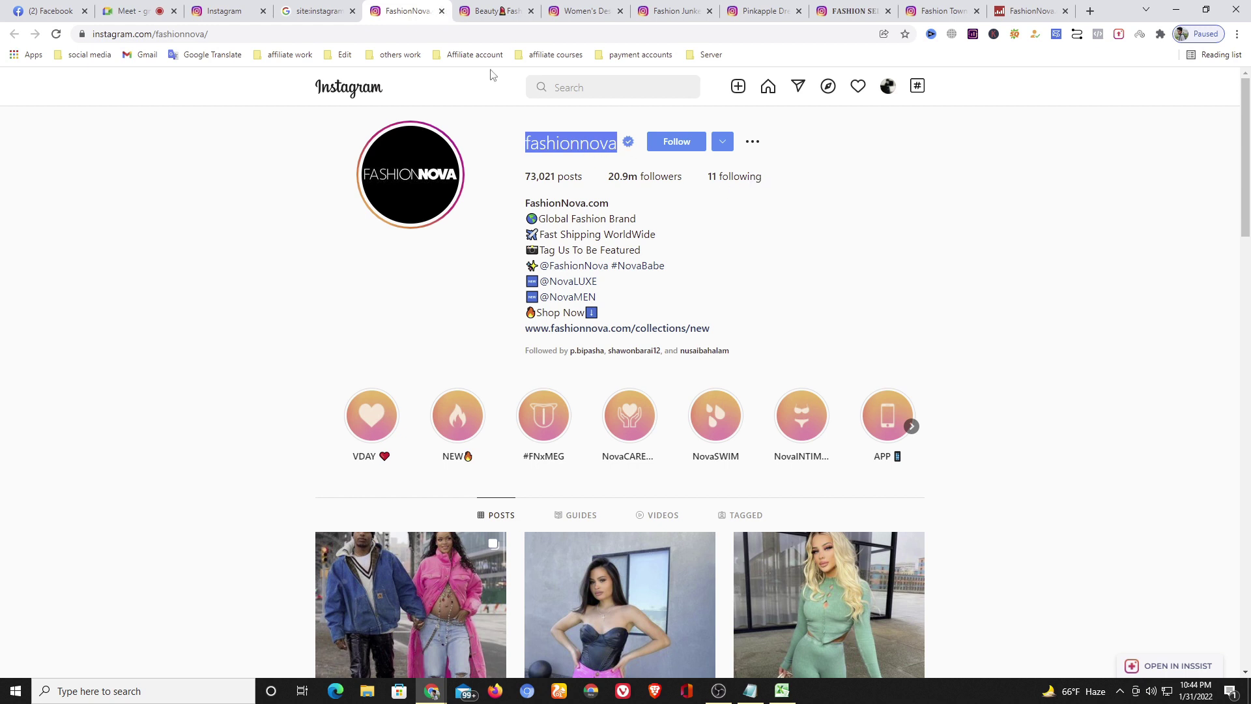
scroll(642, 395, "down", 2)
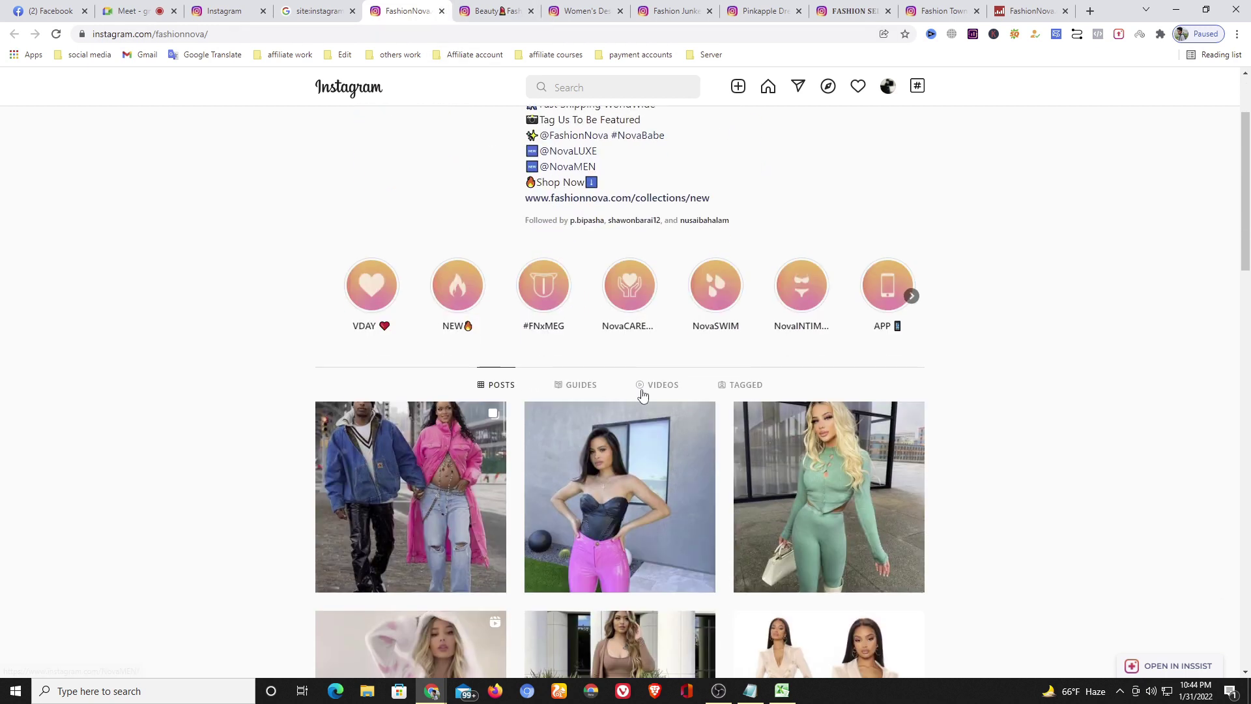
scroll(808, 469, "down", 6)
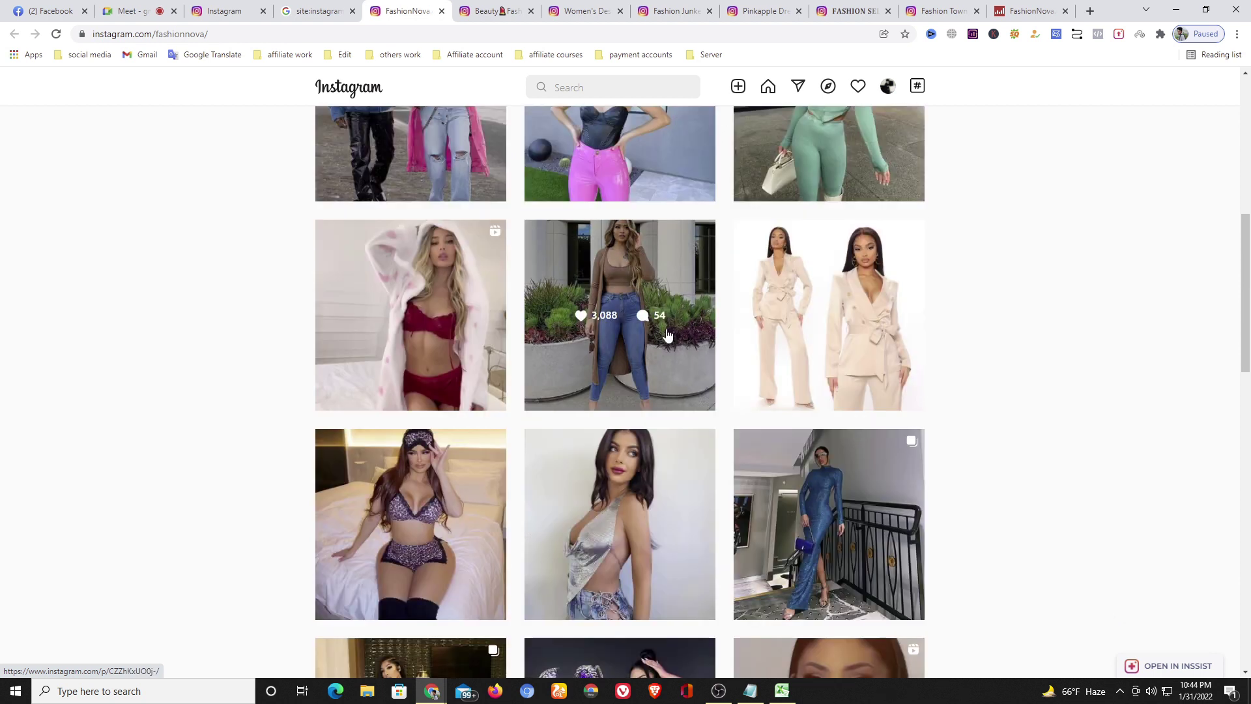
scroll(667, 334, "down", 4)
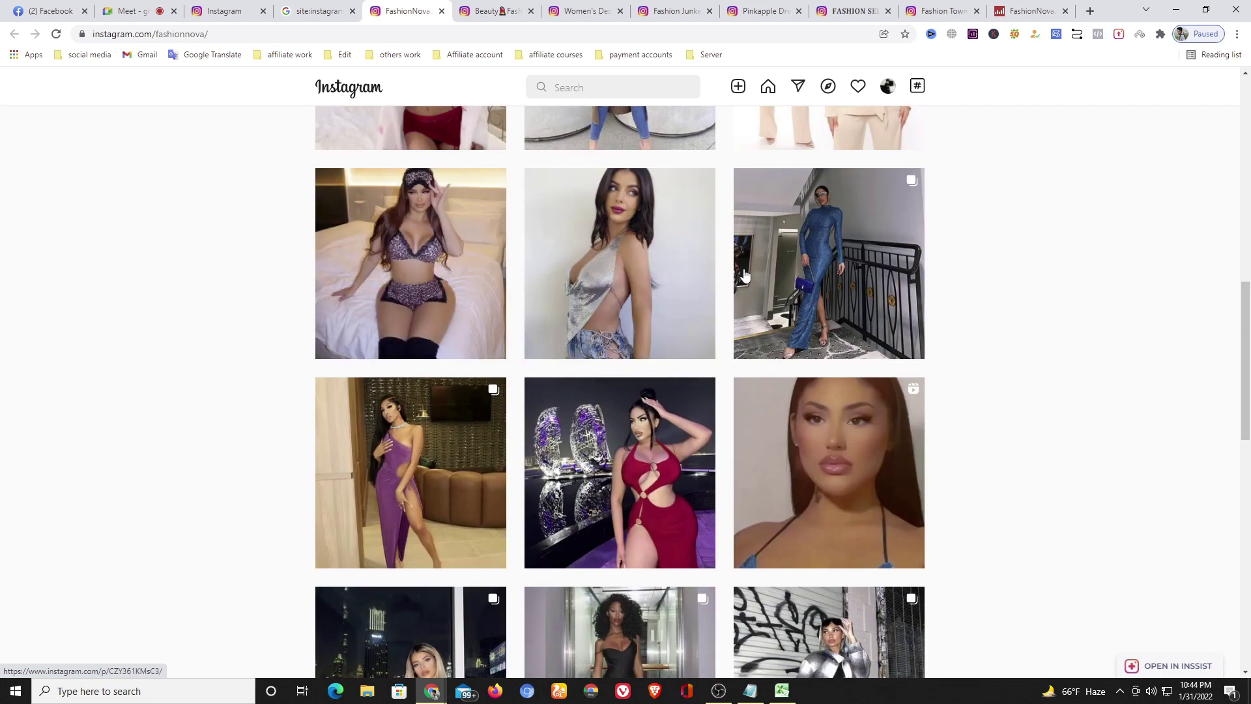
scroll(745, 275, "down", 6)
scroll(628, 285, "up", 12)
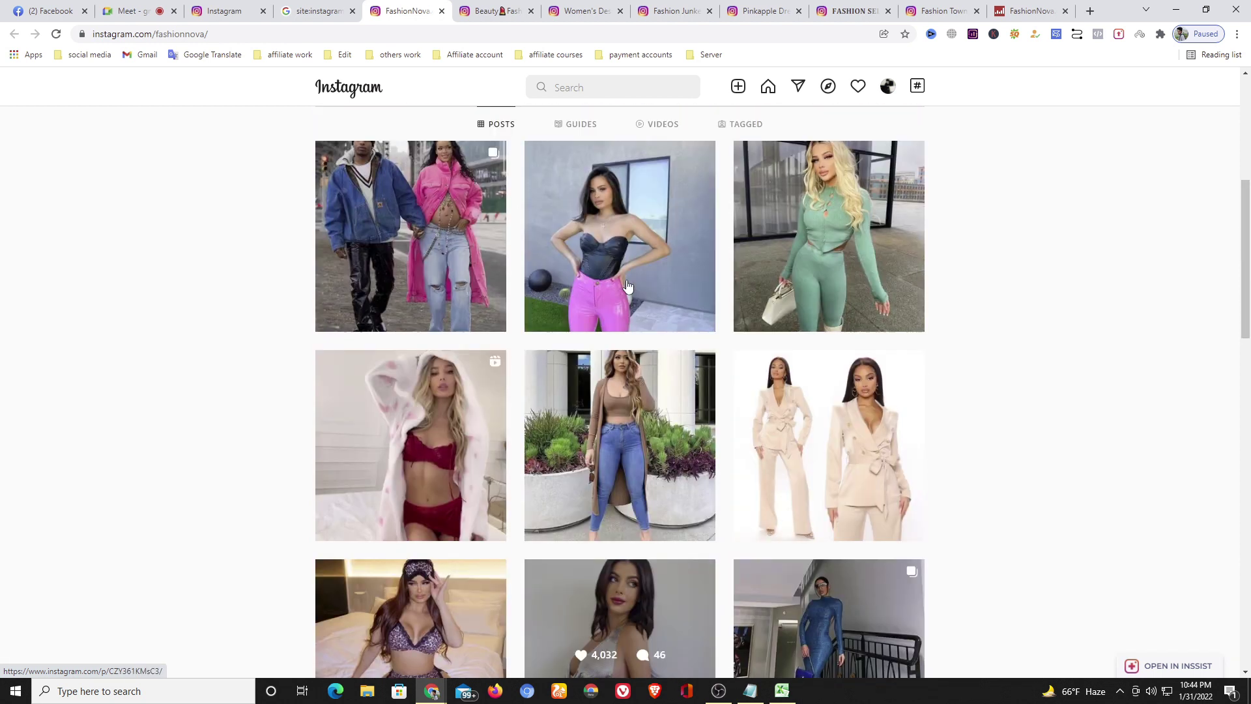
scroll(627, 284, "up", 6)
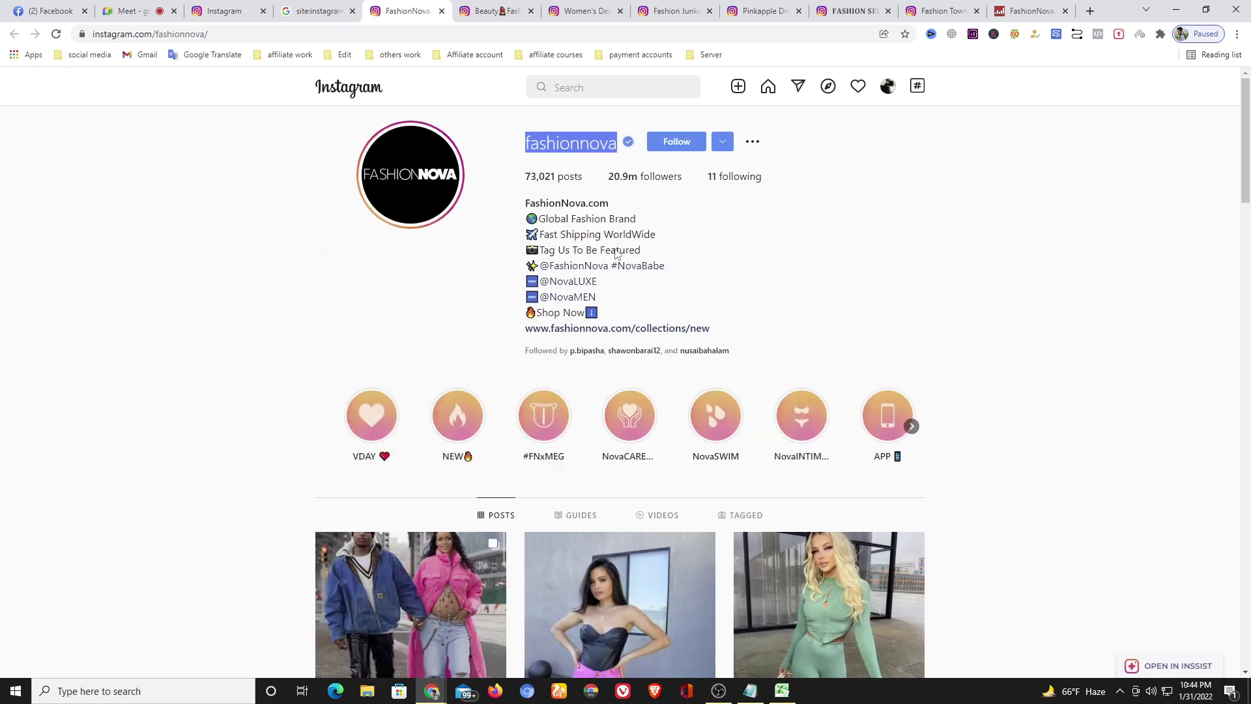
Close the fashionnova, bossanovafashion2021 and fashiondesignerwomensclothes Instagram profiles.
left_click(442, 11)
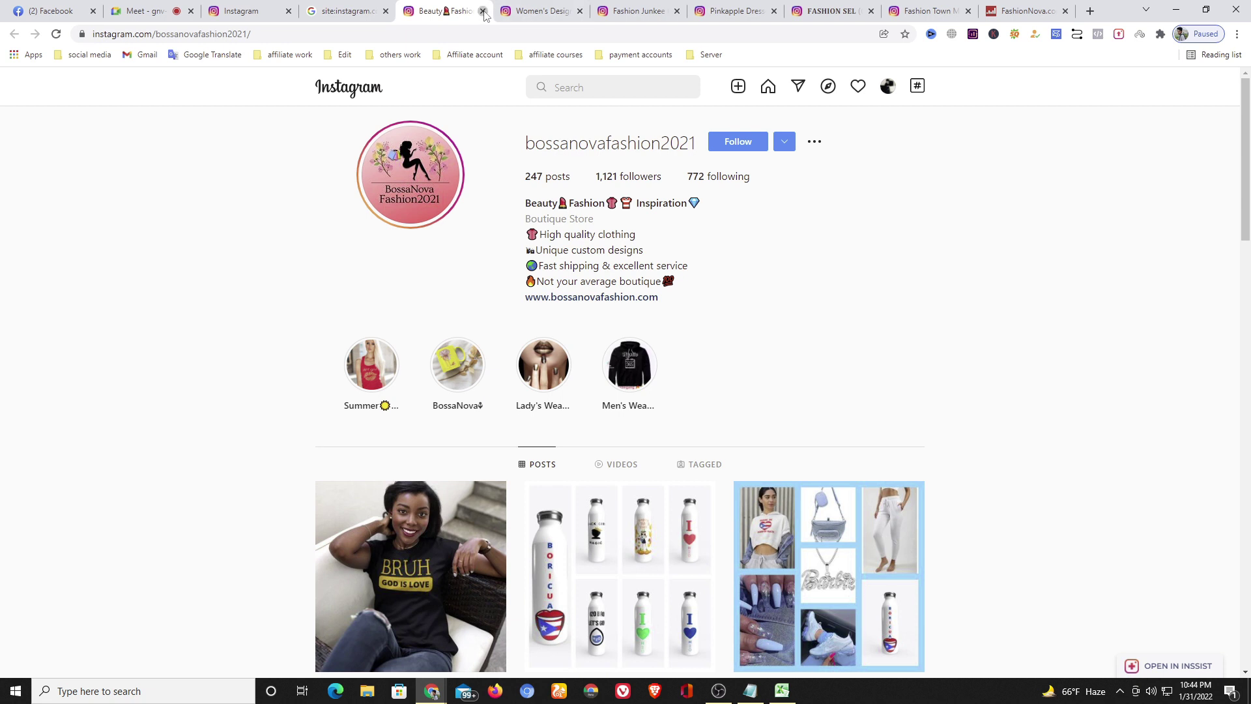
left_click(483, 11)
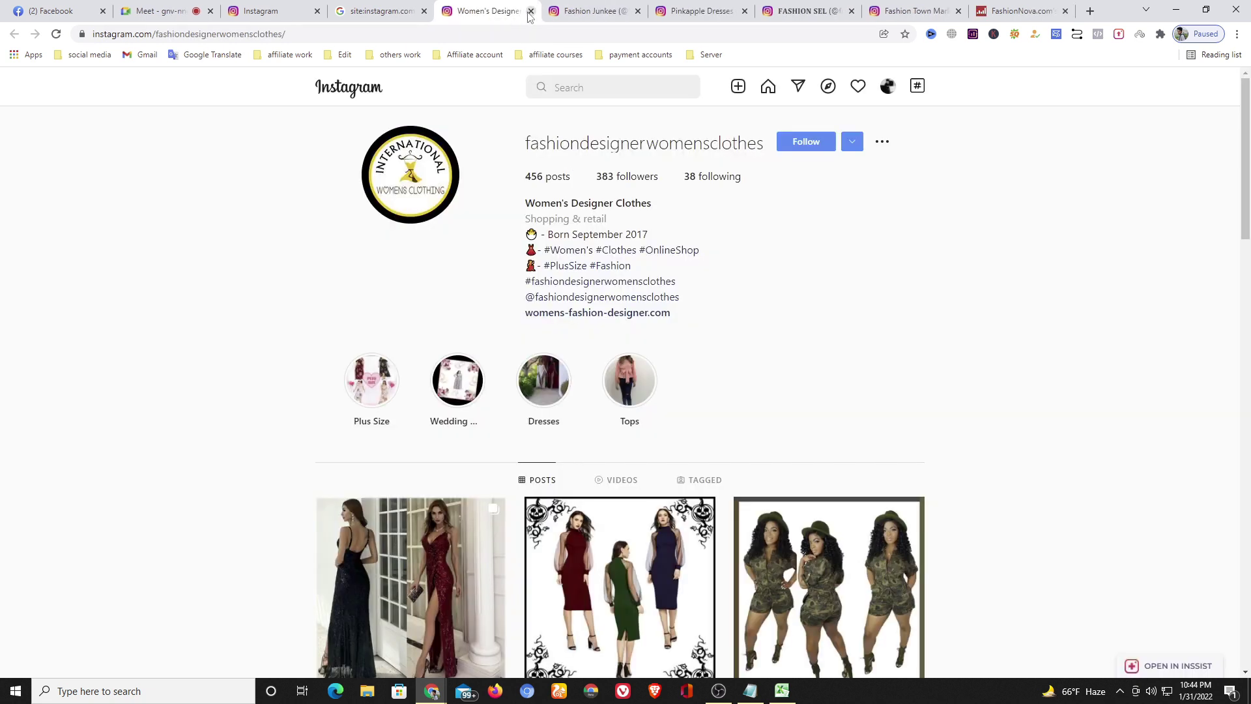
left_click(531, 11)
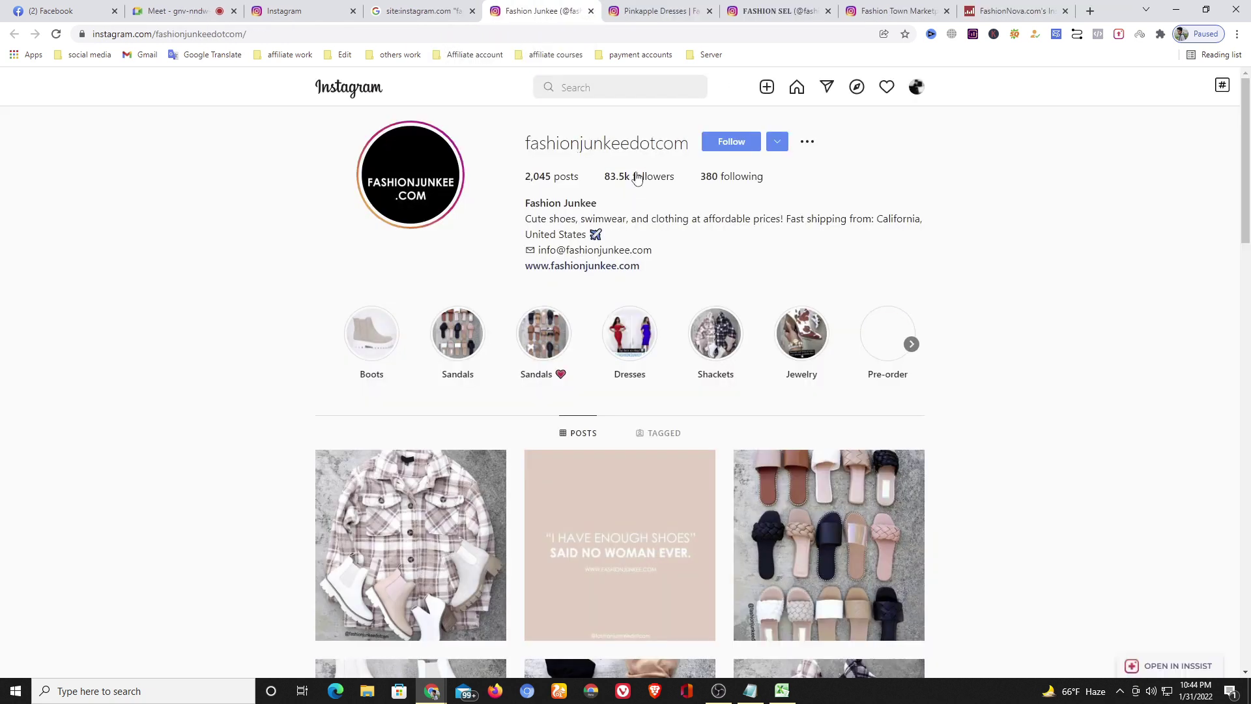
Copy the username fashionjunkeedotcom from its Instagram profile, look it up on Social Blade and check its engagement rate.
double_click(587, 144)
right_click(586, 147)
left_click(617, 155)
left_click(1027, 9)
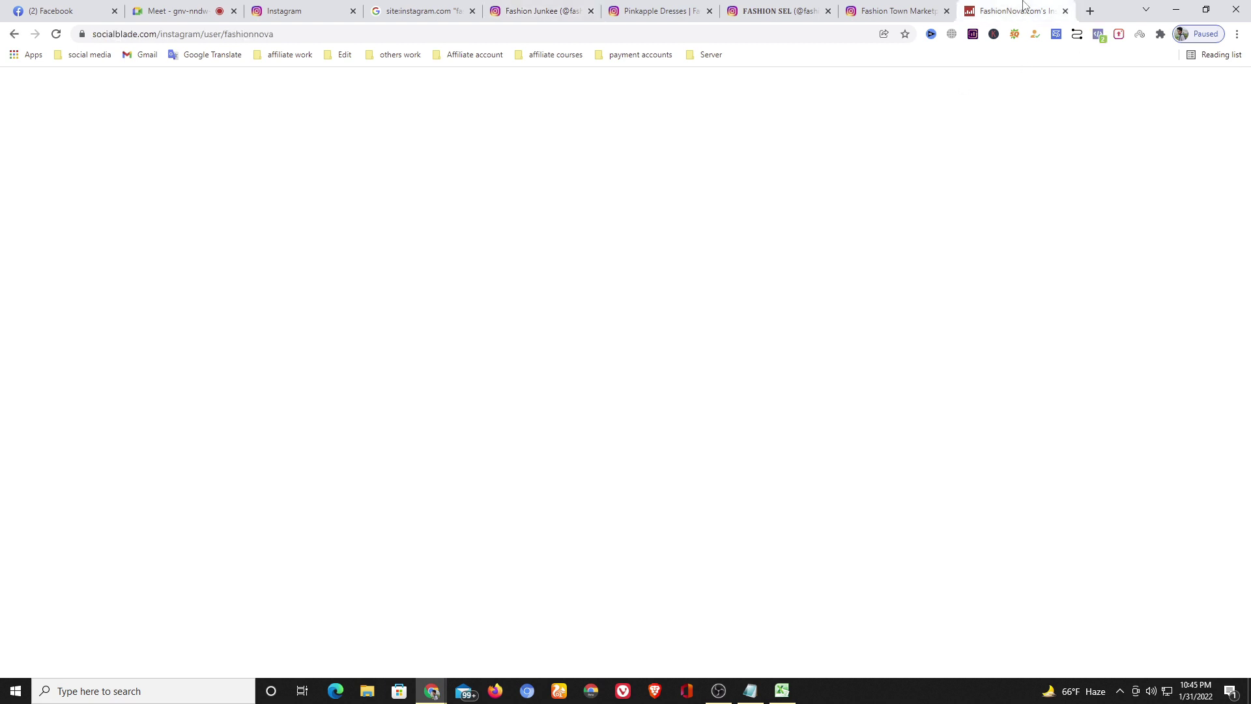
scroll(848, 183, "up", 1)
left_click(861, 106)
right_click(861, 106)
left_click(906, 207)
left_click(1020, 106)
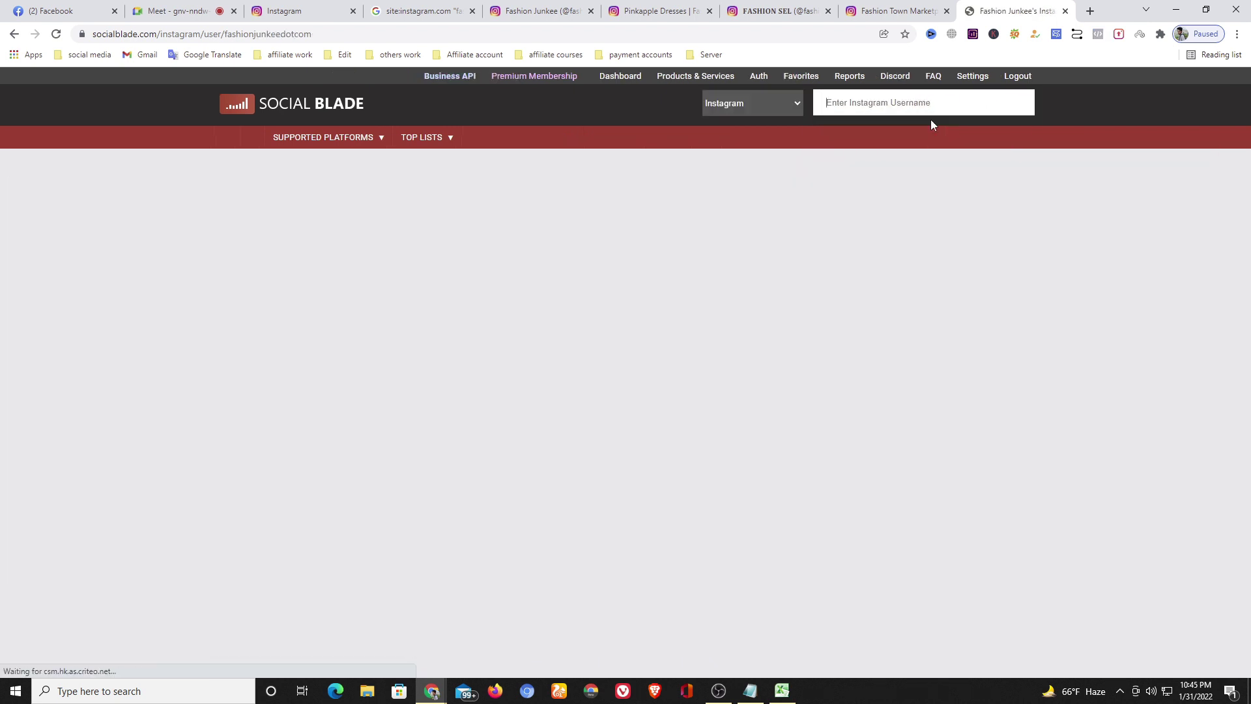
scroll(658, 287, "down", 1)
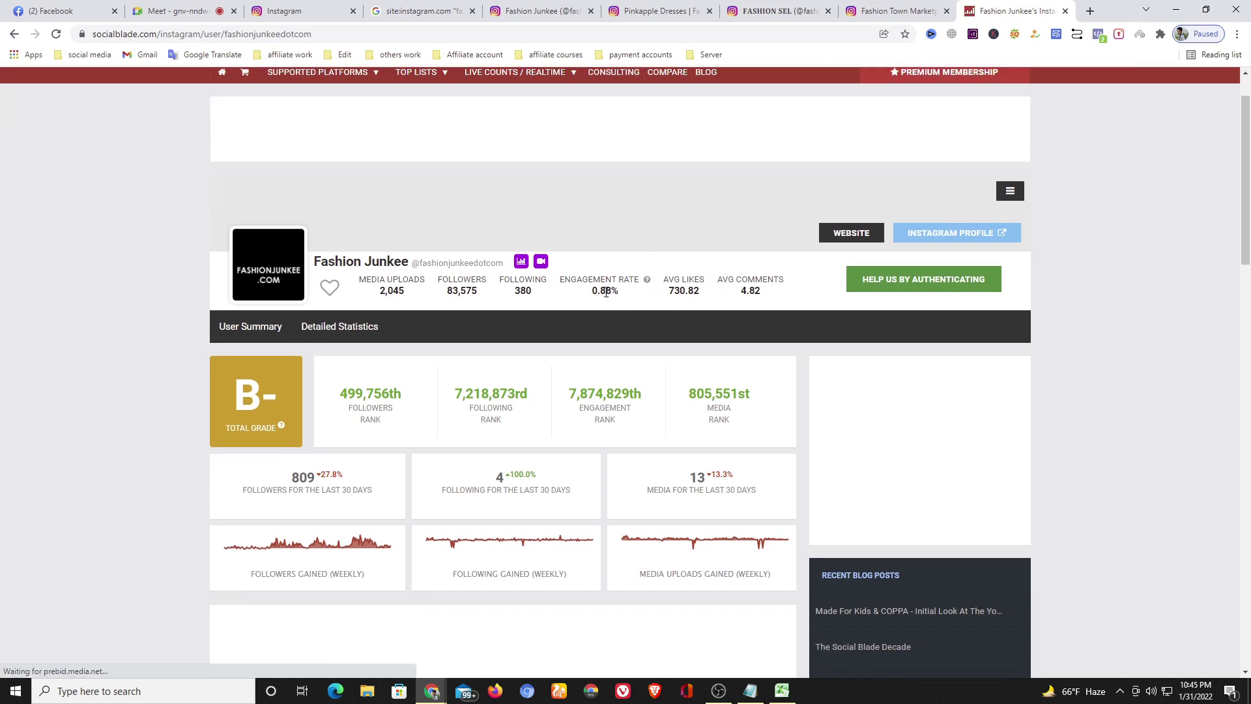
Copy the username pinkapple_dresses from its Instagram profile and look it up on Social Blade.
left_click(657, 11)
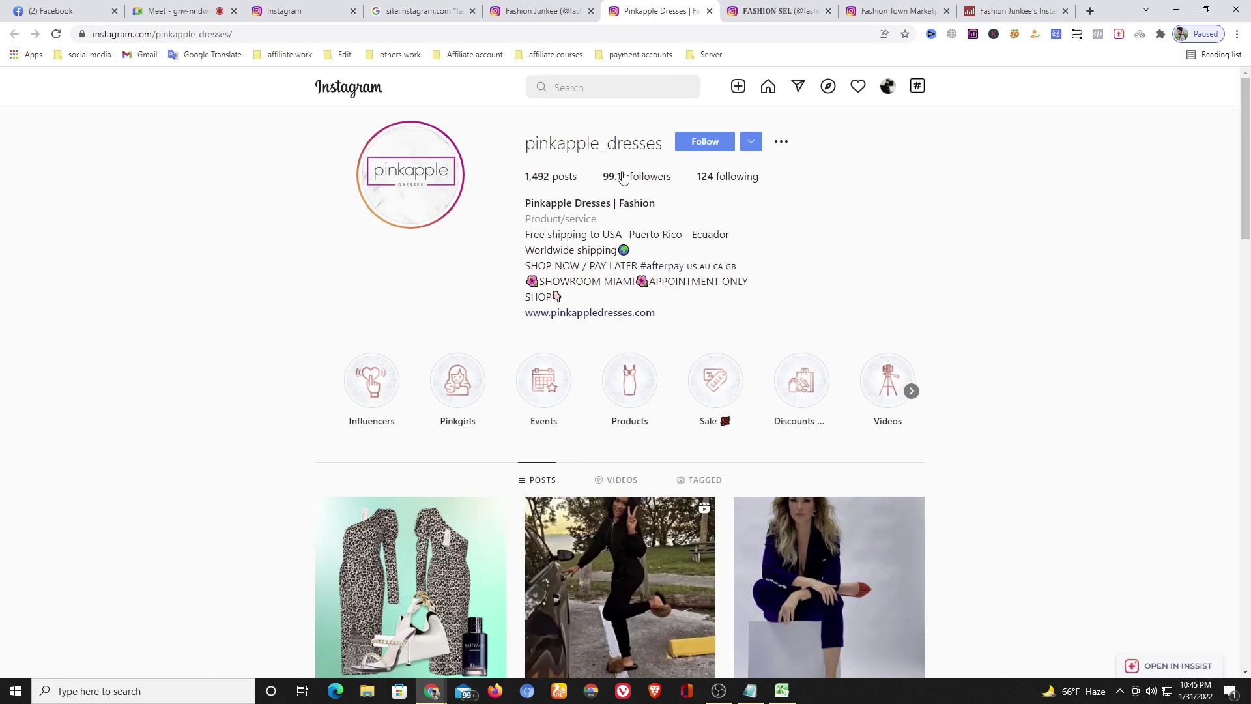
double_click(596, 144)
right_click(597, 147)
left_click(628, 155)
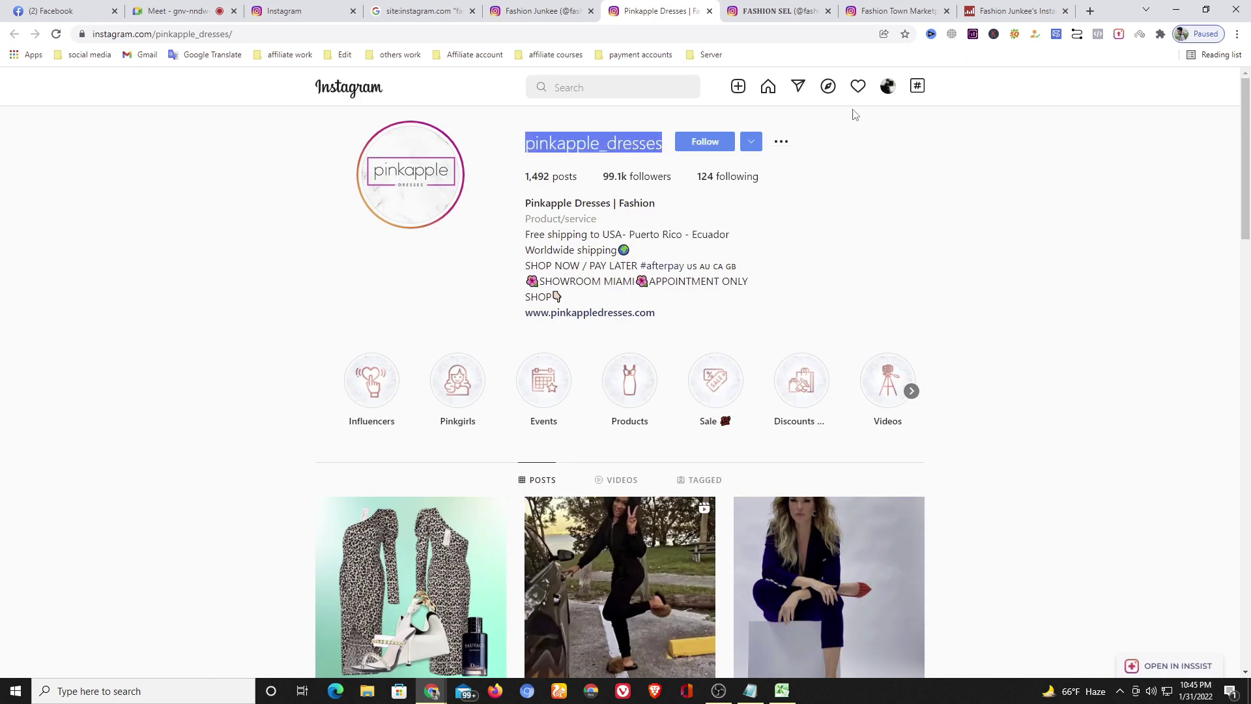
left_click(1014, 11)
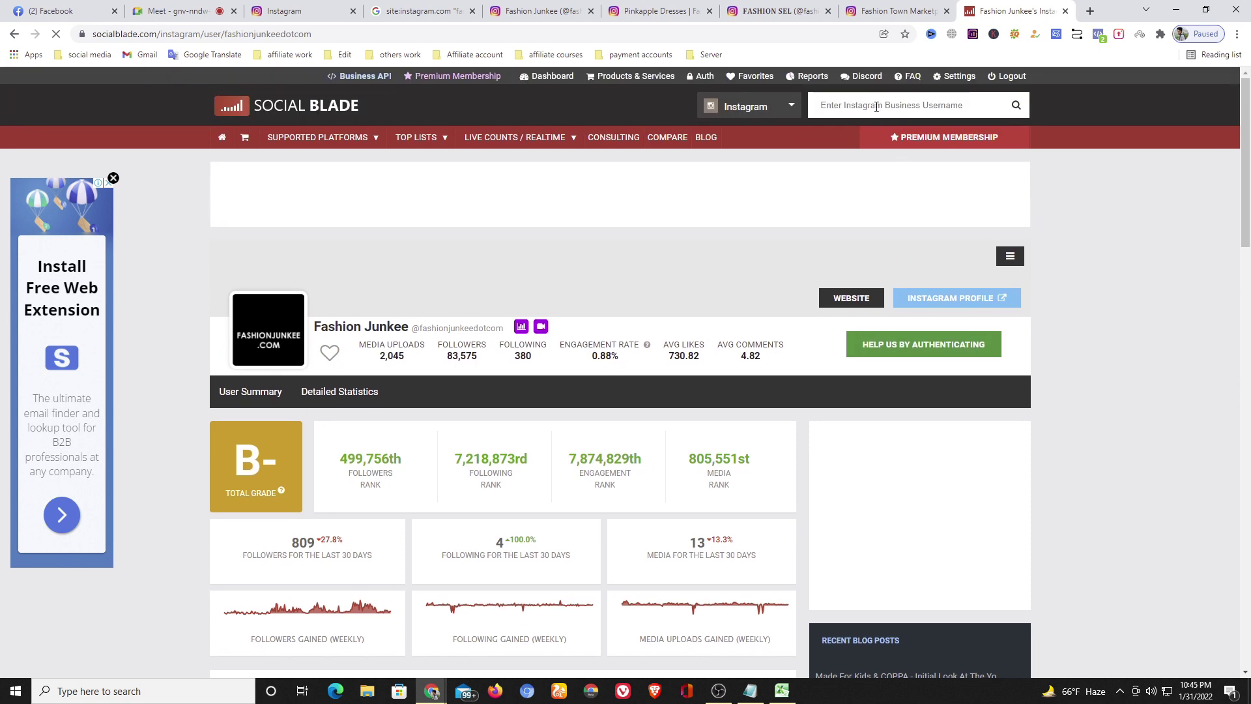
left_click(876, 106)
right_click(1012, 102)
key("Escape")
key("ctrl+v")
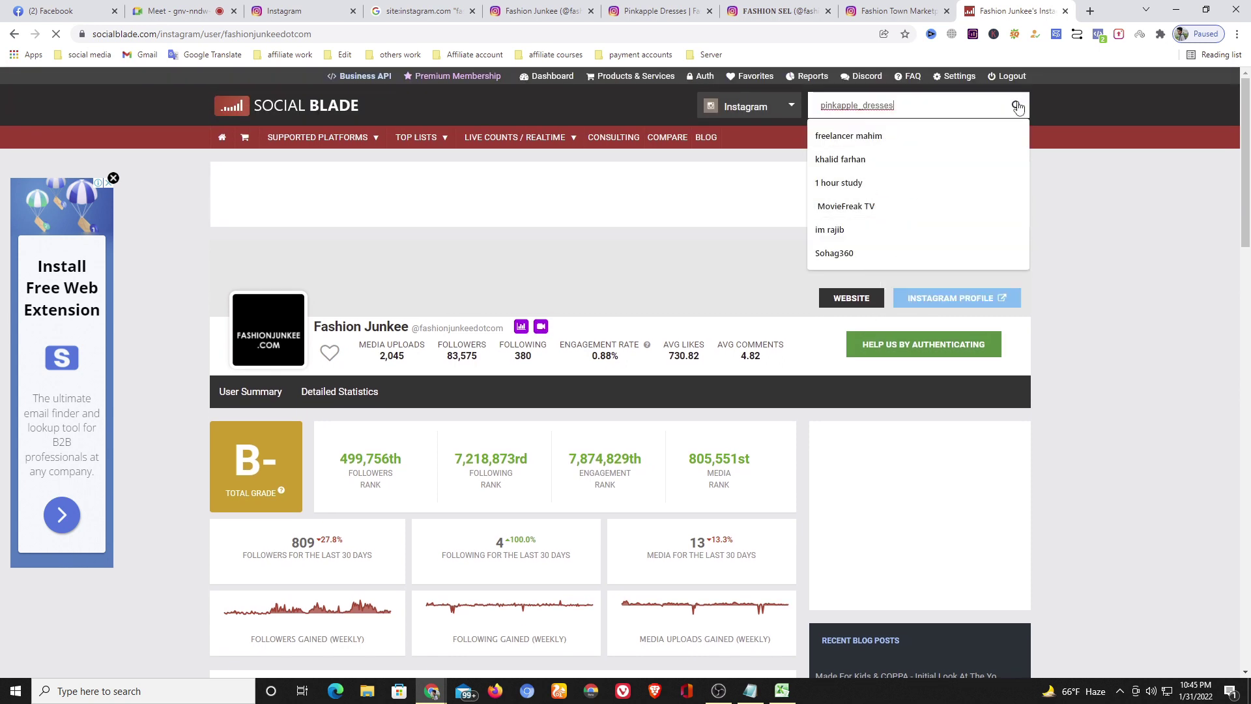
key("Return")
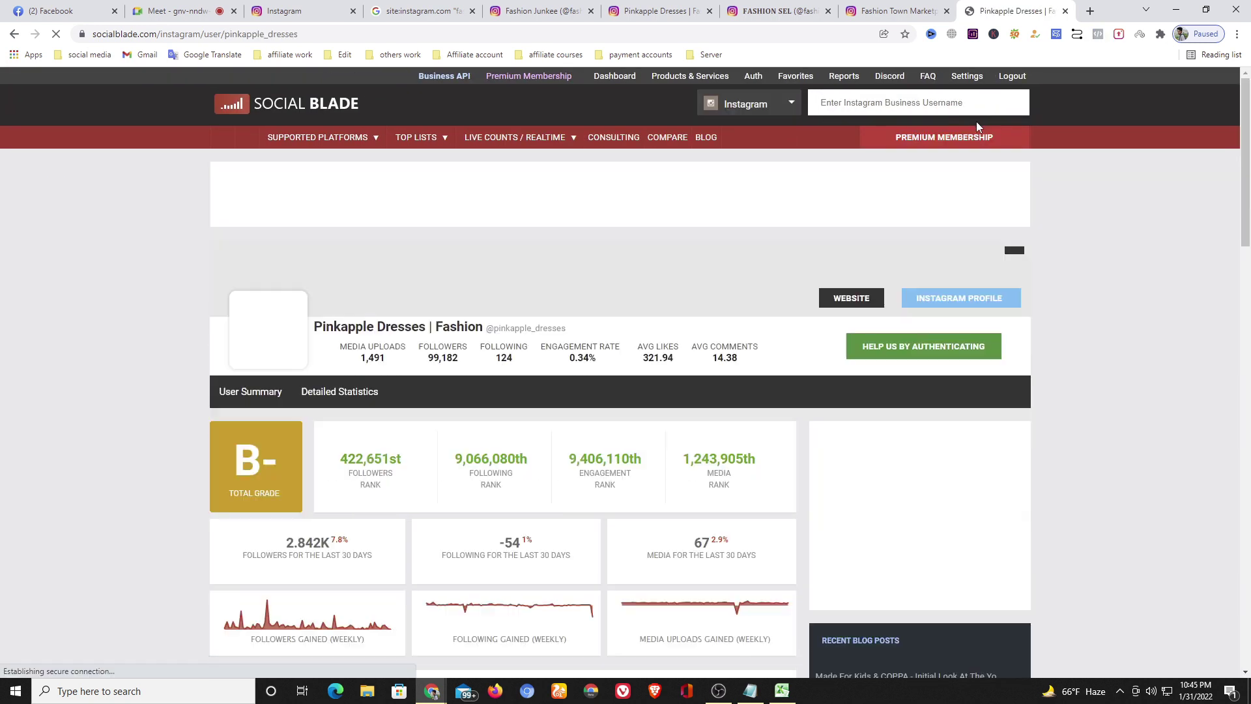
Close the Fashion Town Market, Fashion Sel, Pinkapple Dresses and Fashion Junkee Instagram profiles.
left_click(815, 11)
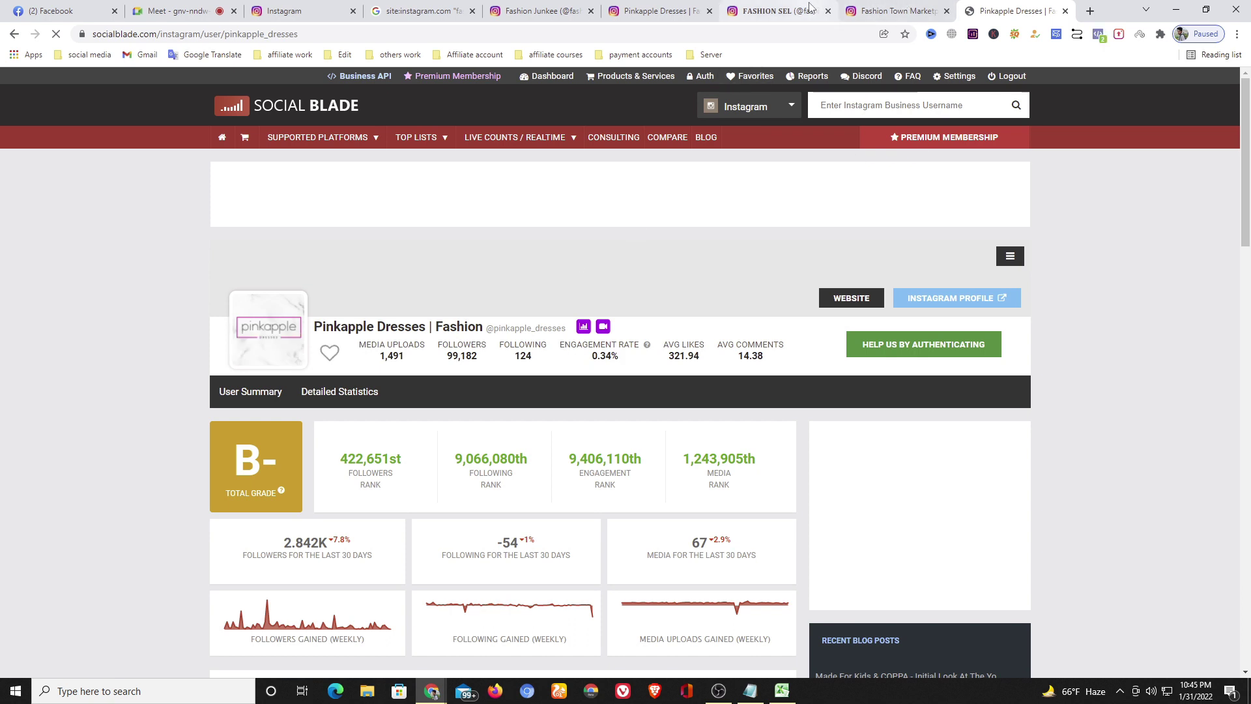
left_click(908, 11)
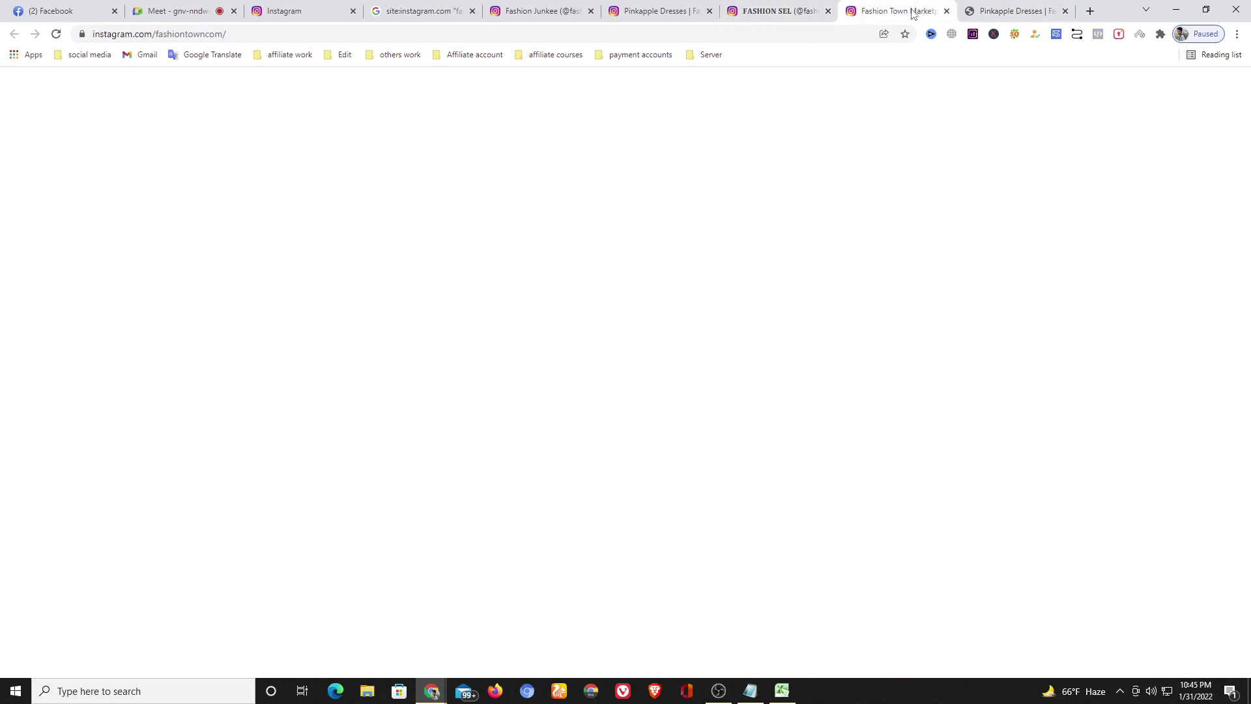
left_click(947, 11)
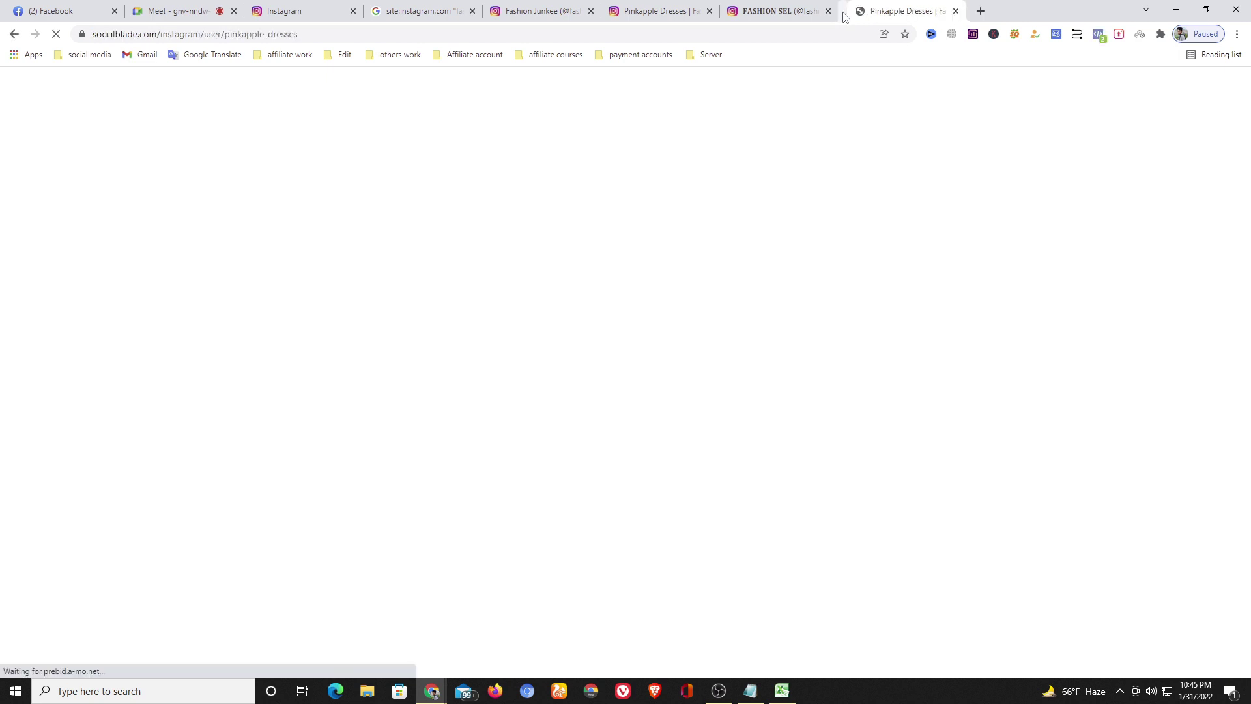
left_click(828, 11)
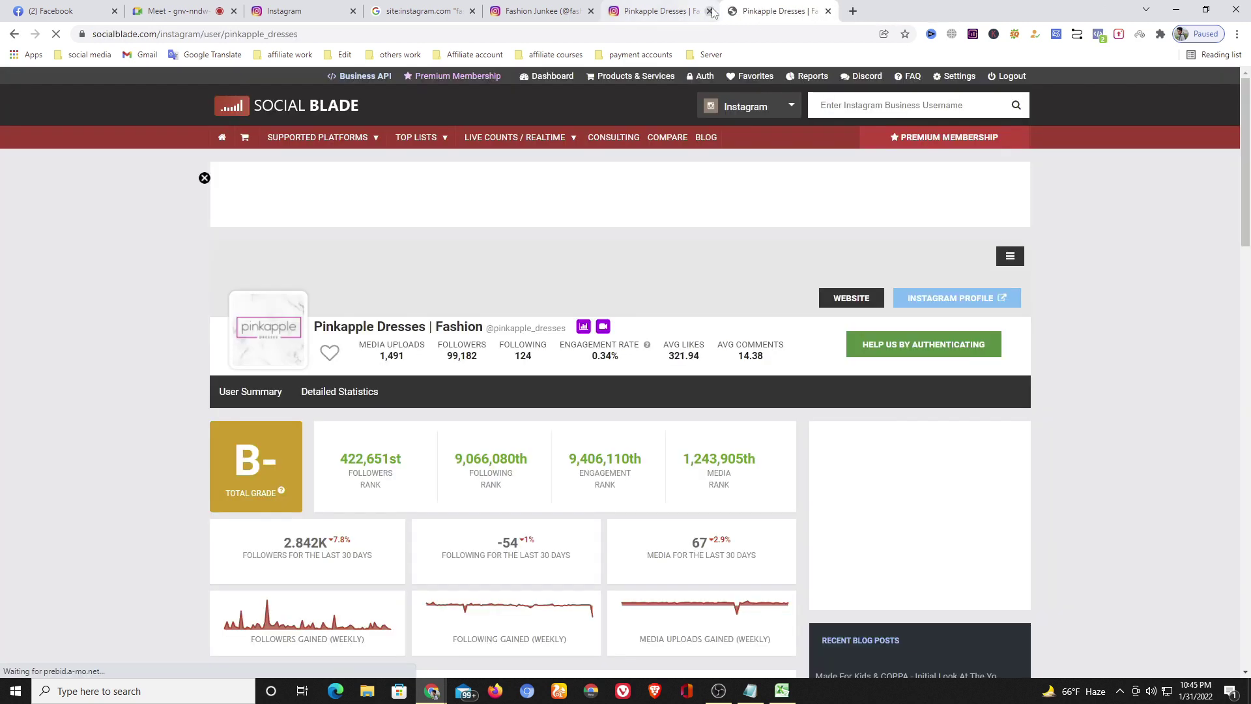
left_click(709, 11)
left_click(591, 11)
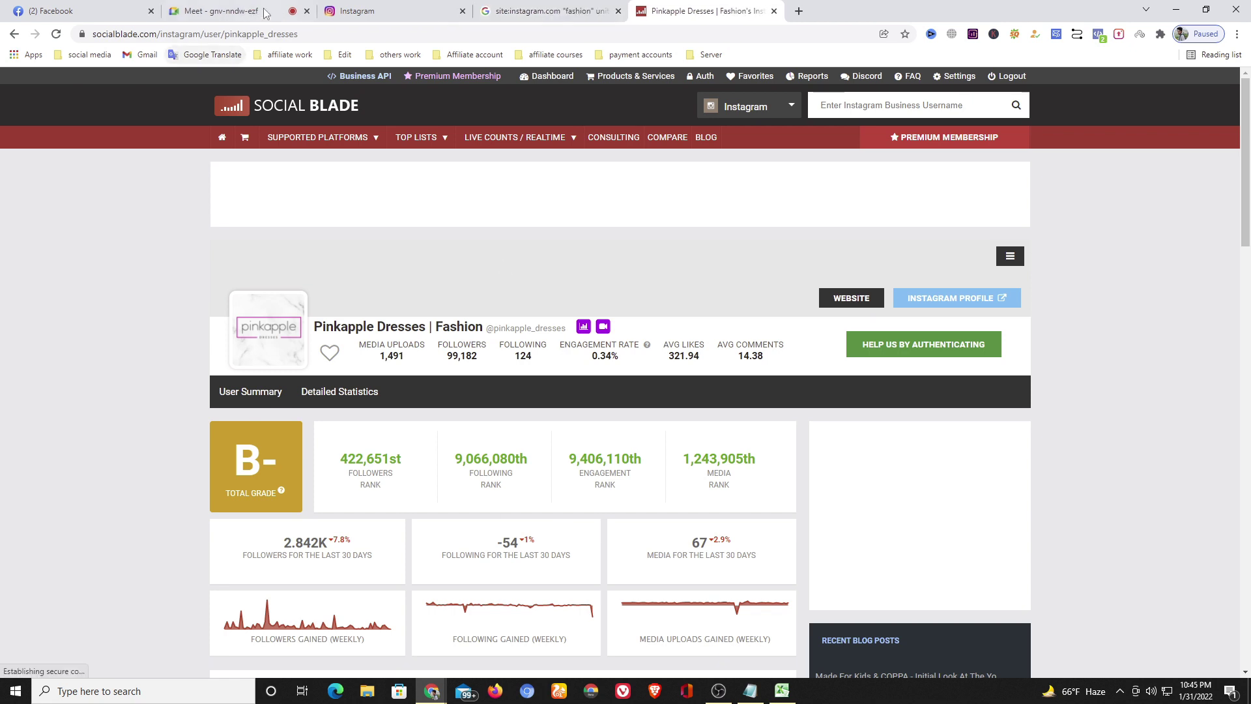
Check the Google Meet call, then rerun the Google search site:instagram.com "fashion" united states in a new tab.
left_click(221, 11)
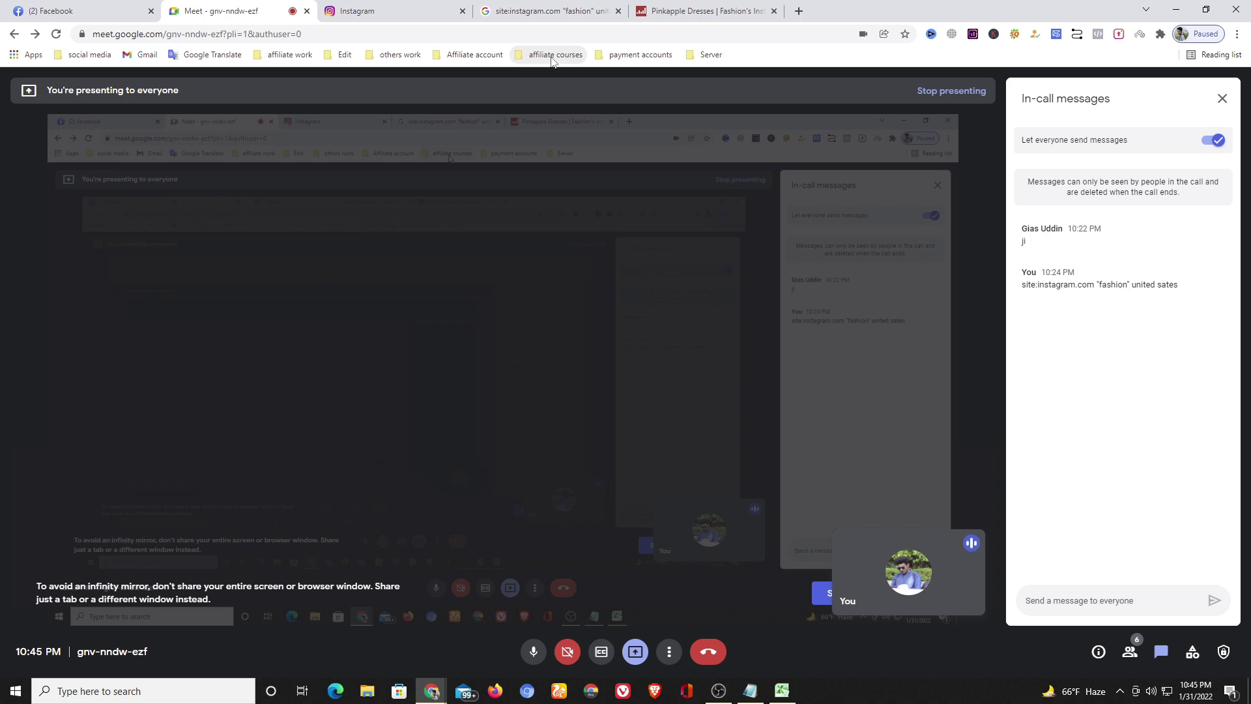
left_click(796, 12)
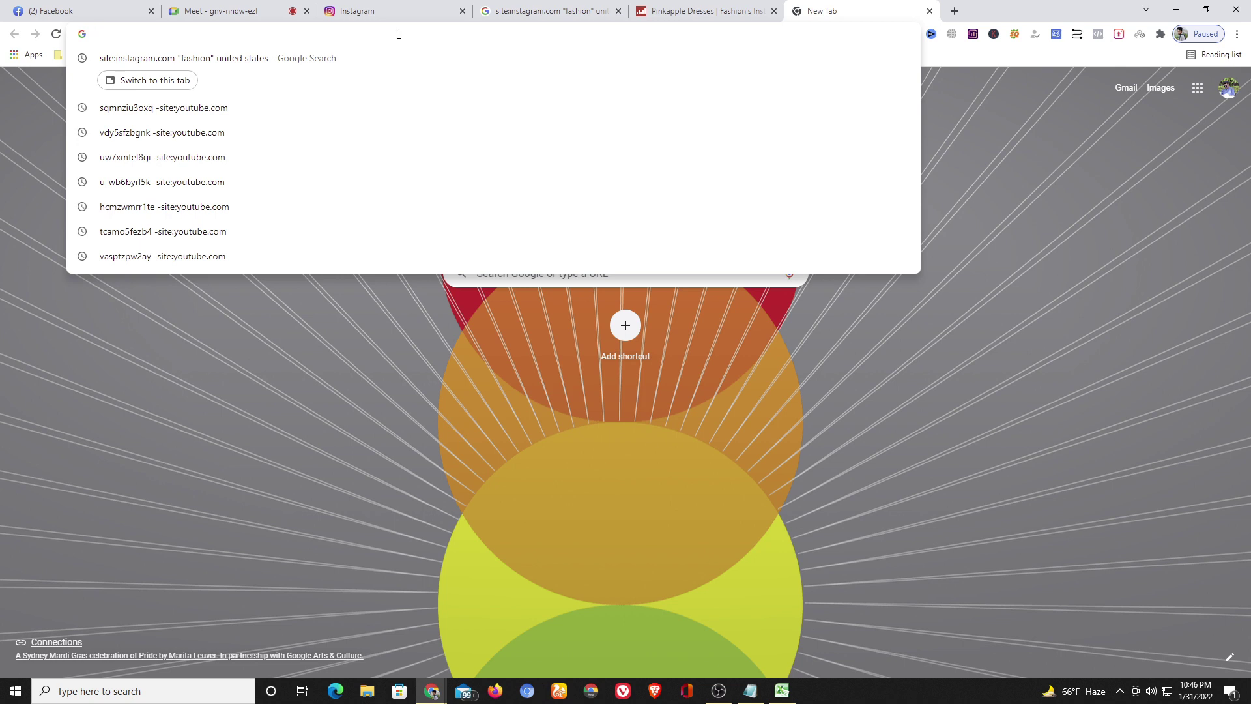
left_click(229, 58)
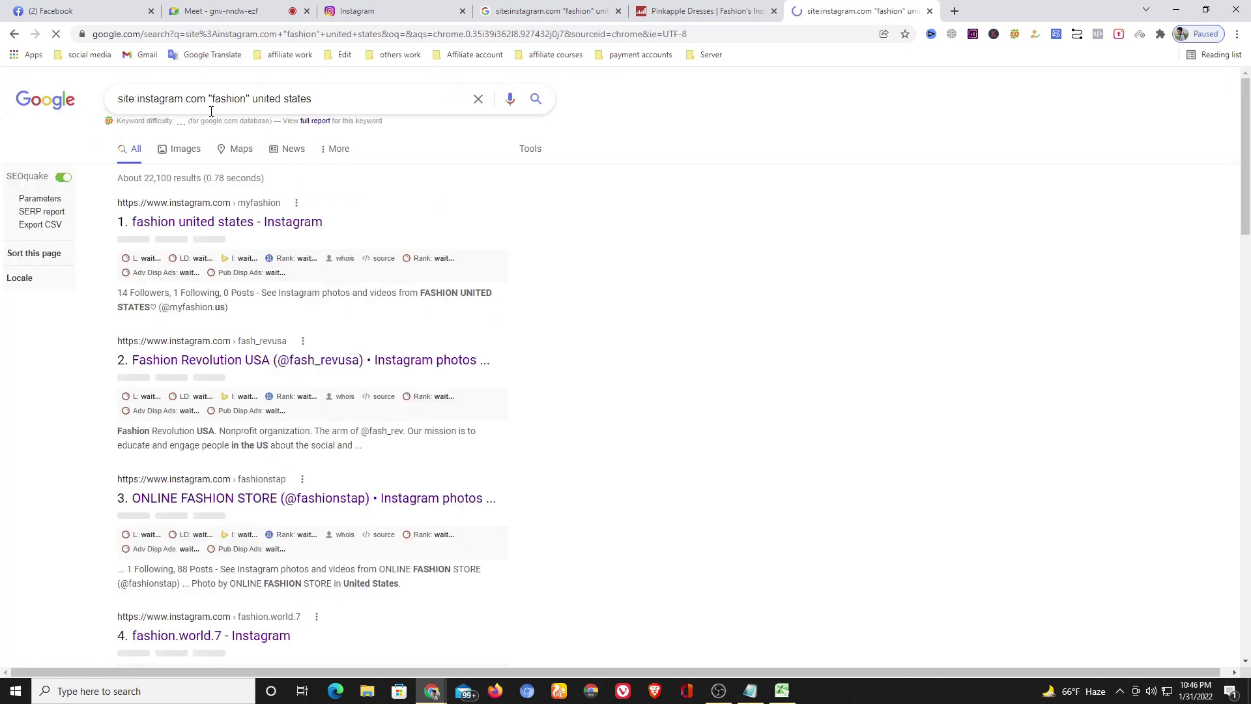
Change the Google search to site:instagram.com "beauty" germany and run it.
double_click(228, 100)
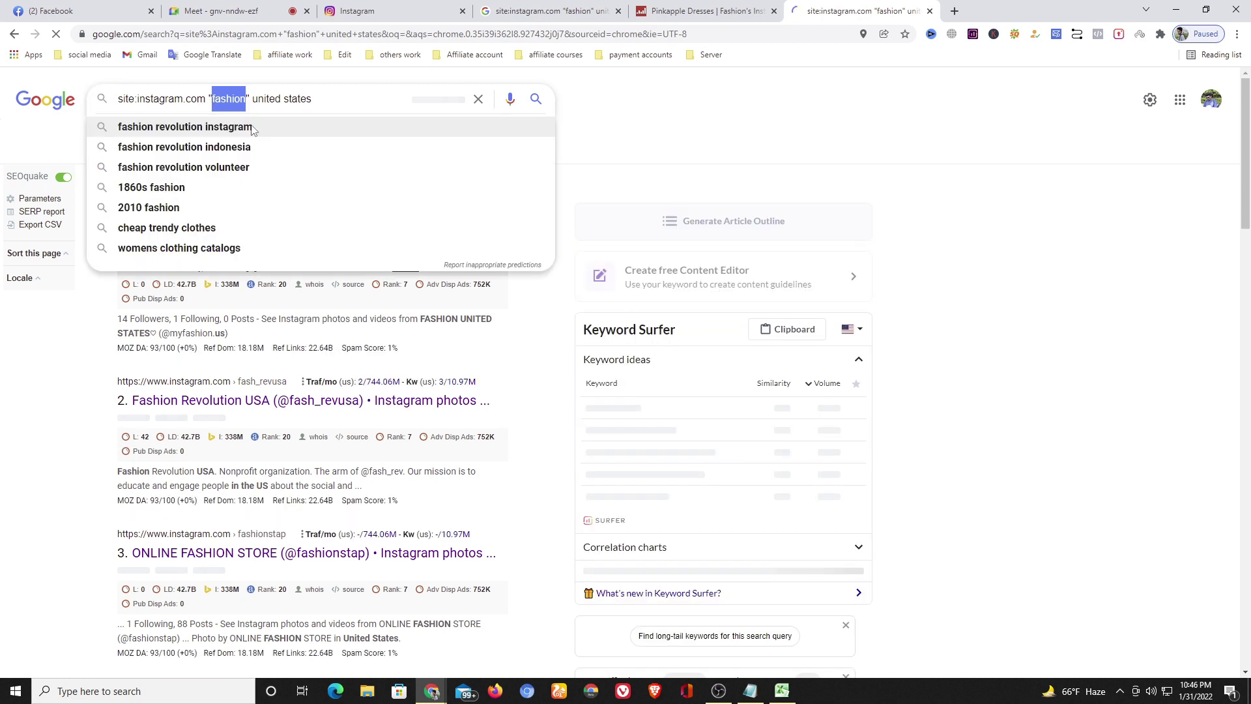
type("beauty")
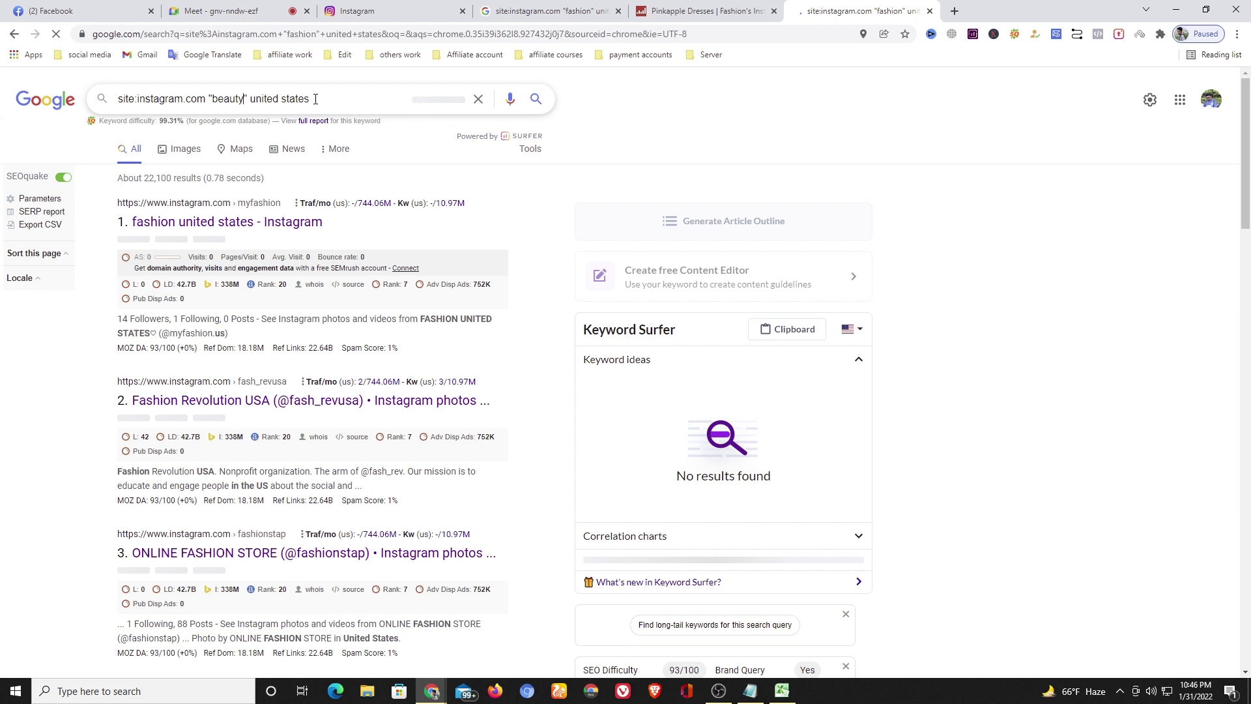
left_click_drag(316, 99, 261, 99)
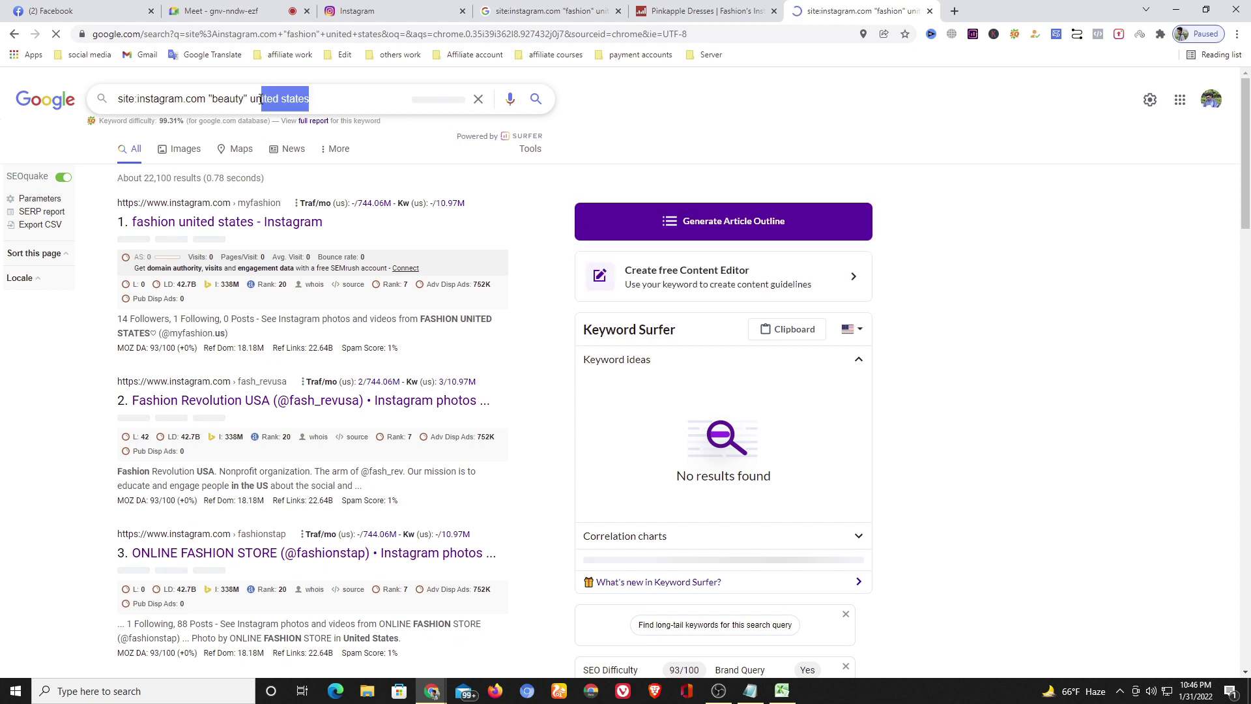
left_click_drag(260, 99, 250, 100)
type("germany")
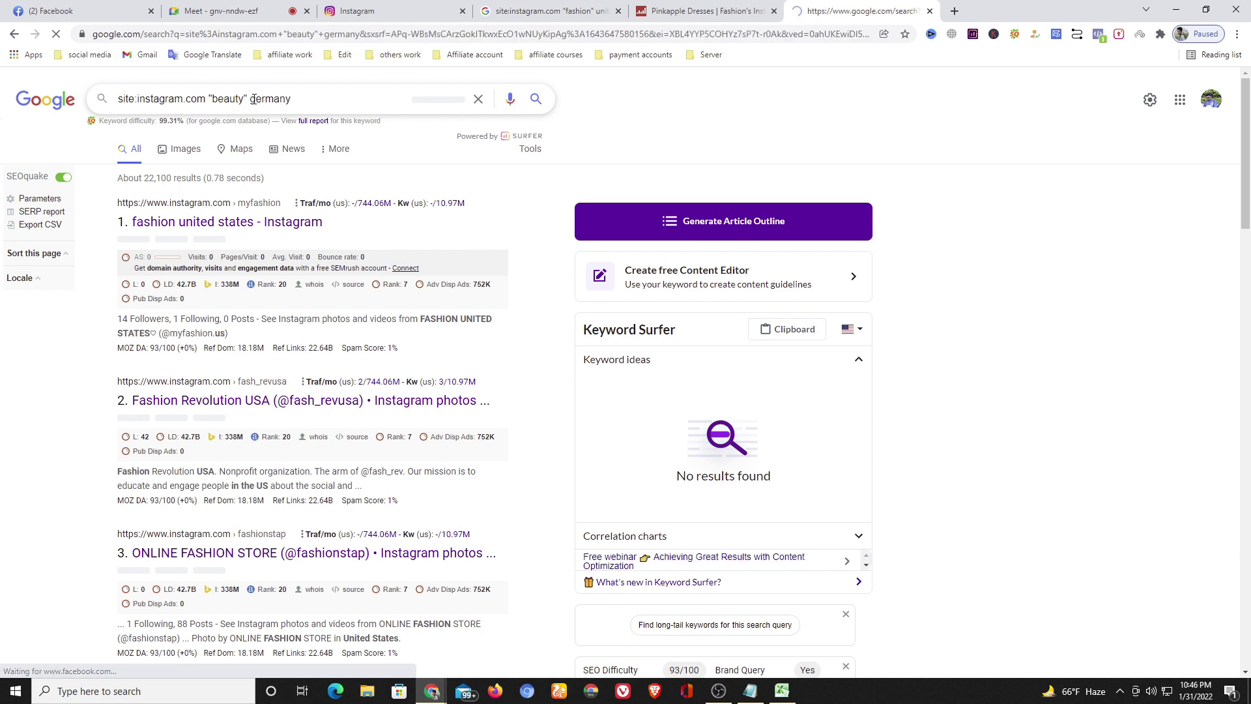
key("Return")
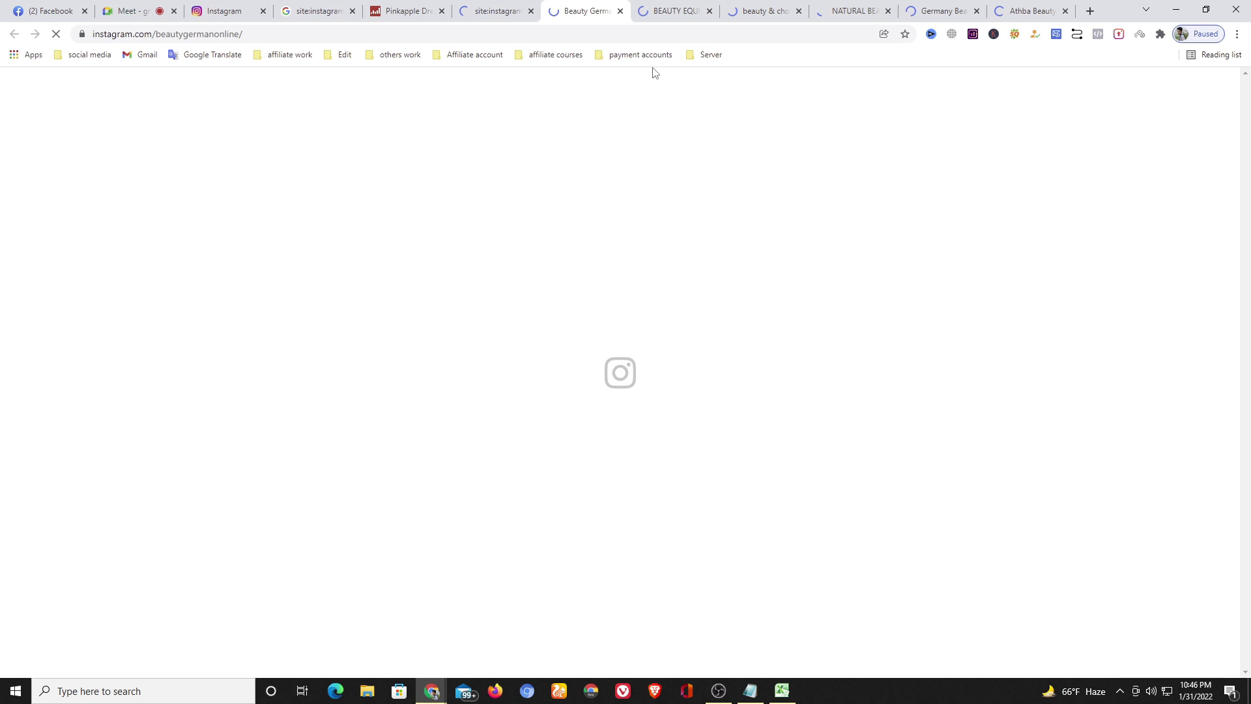
Look up the Beauty Equipment Germany account on Social Blade and close the beautygermanonline and Beauty Equipment Germany Instagram profiles.
key("ctrl+w")
left_click(887, 107)
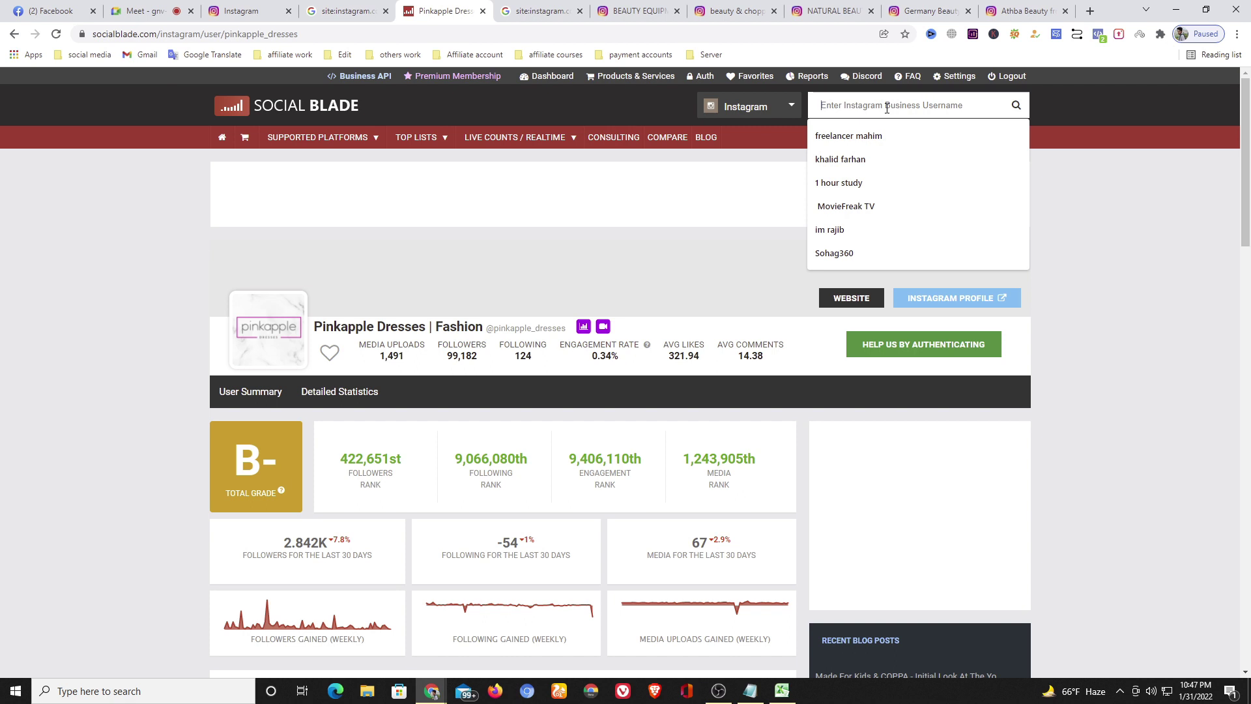
left_click(639, 11)
left_click(677, 11)
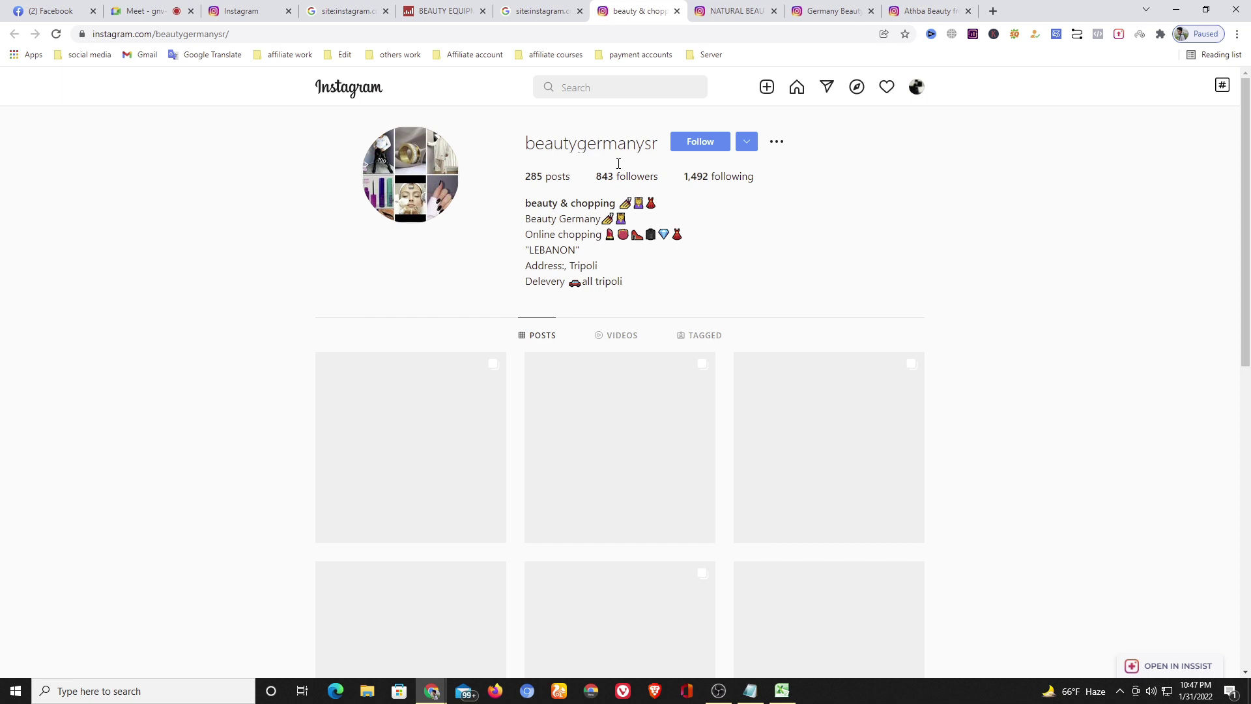
Close the four remaining Germany beauty profiles, from beautygermanysr through athba.beauty.from.germany.
key("ctrl+w")
key("ctrl+w")
key("ctrl+w")
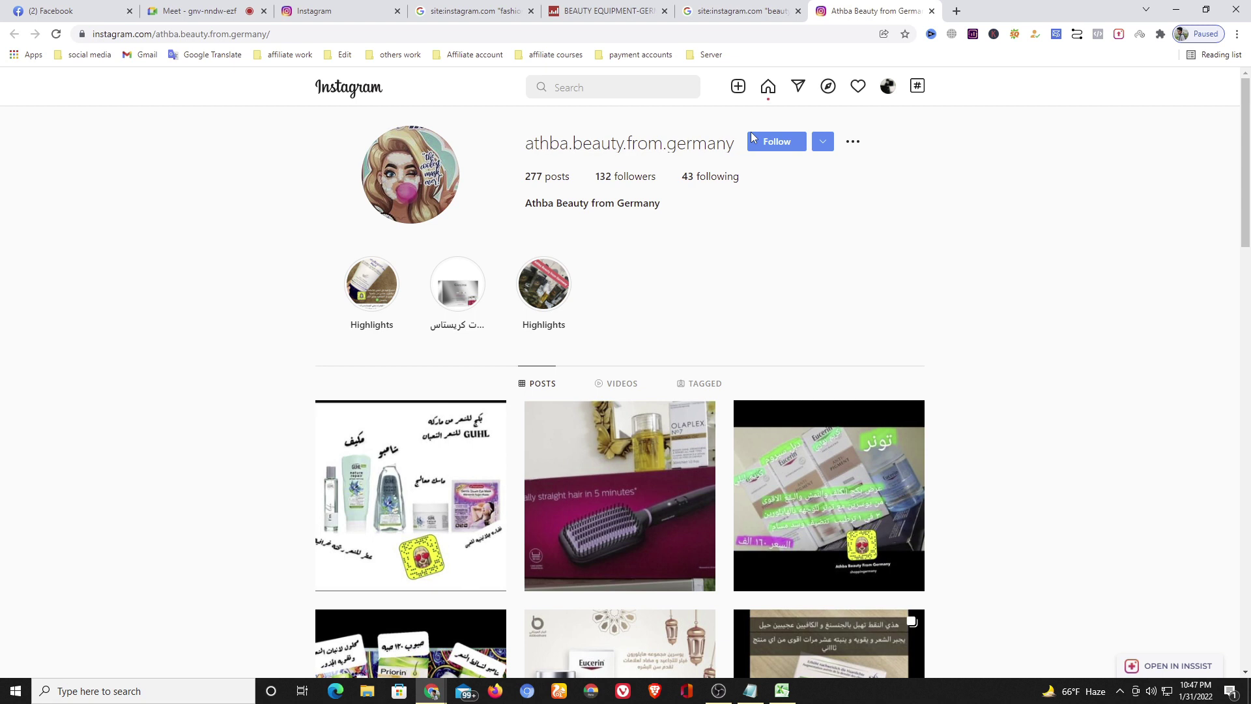
key("ctrl+w")
Replace Germany with Bangladesh in the Instagram profile search and view the slowfashion.bangladesh profile among the opened results.
double_click(274, 110)
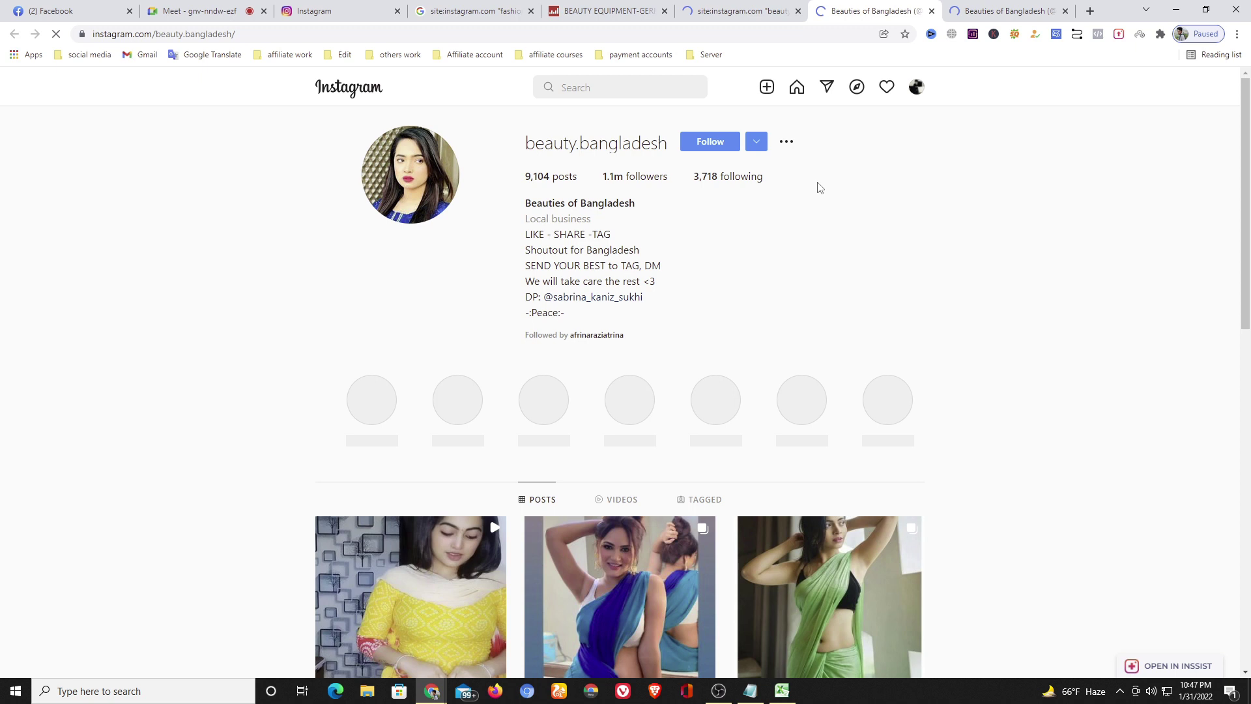
left_click(636, 7)
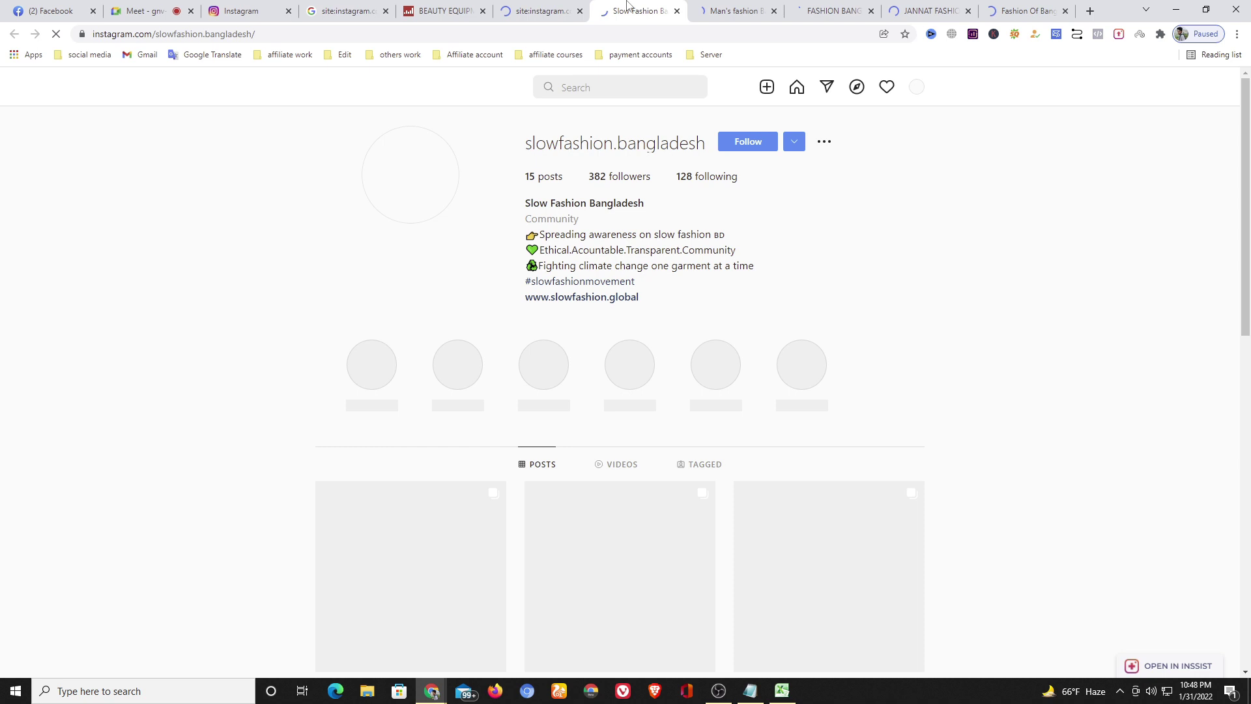
Review the influencer research sheet in Excel, and return to Chrome to check the Google Meet call.
key("alt+Tab")
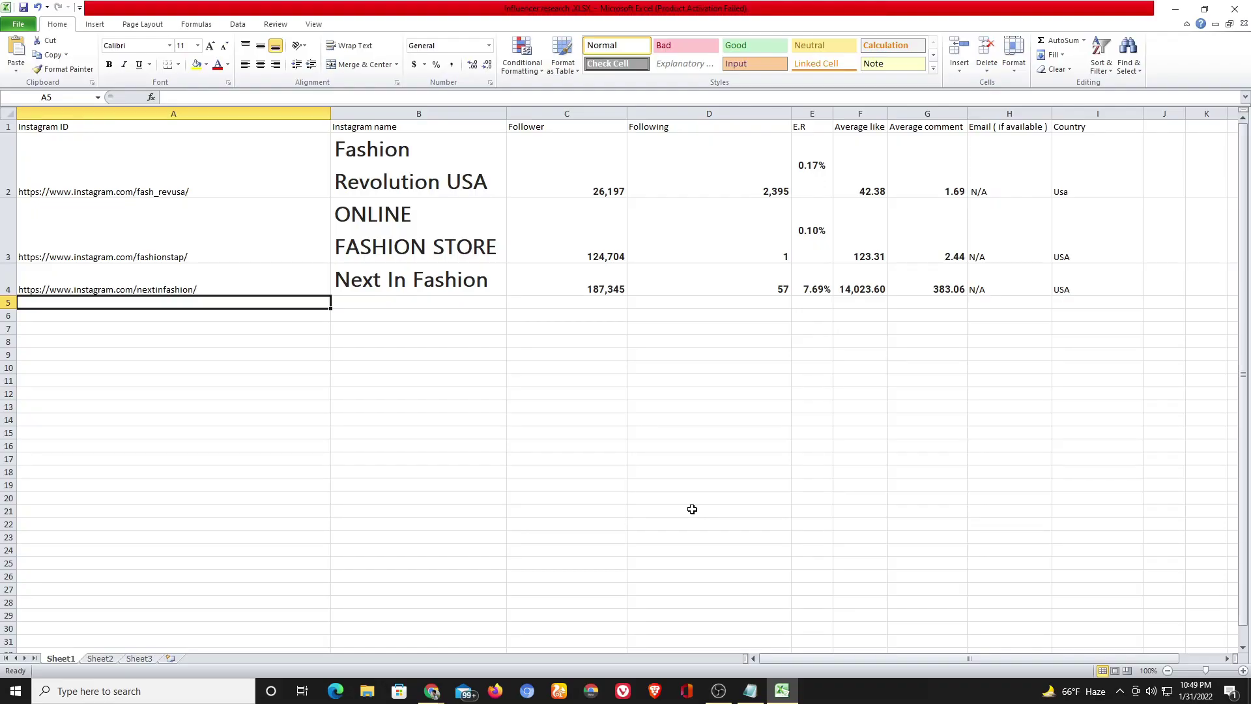
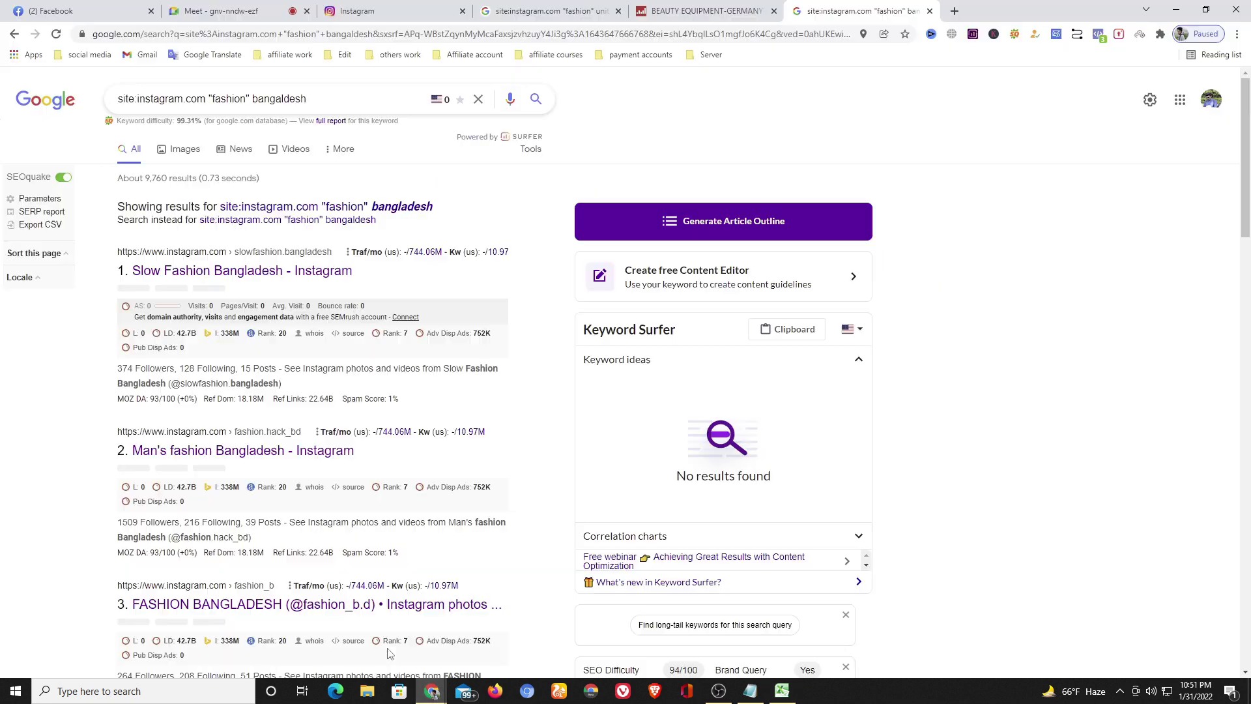
left_click(371, 623)
left_click(233, 7)
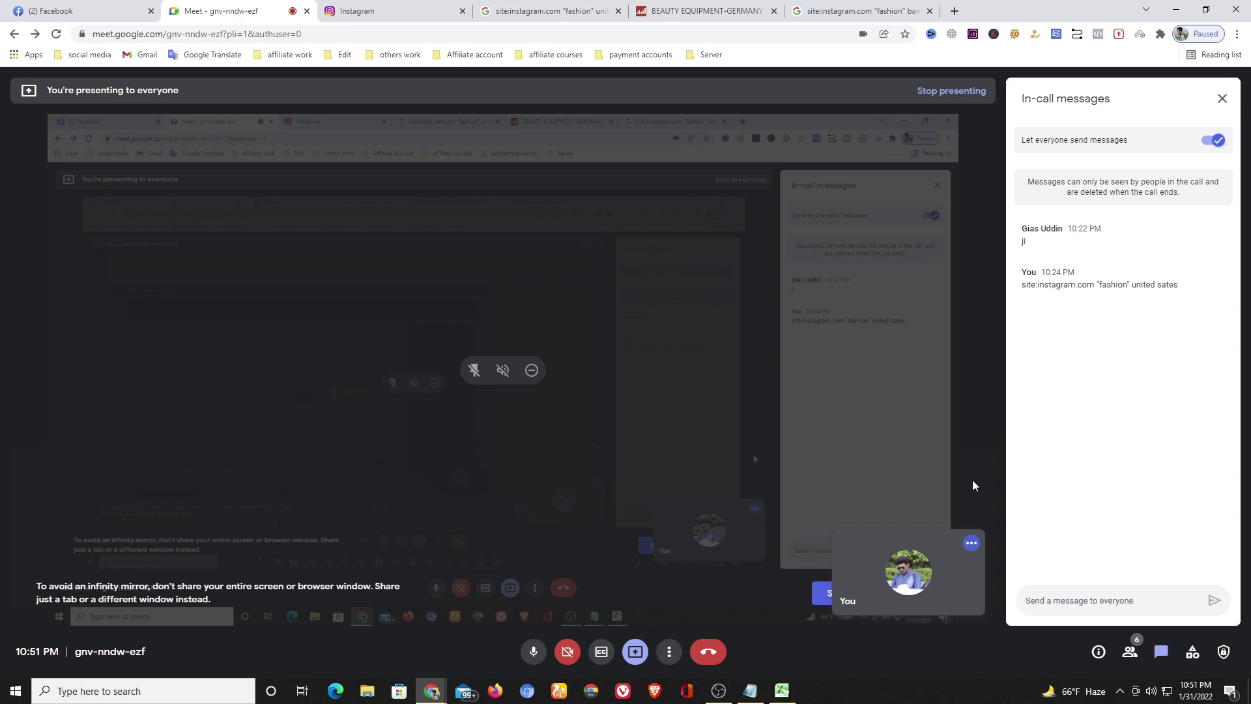
Remove the country from the Google search so it reads site:instagram.com "fashion", and run it.
left_click(889, 6)
left_click_drag(307, 99, 268, 98)
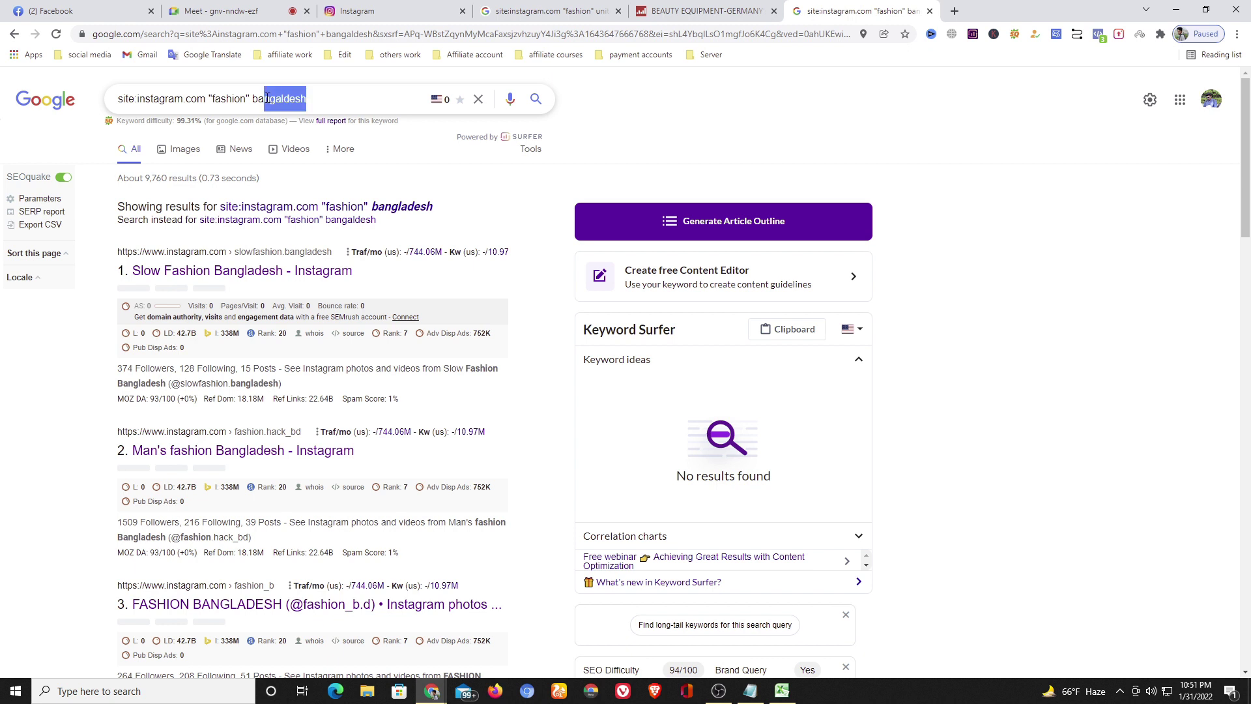
key("BackSpace")
key("BackSpace")
key("BackSpace")
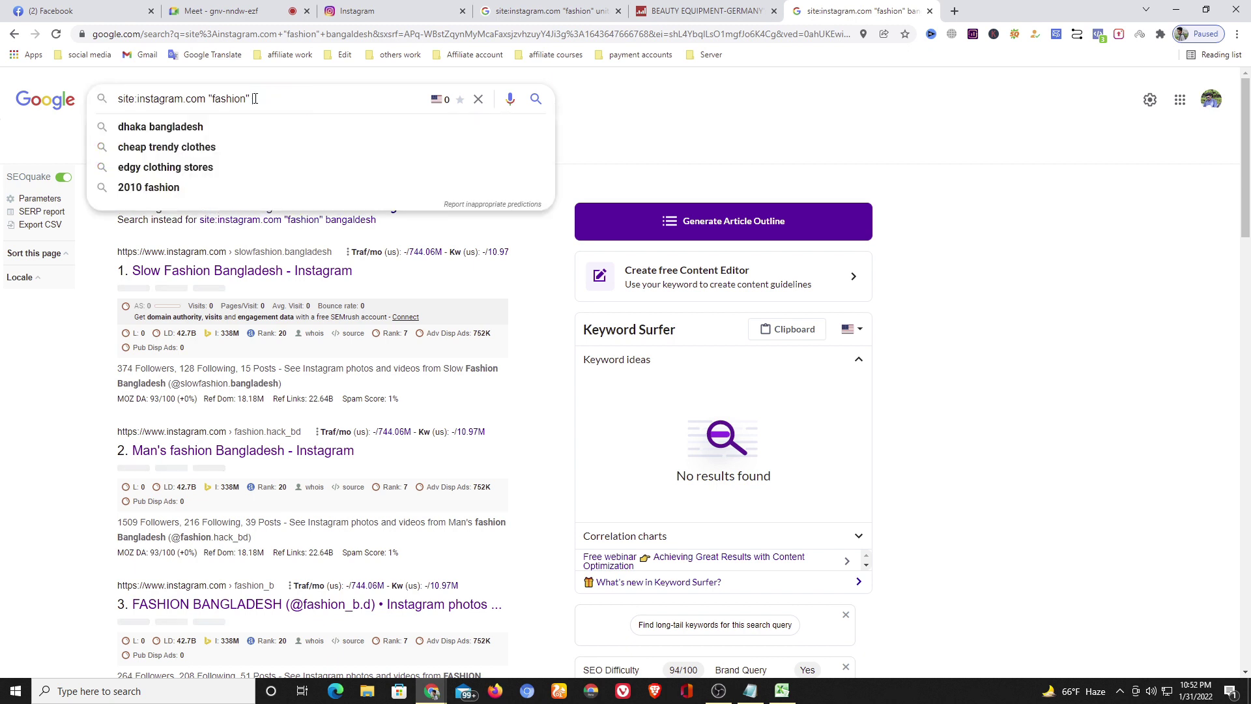
key("Return")
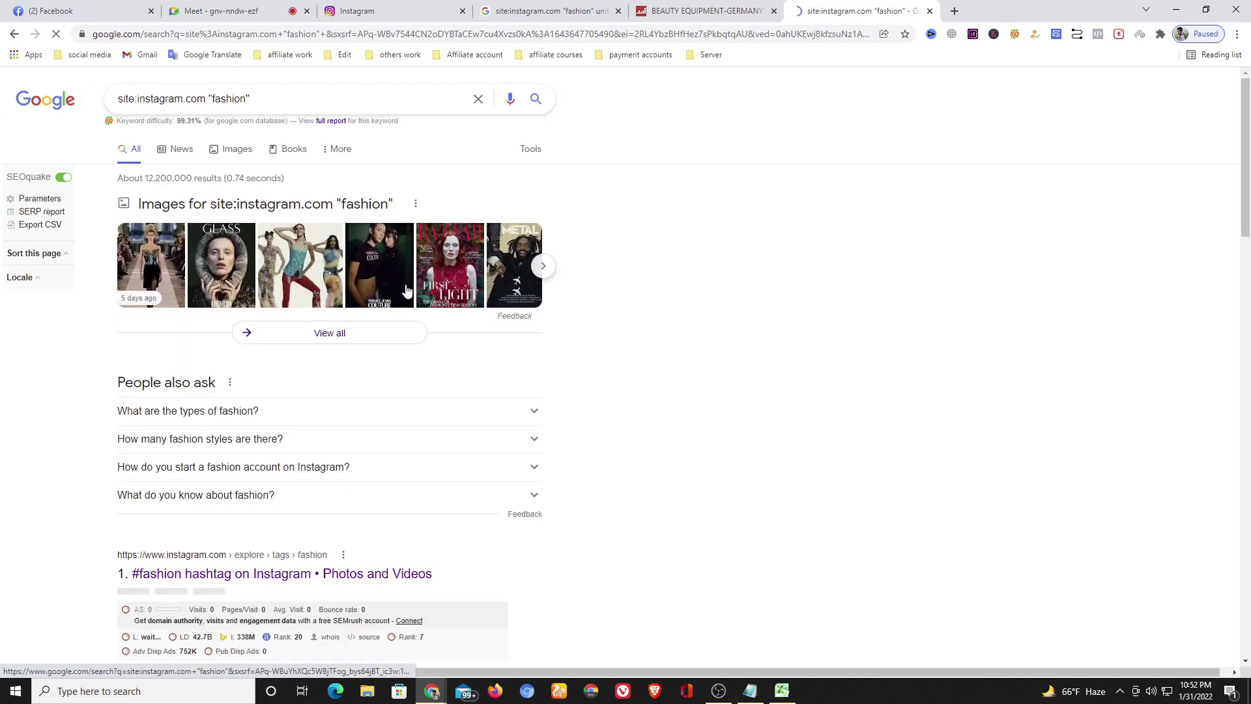
Open the modeblogg, FashionNova, Fashion Revolution, New York Times Fashion and following Instagram results in new tabs, and view the modeblogg profile.
scroll(406, 289, "down", 4)
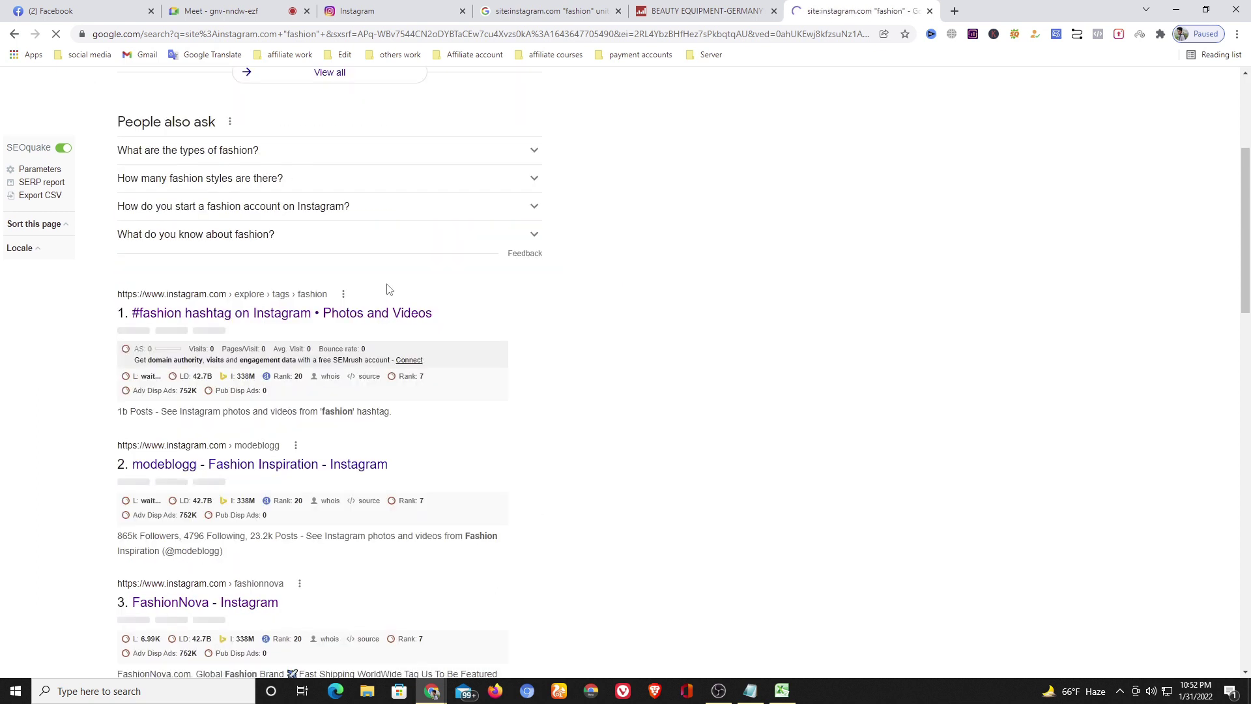
scroll(389, 290, "up", 2)
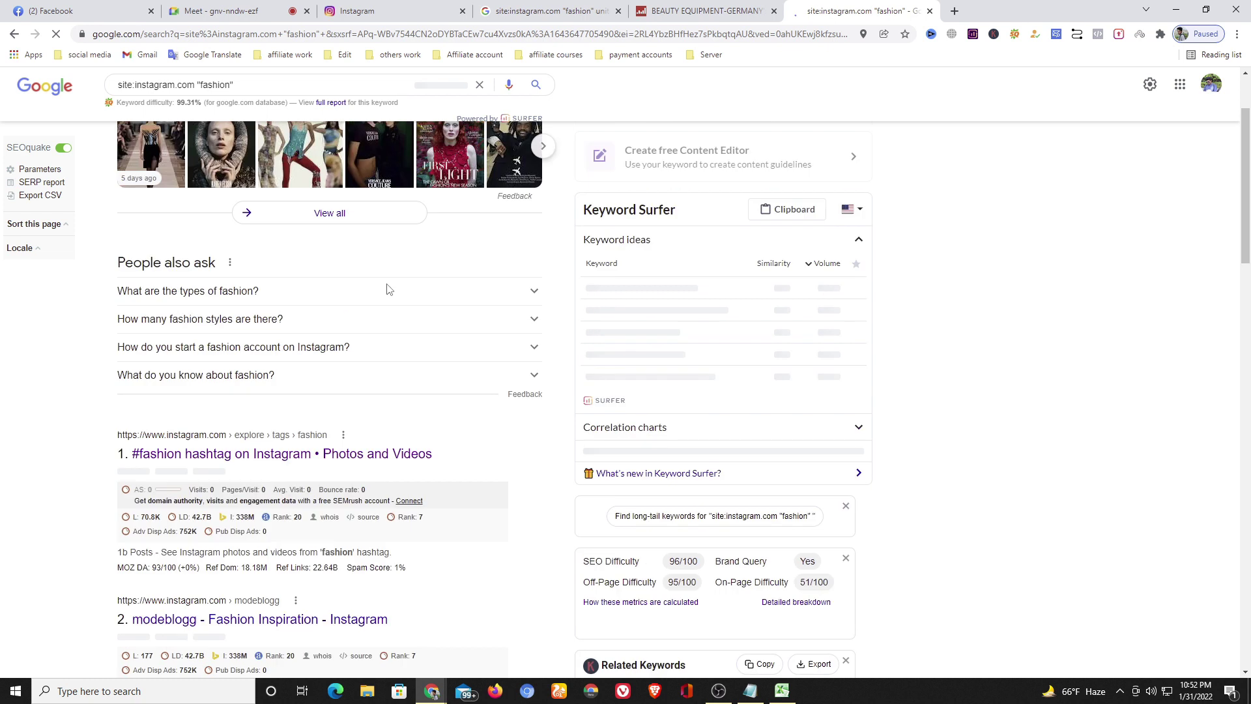
scroll(389, 290, "down", 3)
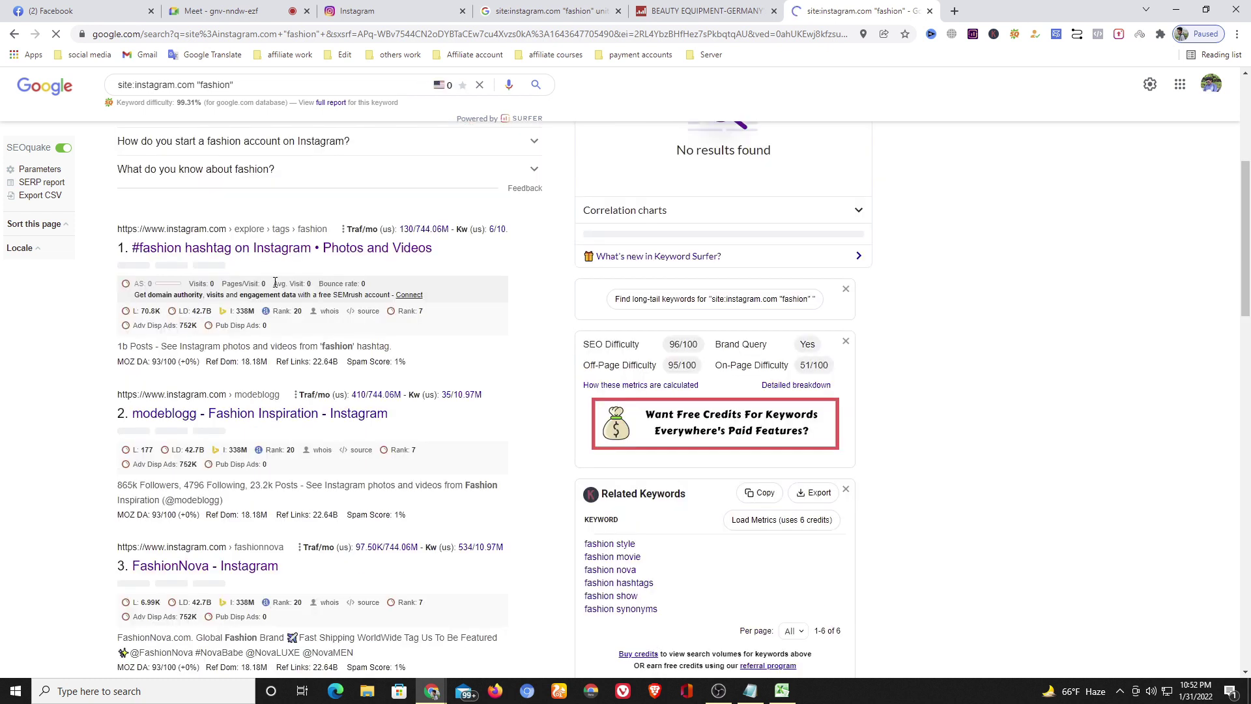
middle_click(251, 254)
scroll(251, 254, "down", 5)
right_click(245, 399)
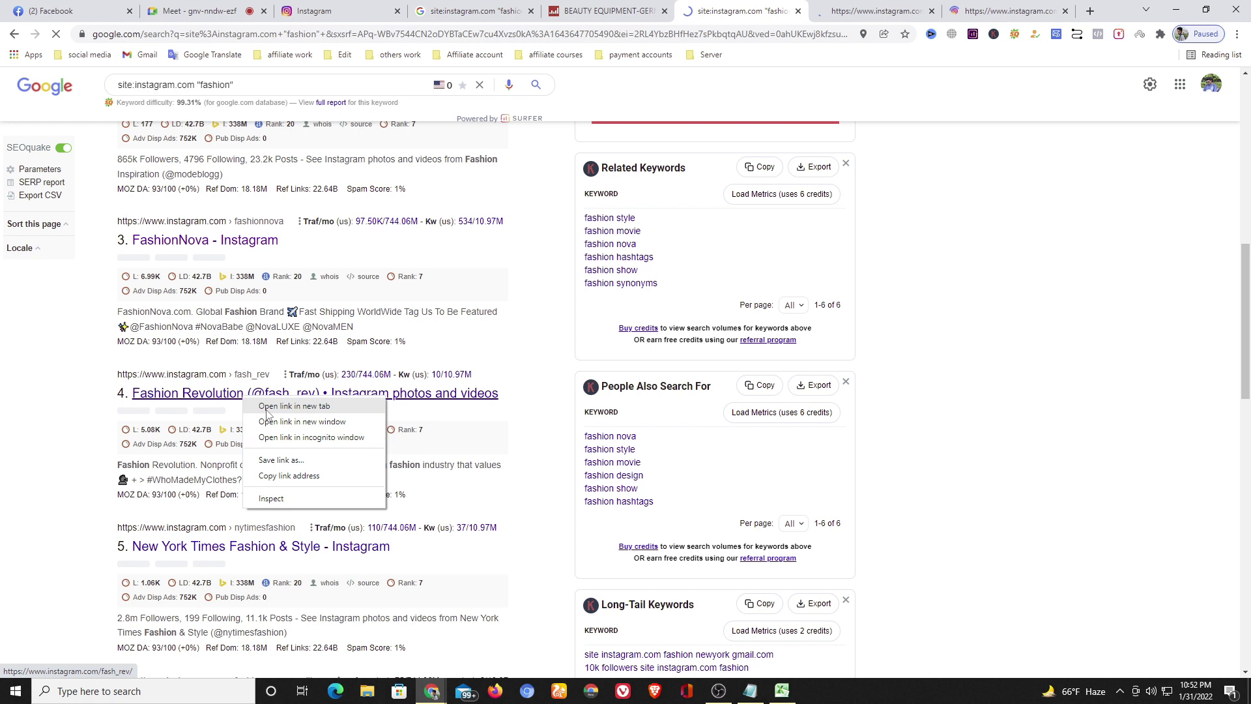
left_click(267, 406)
key("ctrl+Tab")
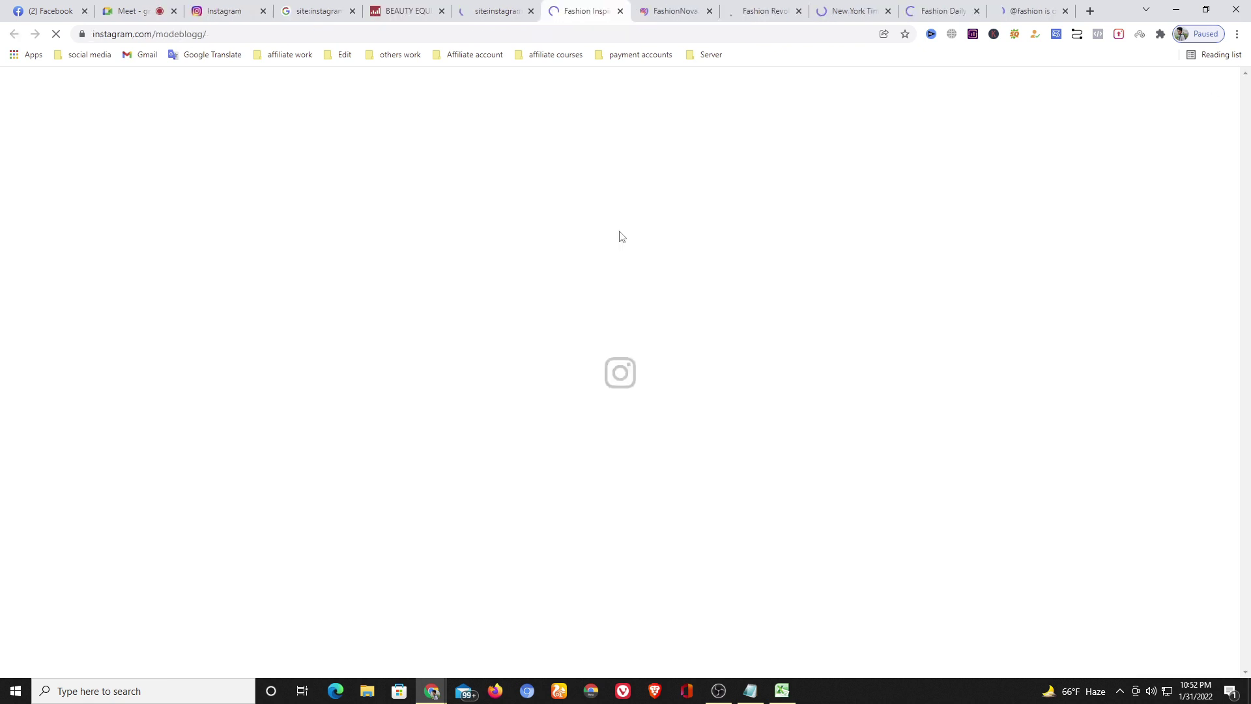